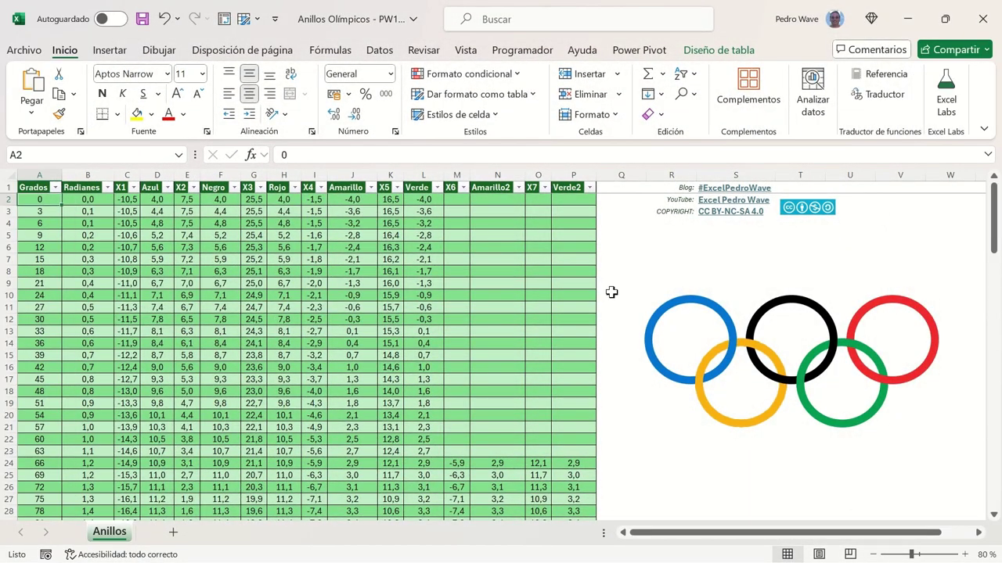
Step: Enter the headers Grados and Radianes in A1:B1, with degree values 0 and 3 below
left_click(638, 292)
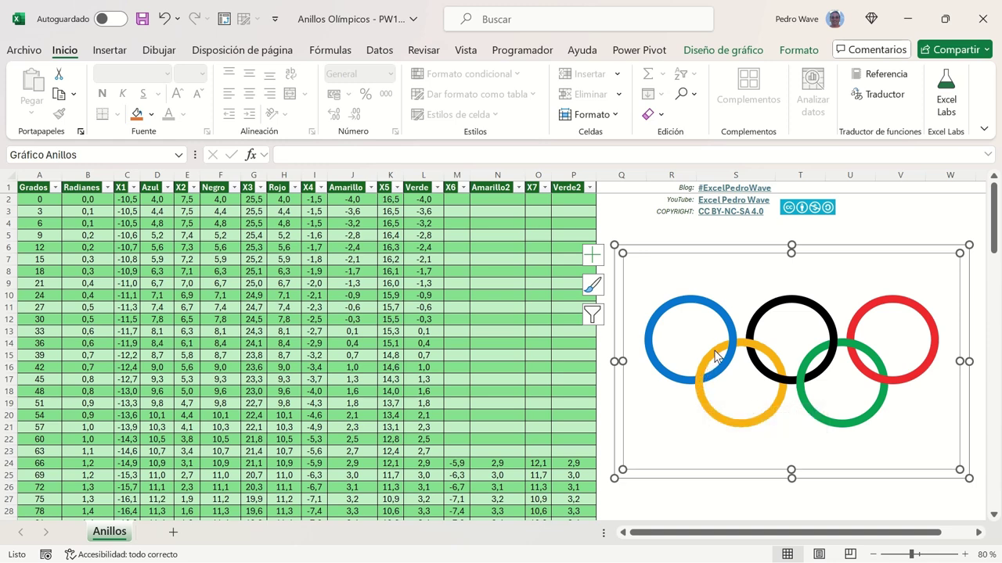
mouse_move(731, 345)
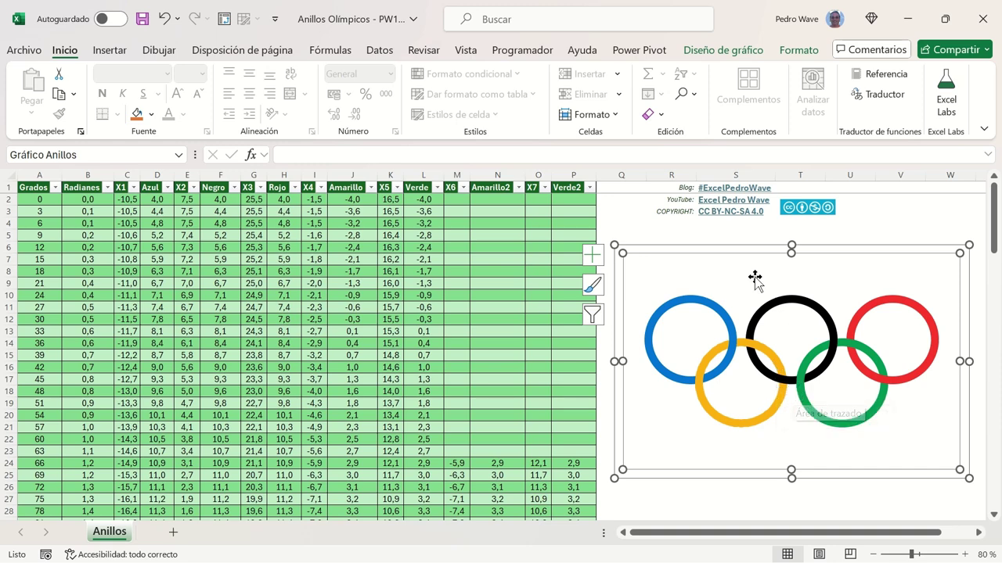
left_click(624, 189)
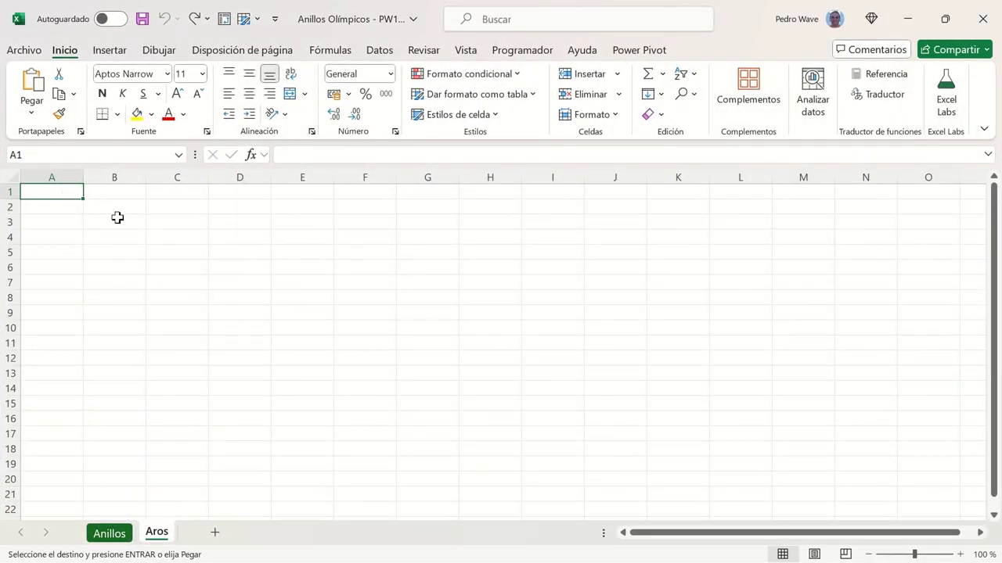
type("Grados")
key("Tab")
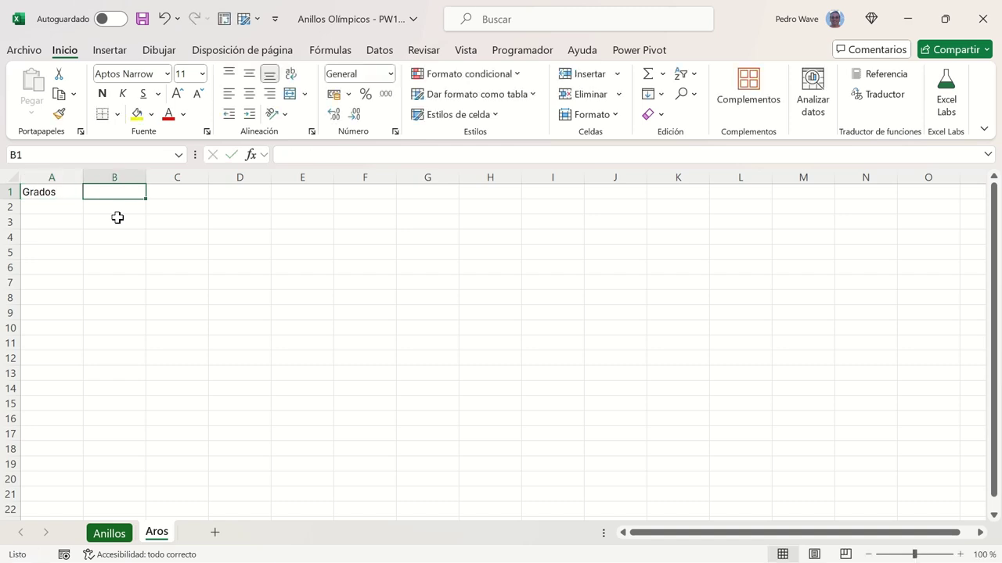
type("R")
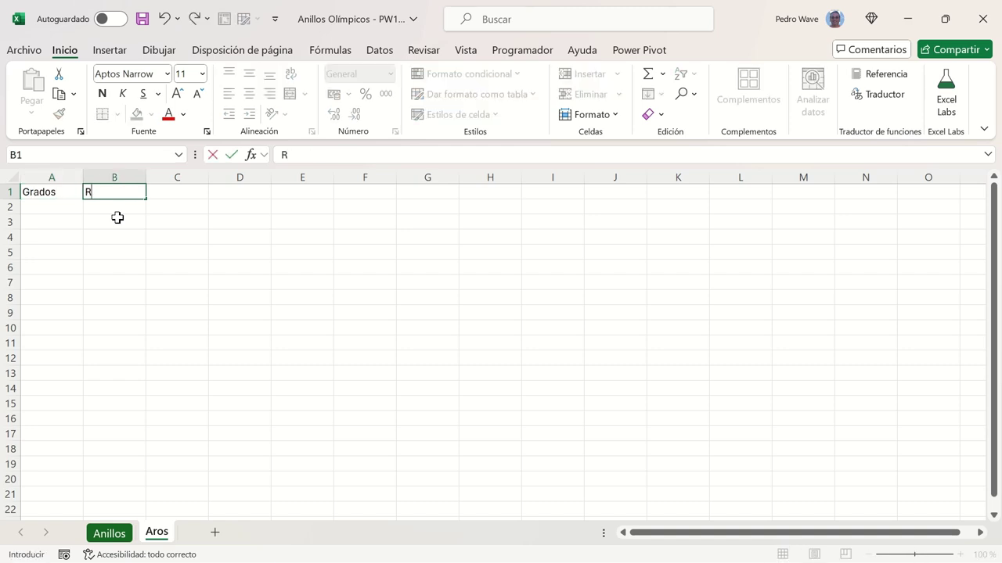
type("adianes")
key("Return")
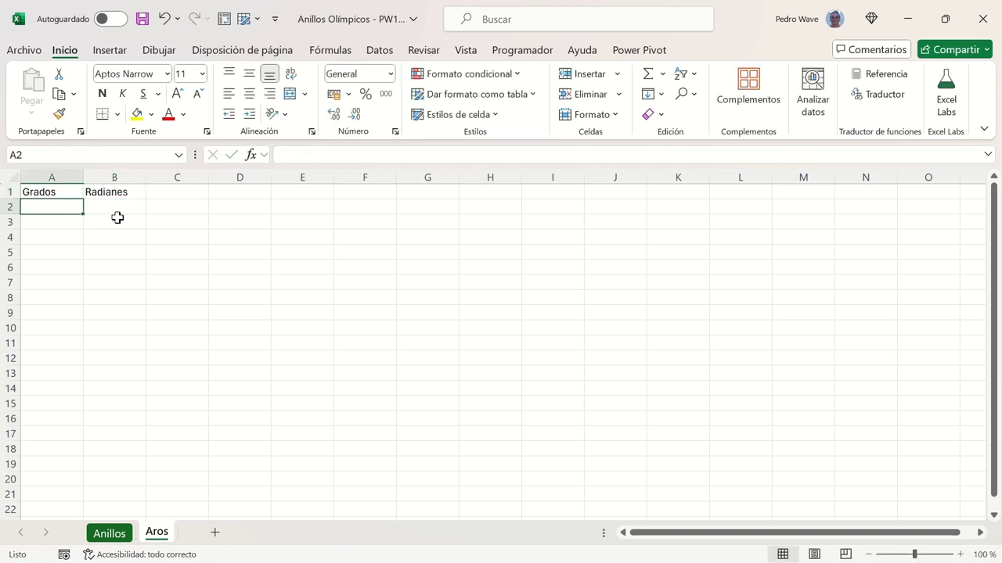
type("0")
key("Return")
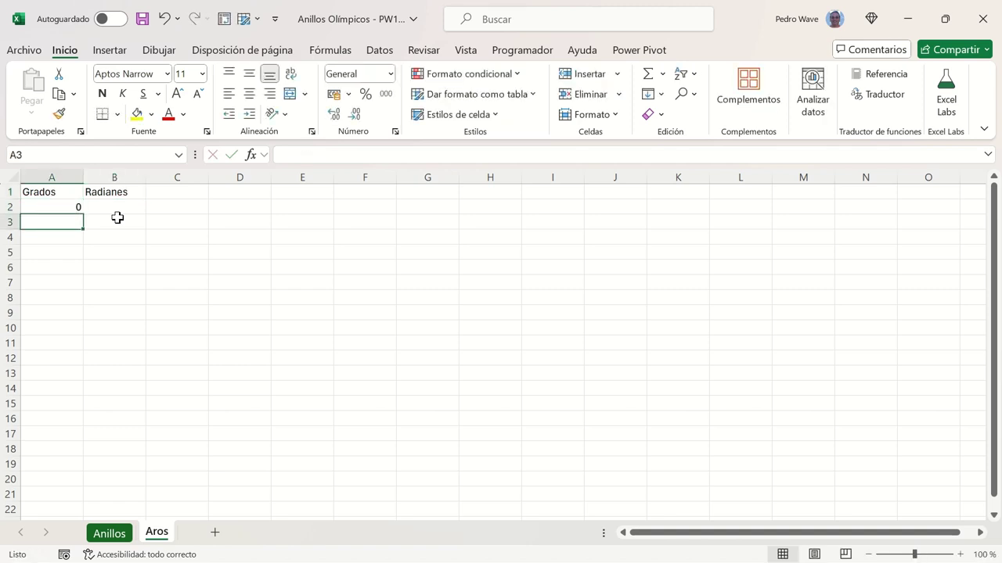
type("3")
key("Return")
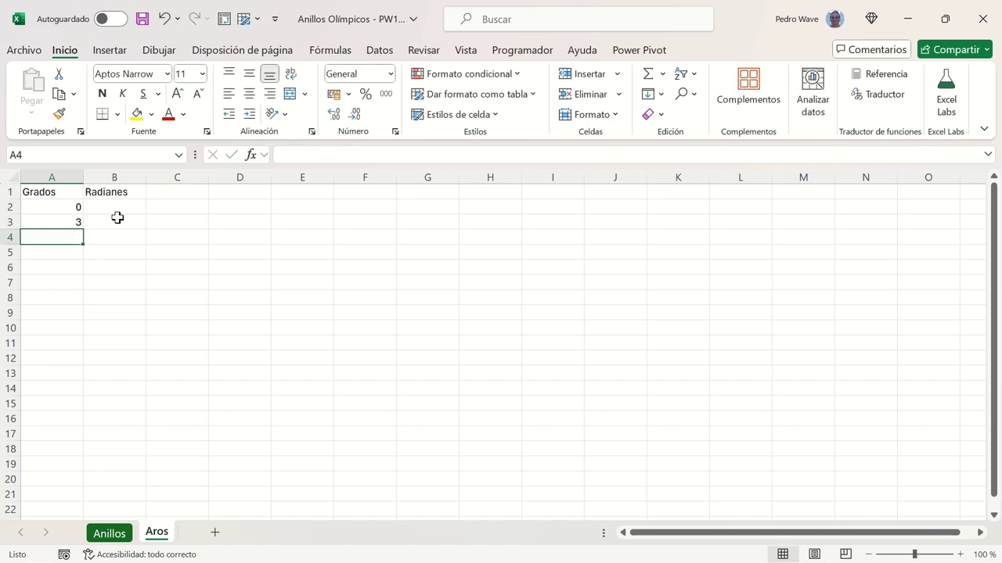
Step: Convert the data into a table with headers, then select the values 0 and 3 in A2:A3
left_click(78, 209)
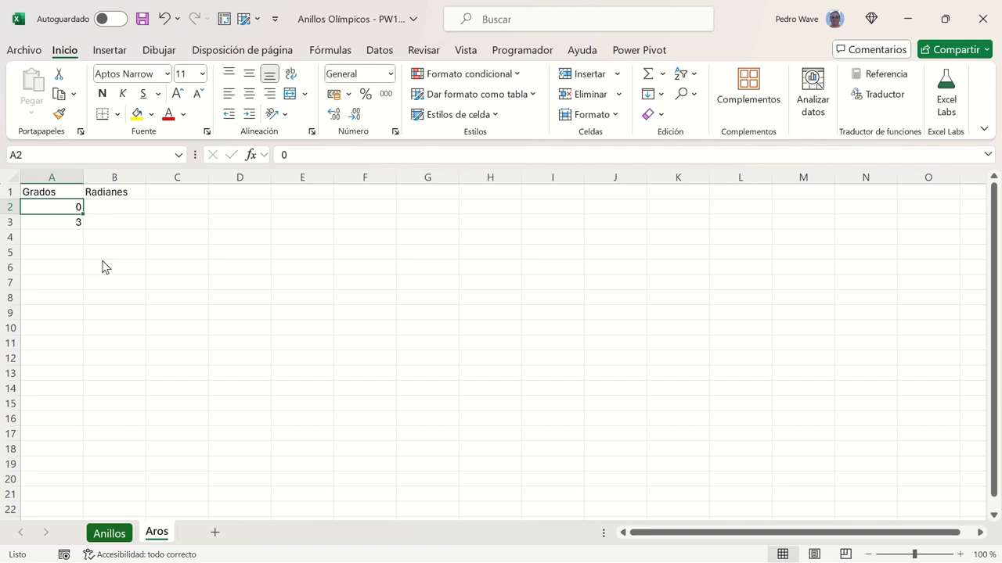
key("ctrl+t")
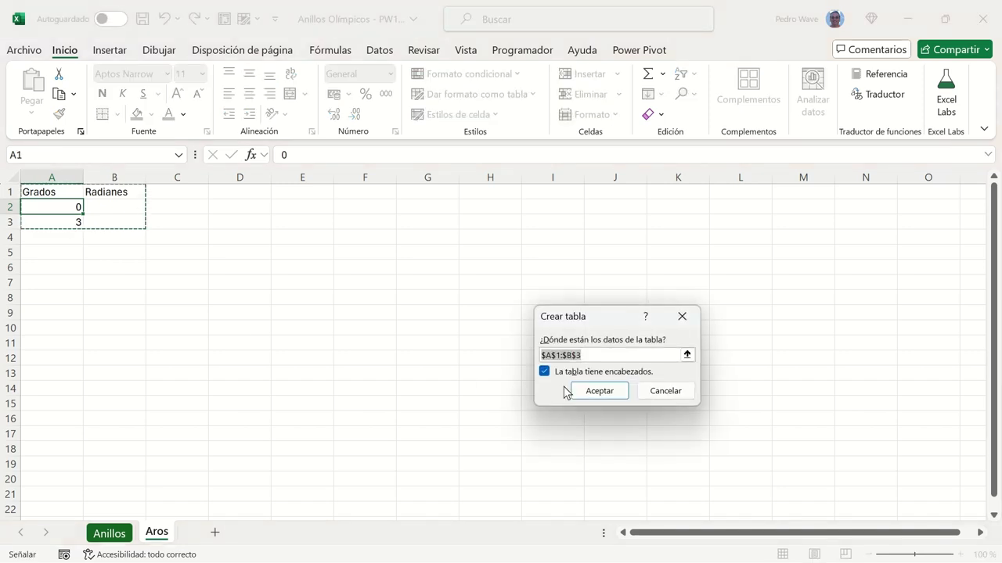
left_click(599, 393)
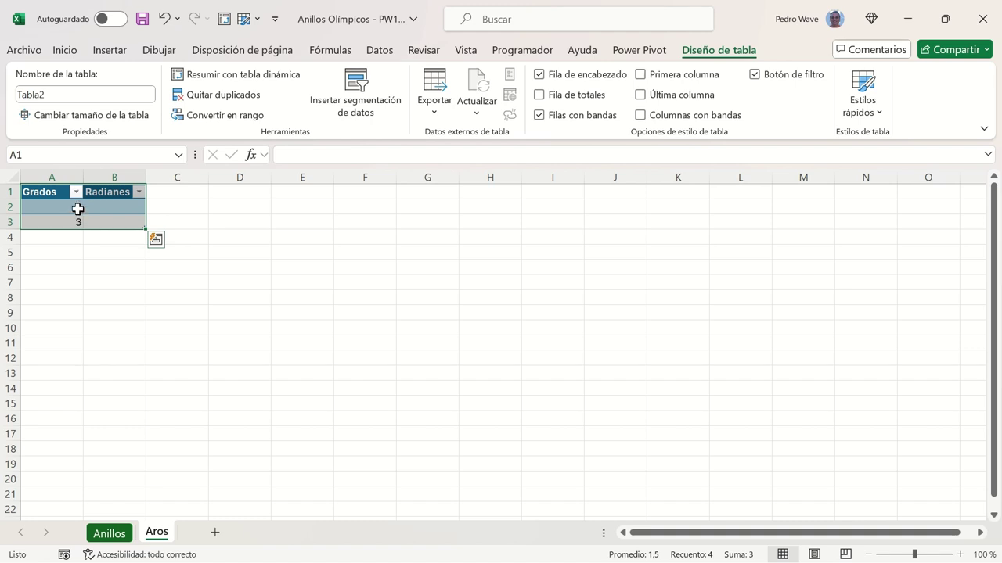
left_click_drag(78, 212, 77, 224)
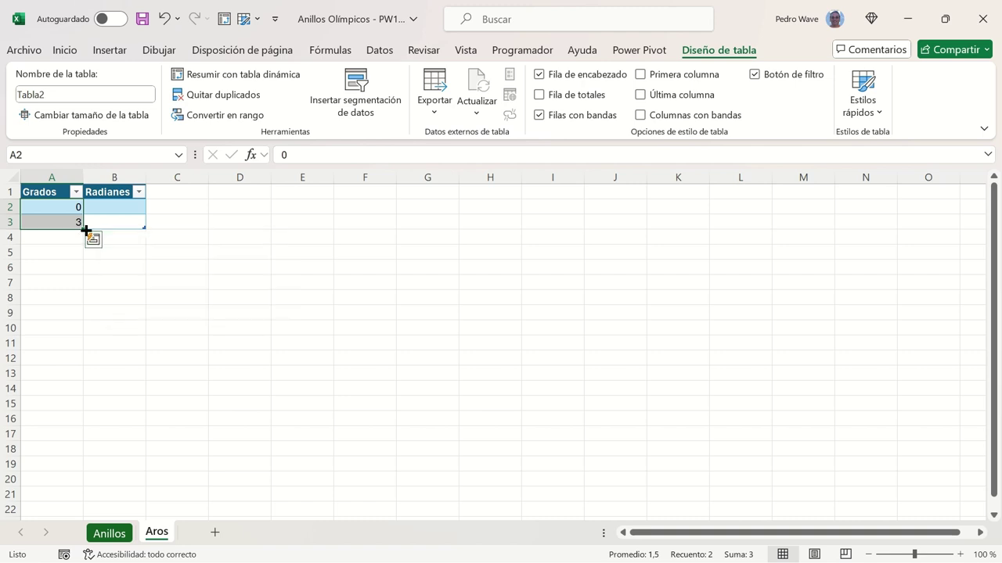
Step: Drag the fill handle from A2:A3 to continue the Grados series 0, 3, 6… down the column
mouse_move(86, 231)
left_mouse_down()
mouse_move(49, 545)
mouse_move(74, 484)
mouse_move(85, 526)
mouse_move(102, 476)
left_mouse_up()
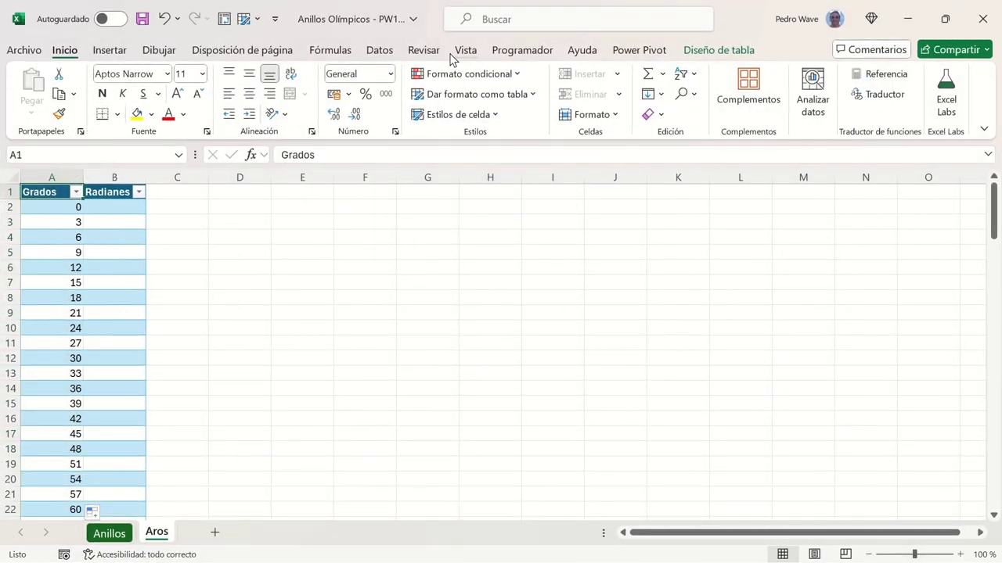
Step: On the Vista tab, turn off gridlines and freeze the top row, then go to B2
left_click(452, 53)
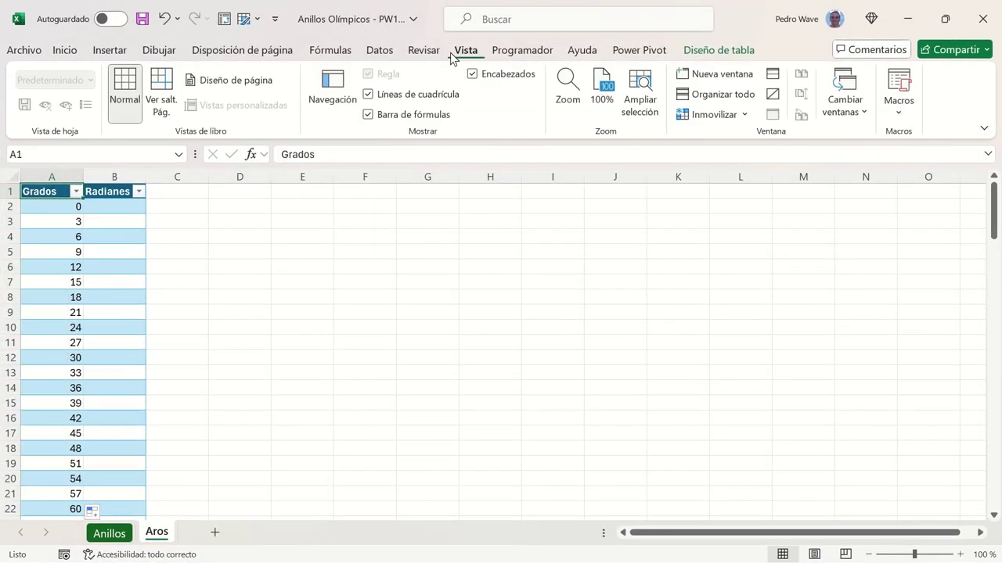
left_click(398, 100)
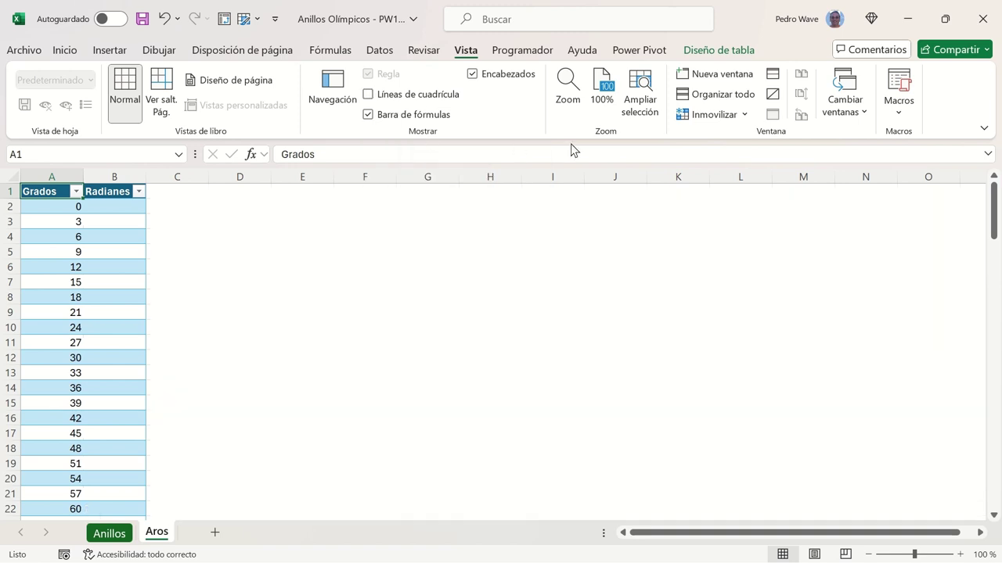
left_click(721, 117)
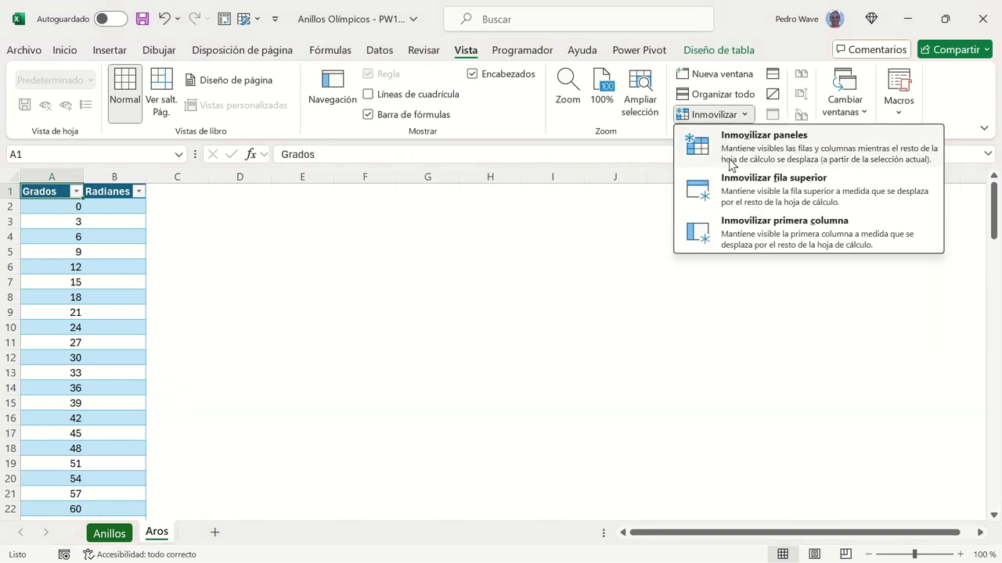
left_click(687, 195)
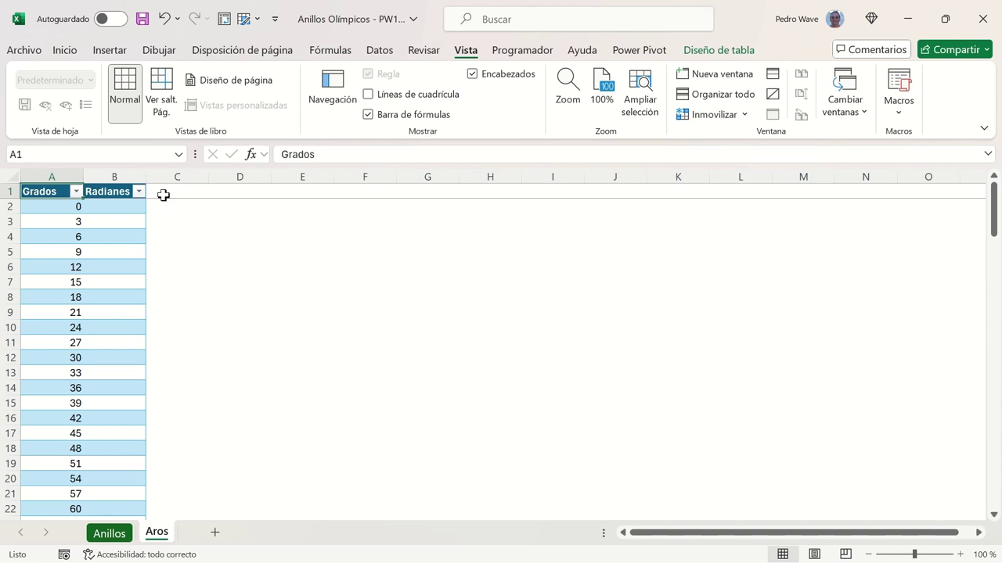
left_click(134, 204)
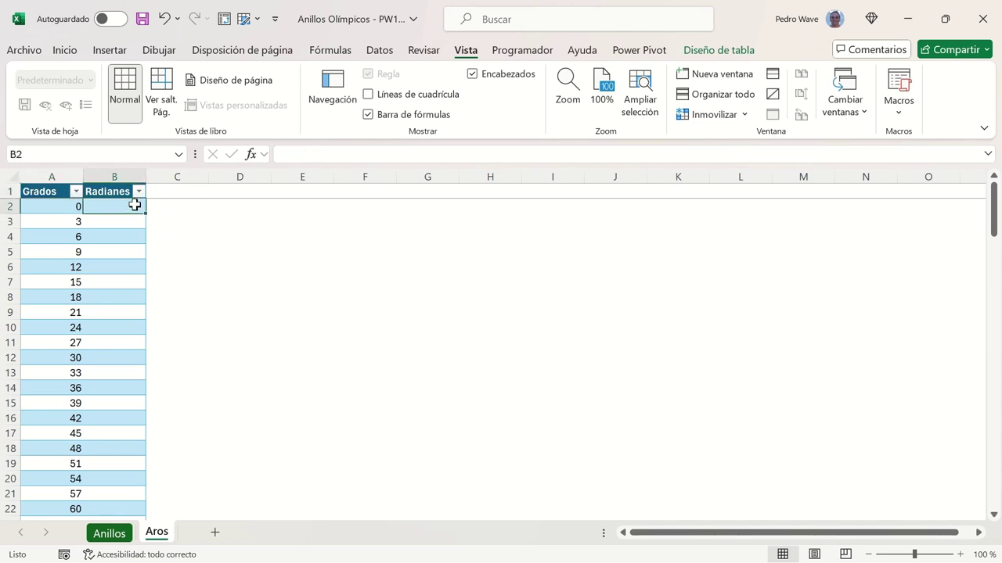
left_click(291, 161)
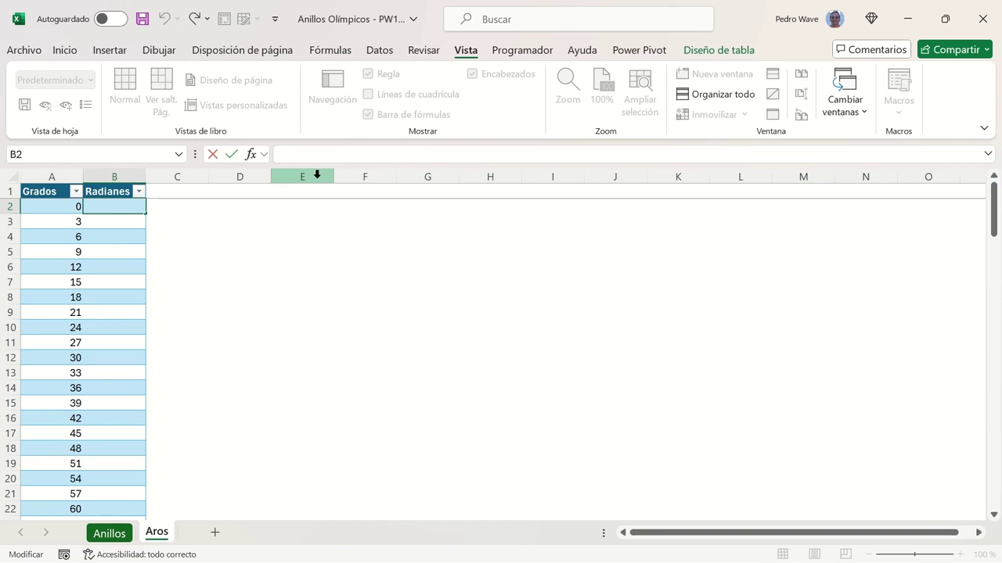
type("=")
left_click(71, 208)
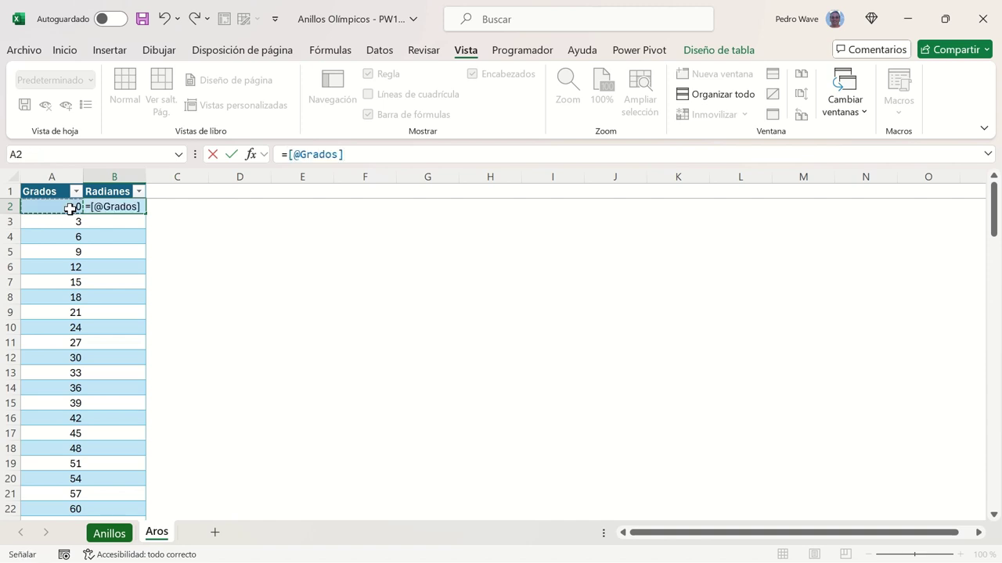
type("*pi")
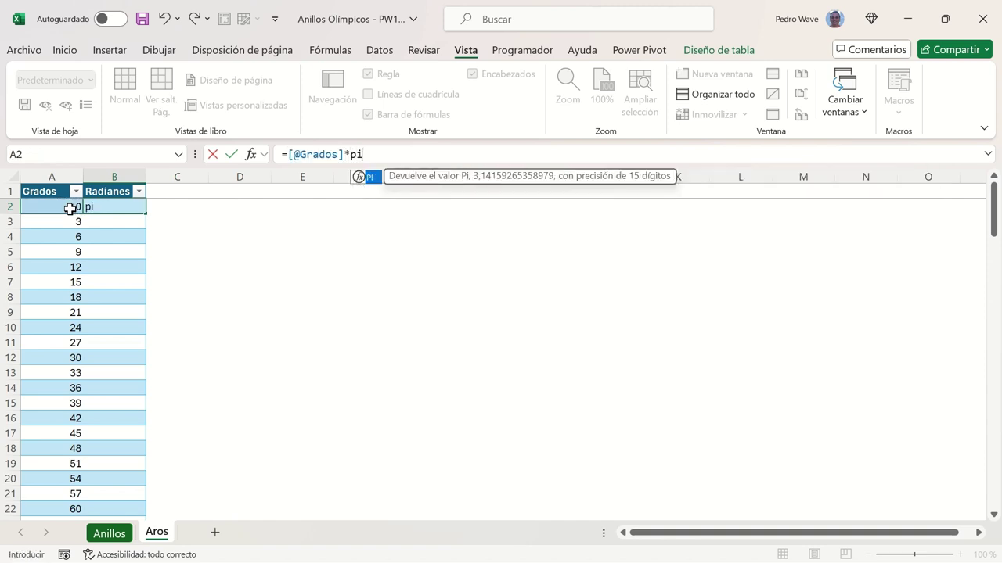
type("()/")
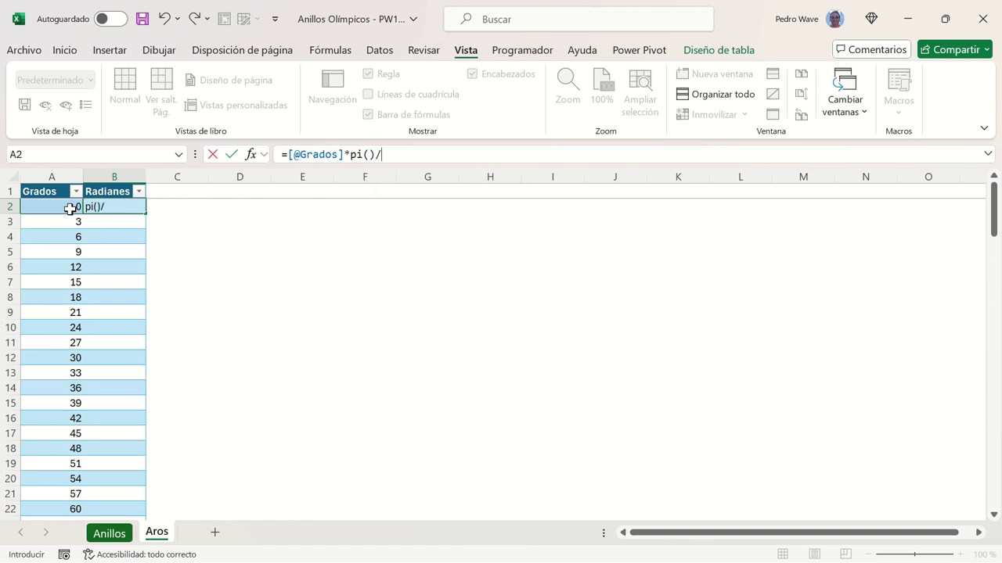
type("1")
type("80")
key("Return")
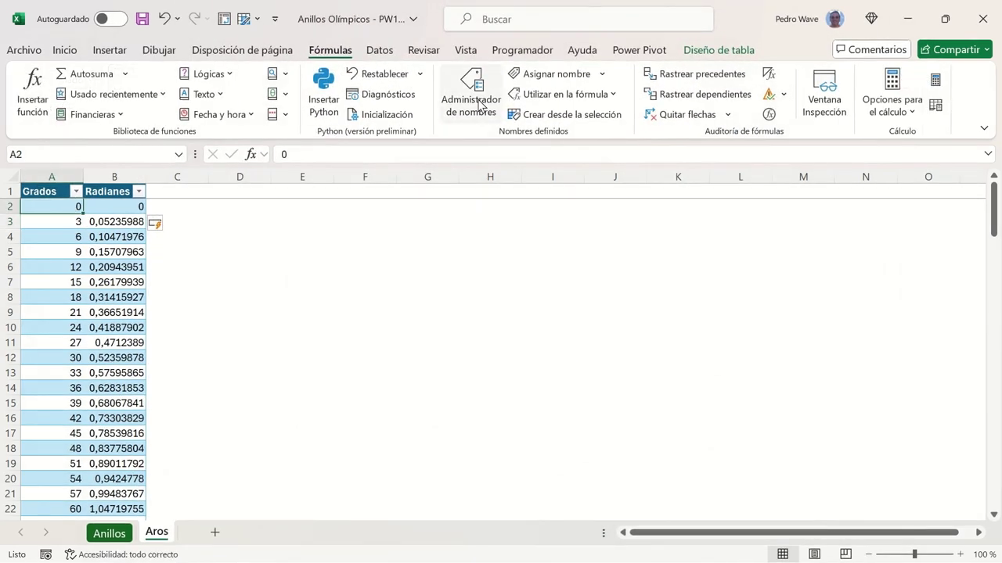
left_click(477, 100)
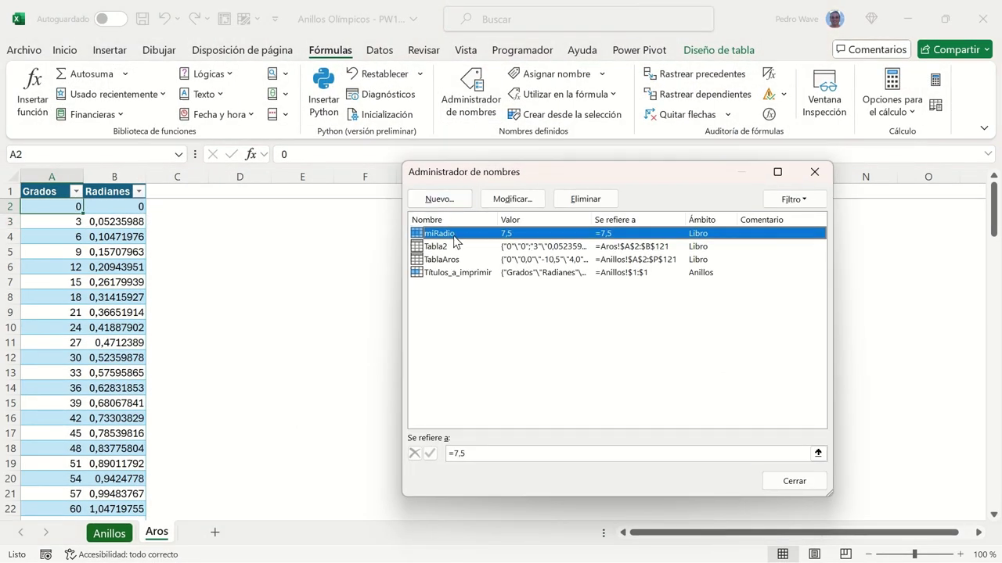
left_click(468, 452)
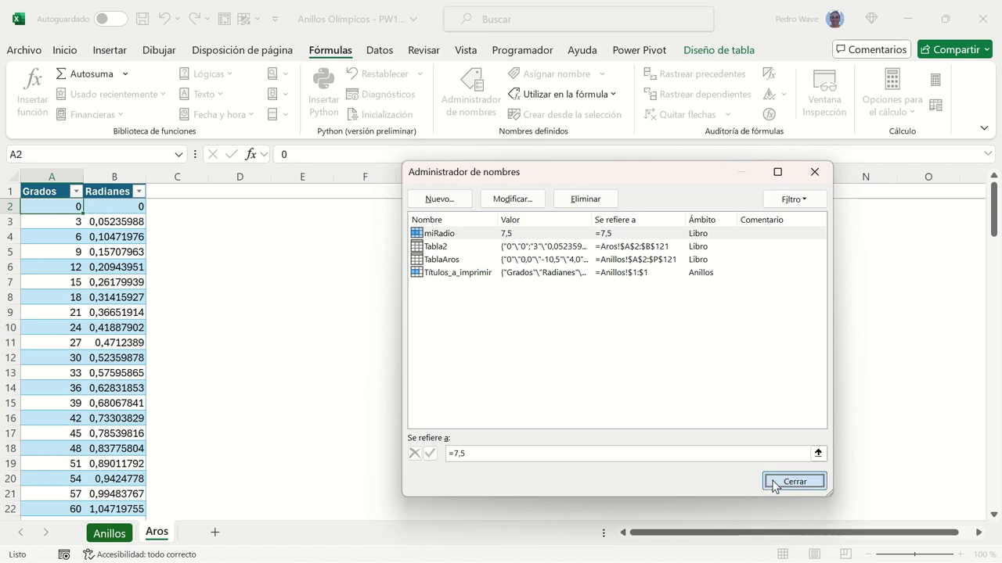
left_click(773, 484)
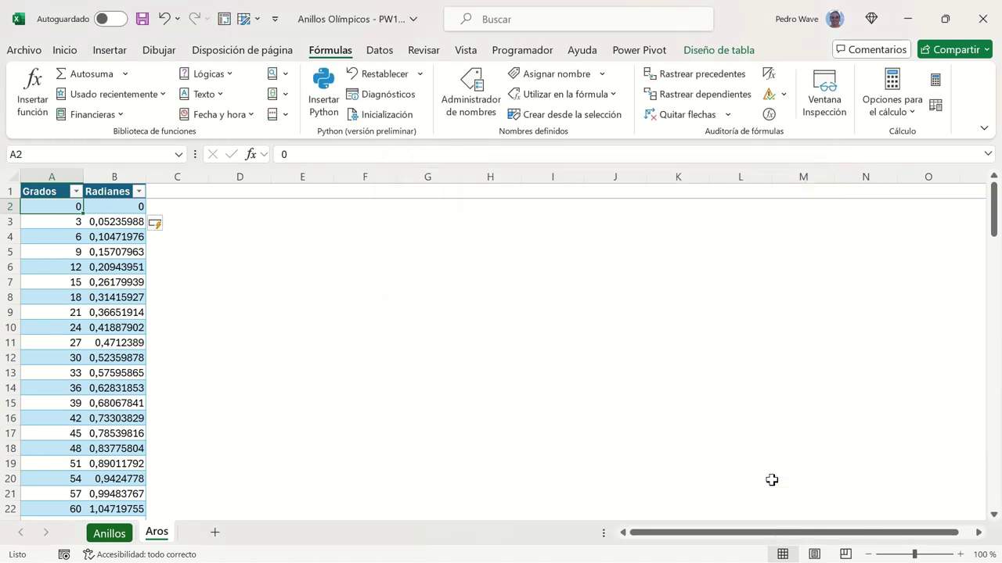
left_click(172, 193)
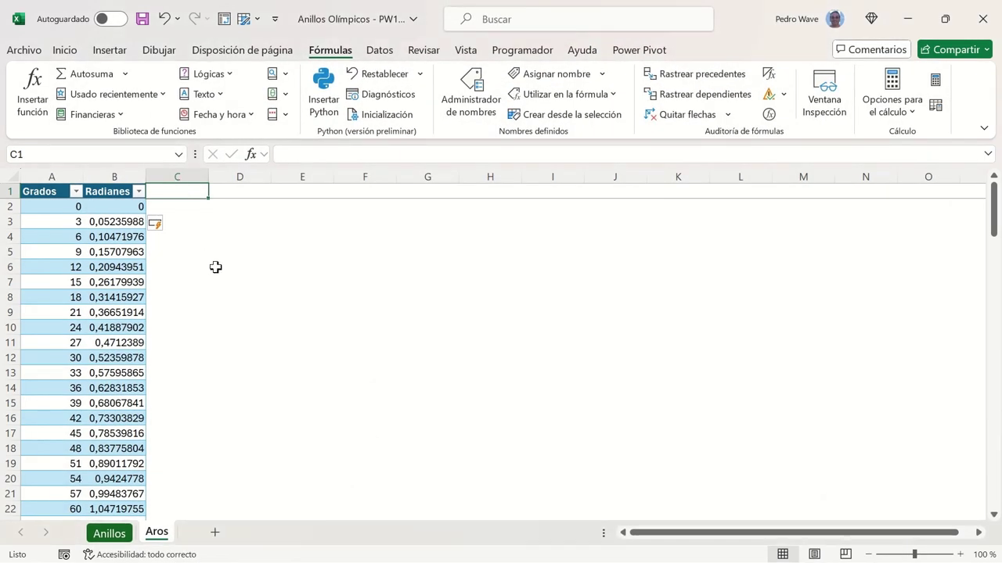
Step: Add two new table columns headed X1 and Azul
type("X1")
key("Tab")
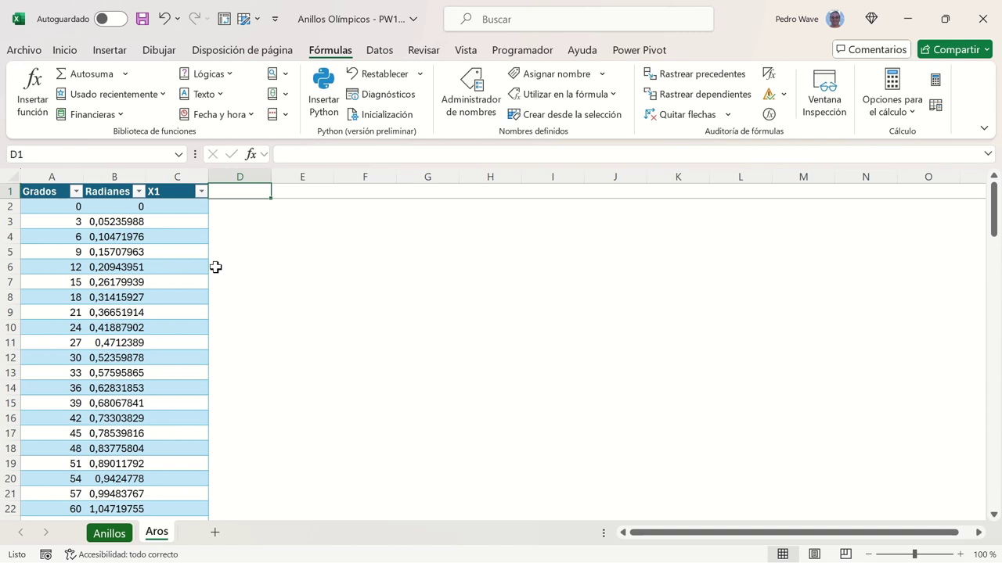
type("Azul")
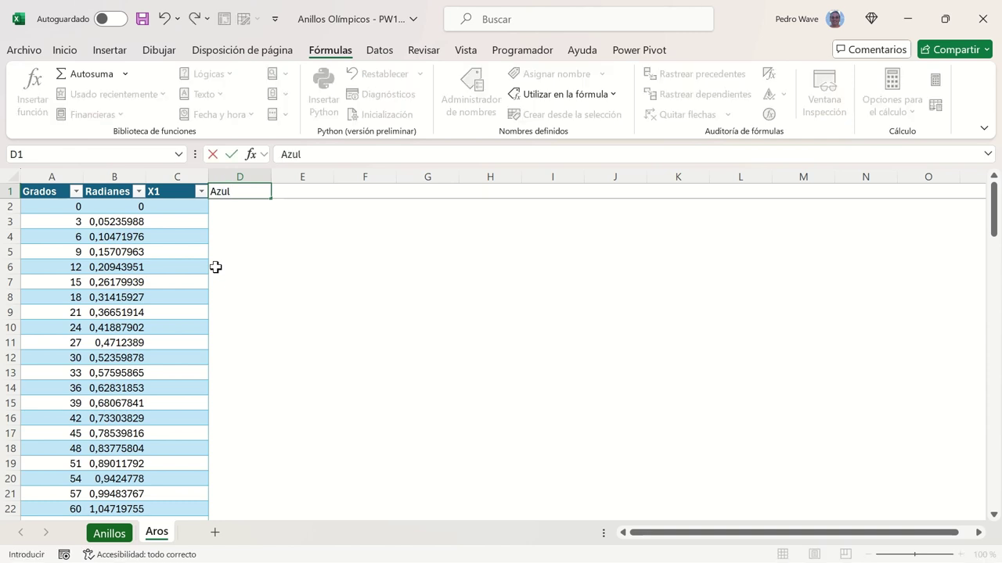
key("Return")
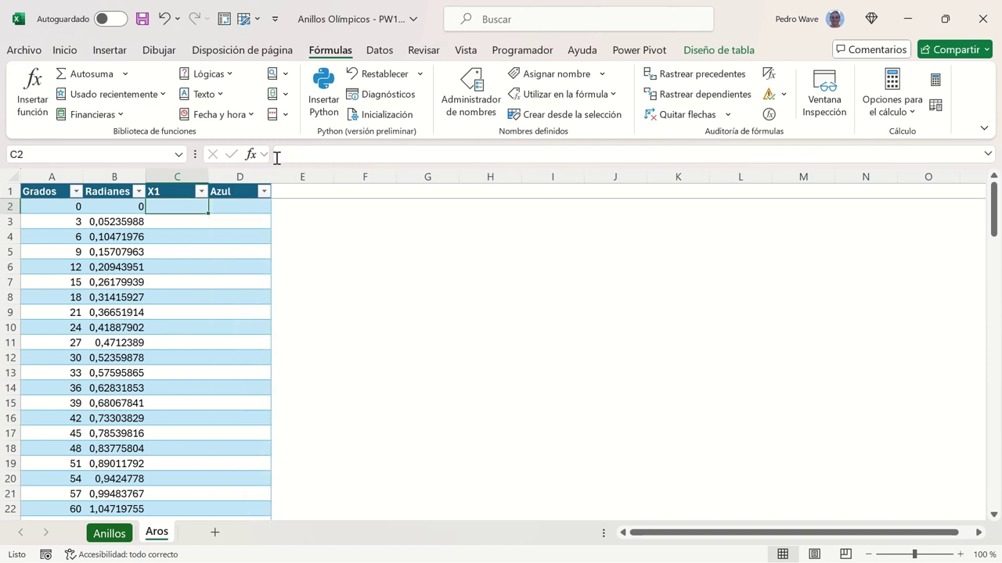
left_click(276, 156)
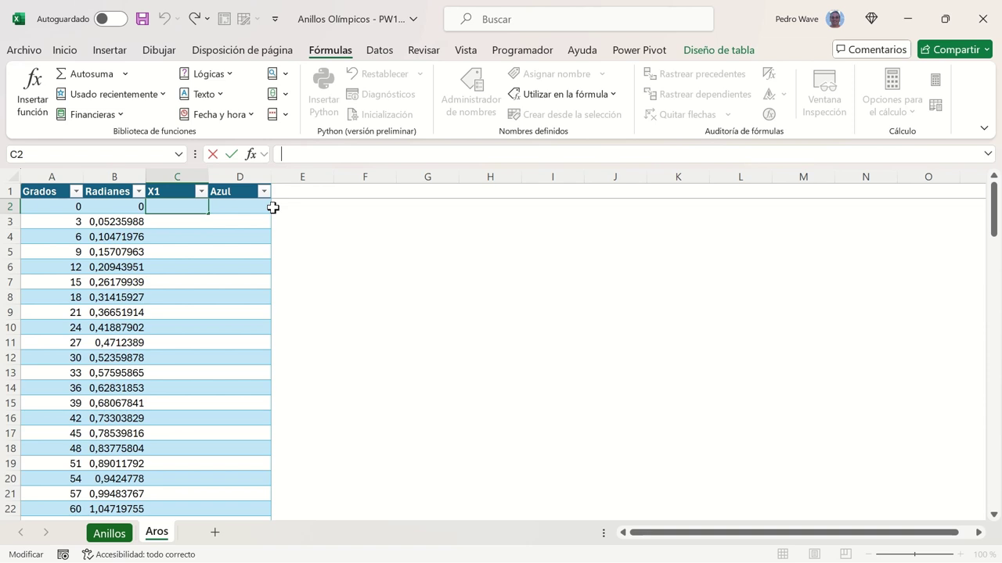
type("=")
type("mi")
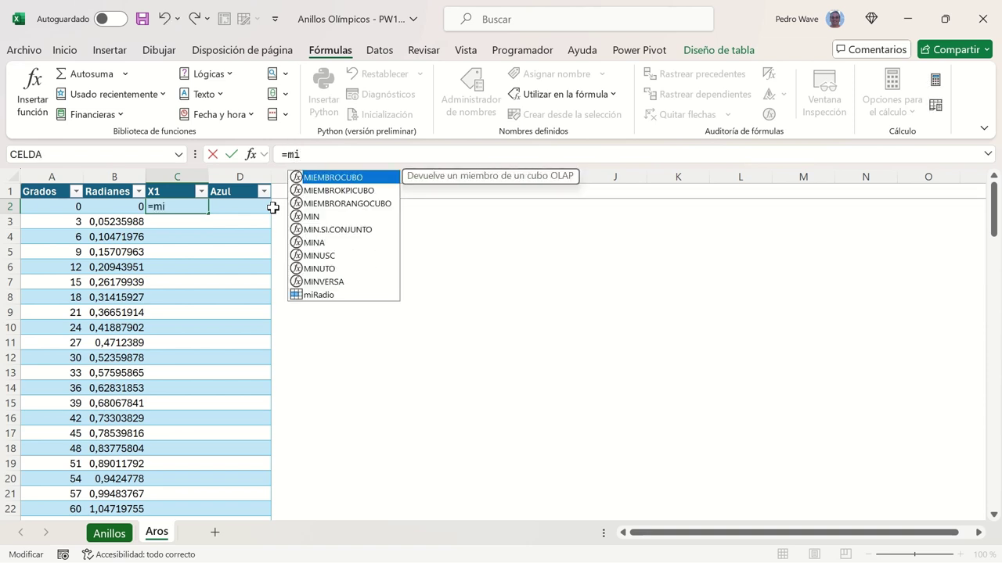
type("r")
key("Tab")
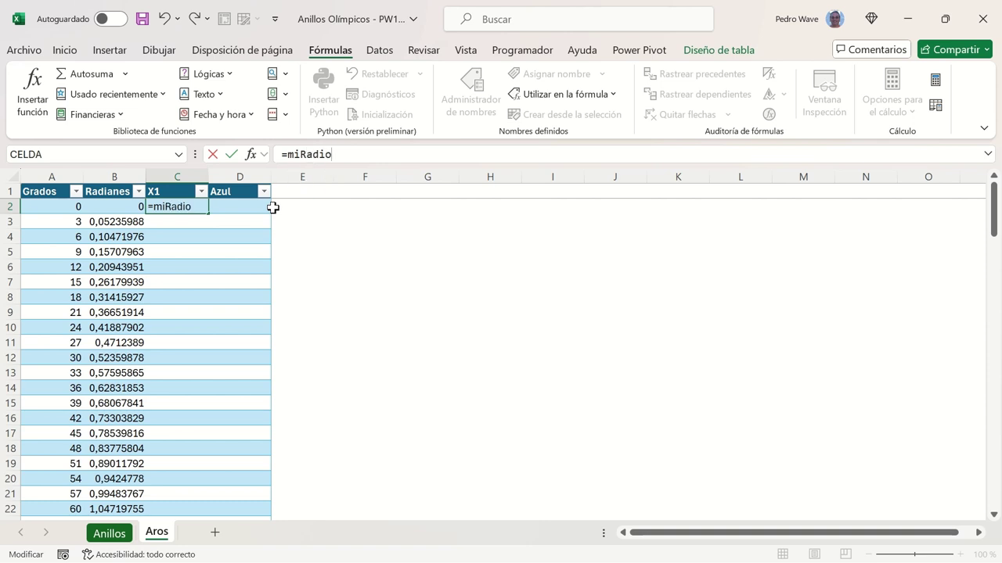
type("*")
type("cos")
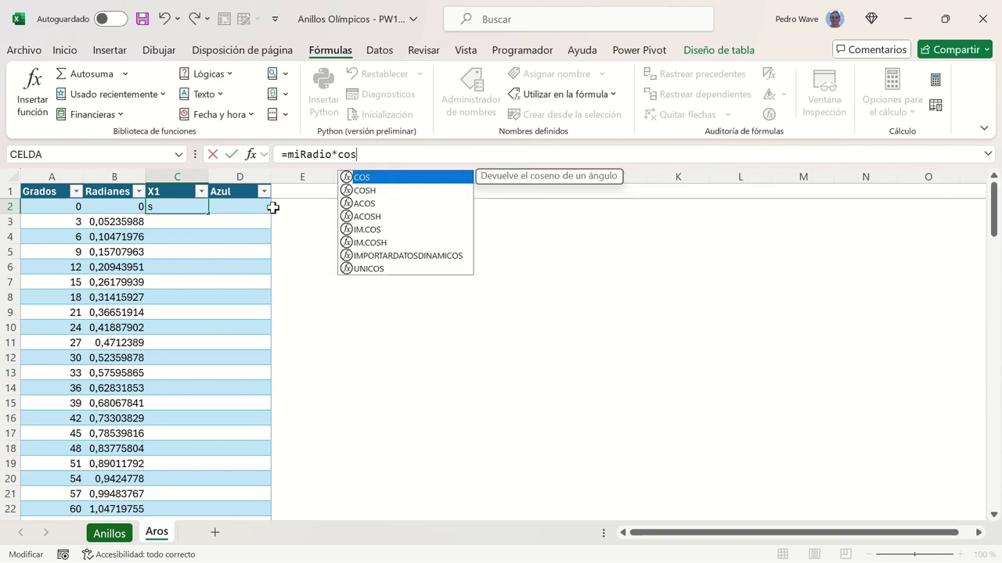
key("Tab")
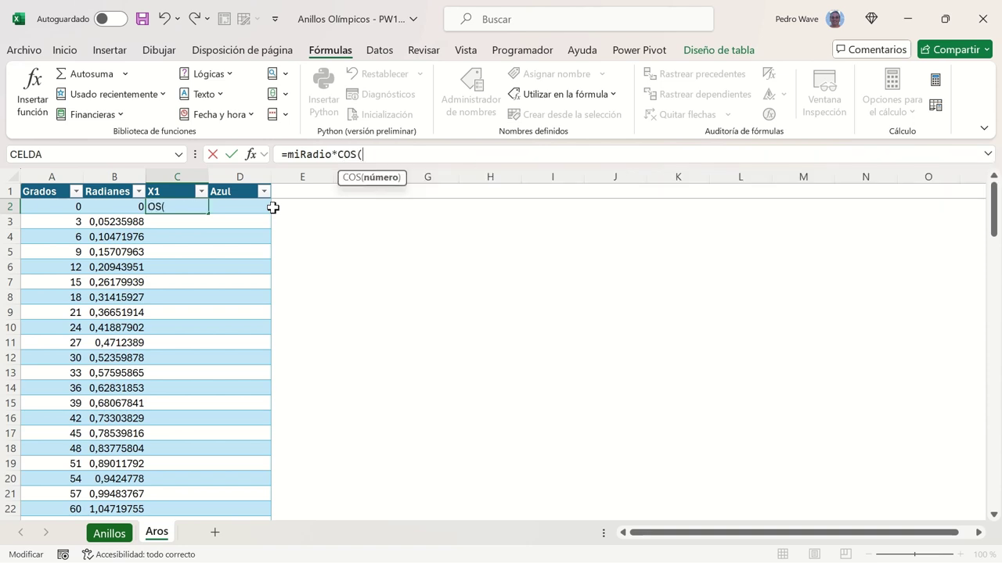
left_click(133, 208)
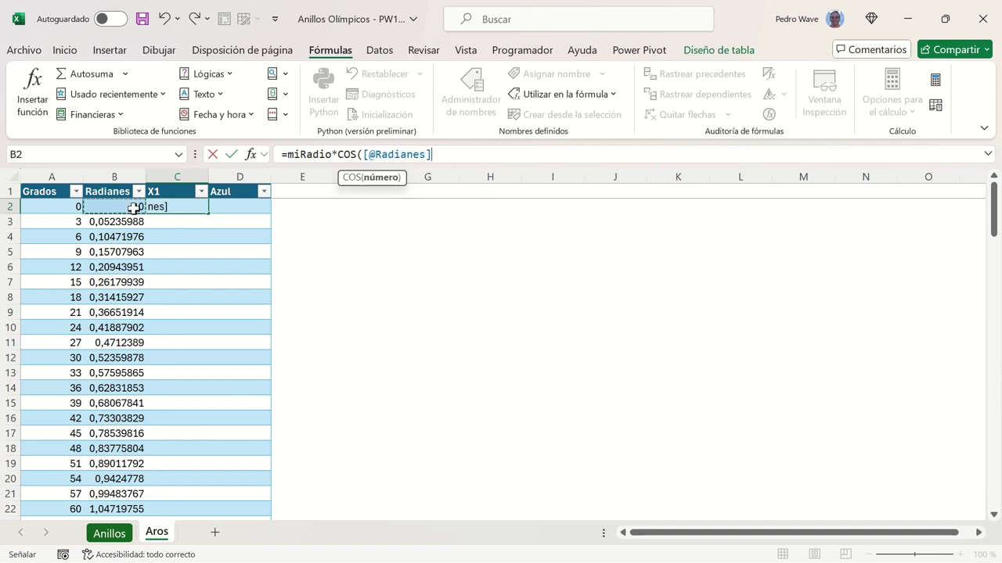
key("Return")
key("Return")
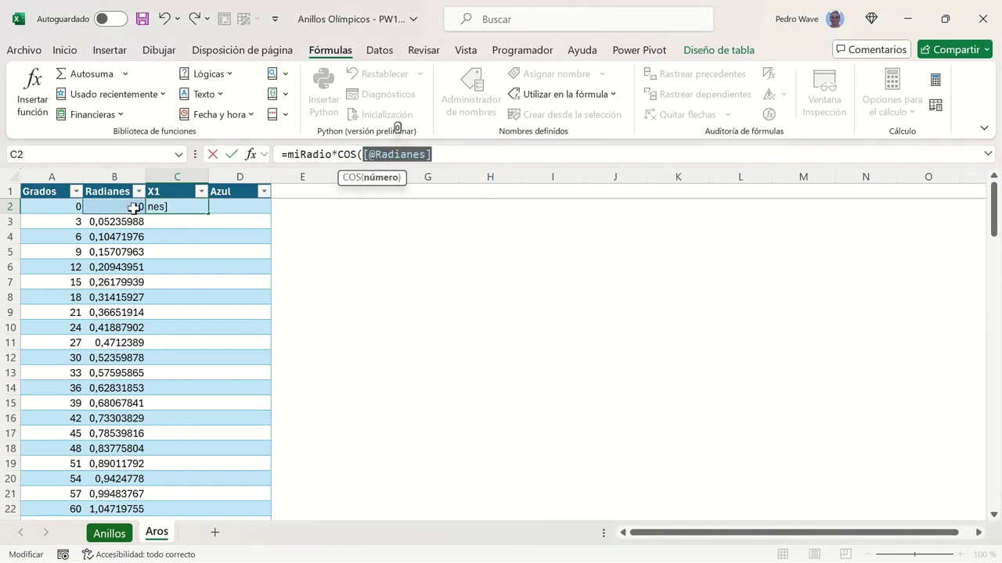
type(")")
key("Return")
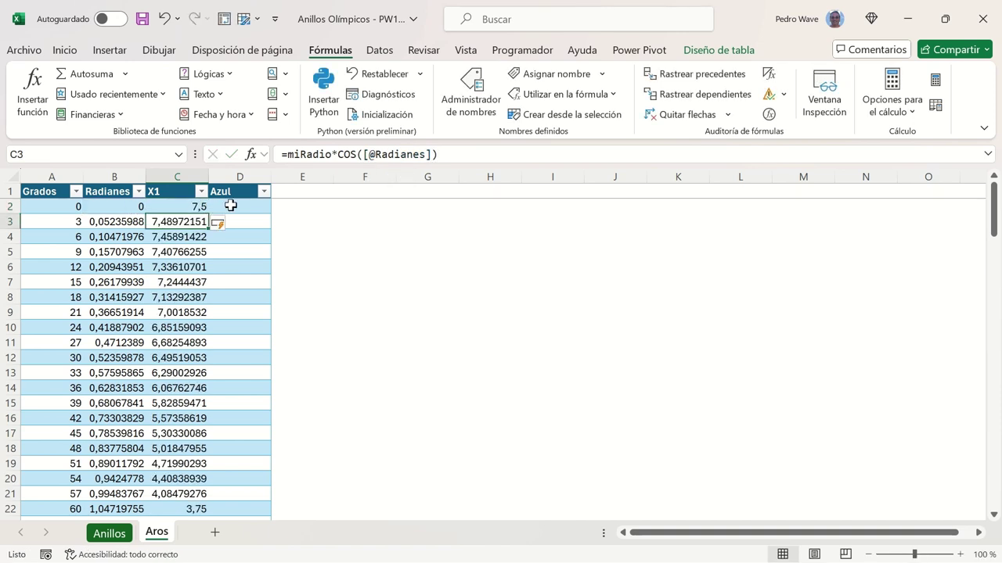
left_click(231, 206)
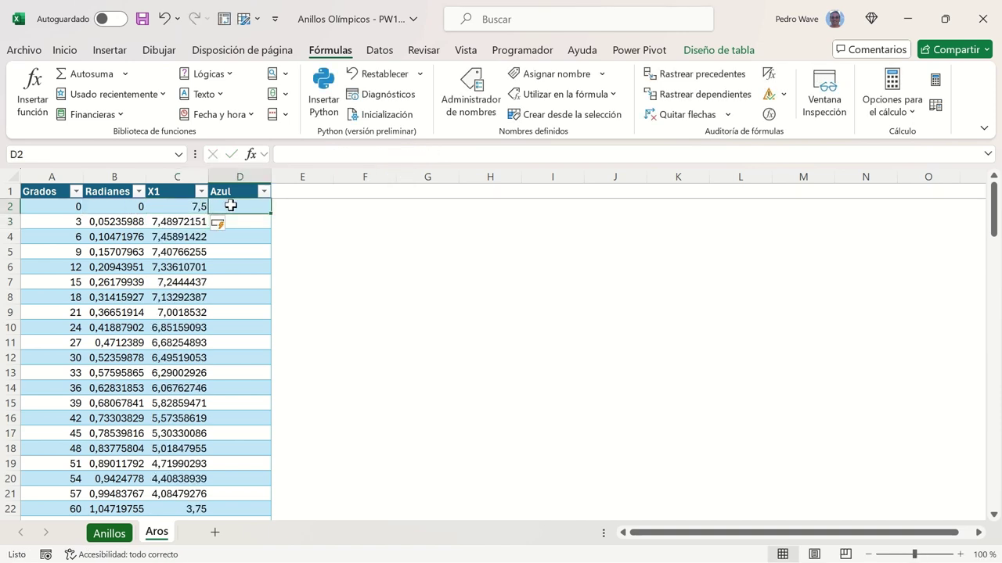
left_click(289, 155)
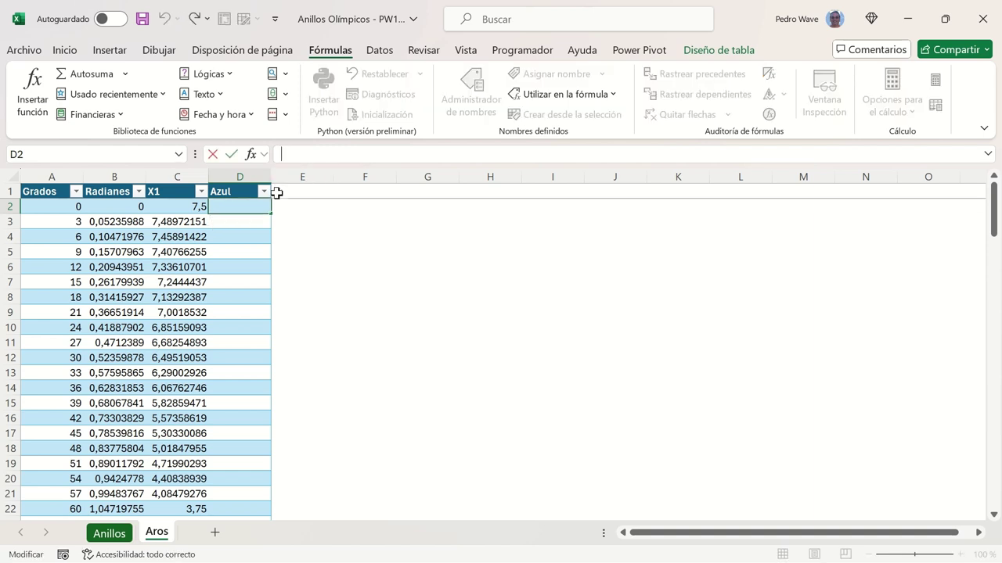
type("=m")
type("i")
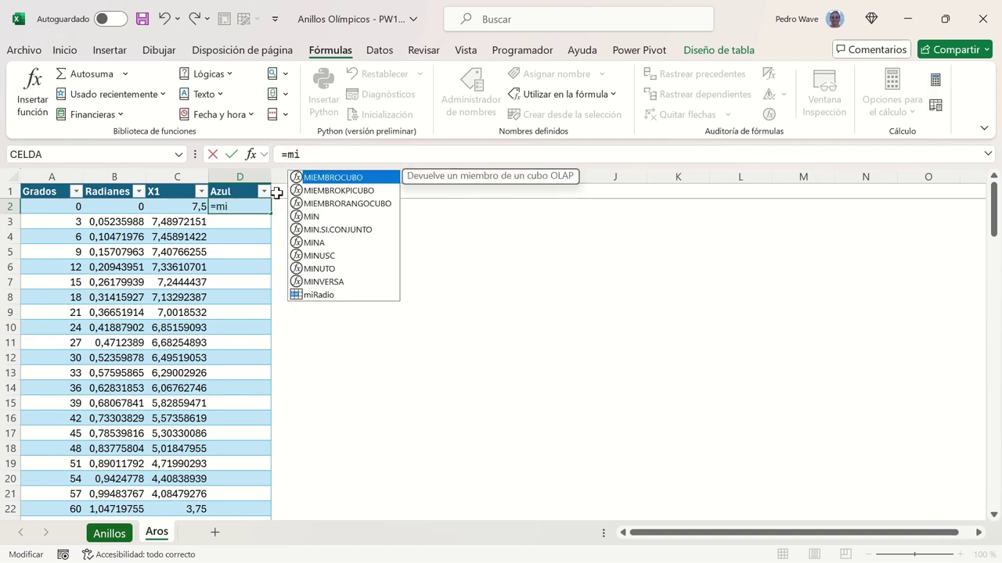
type("r")
key("Tab")
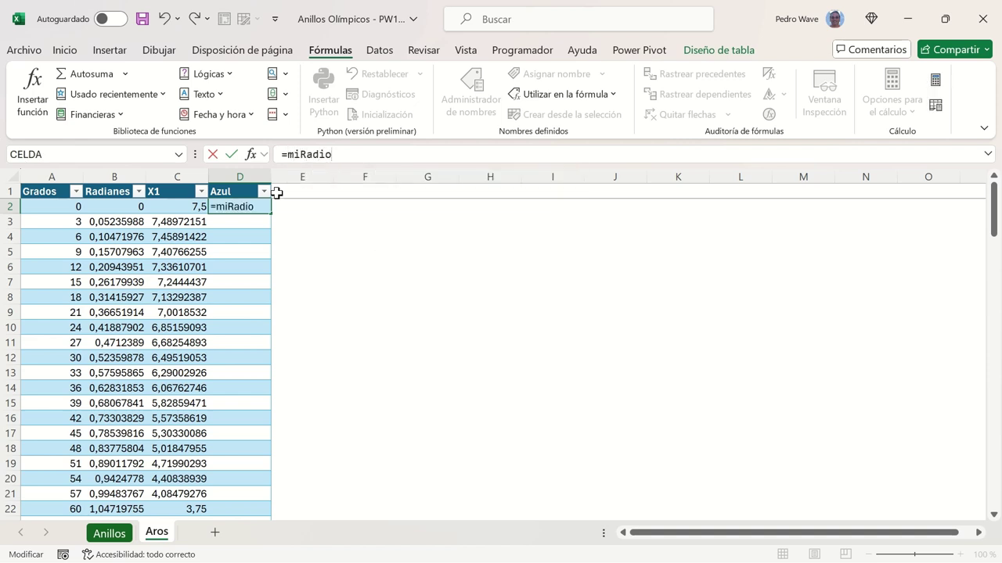
type("seno")
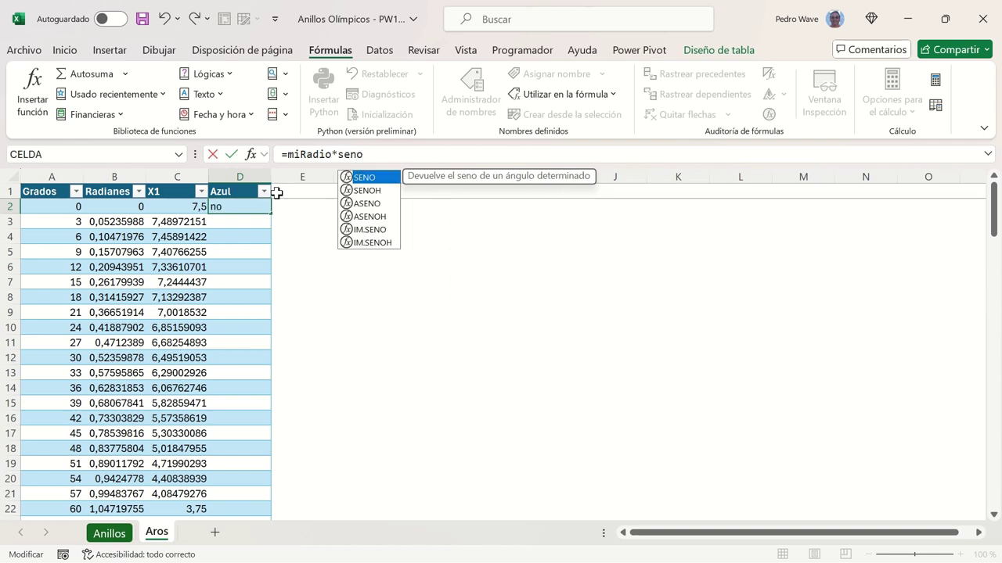
key("Tab")
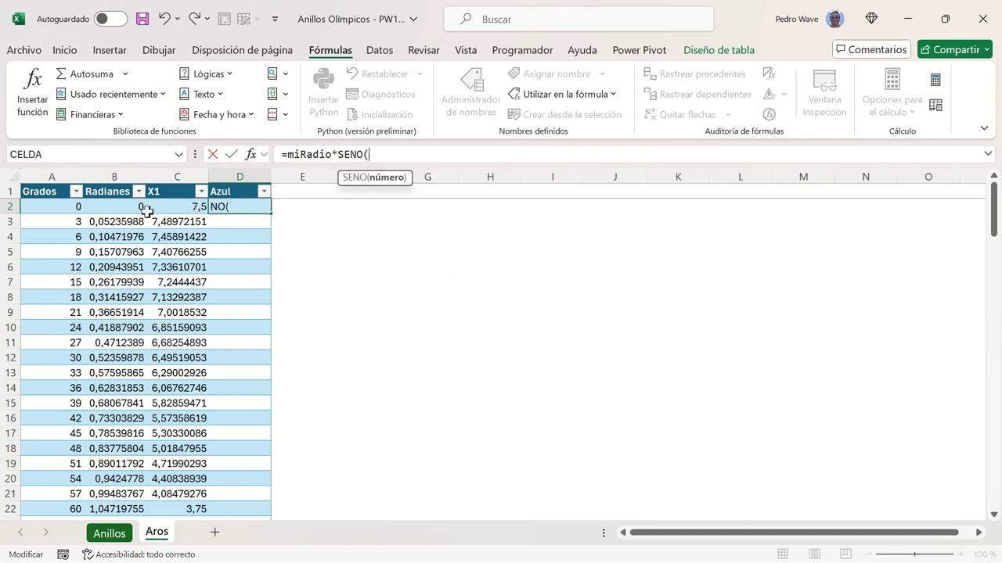
left_click(123, 204)
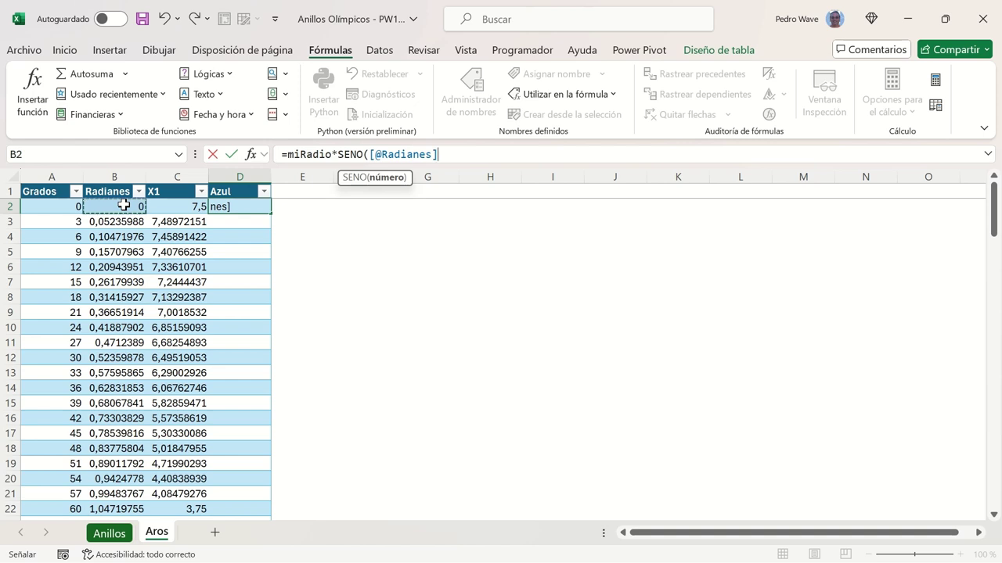
type(")")
key("Return")
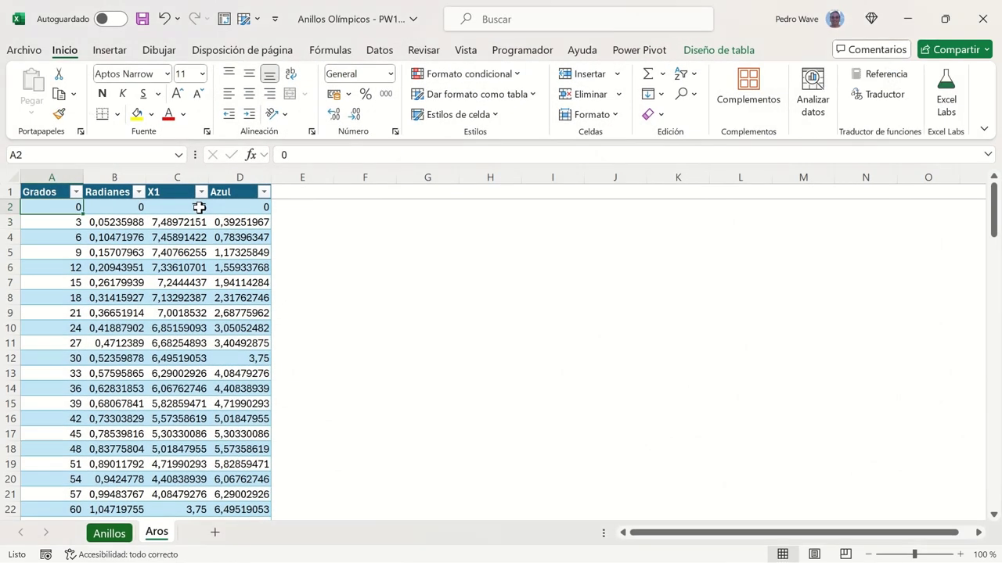
Step: Select the X1 and Azul values from row 2 to the last data row
left_click(199, 208)
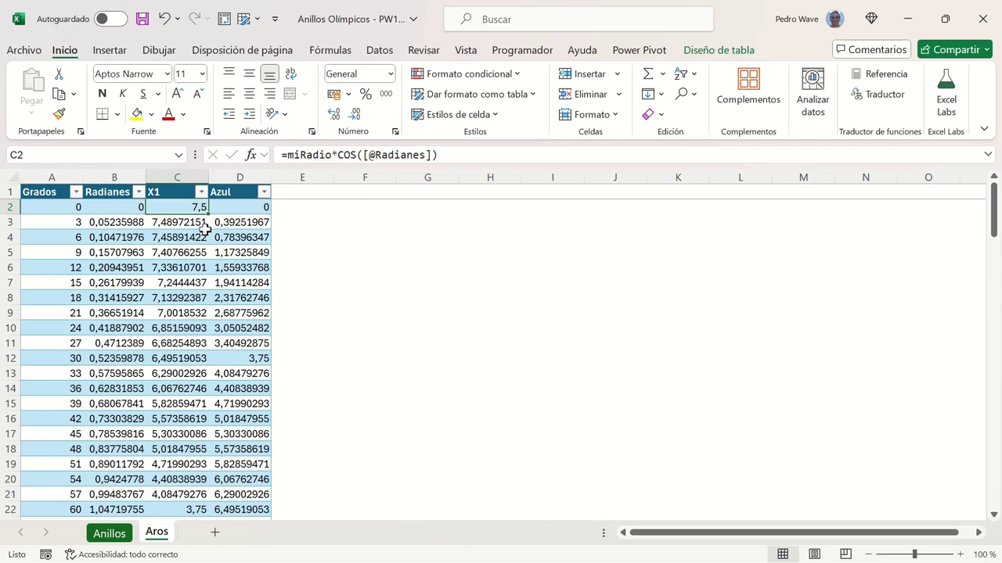
key("ctrl+shift+Down")
key("shift+Right")
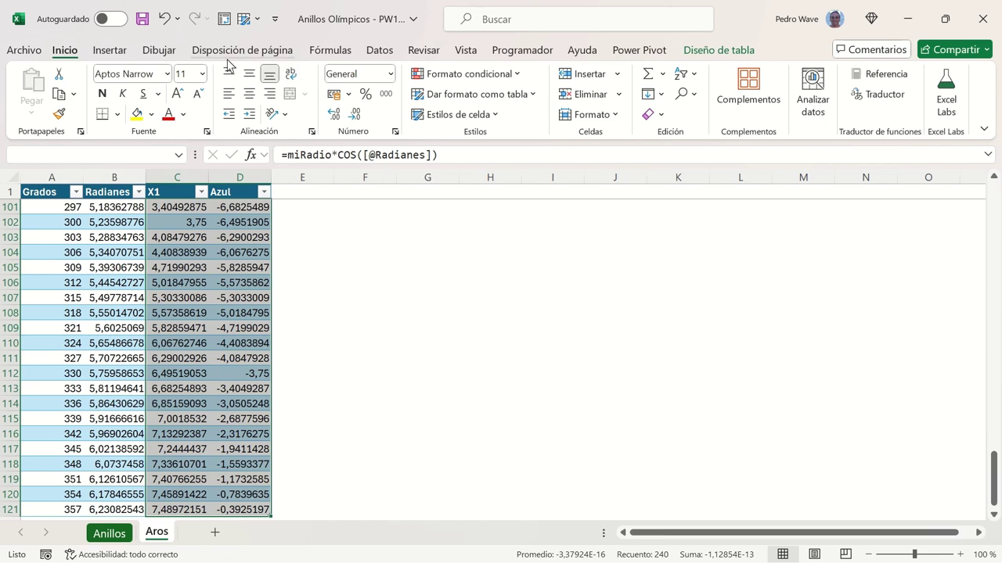
Step: Insert the recommended Dispersión chart for the selected X1 and Azul data
left_click(126, 53)
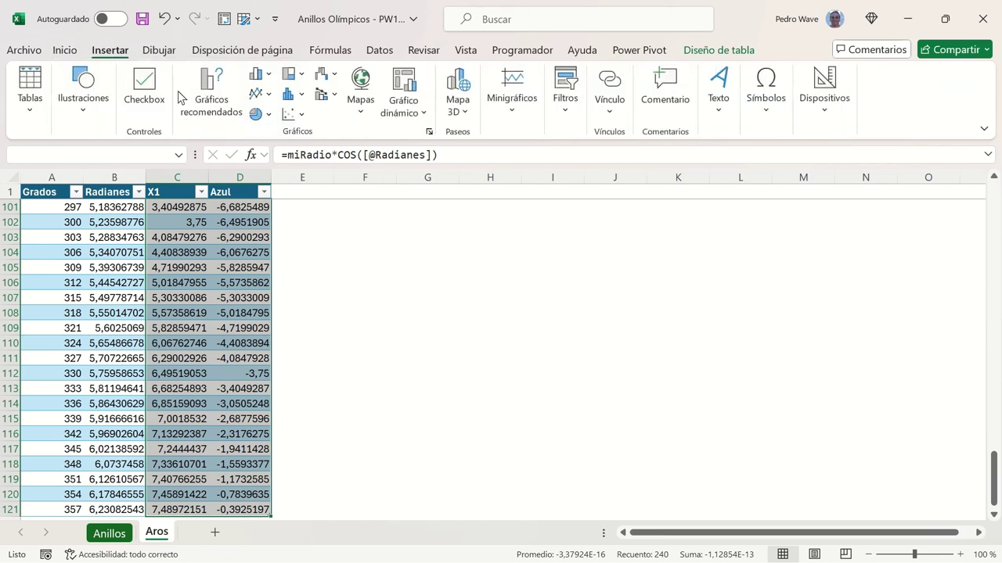
left_click(209, 95)
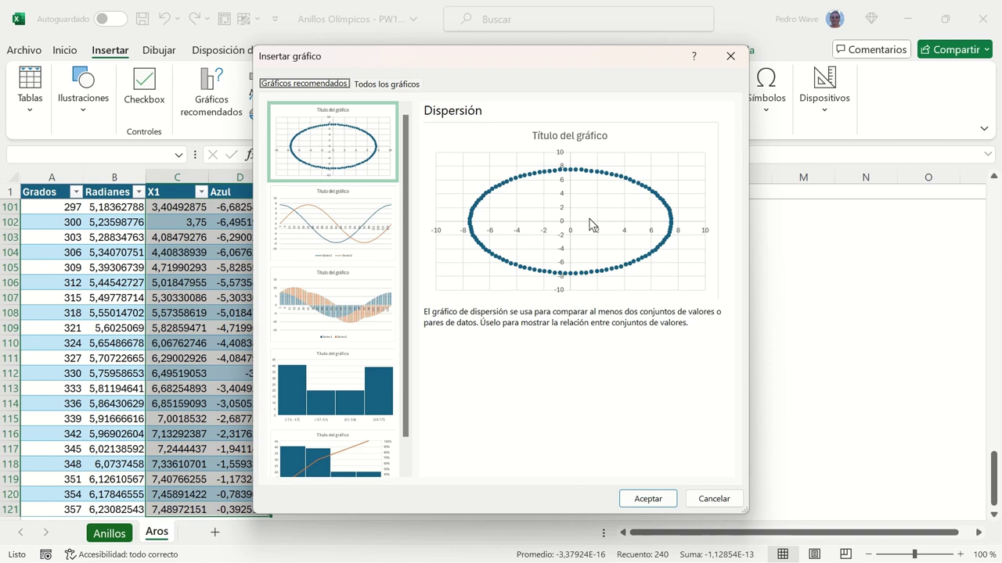
left_click(640, 499)
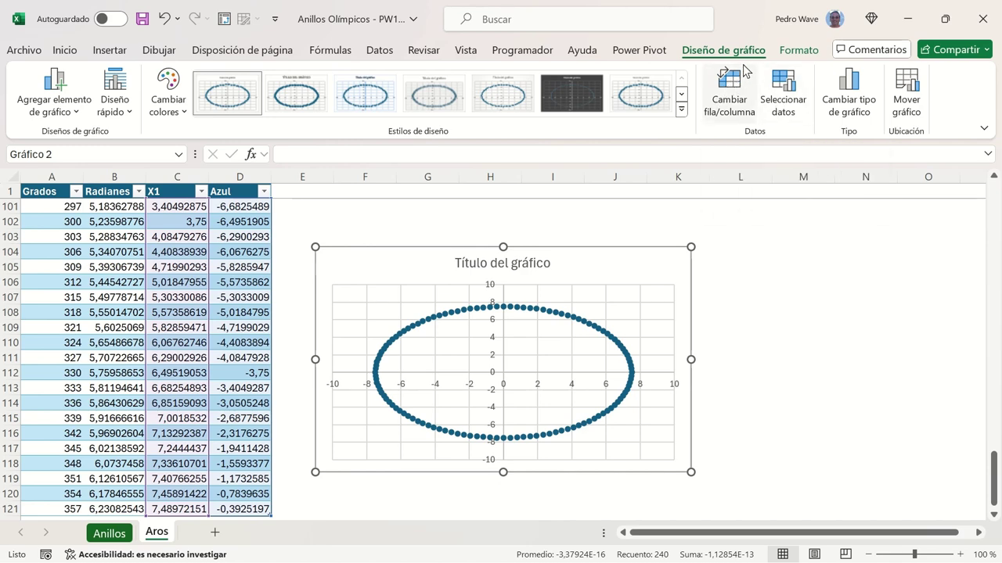
Step: Set the chart's Alto and Ancho to 10 cm each in the Format pane
left_click(796, 51)
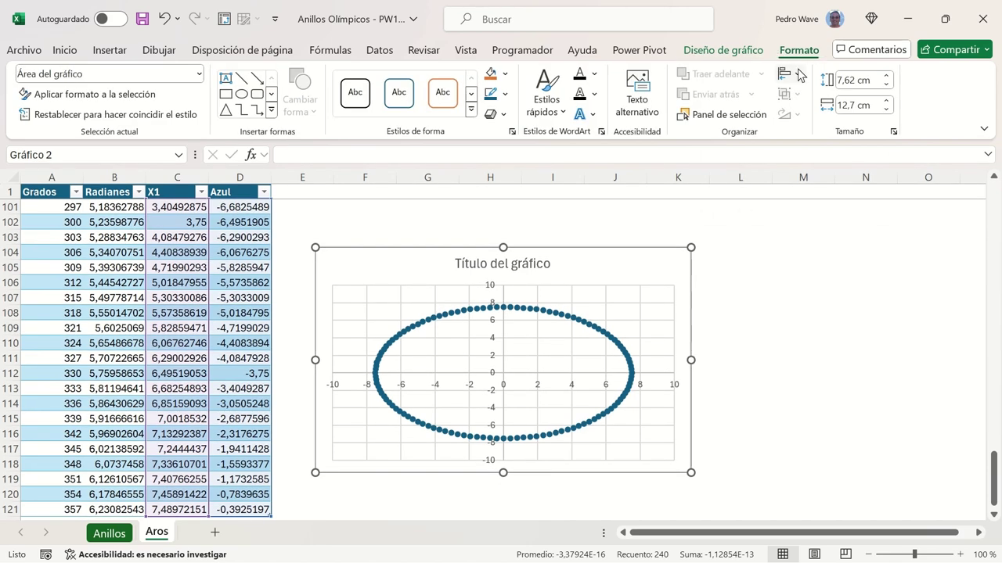
left_click(893, 132)
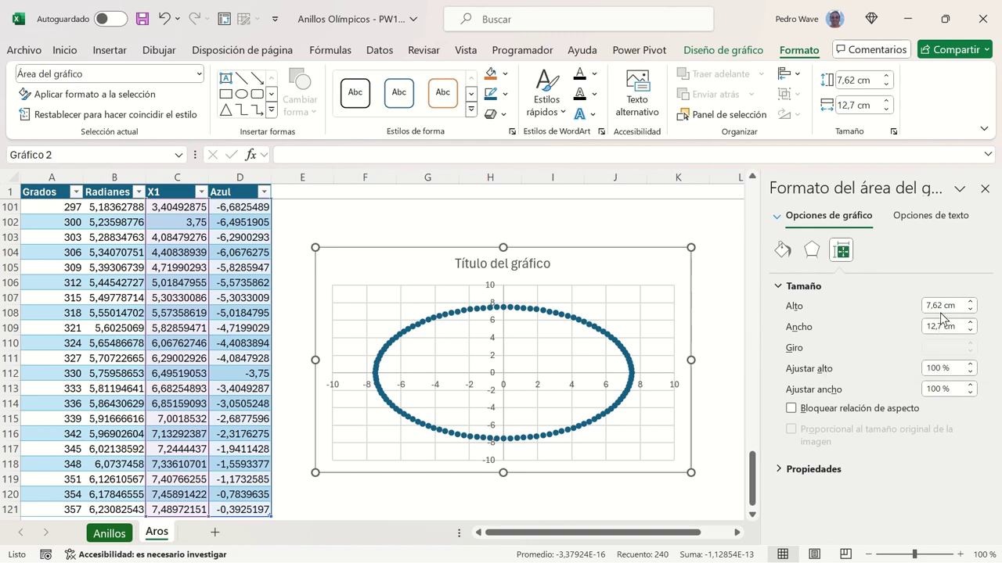
left_click(941, 307)
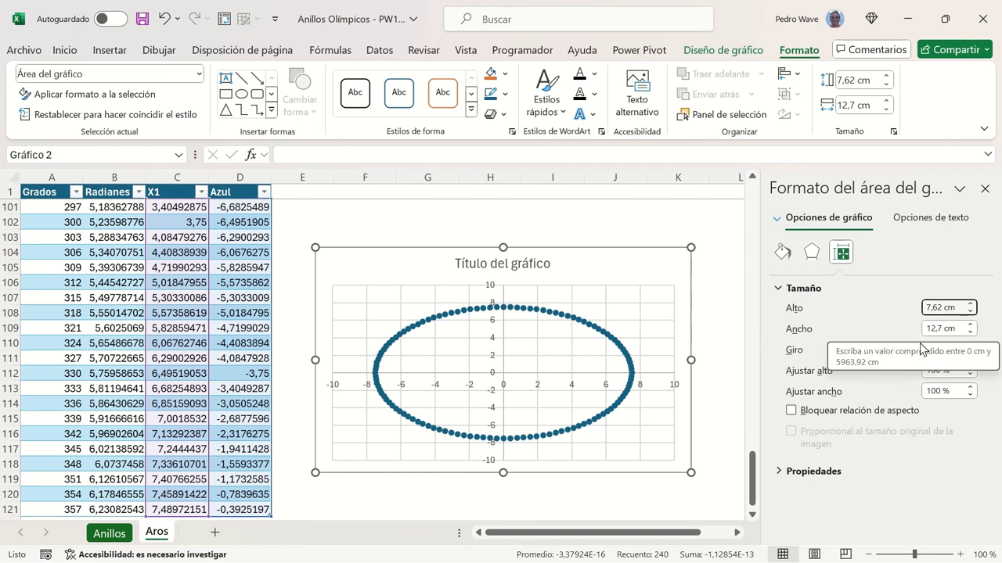
key("Left")
key("BackSpace")
key("BackSpace")
key("BackSpace")
key("Delete")
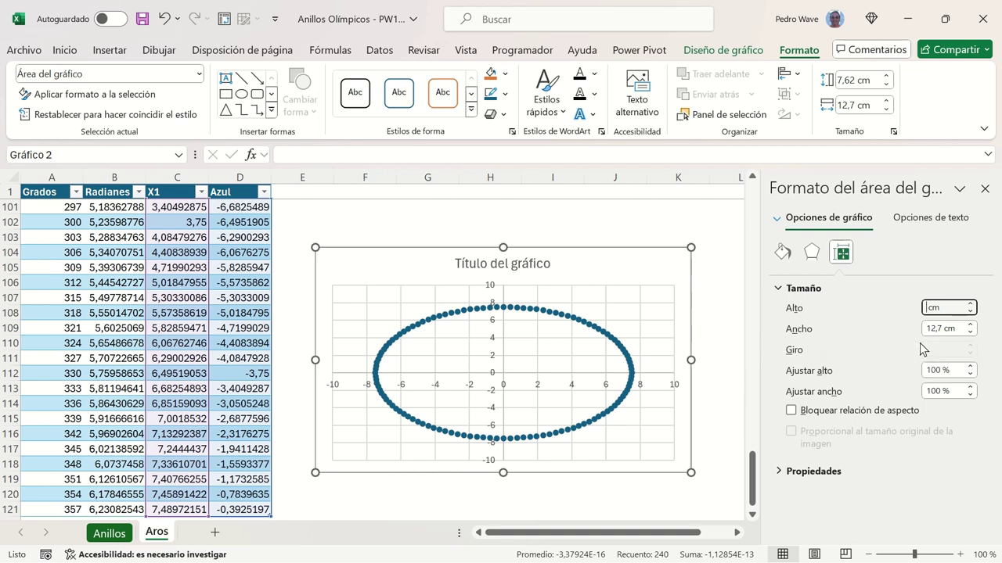
type("10")
key("Tab")
type("1")
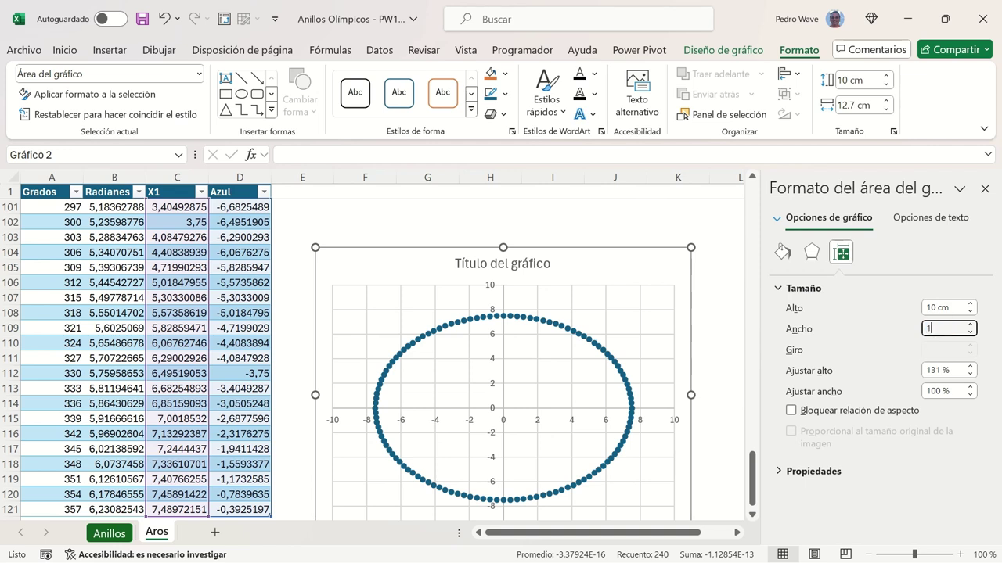
type("0")
key("Tab")
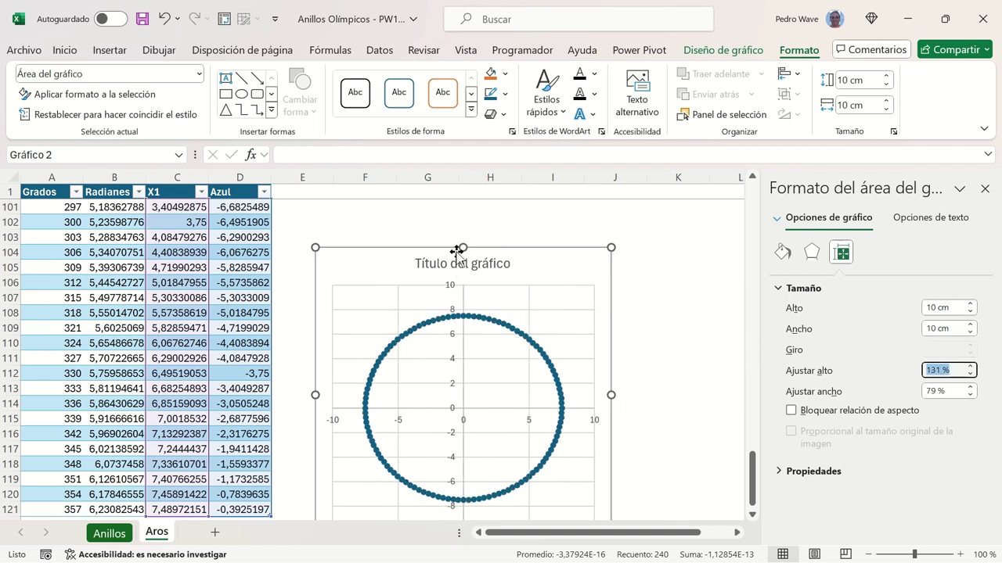
mouse_move(458, 249)
left_mouse_down()
mouse_move(457, 205)
mouse_move(456, 219)
left_mouse_up()
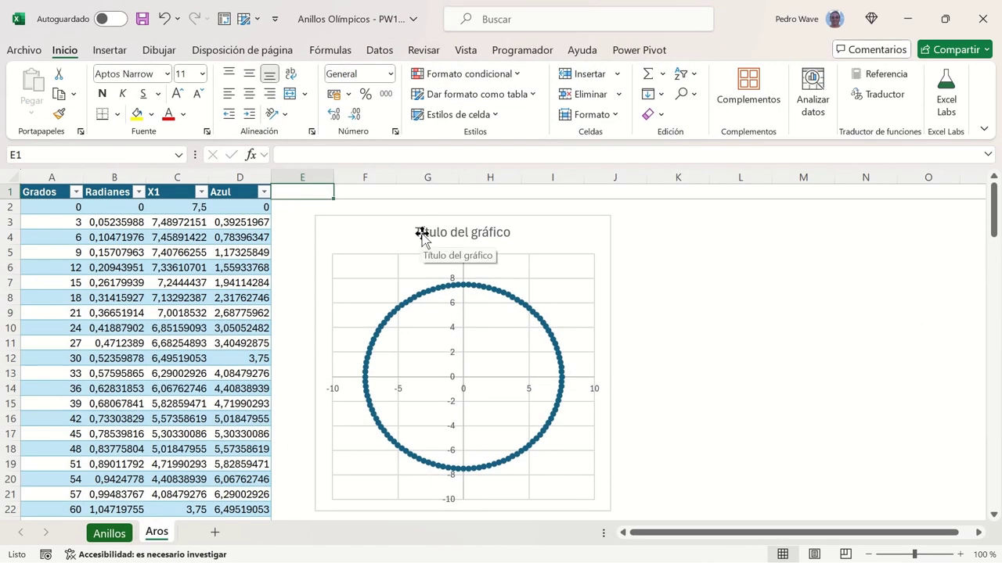
Step: Remove the chart title using the Chart Elements list
left_click(421, 234)
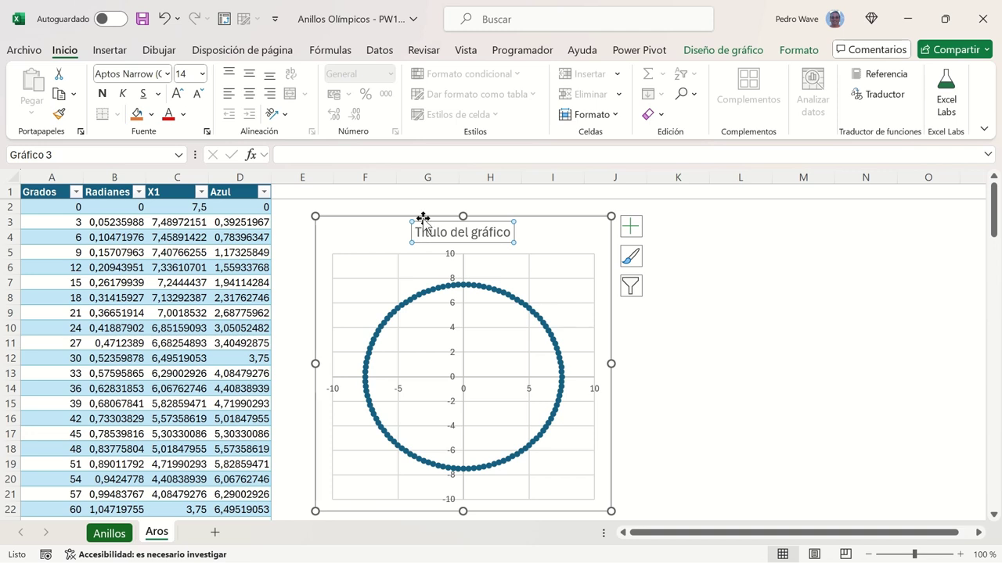
left_click(424, 222)
left_click(424, 225)
left_click(626, 227)
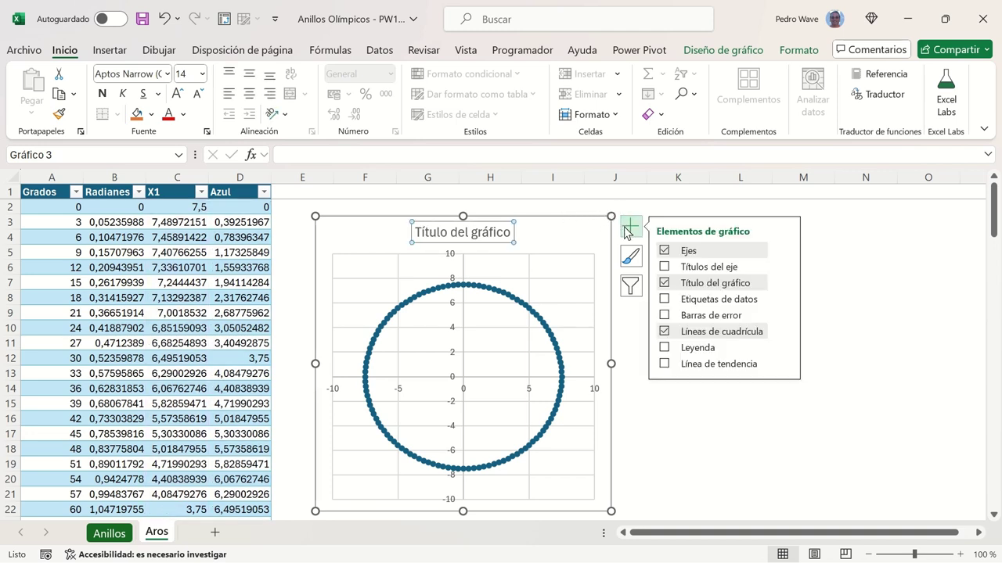
left_click(664, 283)
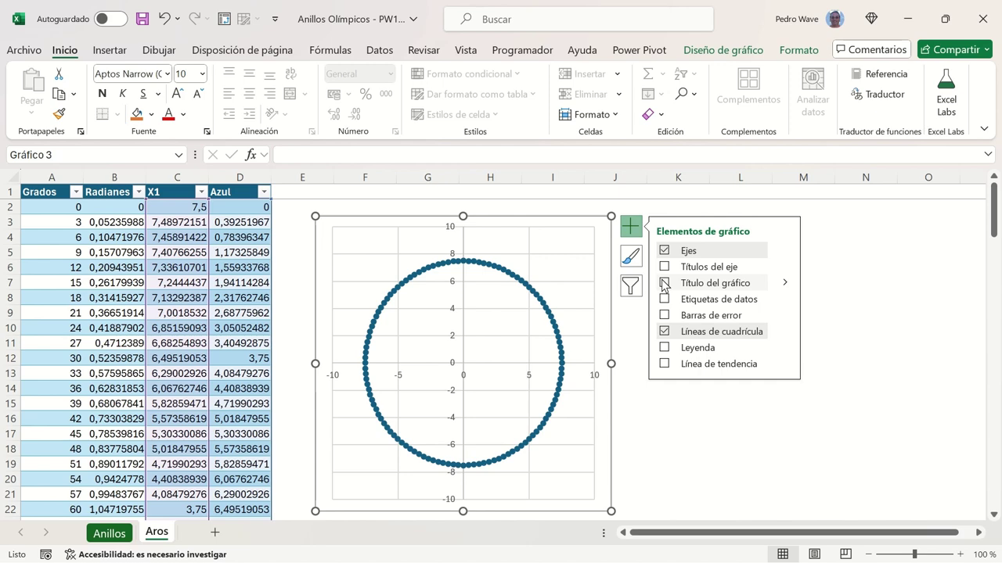
Step: Change the chart type to Dispersión con líneas suavizadas
right_click(564, 296)
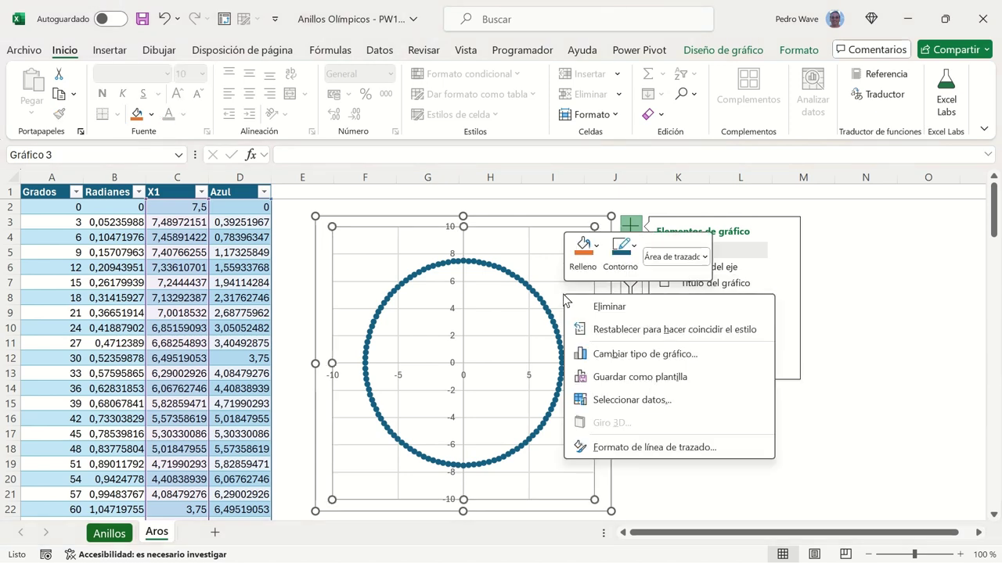
left_click(599, 353)
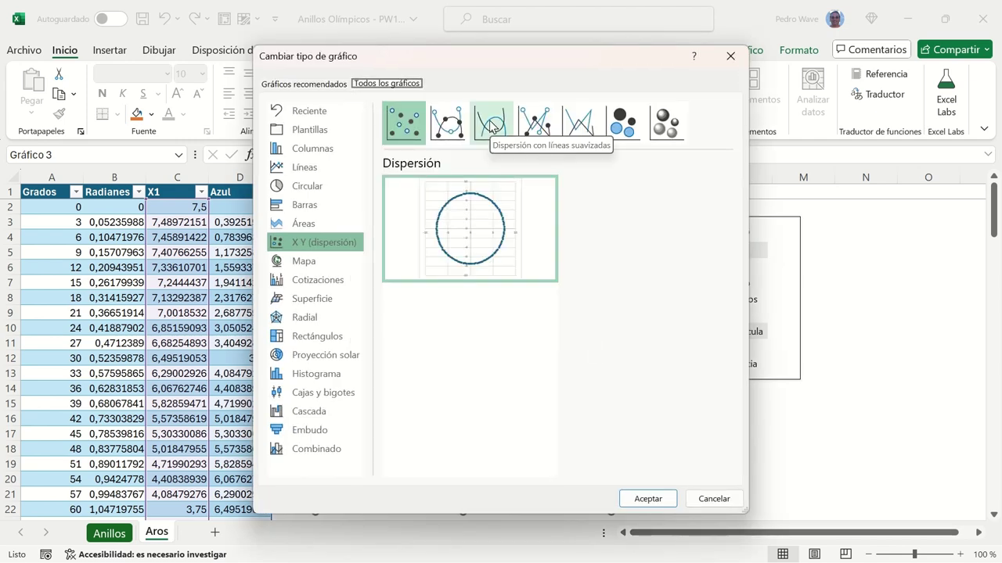
left_click(491, 128)
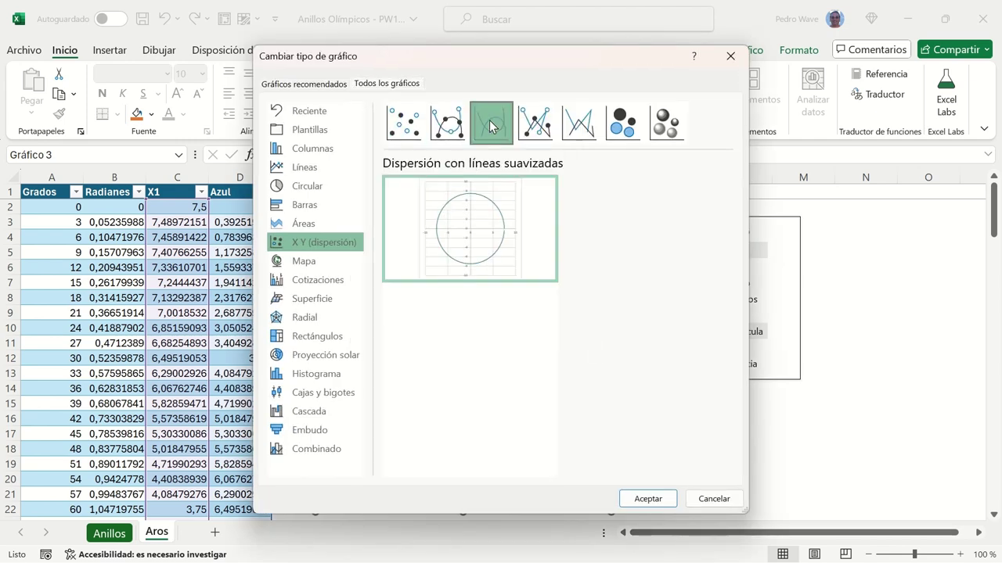
left_click(628, 493)
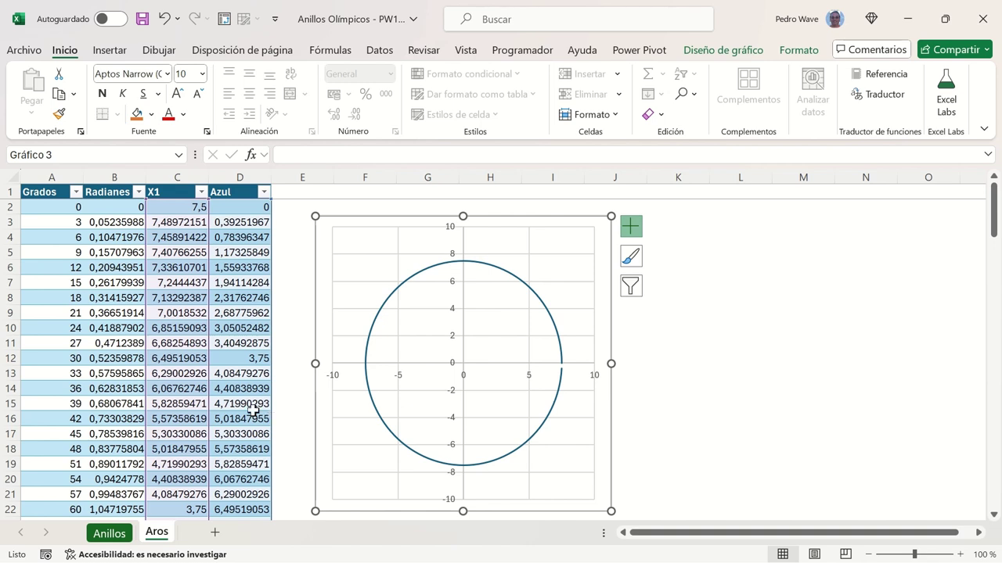
Step: At the bottom of the table, drag its resize handle to extend the table down to row 122
scroll(253, 411, "down", 2)
scroll(253, 410, "down", 7)
scroll(252, 410, "down", 1)
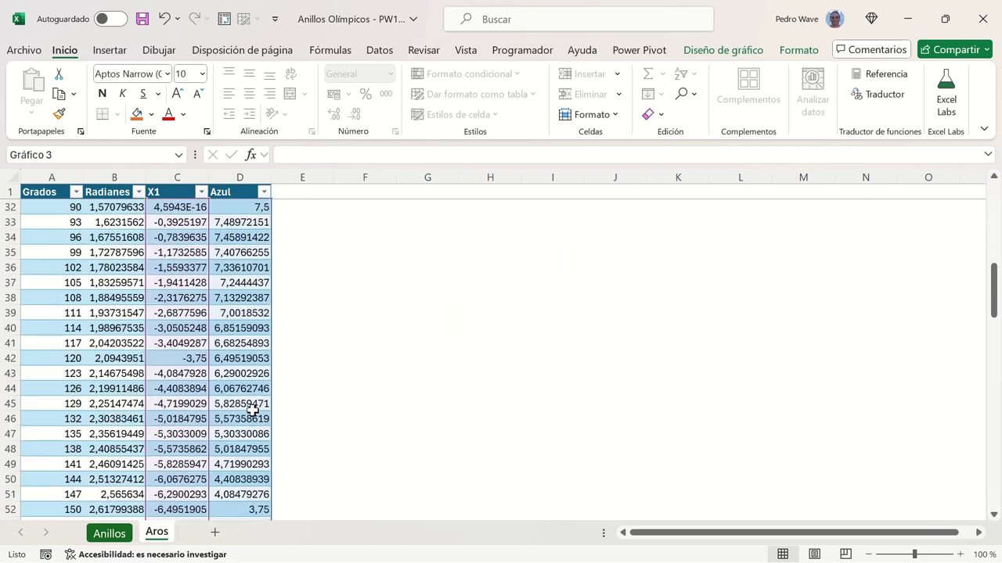
scroll(253, 410, "down", 2)
scroll(252, 410, "down", 5)
scroll(252, 410, "down", 3)
scroll(252, 410, "down", 2)
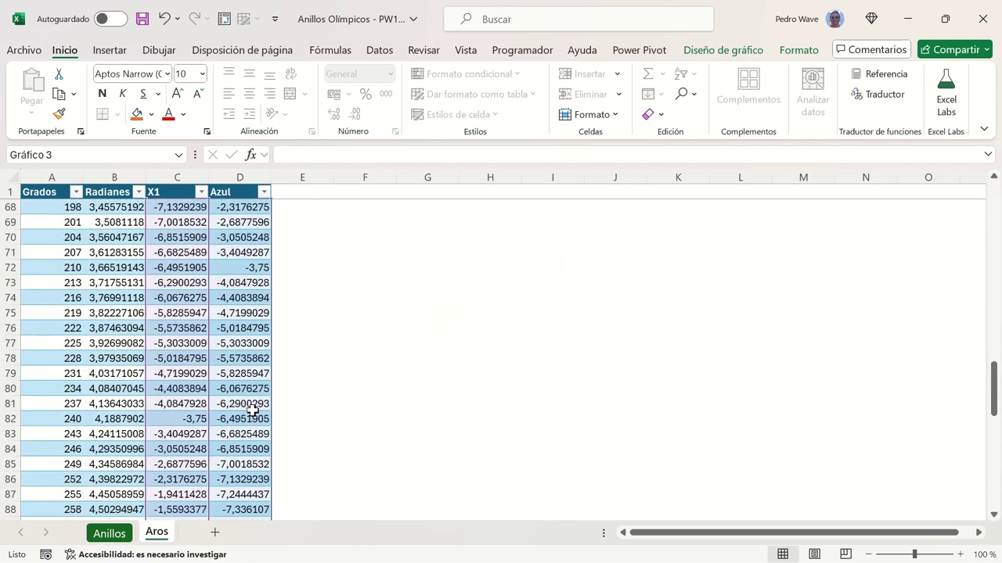
scroll(253, 410, "down", 5)
scroll(252, 410, "down", 2)
scroll(252, 410, "down", 2)
scroll(253, 410, "down", 3)
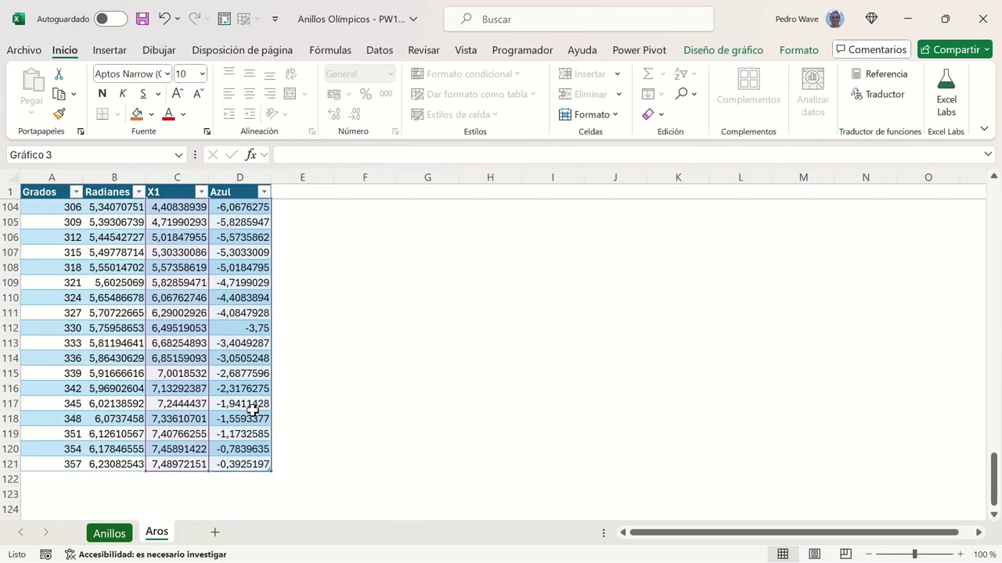
left_click_drag(74, 466, 117, 465)
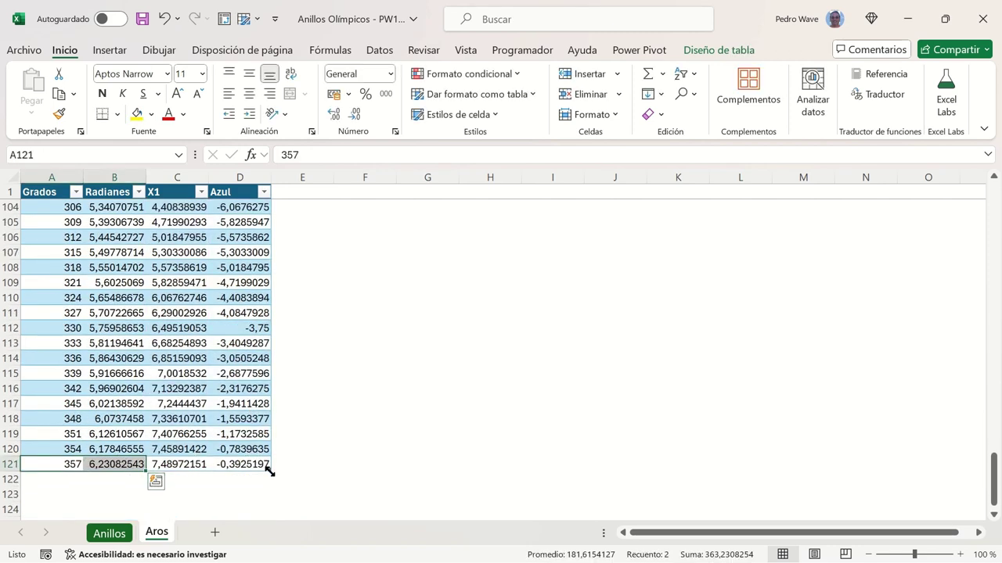
left_click_drag(270, 471, 269, 480)
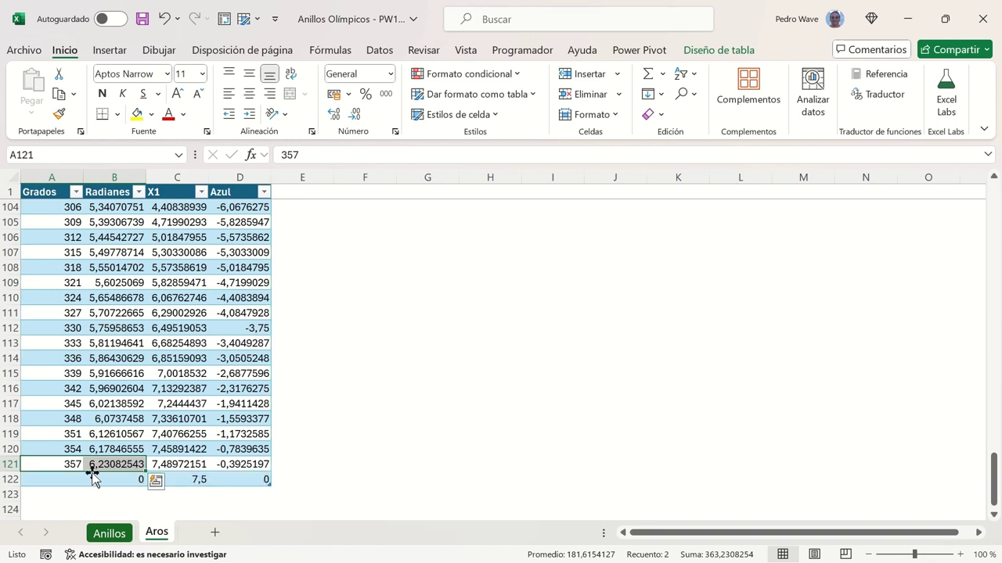
Step: Enter 360 in A122 and return to the top of the sheet
left_click(68, 480)
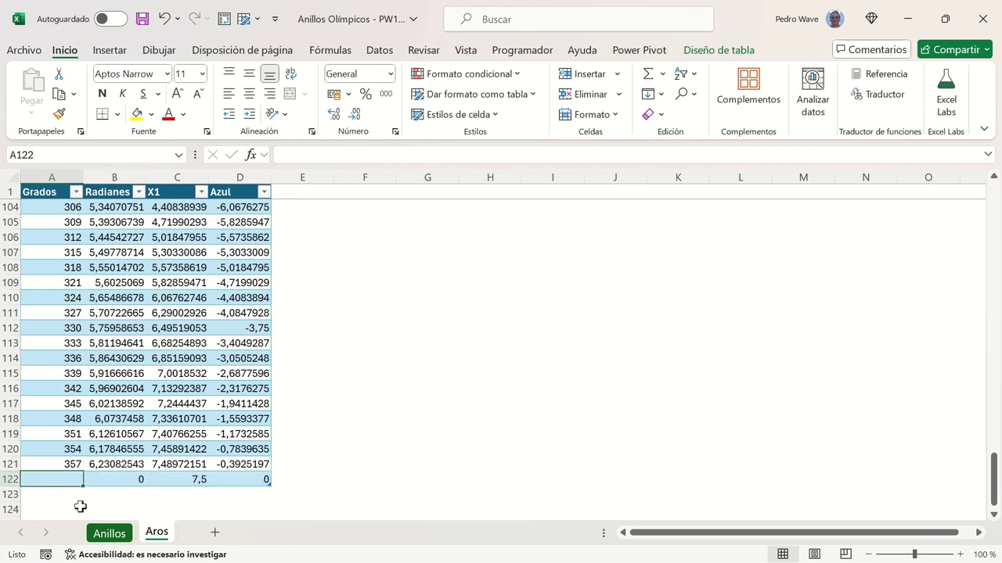
type("360")
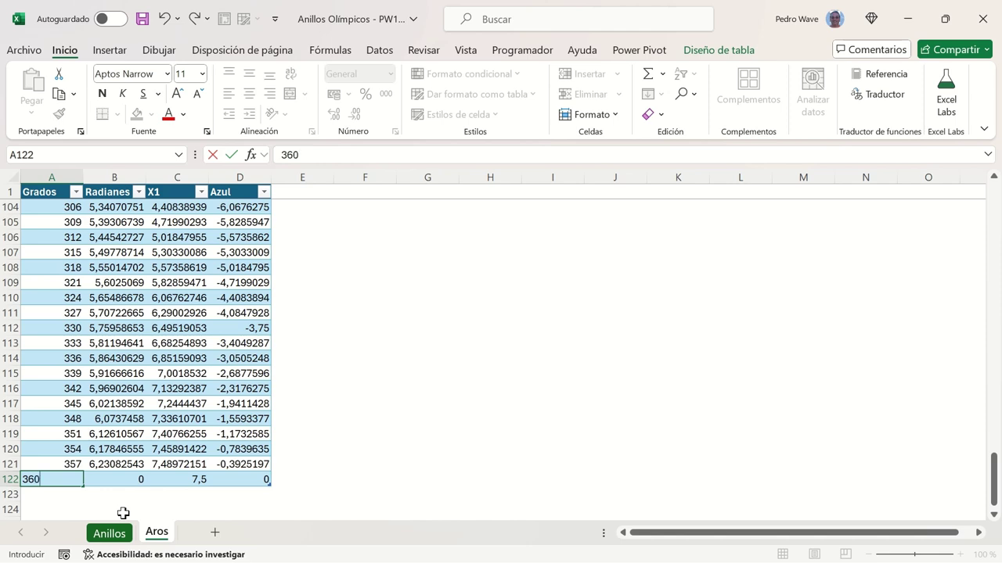
key("Return")
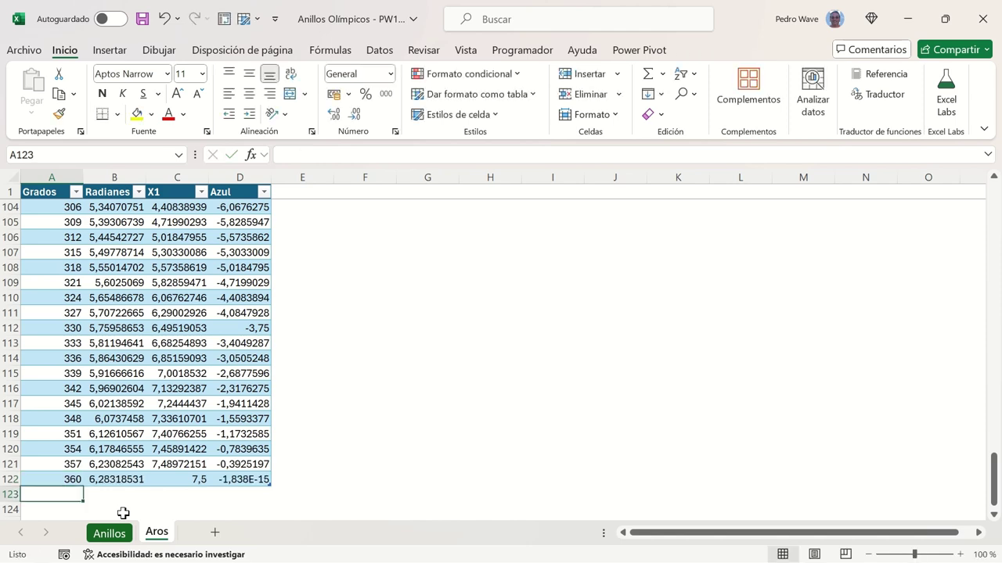
key("ctrl+Home")
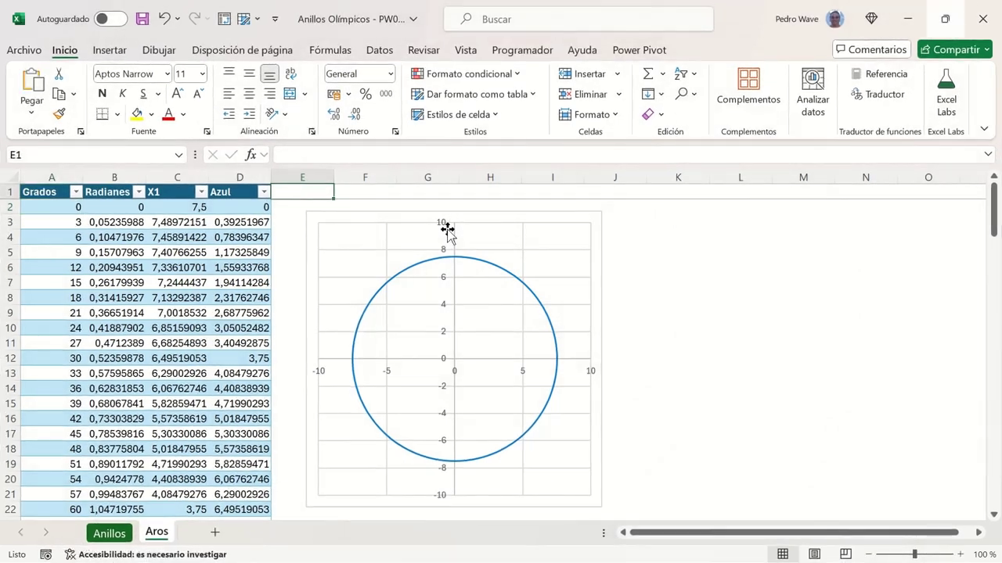
Step: Set the horizontal axis major unit (Principales) to 2 instead of 5
left_click(448, 372)
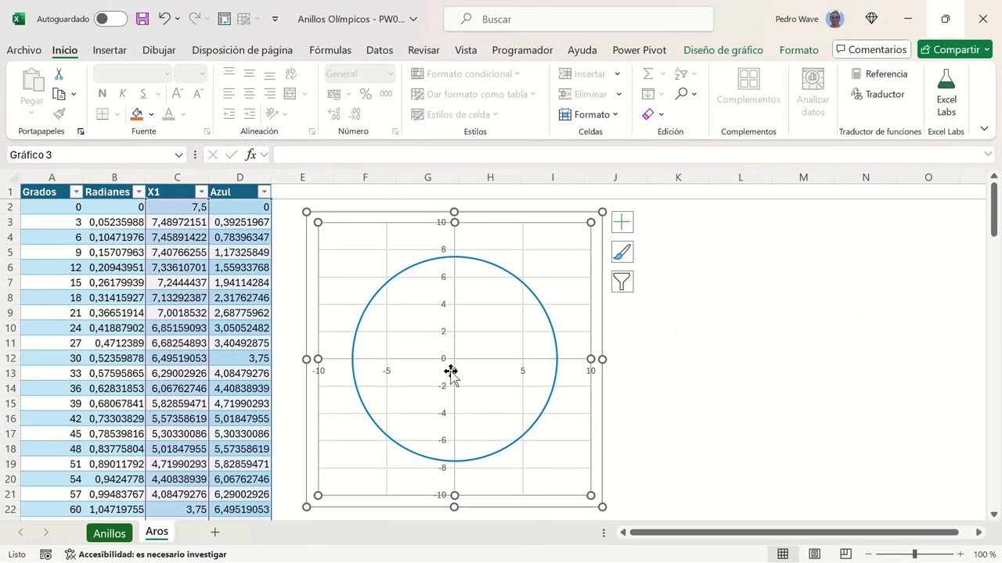
left_click(522, 374)
right_click(522, 373)
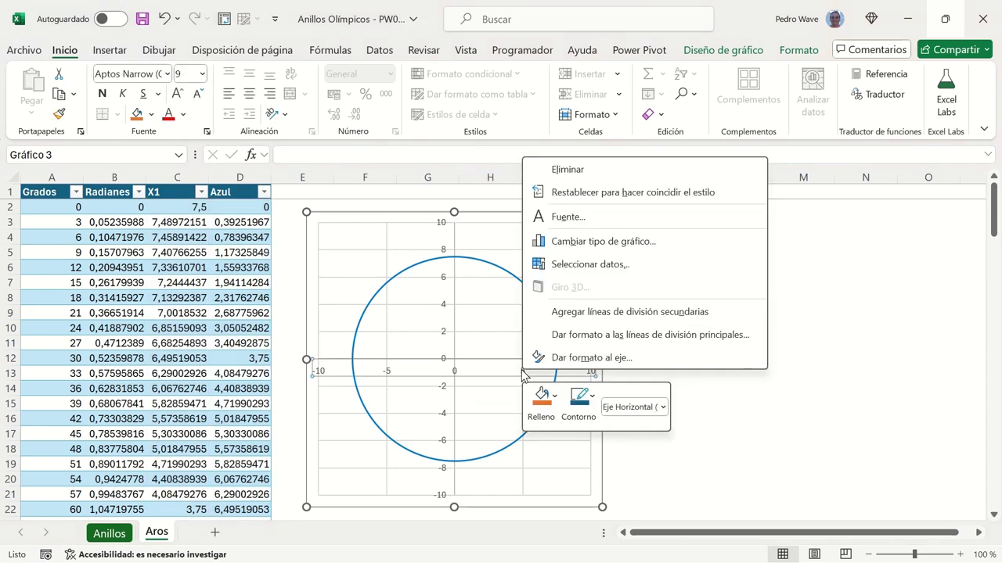
left_click(574, 357)
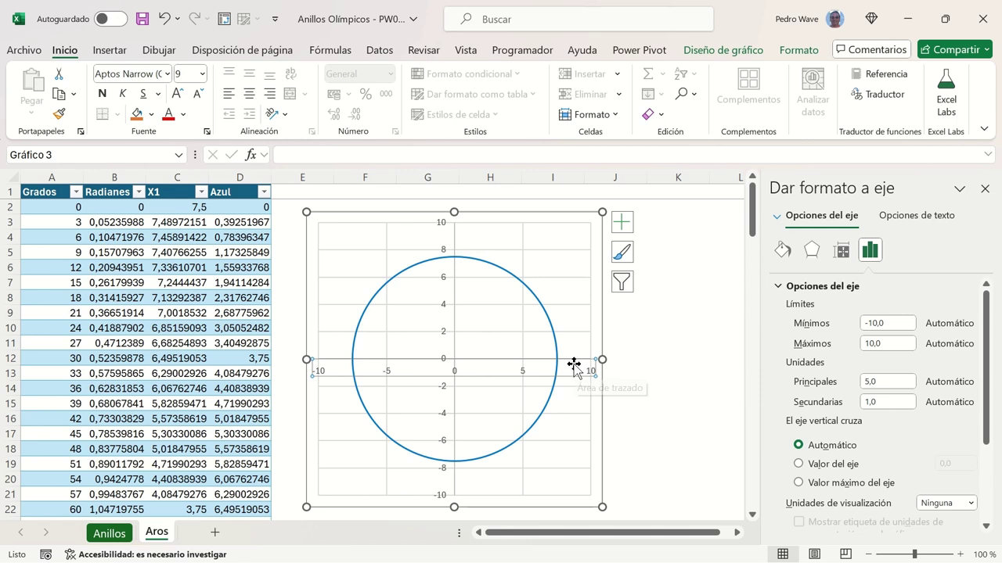
left_click(877, 384)
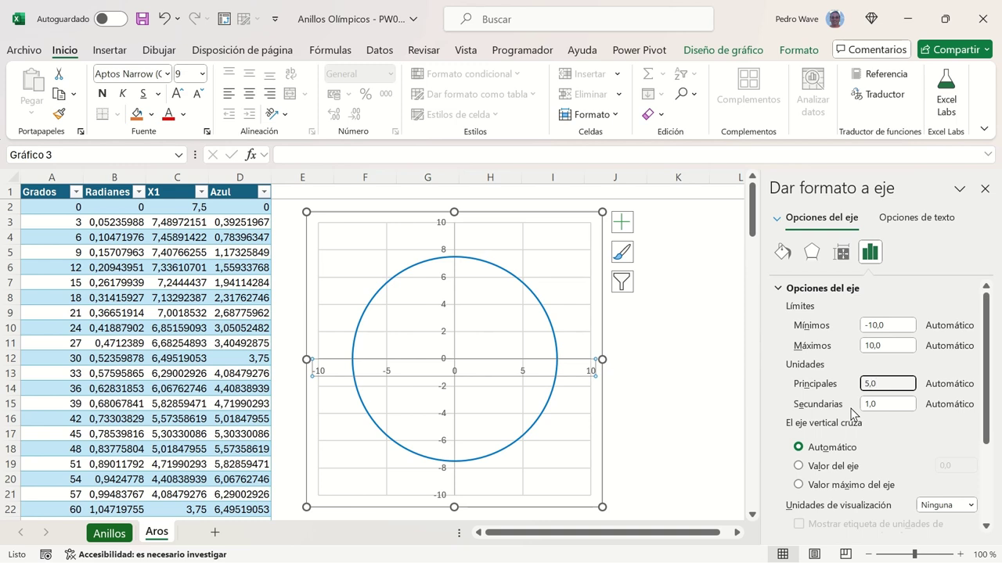
key("BackSpace")
type("2")
key("Return")
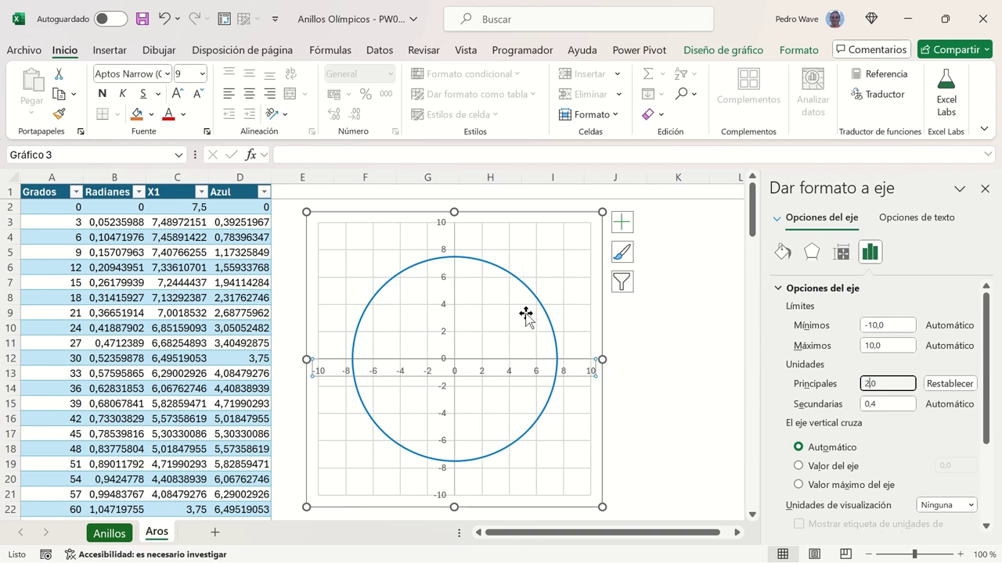
Step: Slightly resize the chart's plot area
mouse_move(458, 265)
mouse_move(558, 366)
left_click(578, 336)
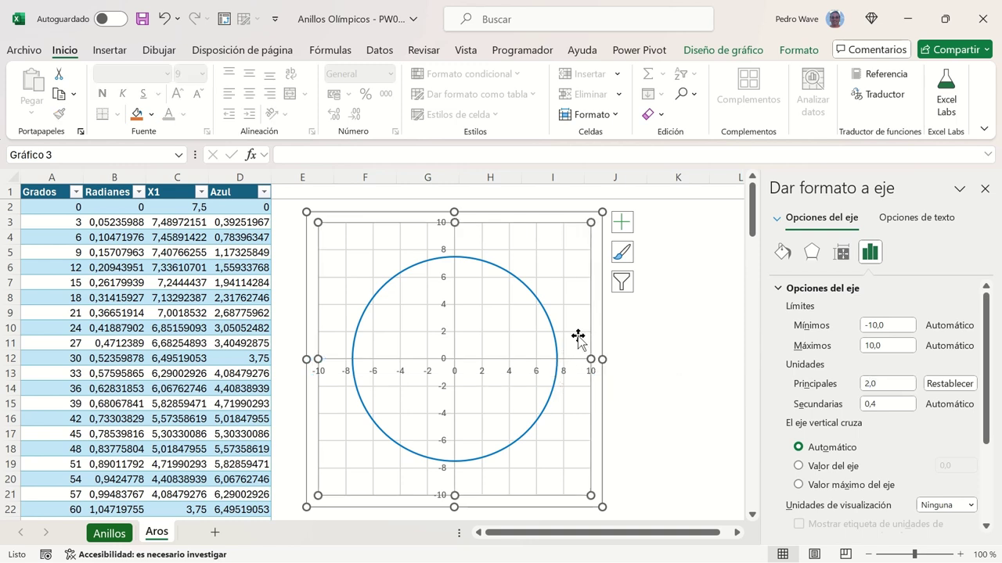
left_click_drag(587, 357, 591, 361)
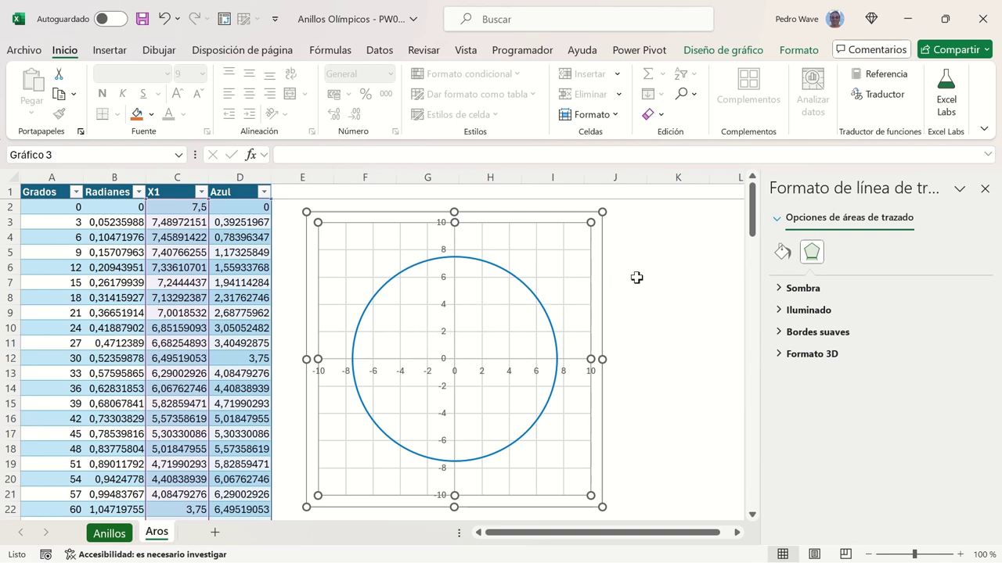
left_click(329, 197)
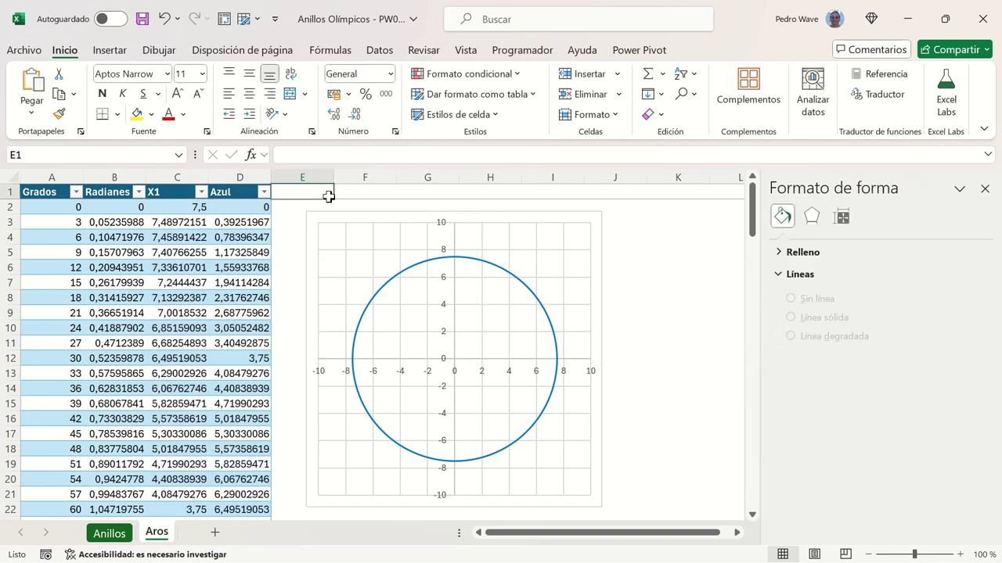
Step: Give the circle series a 9,5 pt line in custom blue RGB 0, 120, 208
left_click(406, 278)
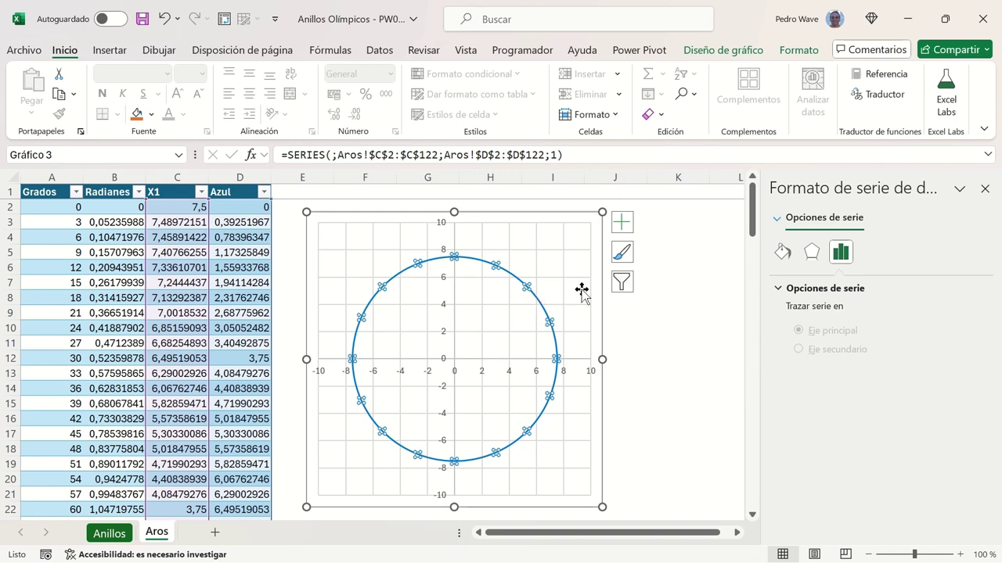
left_click(782, 251)
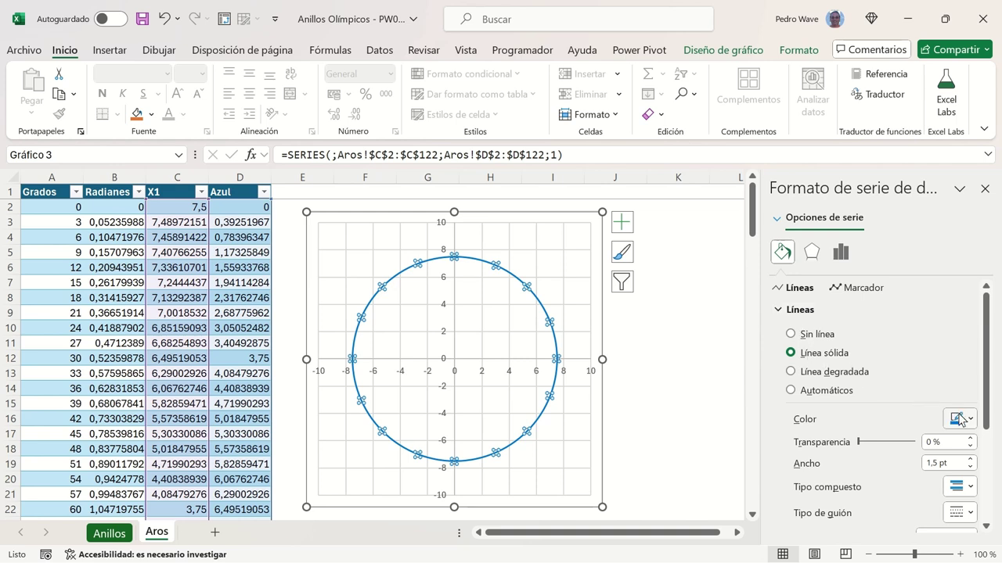
left_click(930, 463)
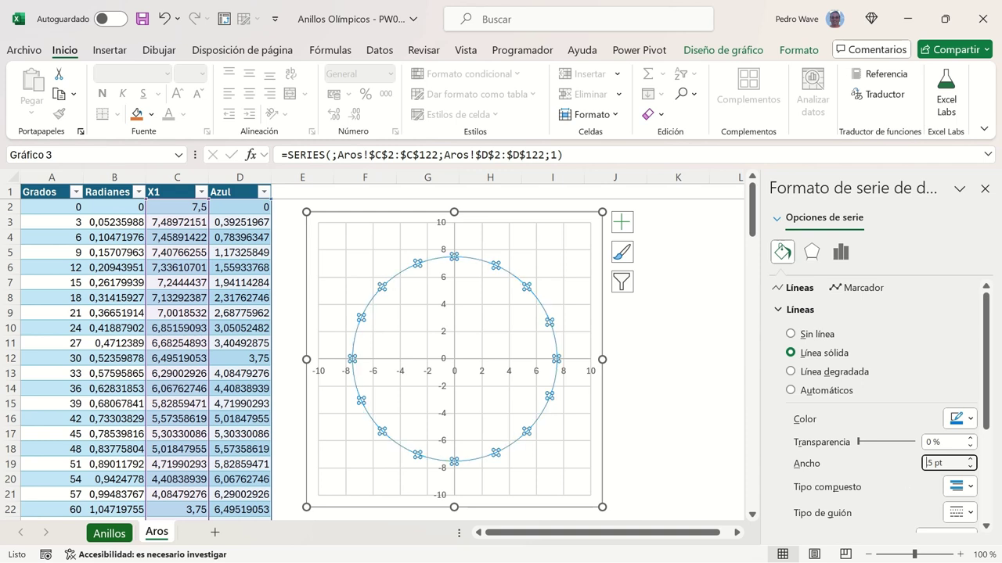
key("BackSpace")
type("9")
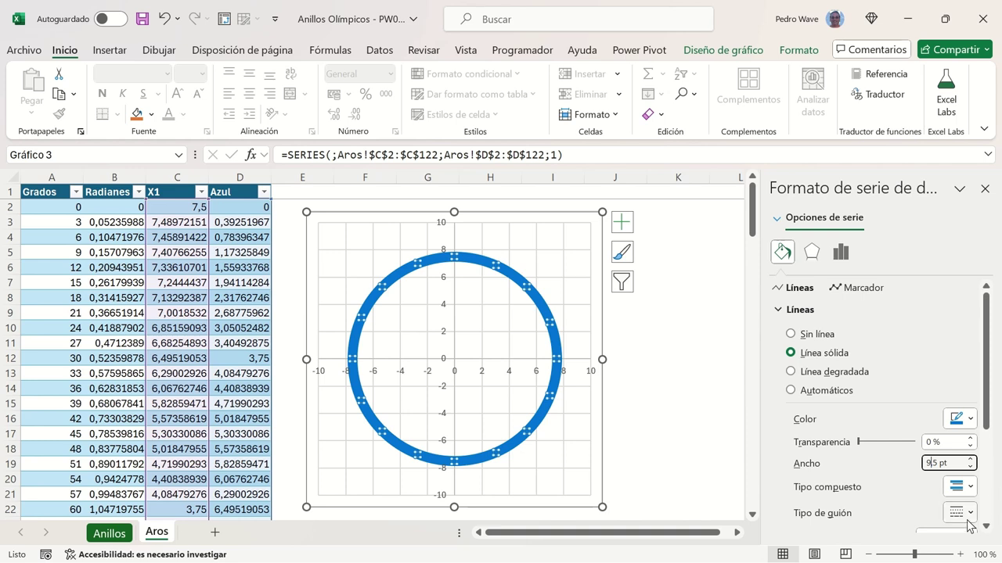
left_click(970, 422)
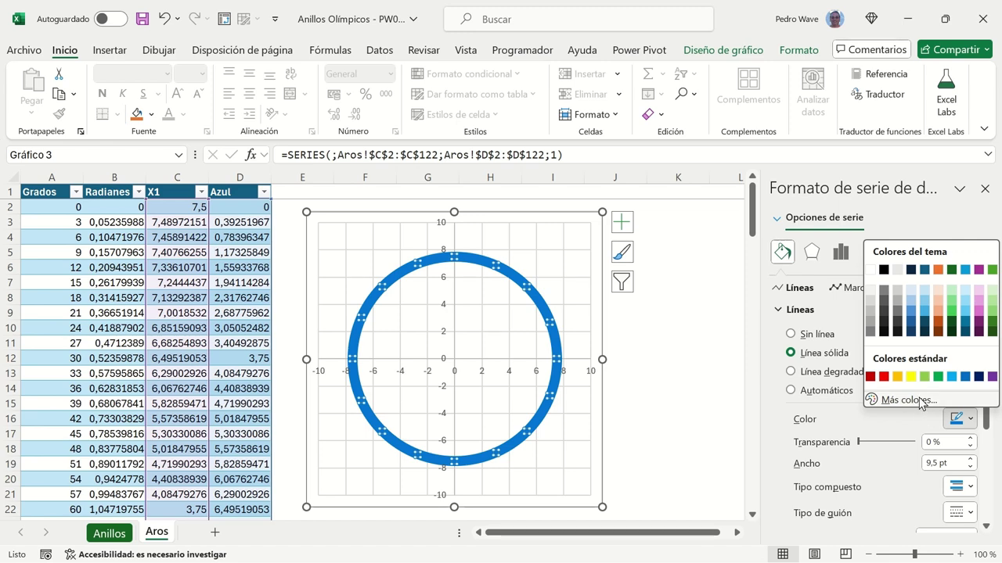
left_click(907, 400)
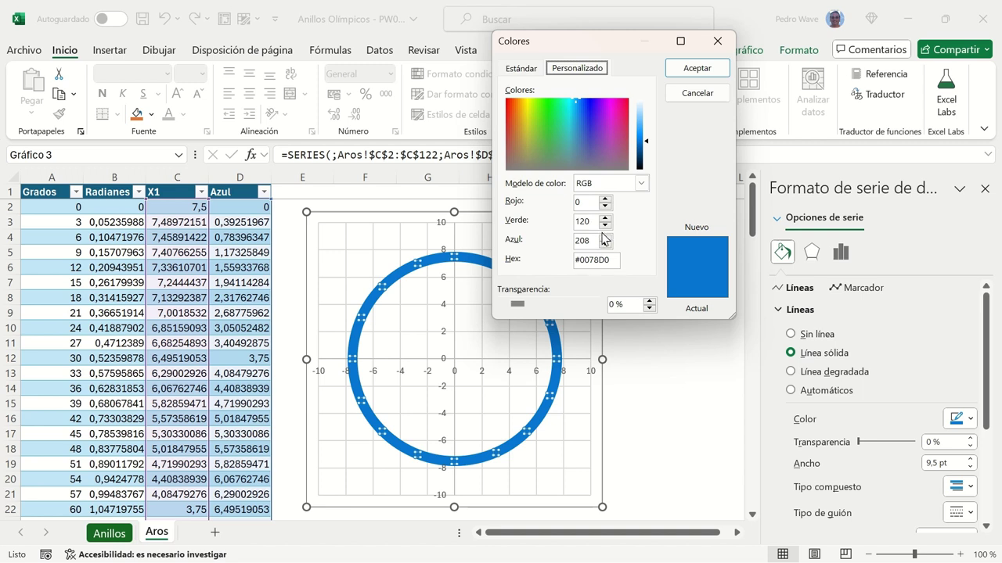
left_click(675, 69)
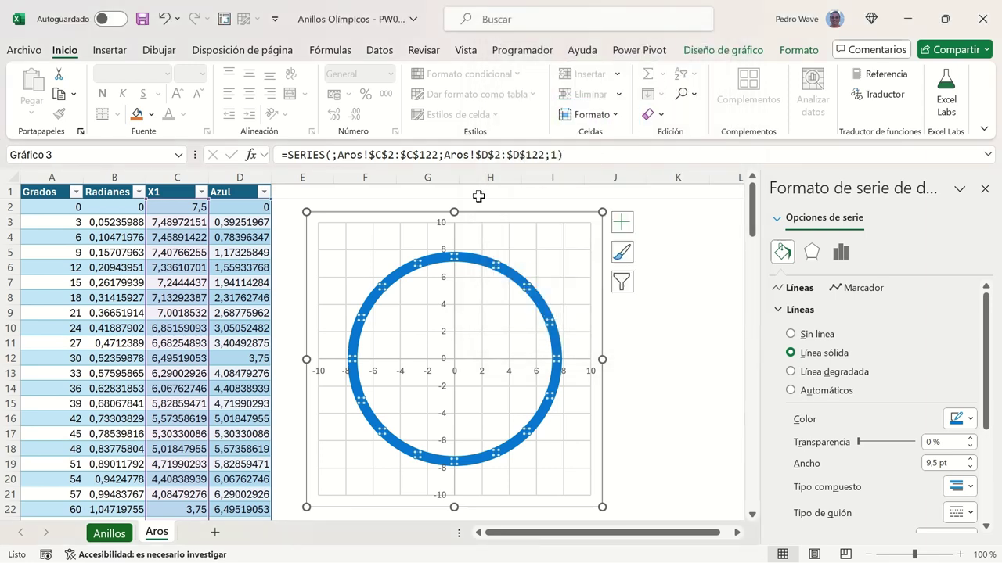
left_click(289, 189)
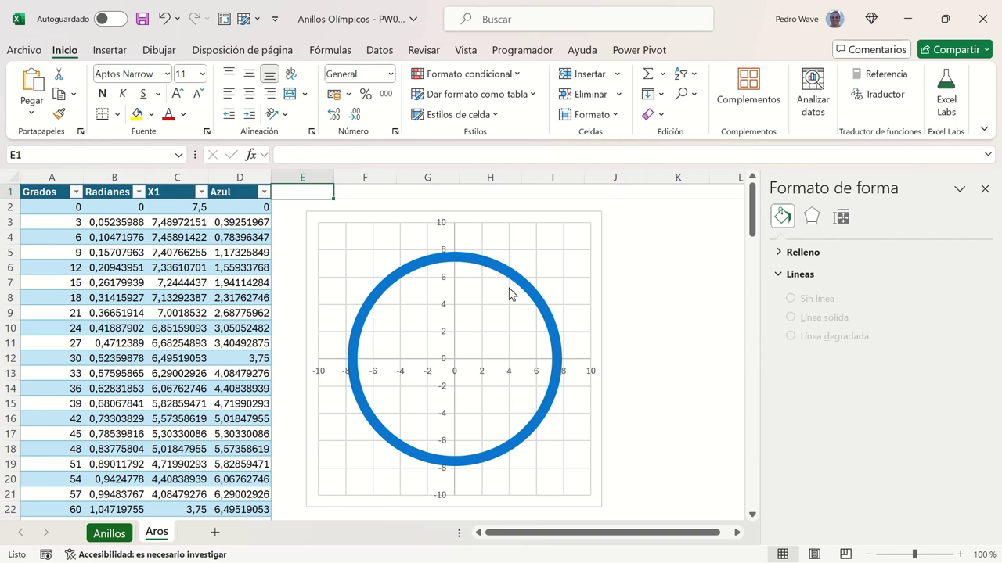
Step: Select the ring chart and set its width to 15 cm in the Formato size settings
mouse_move(509, 288)
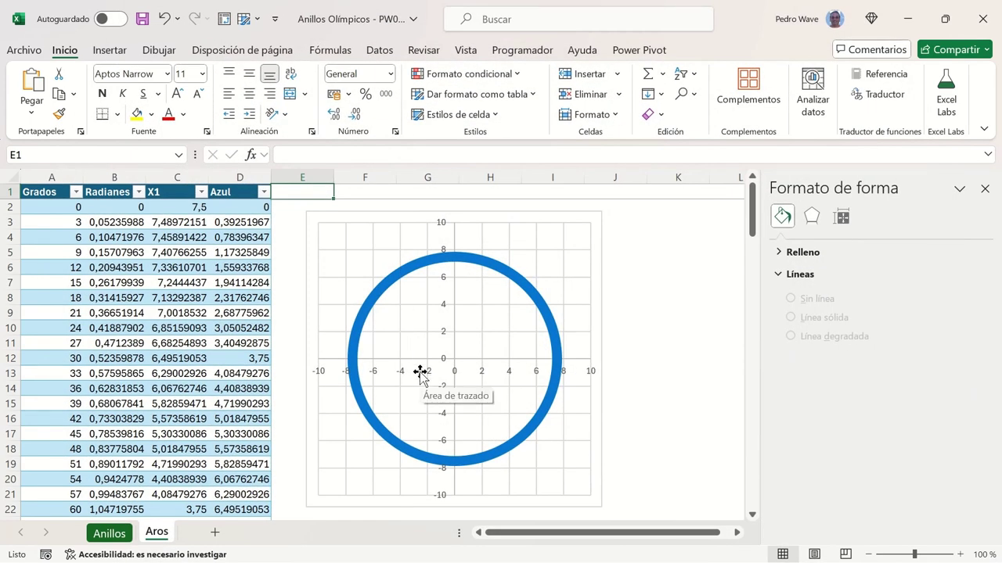
left_click(502, 215)
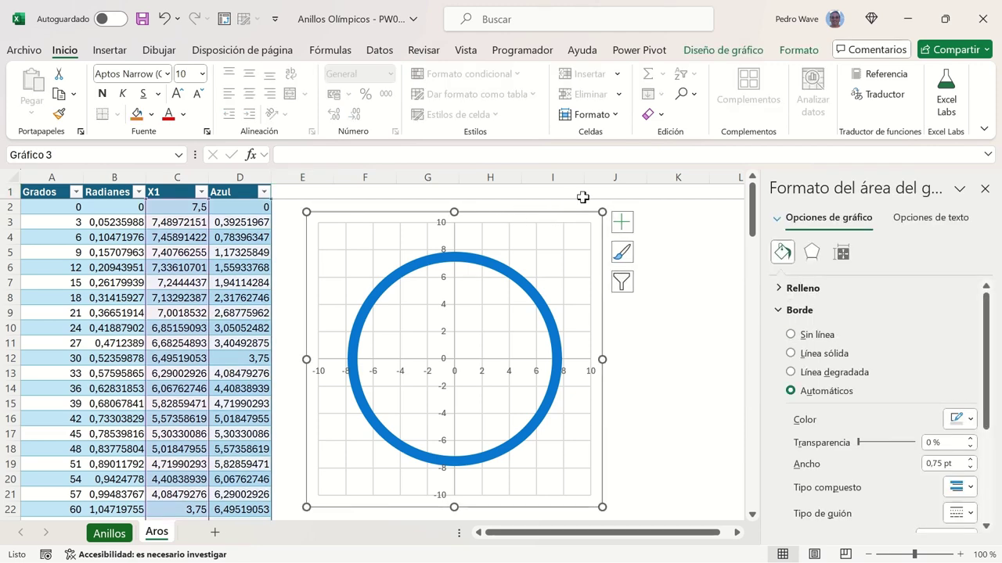
left_click(791, 51)
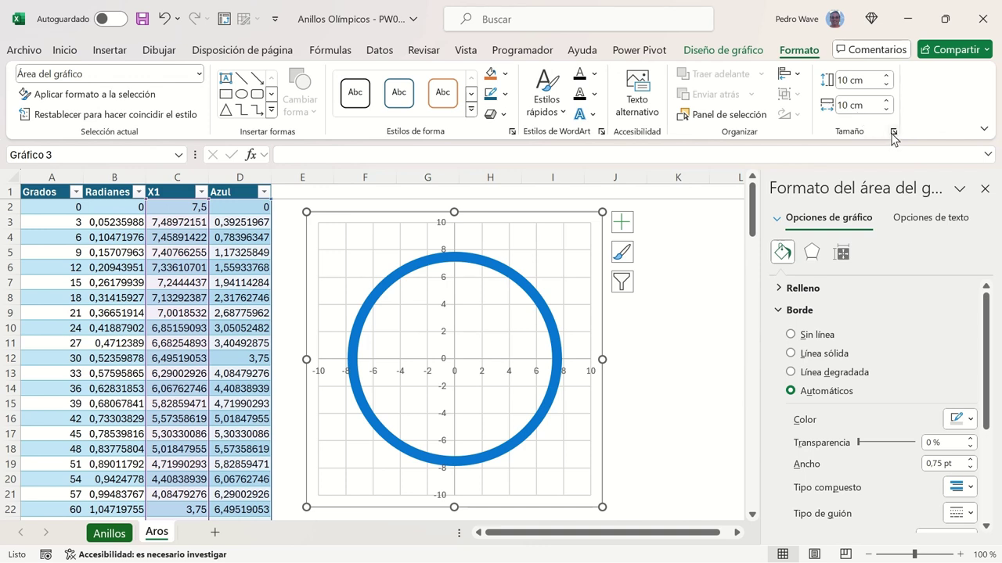
left_click(892, 131)
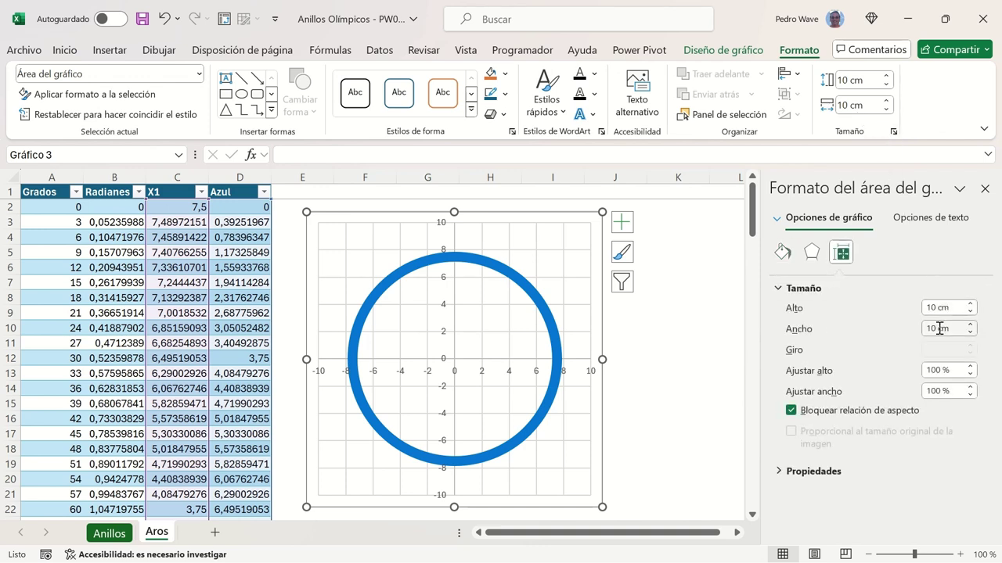
left_click(939, 328)
type("15")
key("Return")
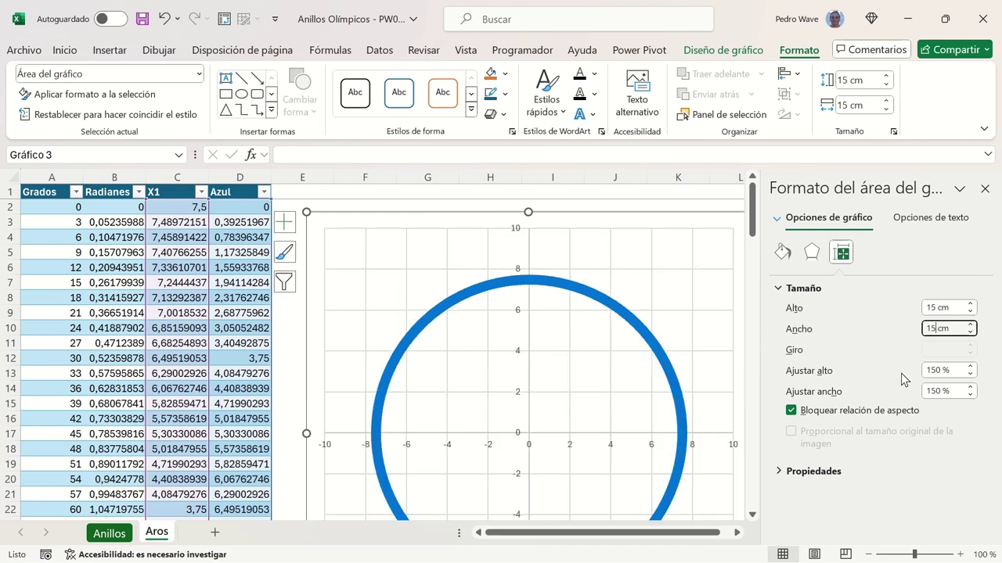
Step: Unlock the chart's aspect ratio and set its height to 10 cm
left_click(797, 410)
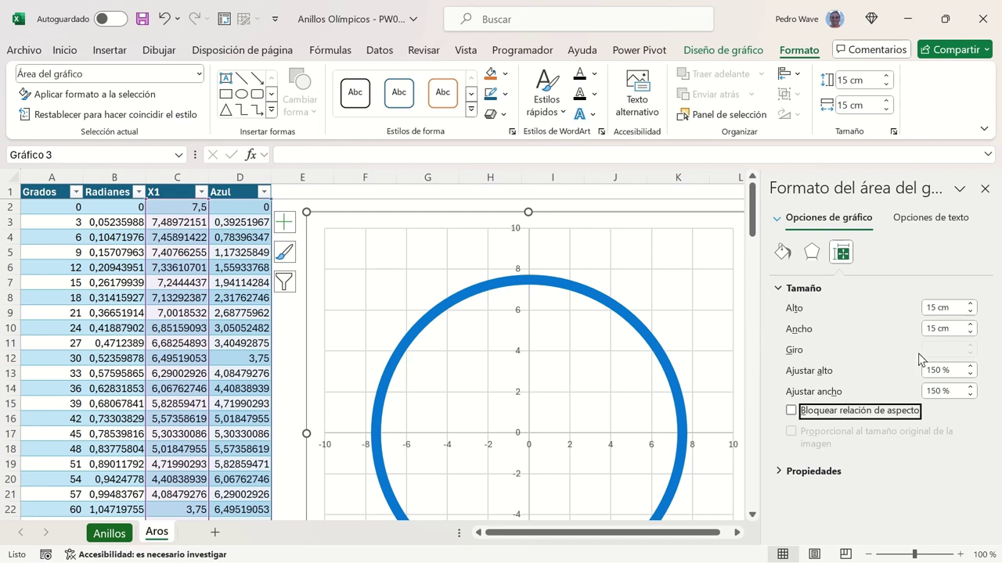
left_click(934, 307)
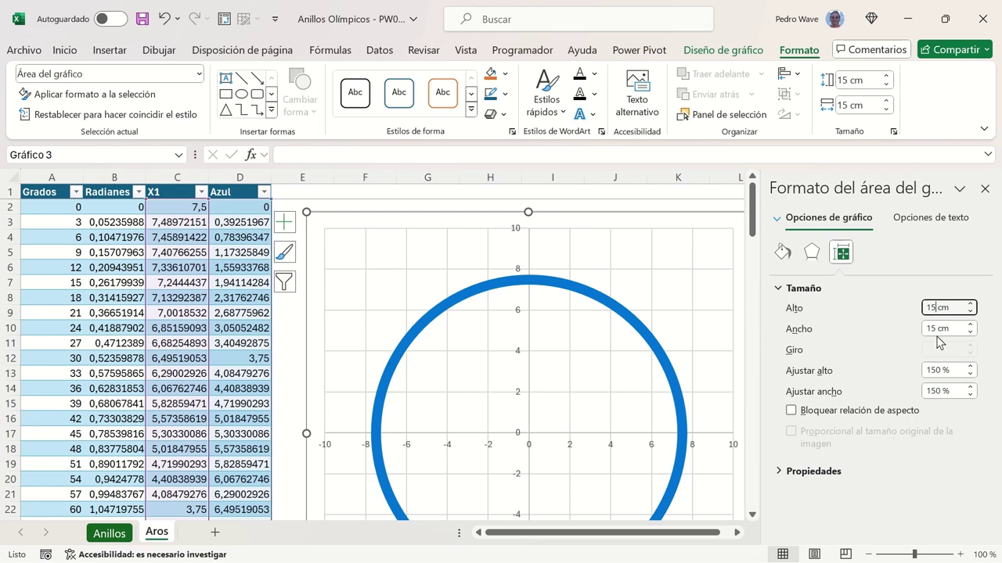
key("Tab")
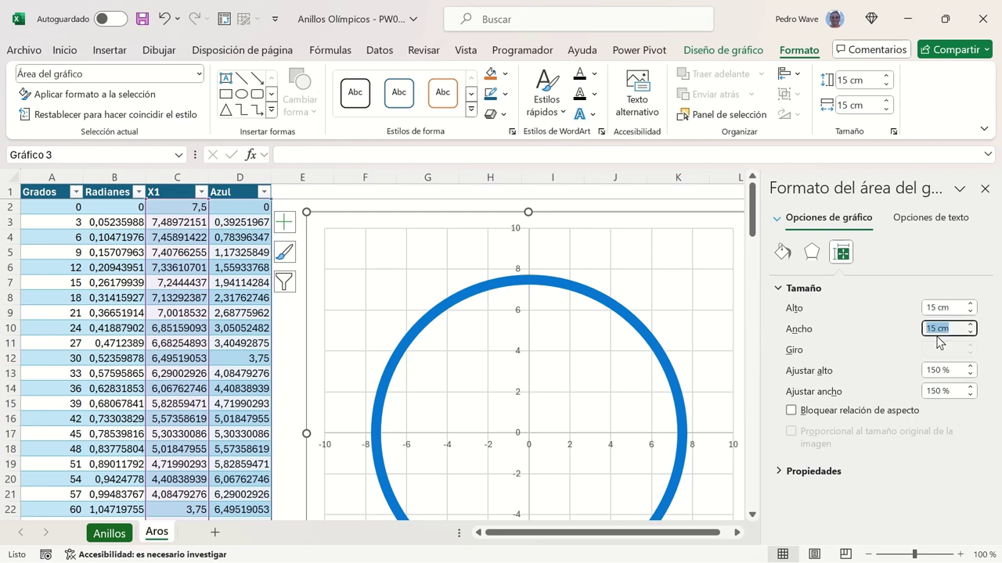
key("shift+Tab")
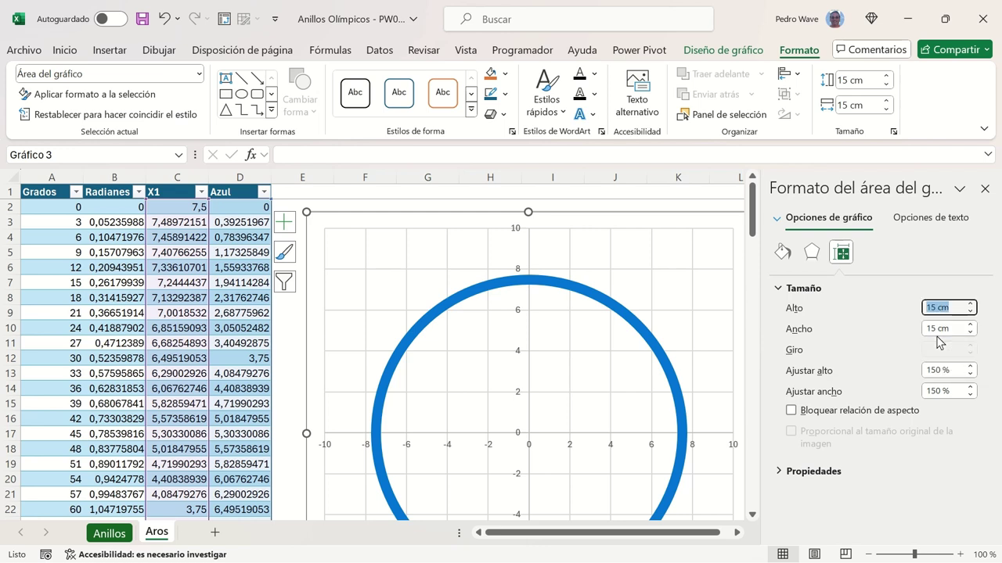
type("19")
key("Return")
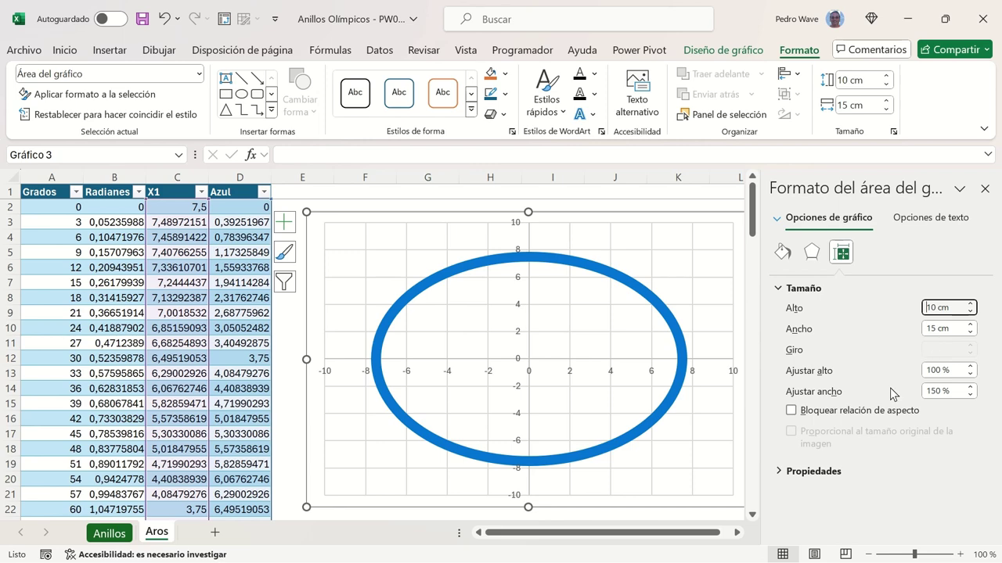
Step: In Dar formato al eje, set horizontal bounds -30 to 30, major and minor units 10
right_click(572, 371)
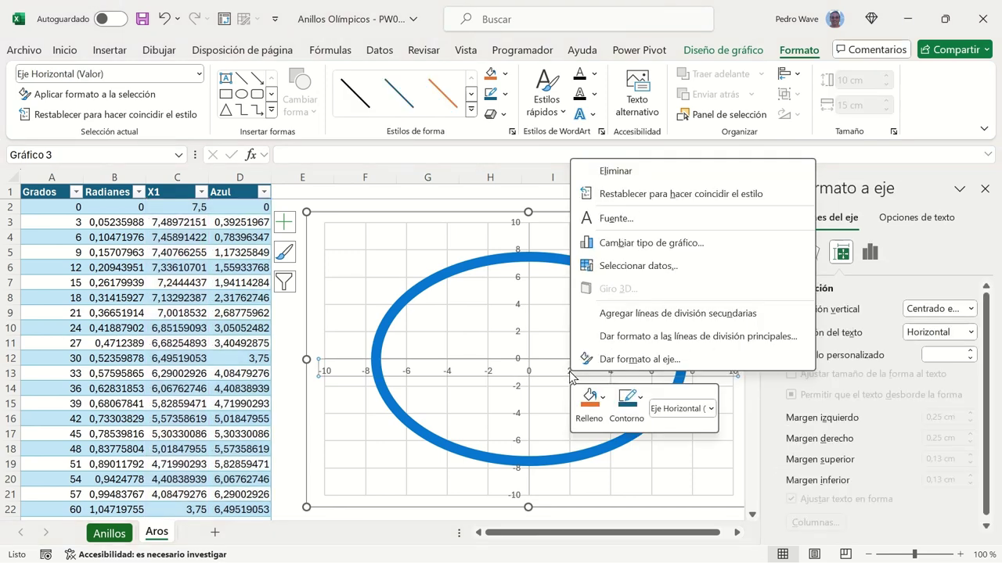
left_click(599, 359)
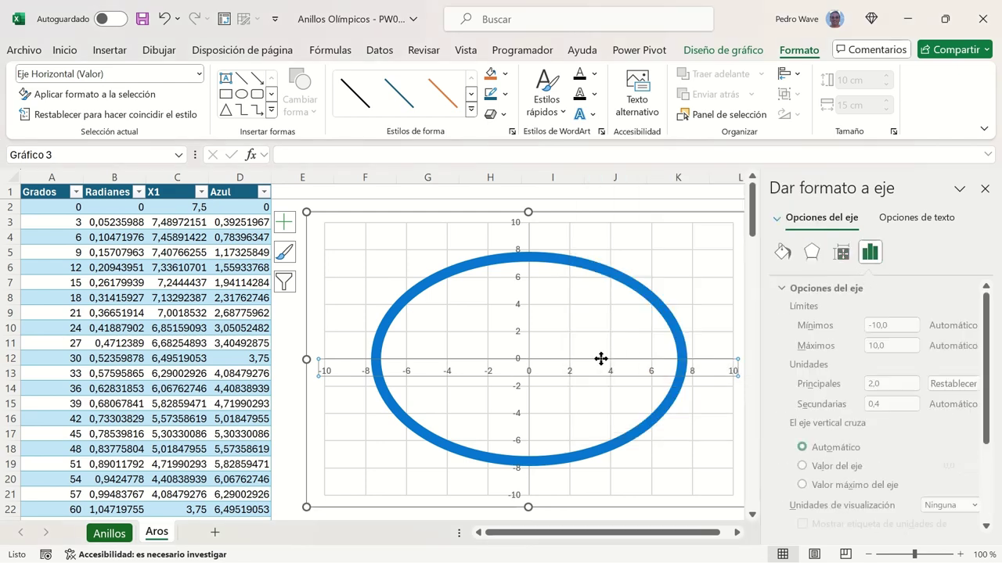
left_click(876, 326)
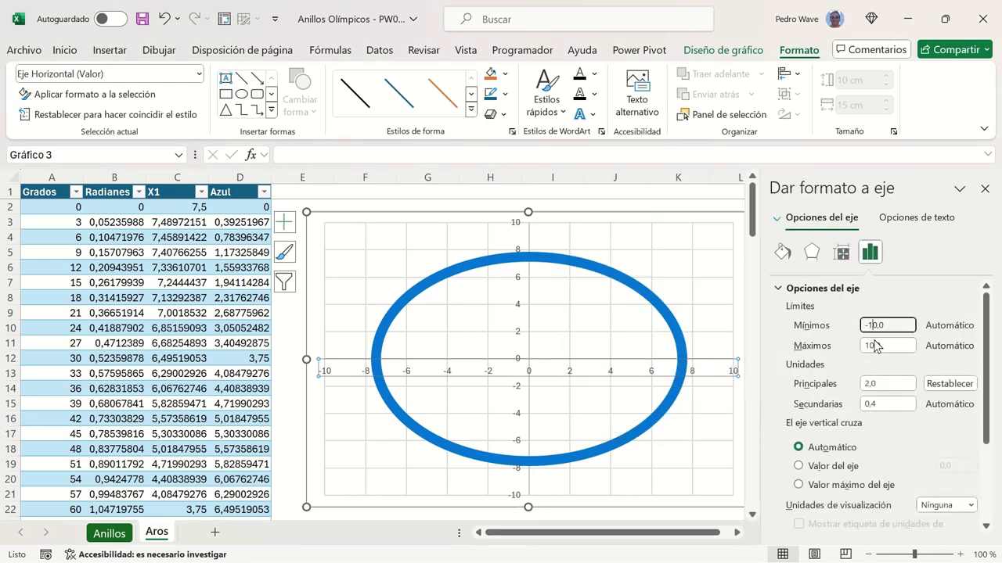
key("BackSpace")
type("3")
key("Tab")
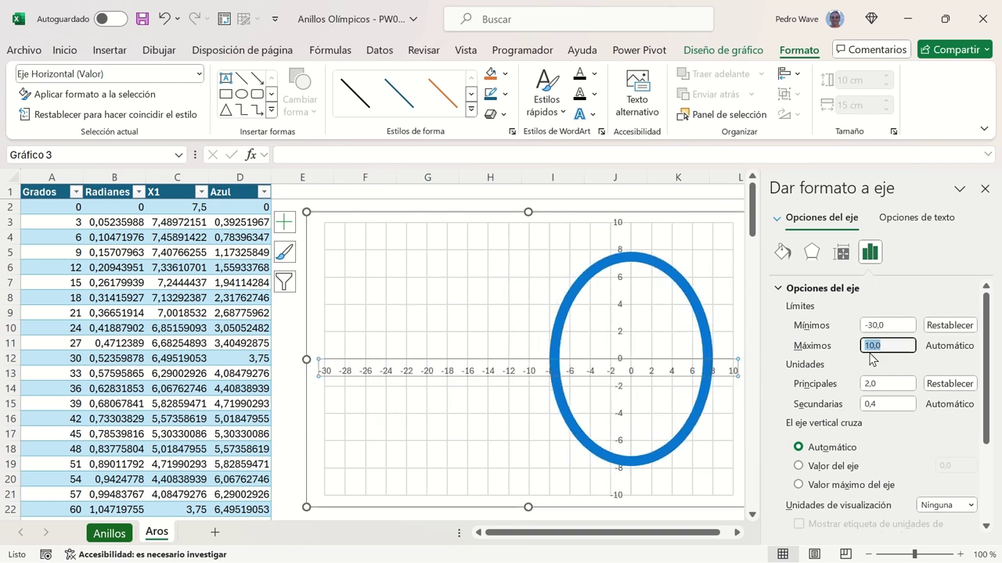
type("30")
key("Tab")
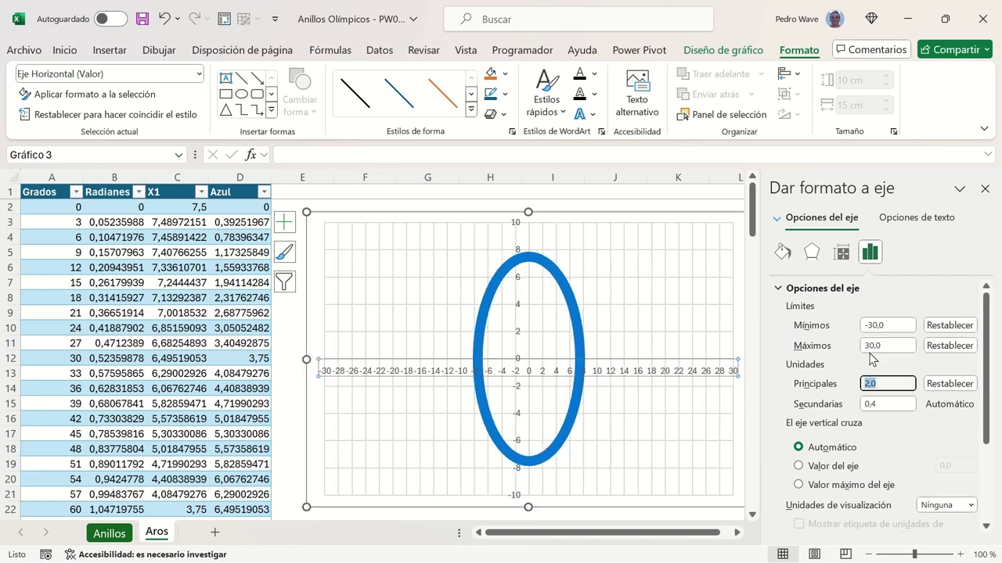
type("10")
key("Tab")
key("Tab")
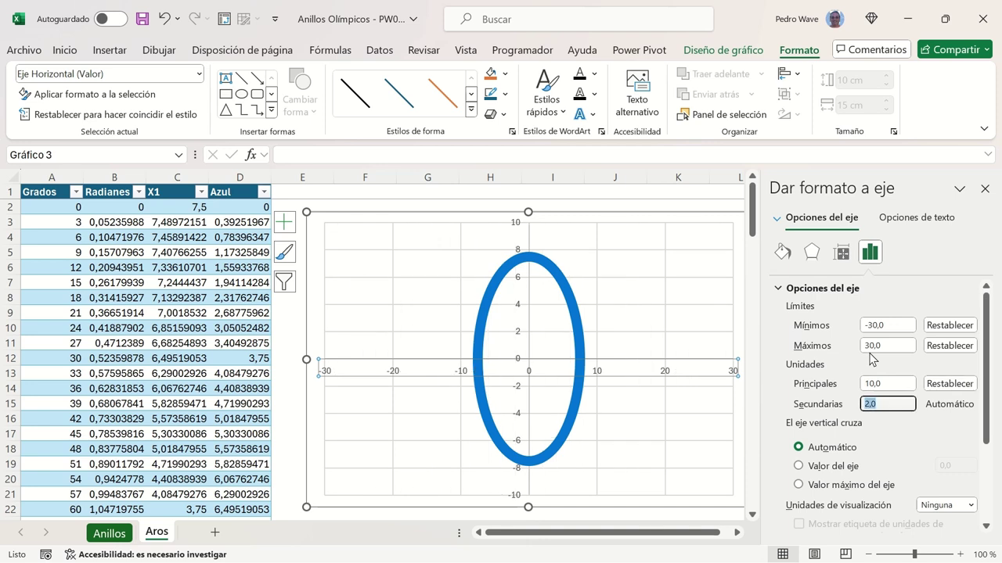
type("10")
key("Tab")
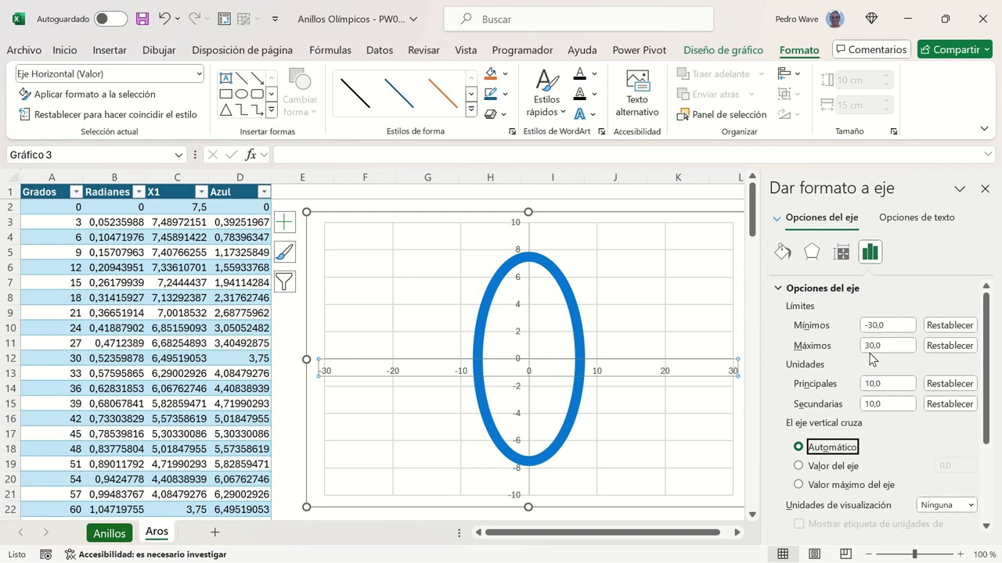
left_click(517, 236)
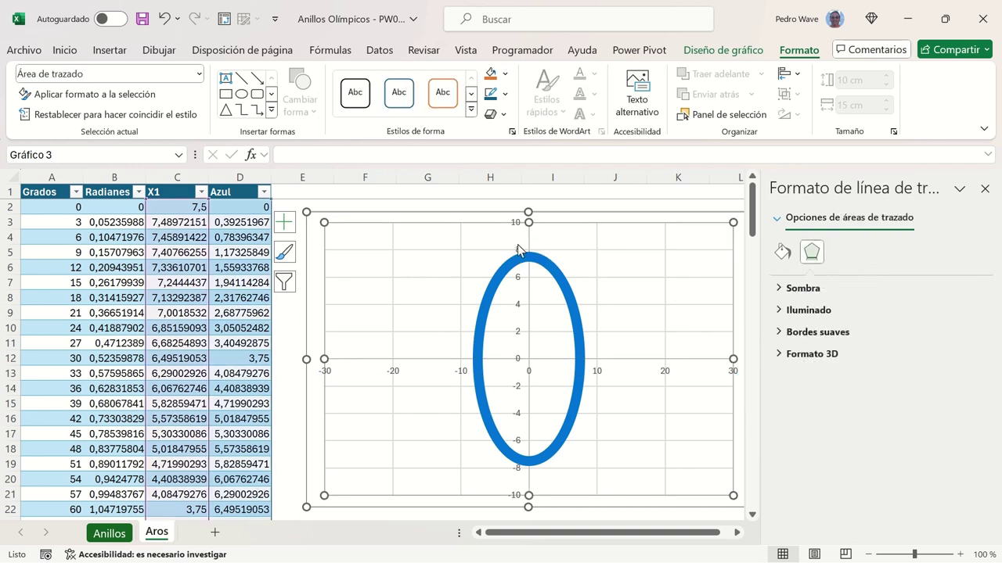
Step: Set the vertical axis minimum to -20 and maximum to 20
left_click(517, 249)
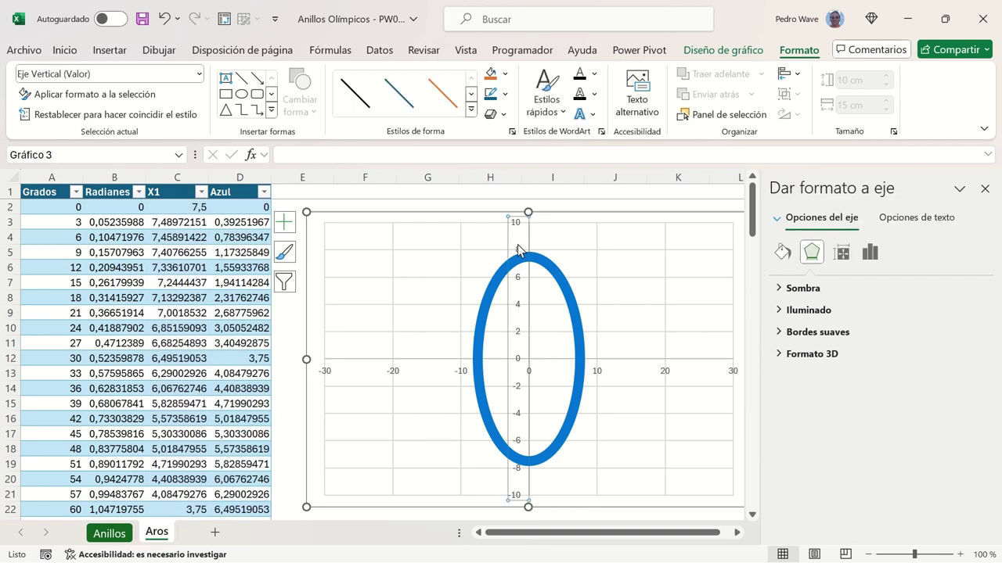
left_click(841, 255)
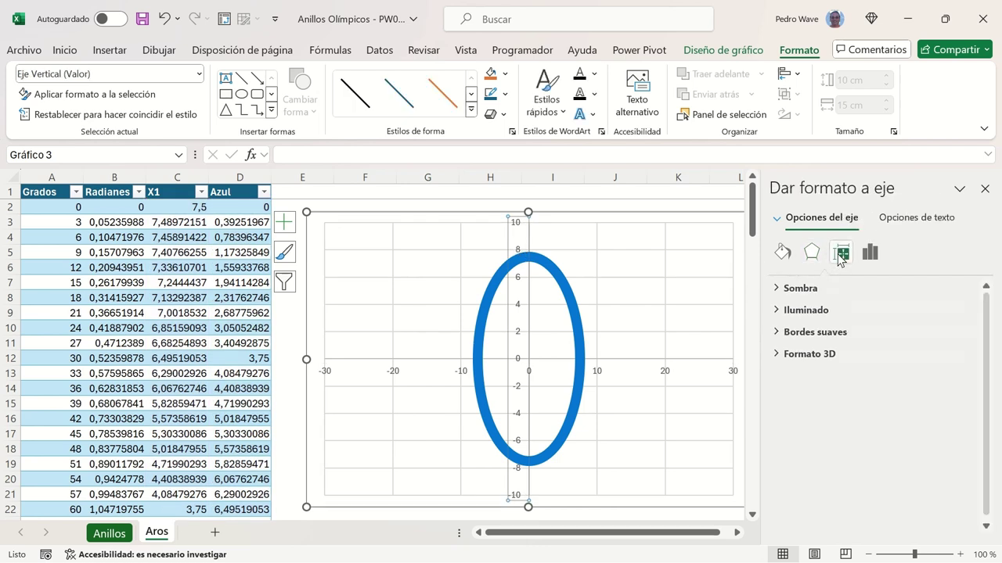
left_click(869, 252)
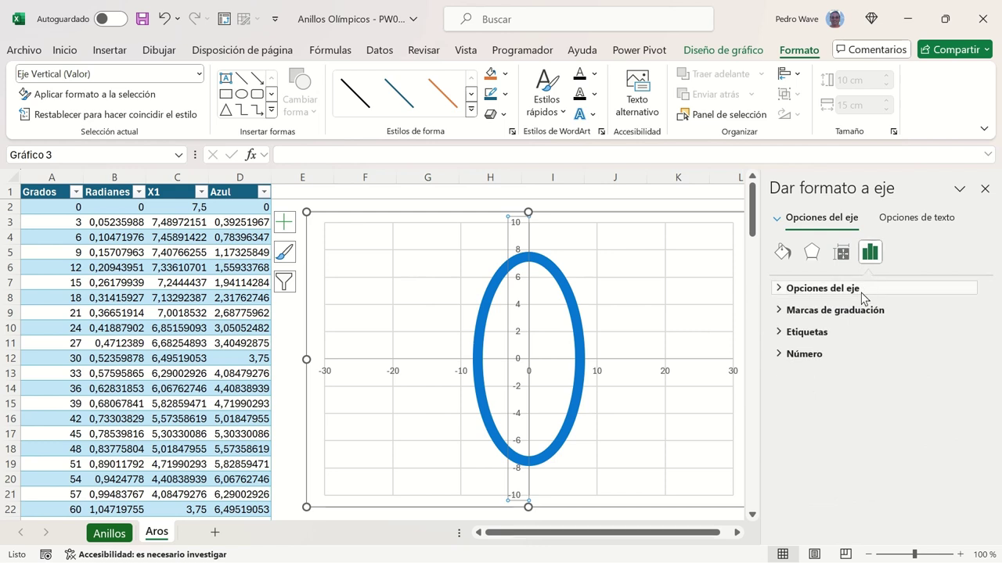
left_click(784, 291)
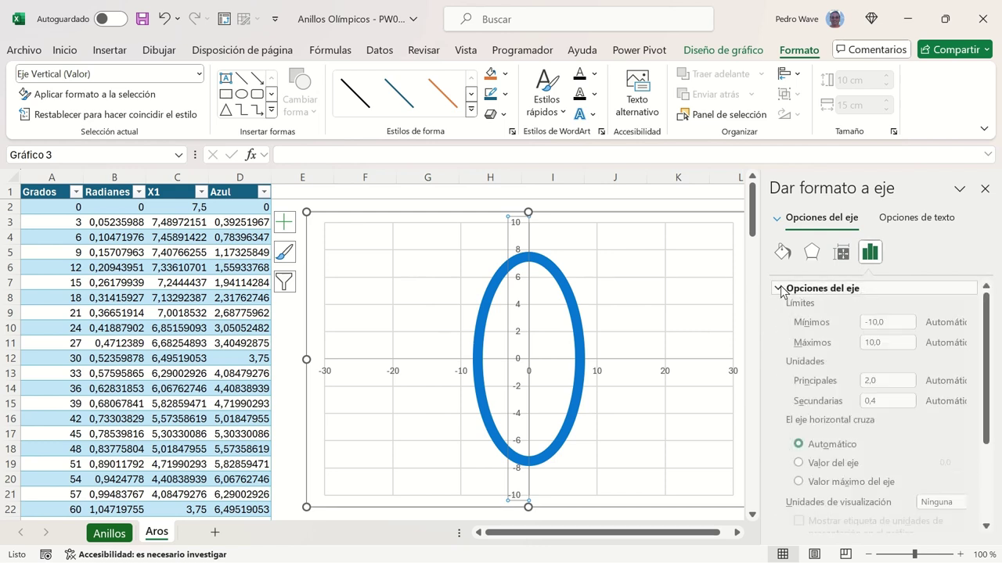
left_click(865, 327)
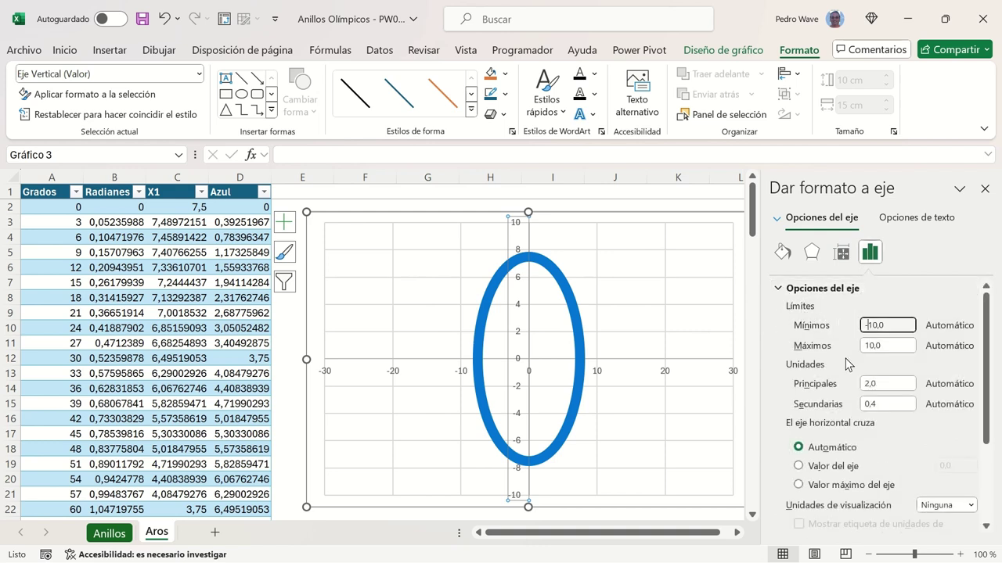
type("-20")
key("Tab")
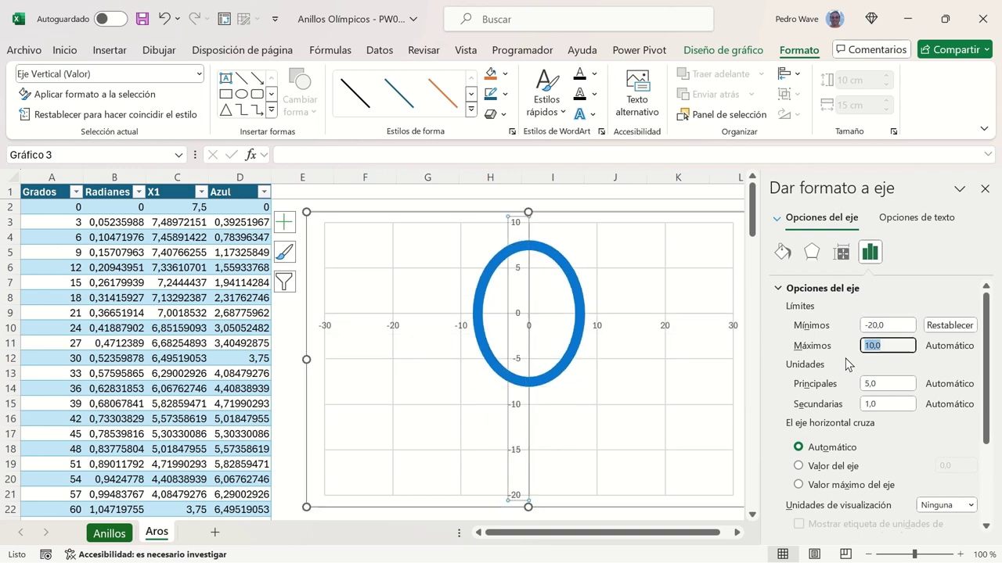
type("-")
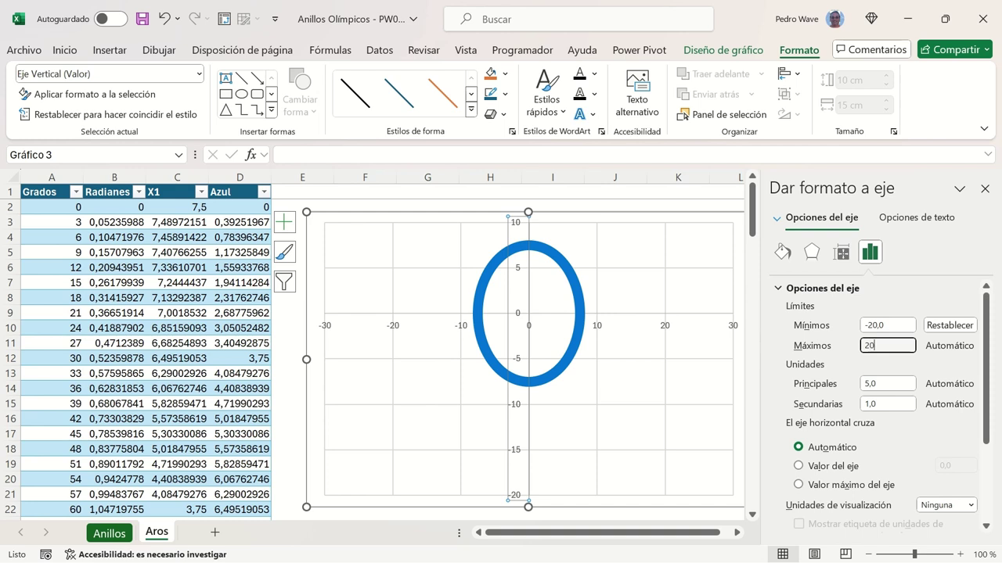
key("Tab")
Step: Give the vertical axis major and minor units of 10, then deselect the chart
type("1")
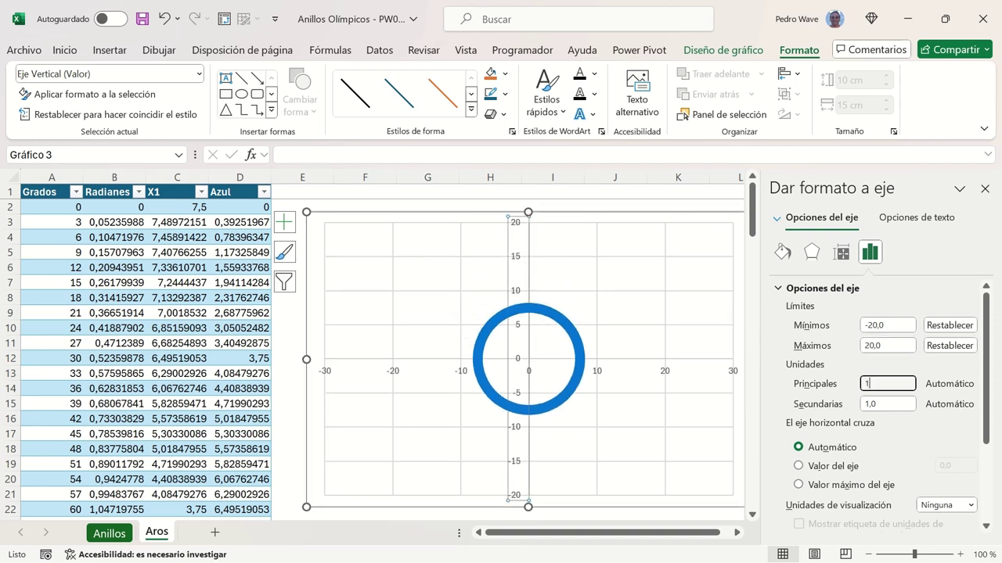
key("Tab")
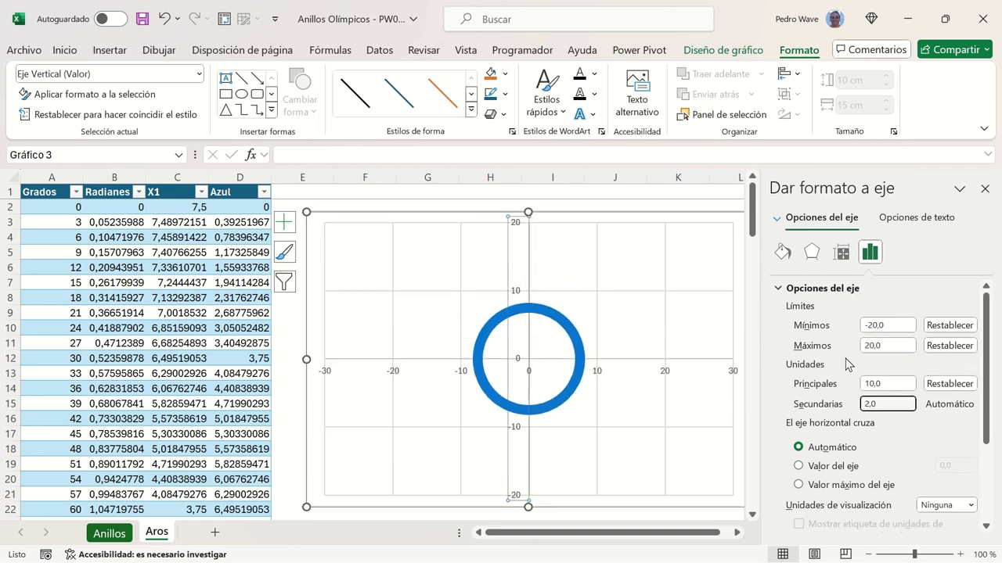
type("10")
key("Return")
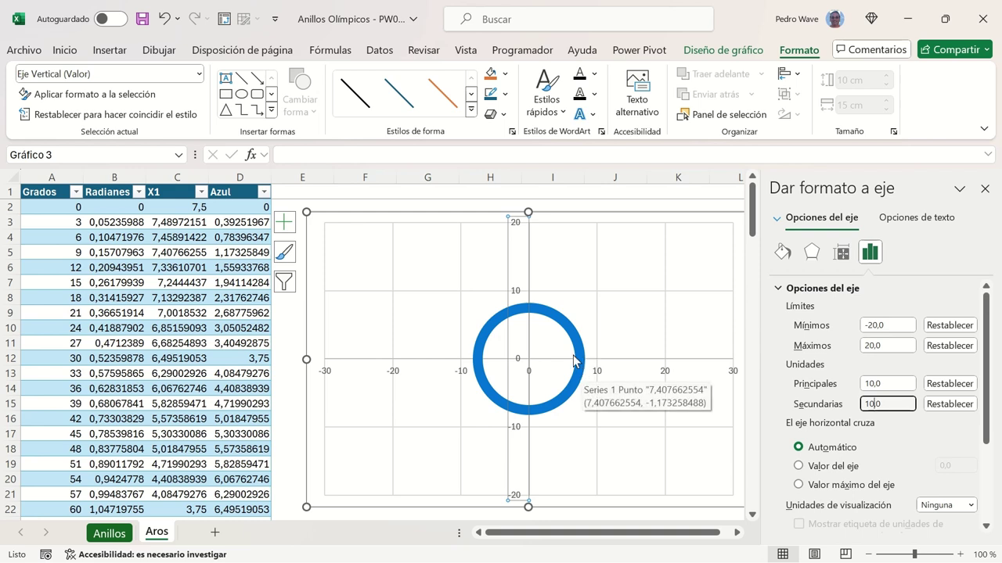
mouse_move(572, 353)
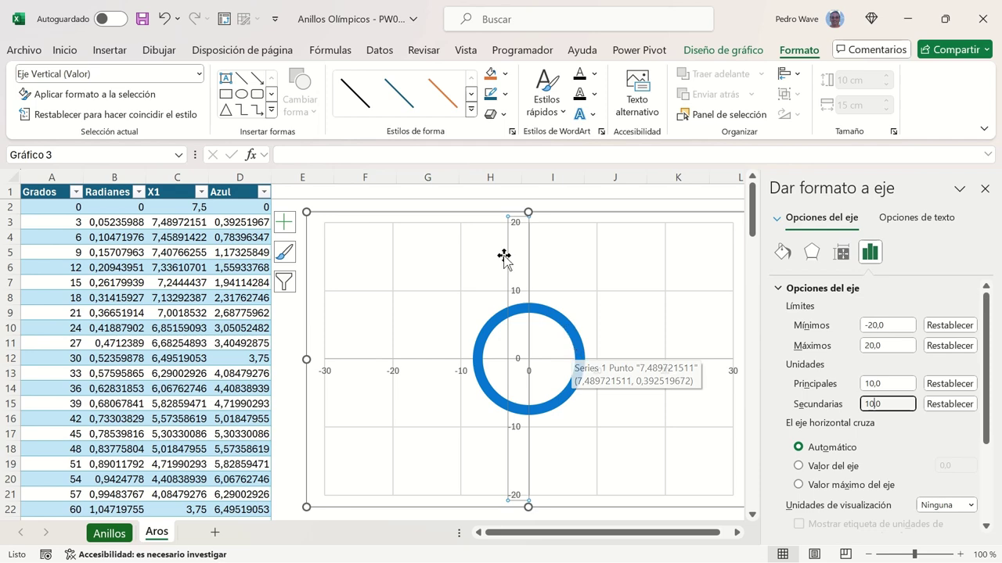
left_click(305, 190)
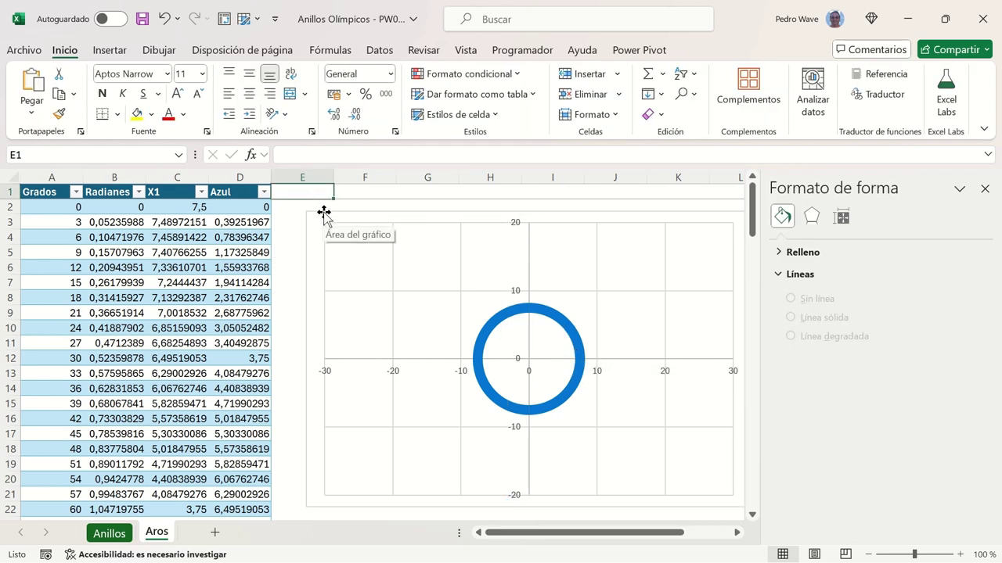
Step: Set the chart area border to 'Sin línea' and deselect the chart
left_click(340, 217)
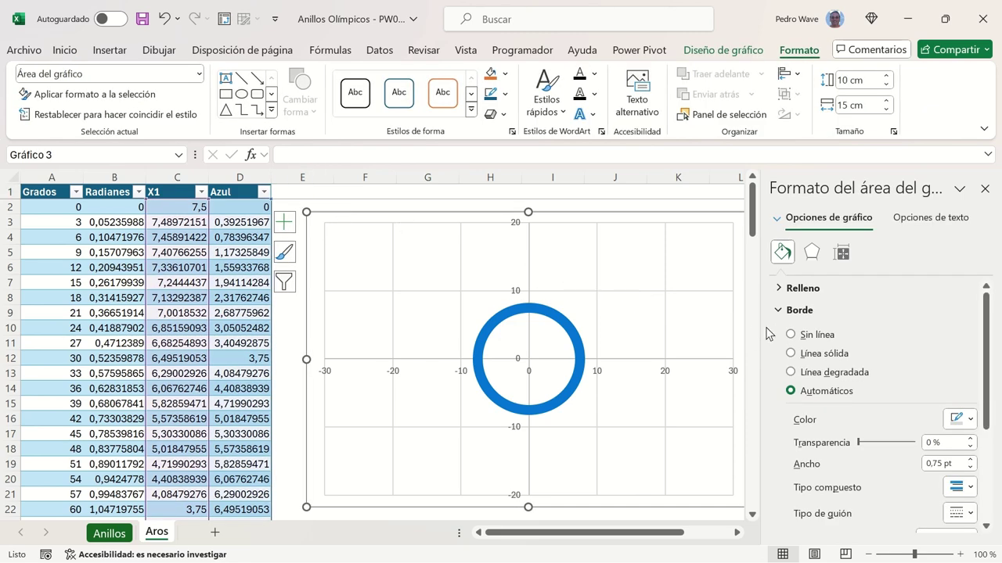
left_click(791, 334)
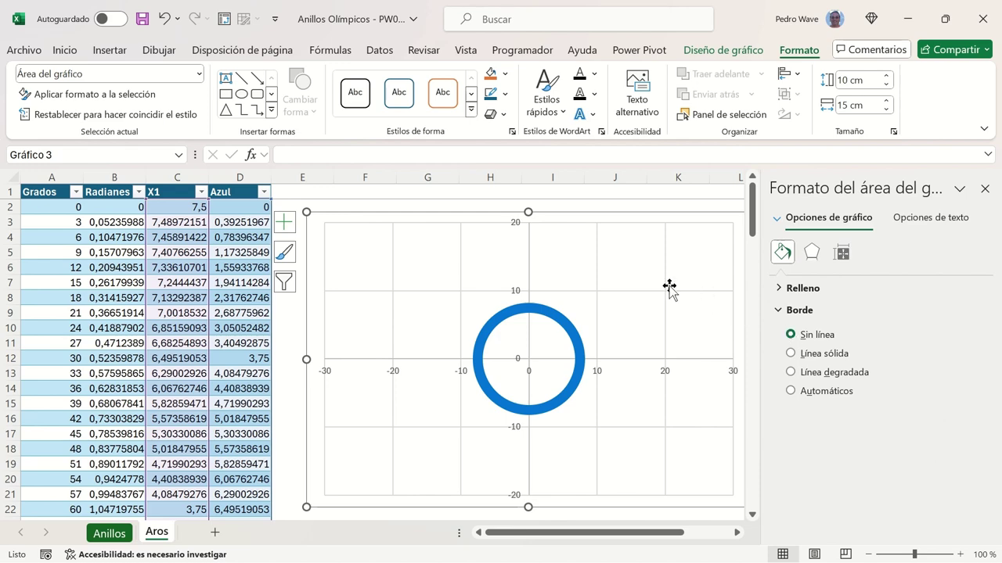
left_click(319, 191)
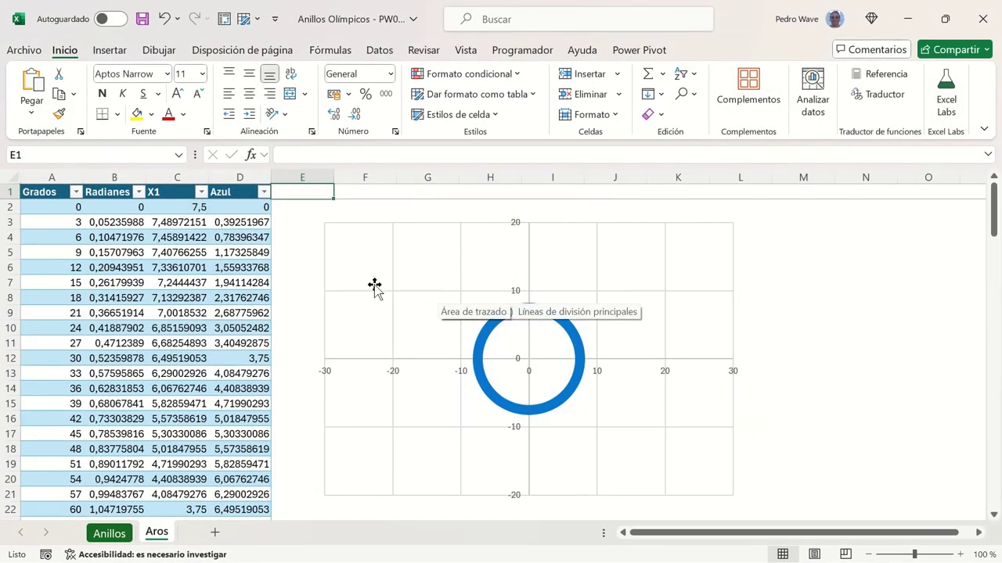
left_click(192, 209)
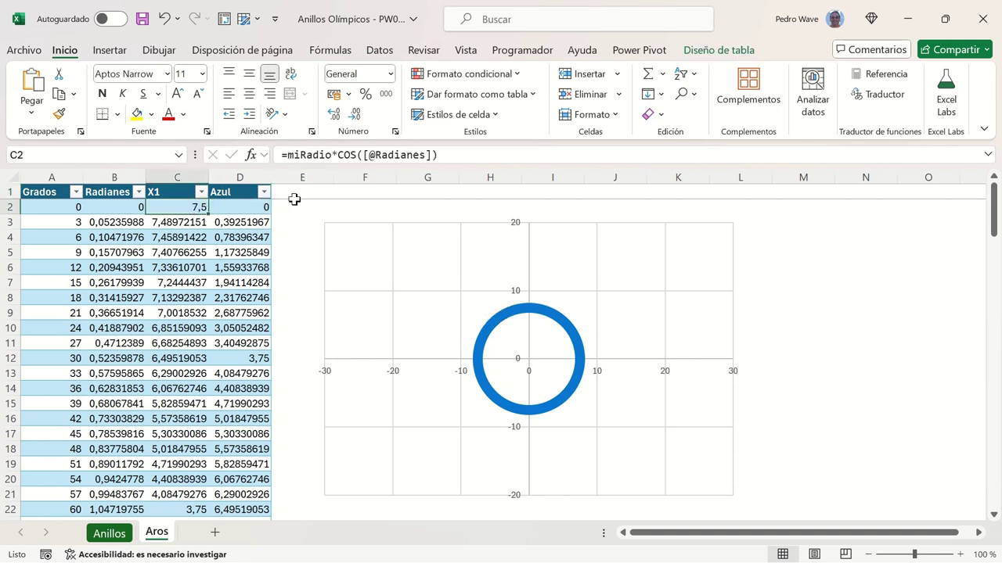
left_click(441, 156)
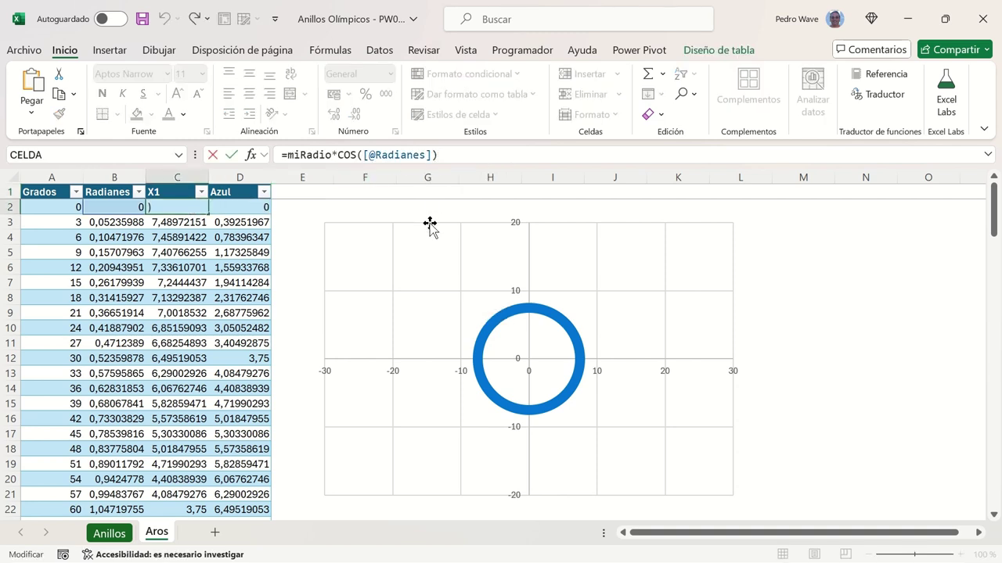
type("-")
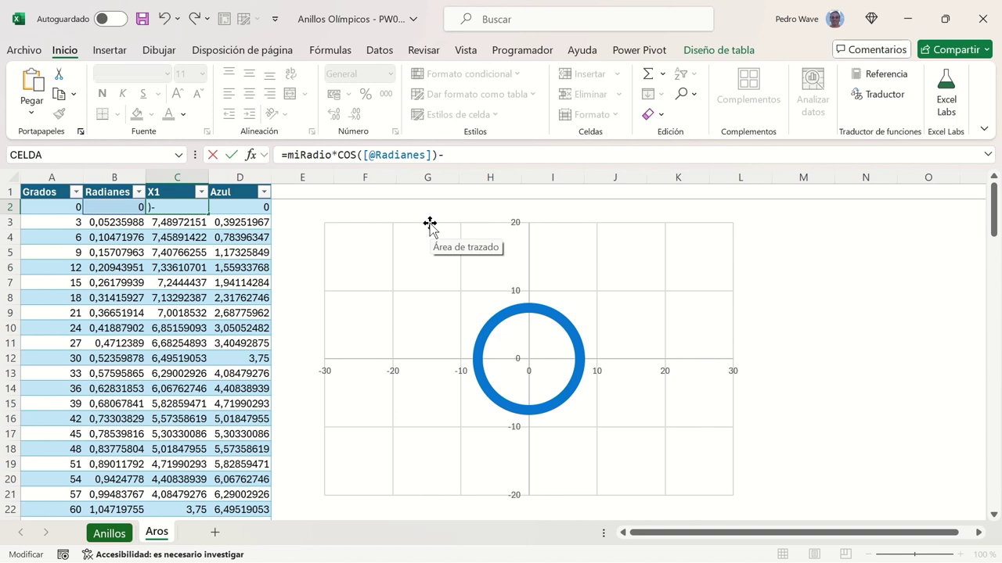
type("9")
type("8")
key("Return")
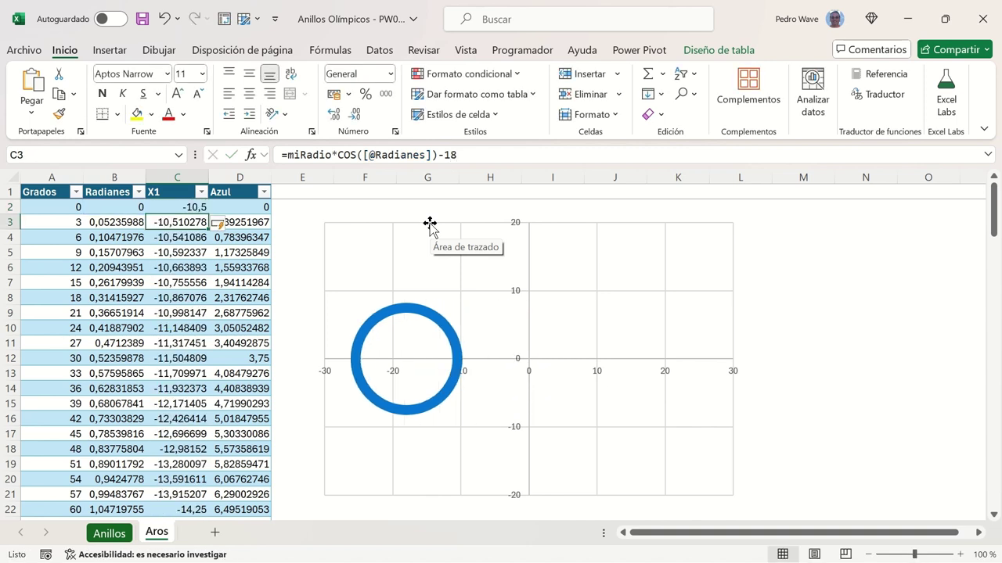
Step: Start appending +4 to the Azul formula in D2
key("Up")
key("Right")
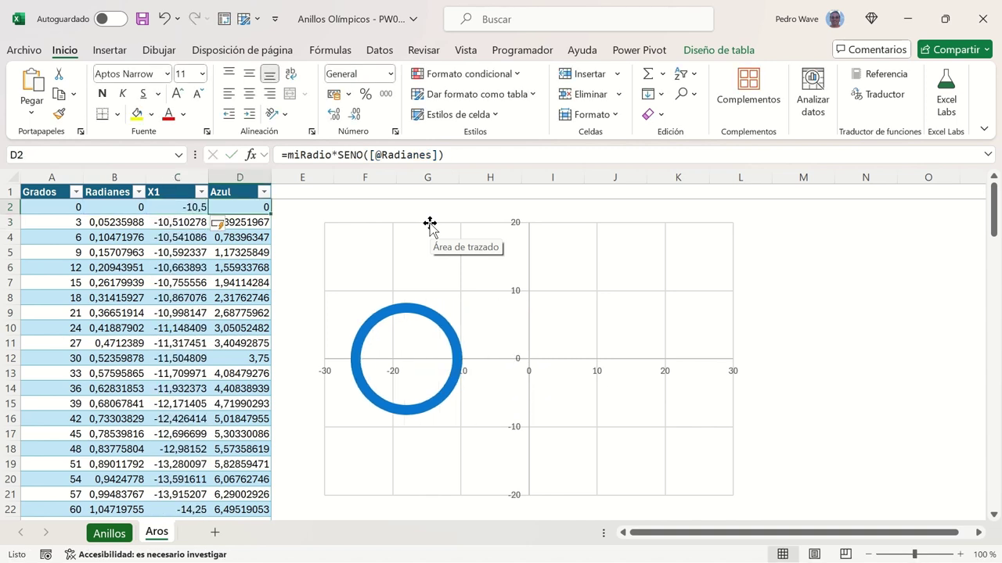
left_click(476, 162)
type("+")
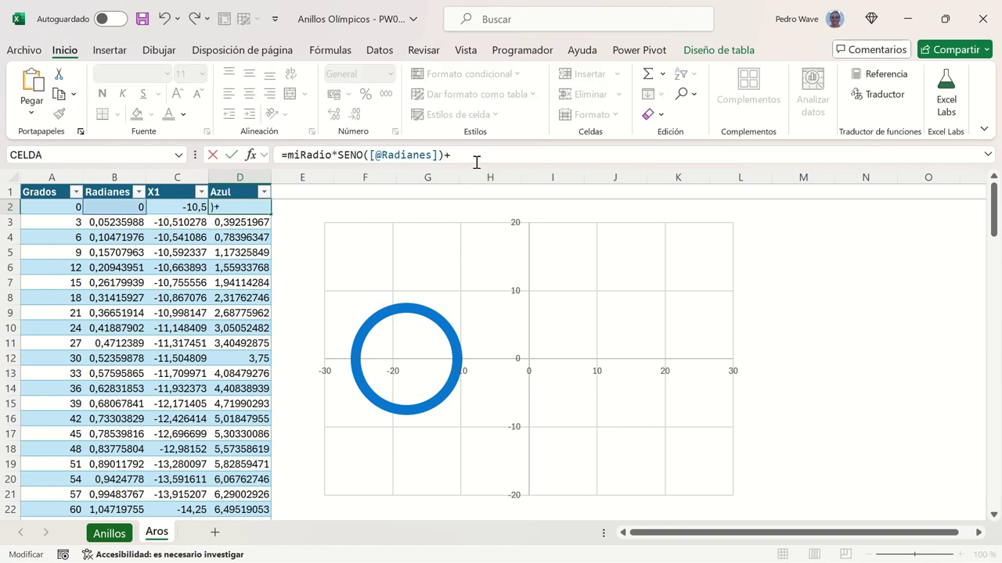
type("43")
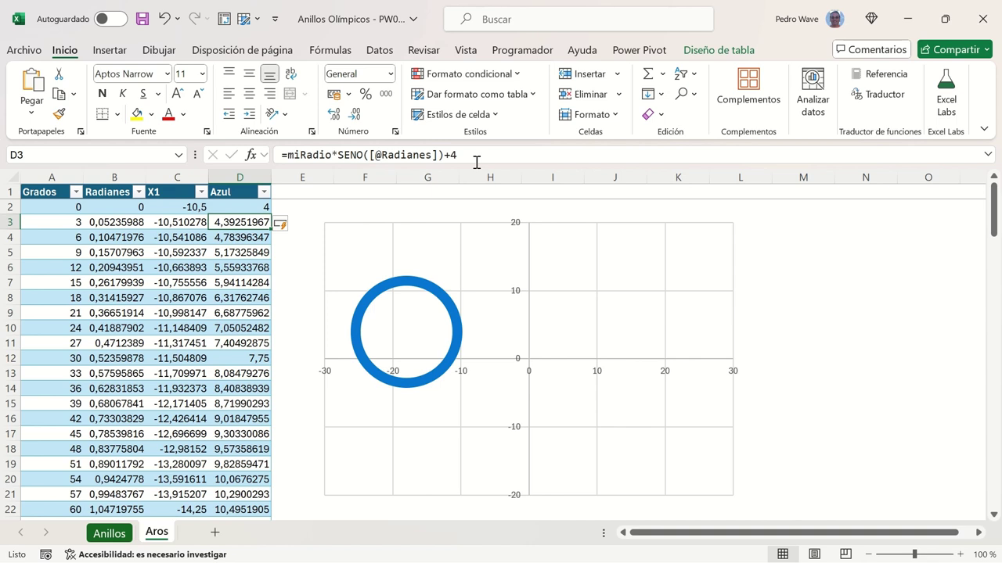
Step: Insert a new column at E and add the headers X2 and Negro
left_click(311, 192)
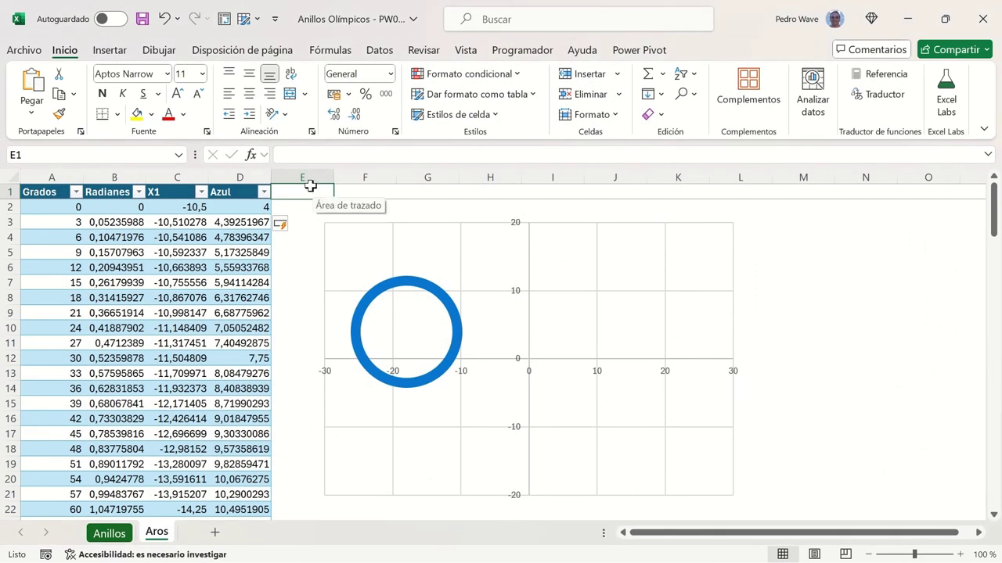
left_click(311, 179)
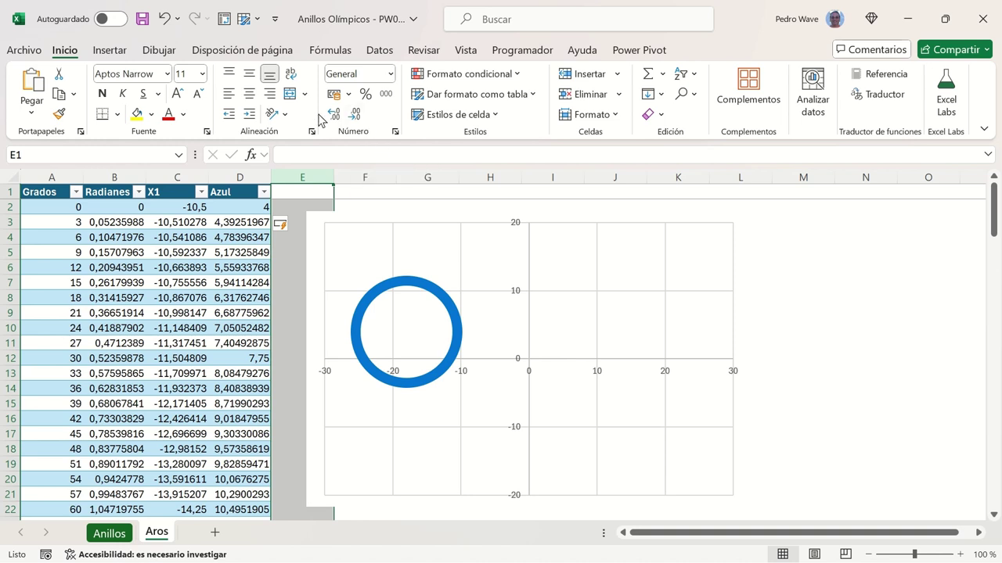
left_click(580, 75)
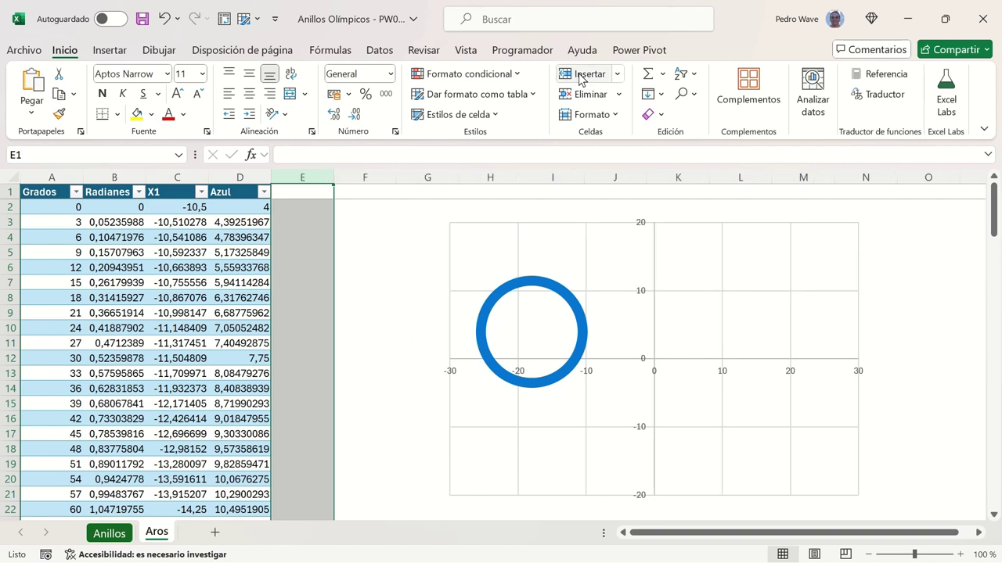
left_click(317, 192)
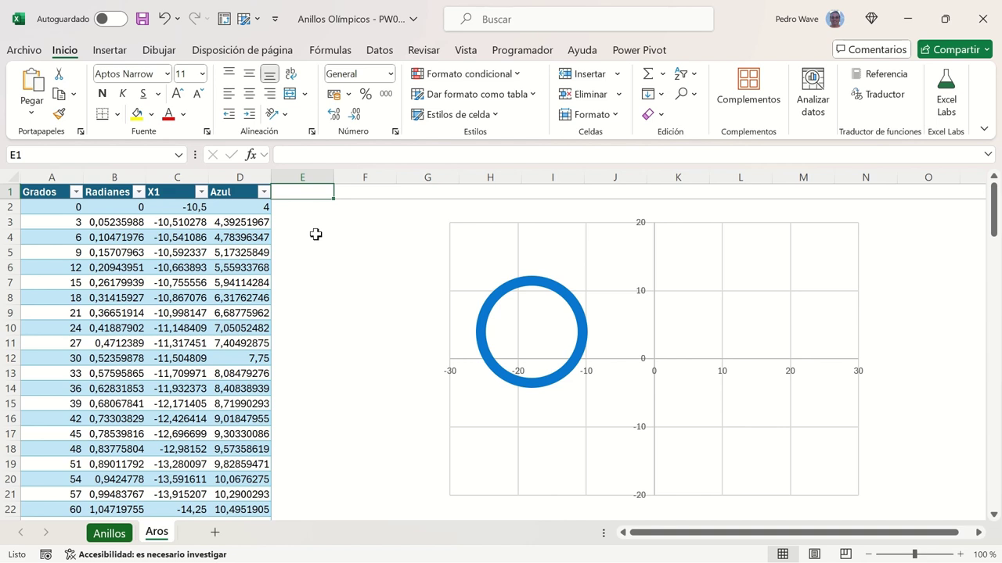
type("X2")
key("Tab")
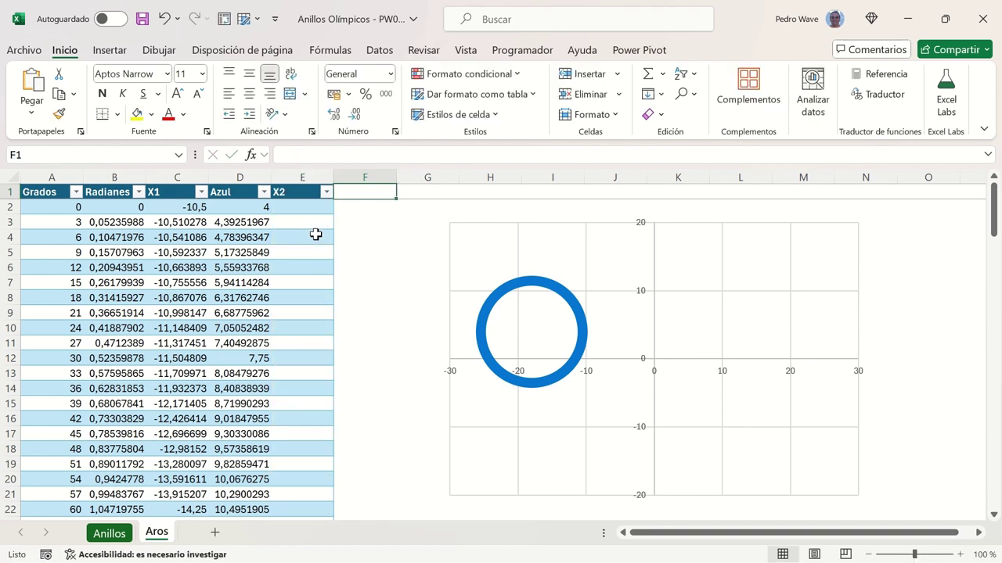
type("Negro")
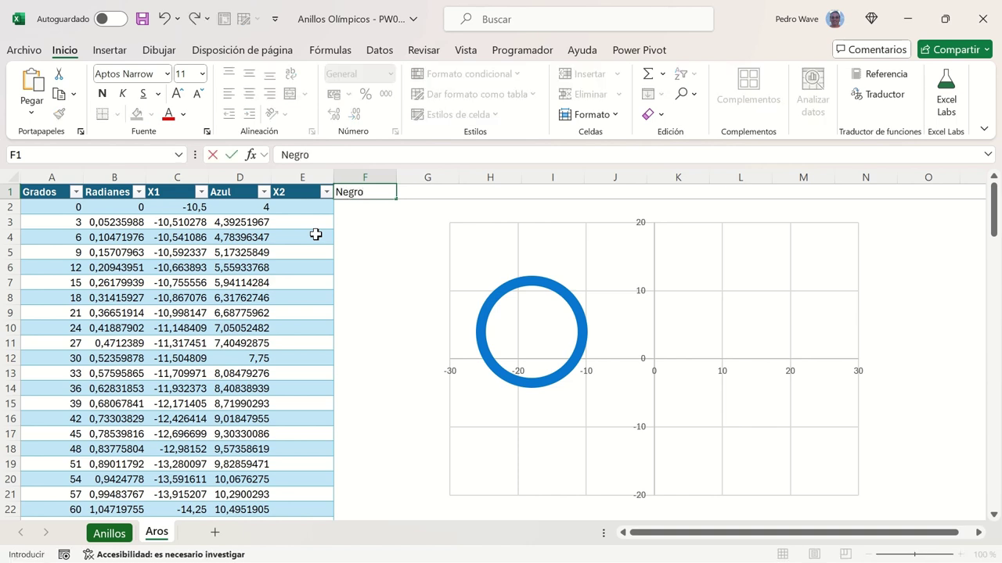
key("Return")
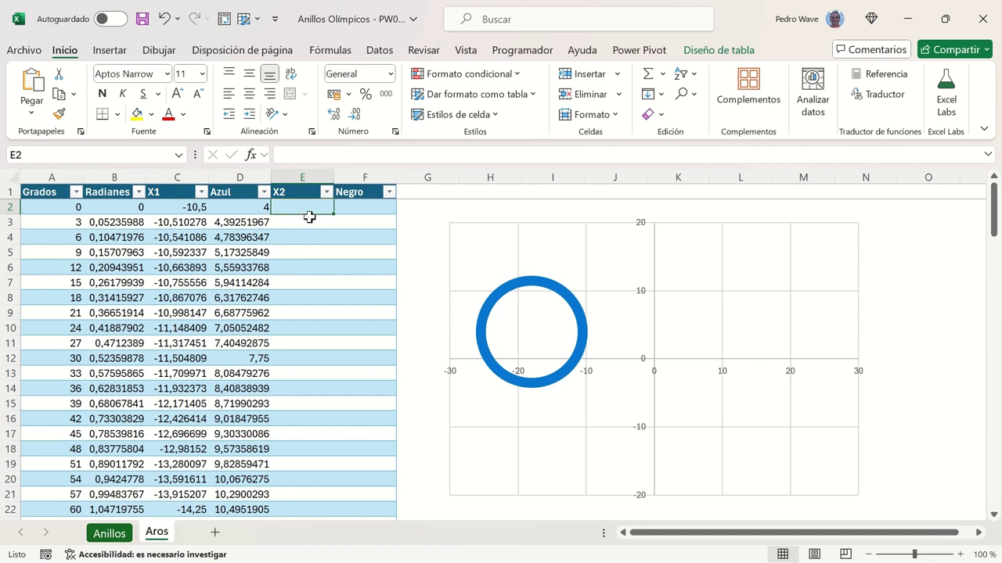
left_click(191, 209)
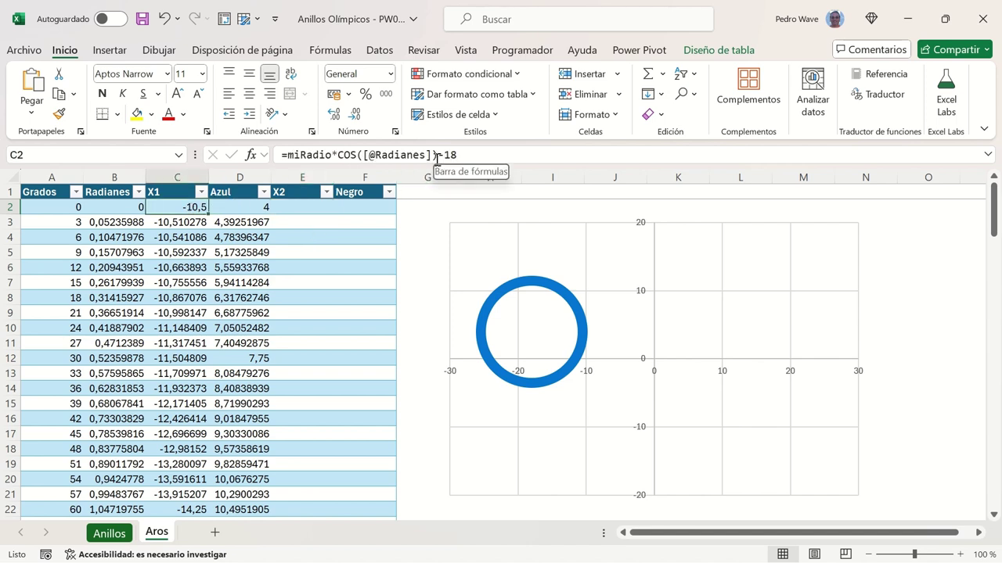
left_click_drag(439, 157, 272, 163)
key("ctrl+c")
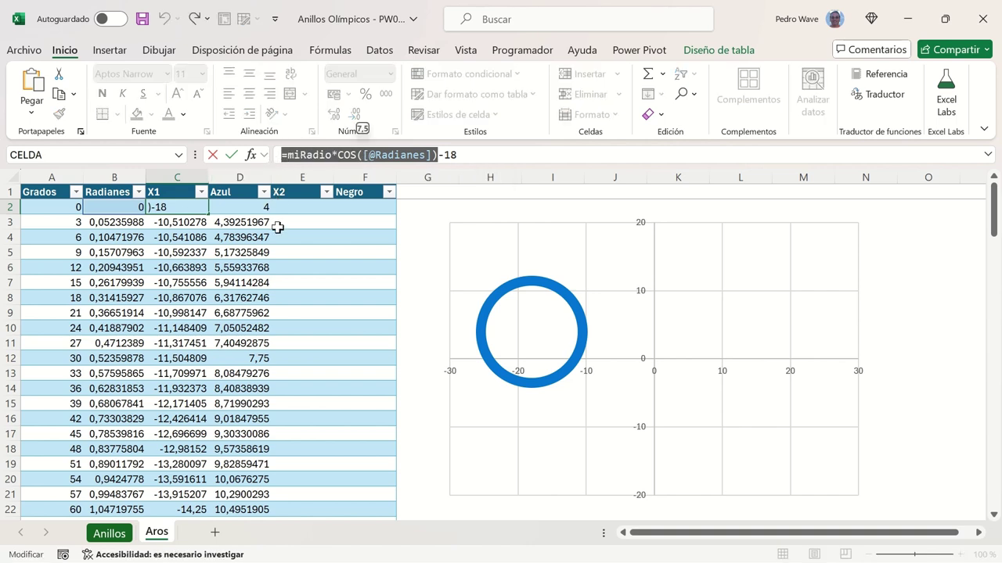
key("Escape")
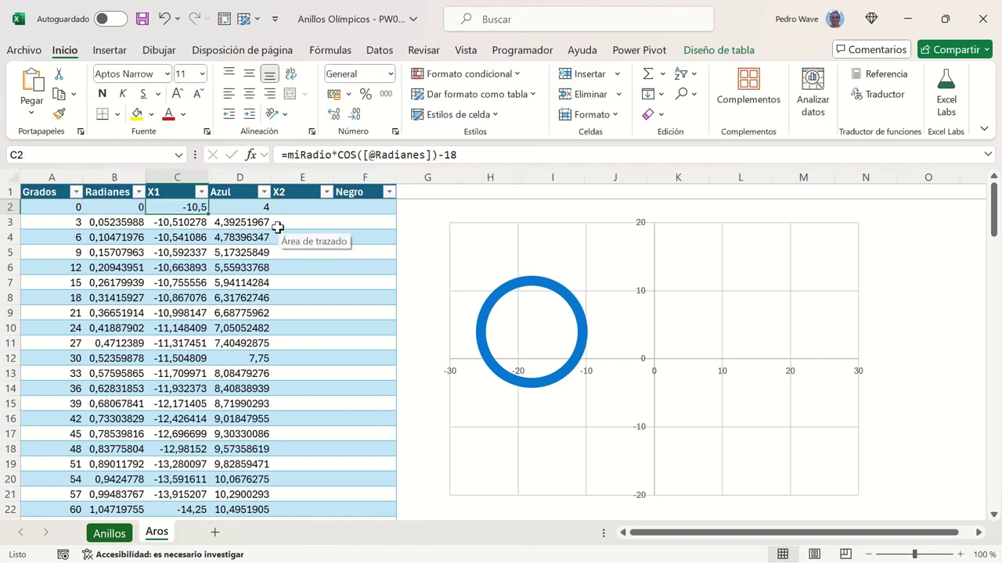
left_click(298, 207)
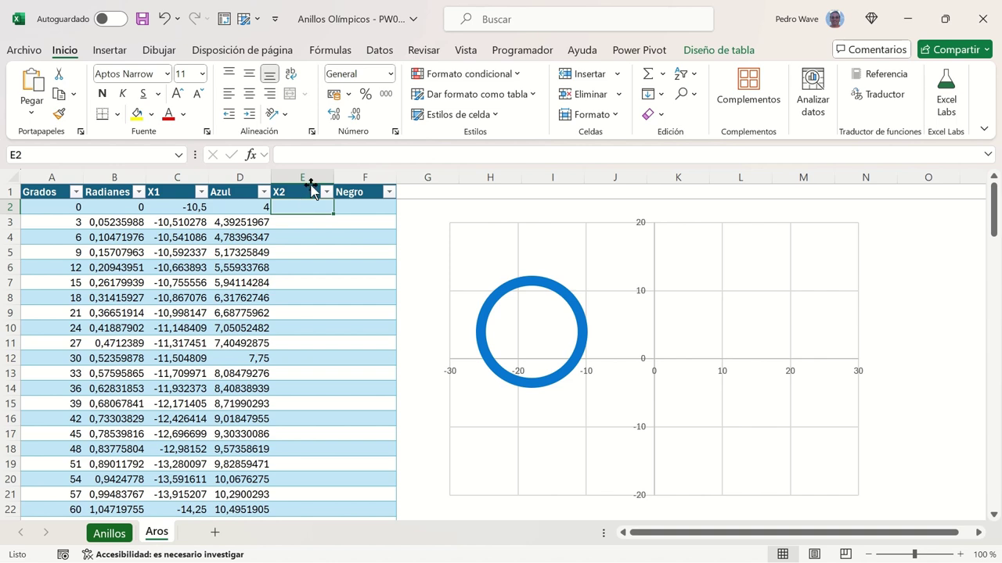
left_click(312, 157)
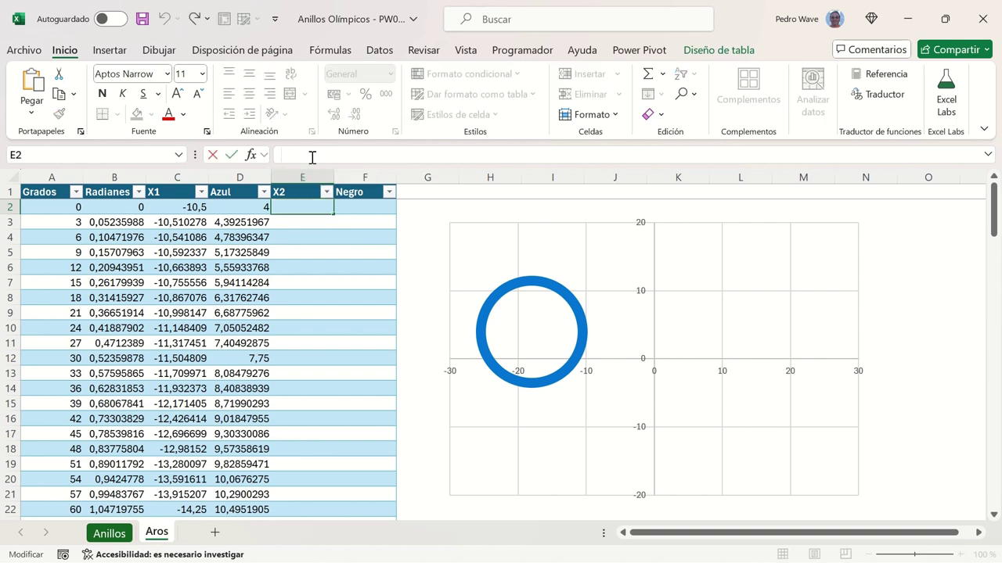
key("ctrl+v")
key("Return")
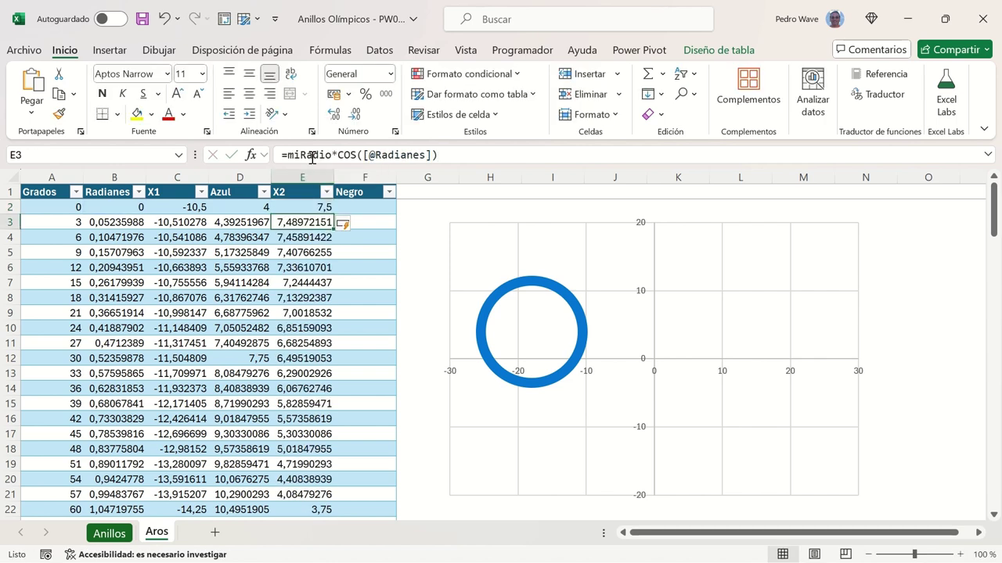
key("Up")
key("Right")
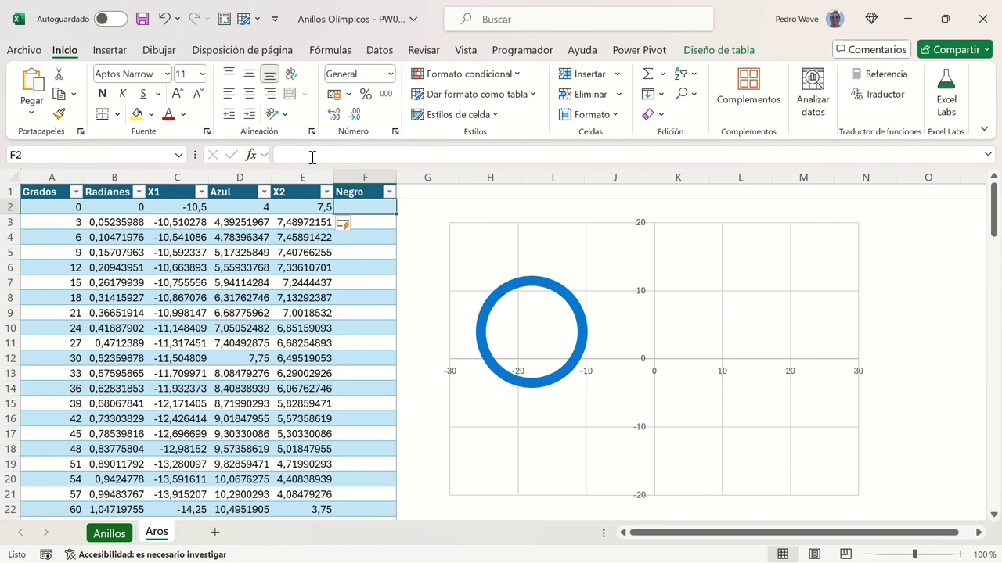
key("Left")
key("Right")
left_click(312, 157)
key("ctrl+v")
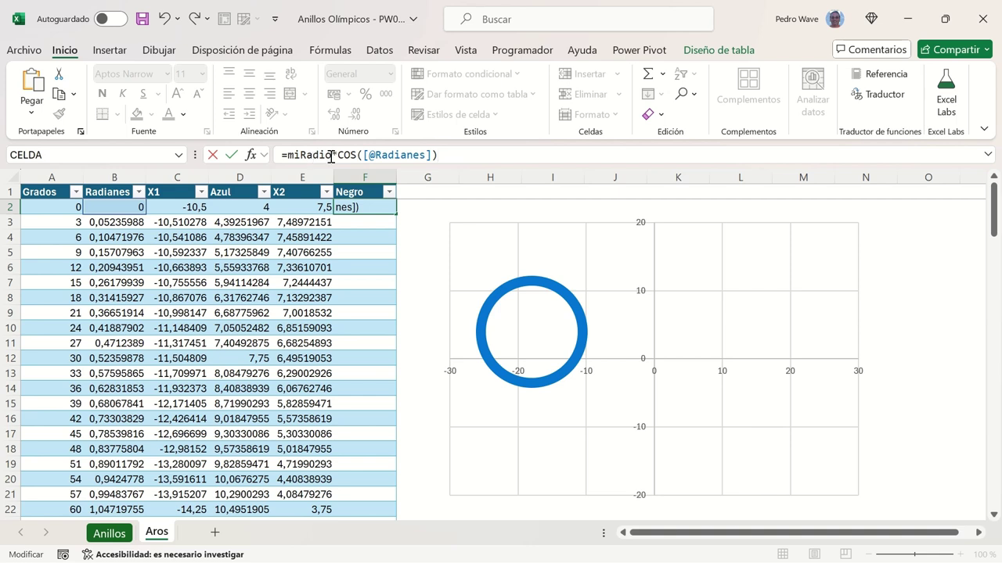
left_click(345, 156)
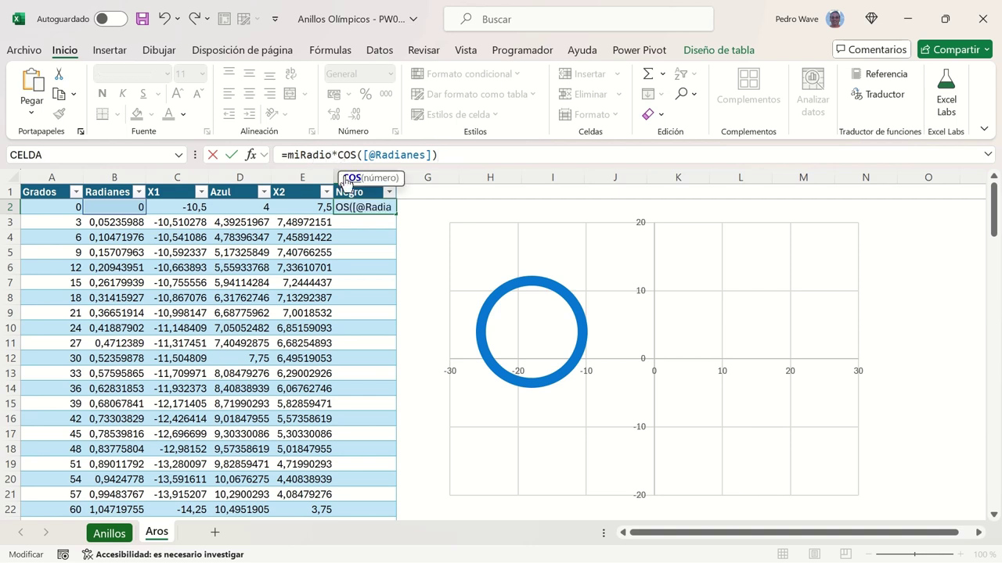
key("BackSpace")
key("BackSpace")
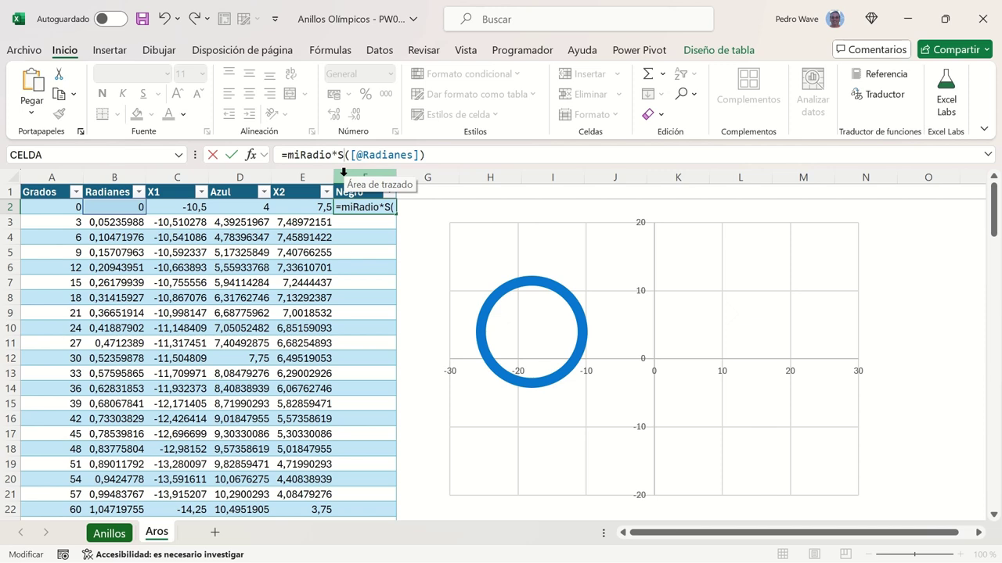
type("ENO")
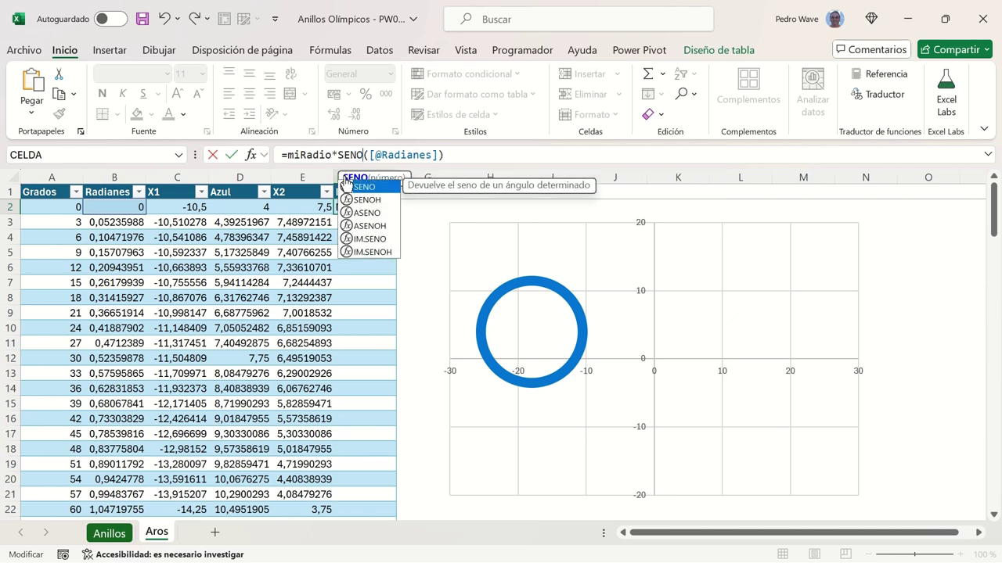
key("Return")
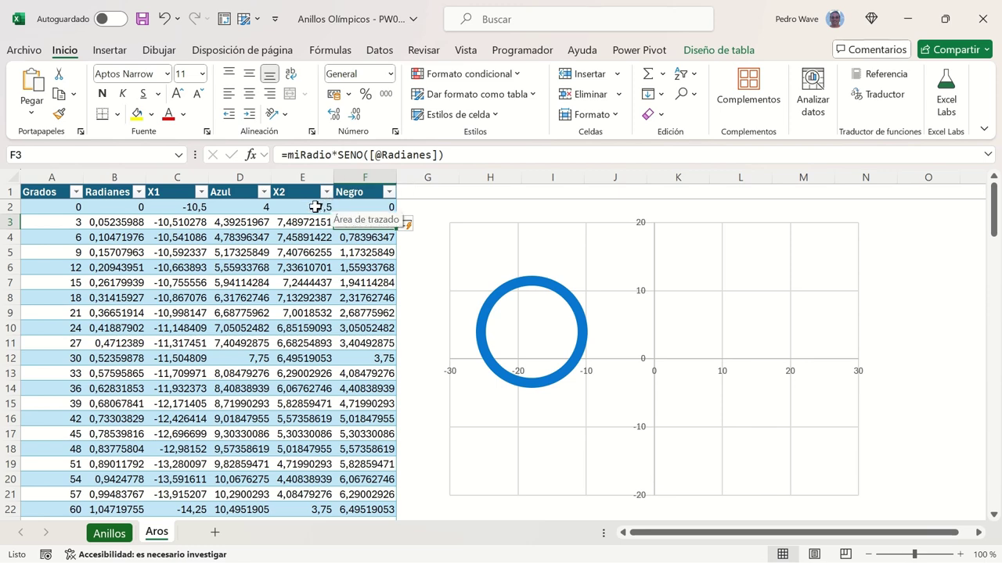
left_click(327, 207)
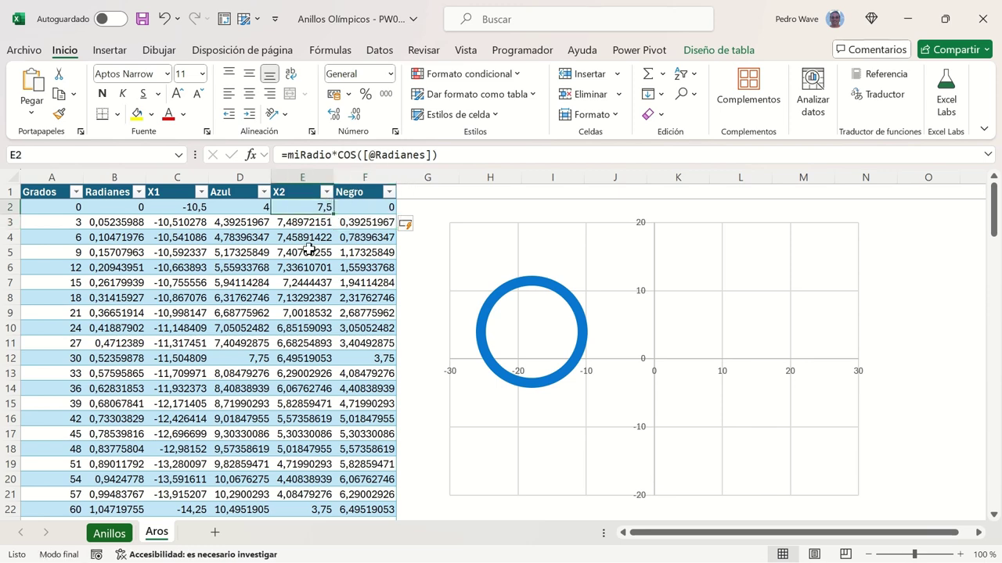
key("ctrl+shift+Down")
key("shift+Right")
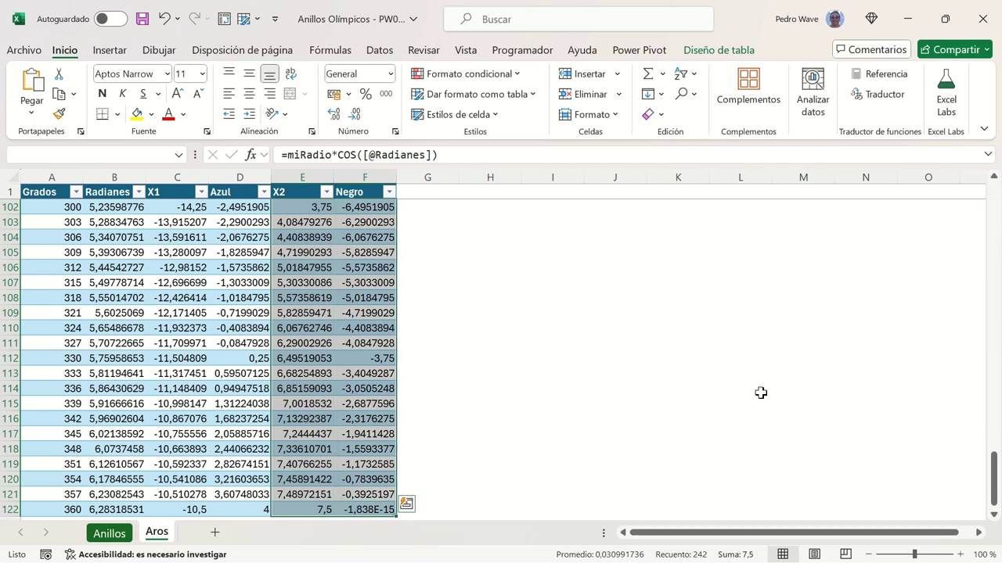
Step: In Seleccionar datos, name Series1 from cell D1 so it becomes Azul
left_click_drag(992, 476, 994, 200)
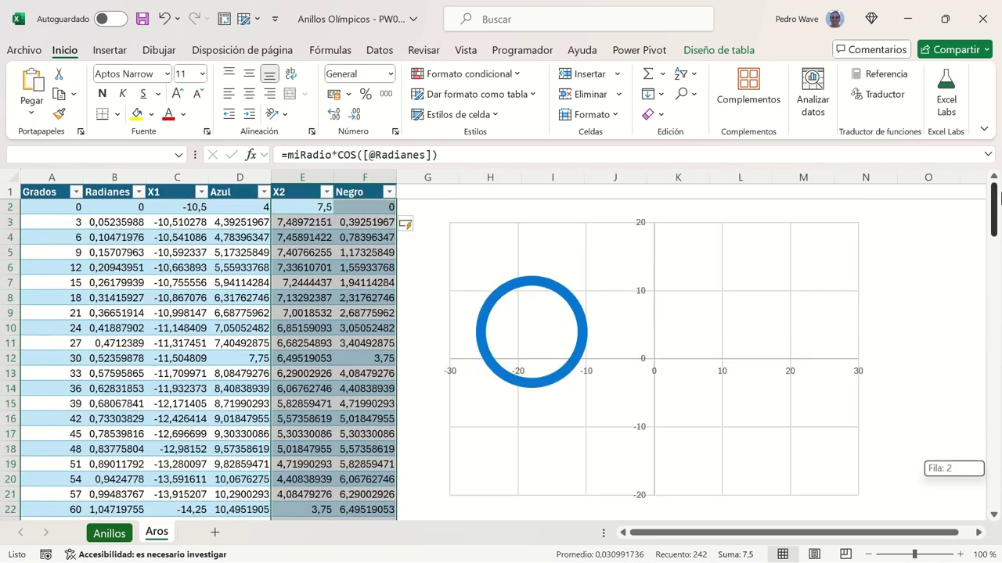
right_click(639, 310)
left_click(693, 421)
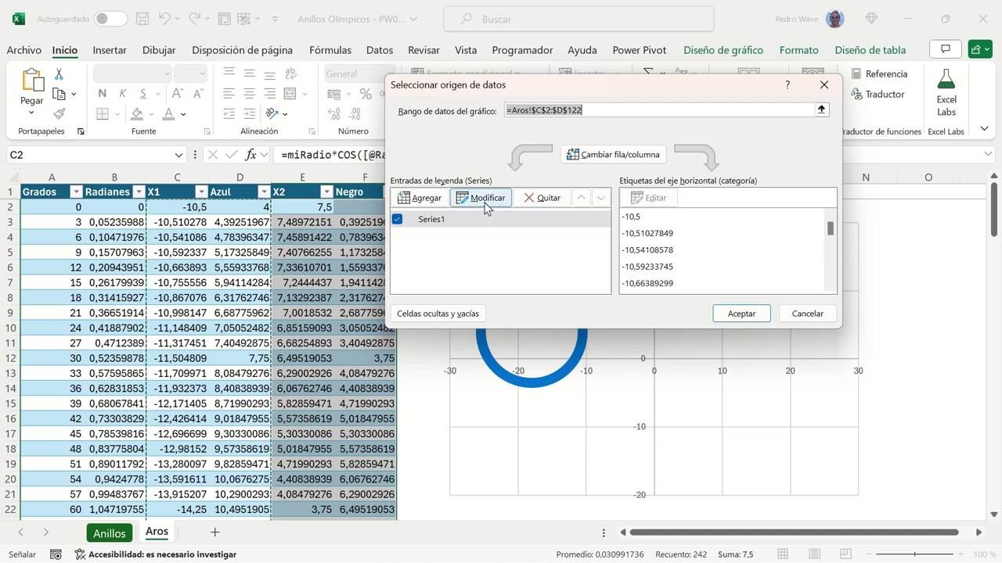
left_click(486, 198)
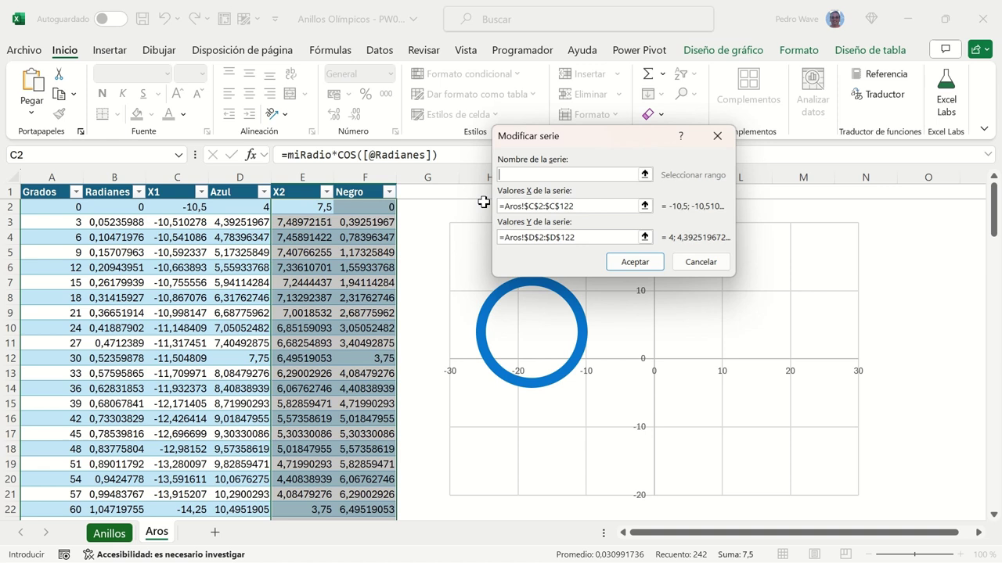
left_click(643, 175)
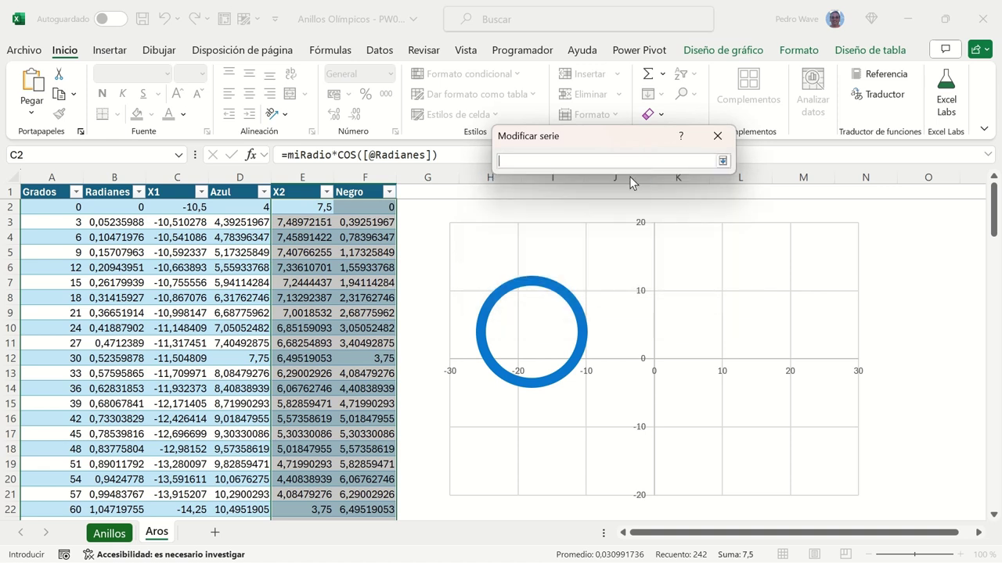
left_click(233, 196)
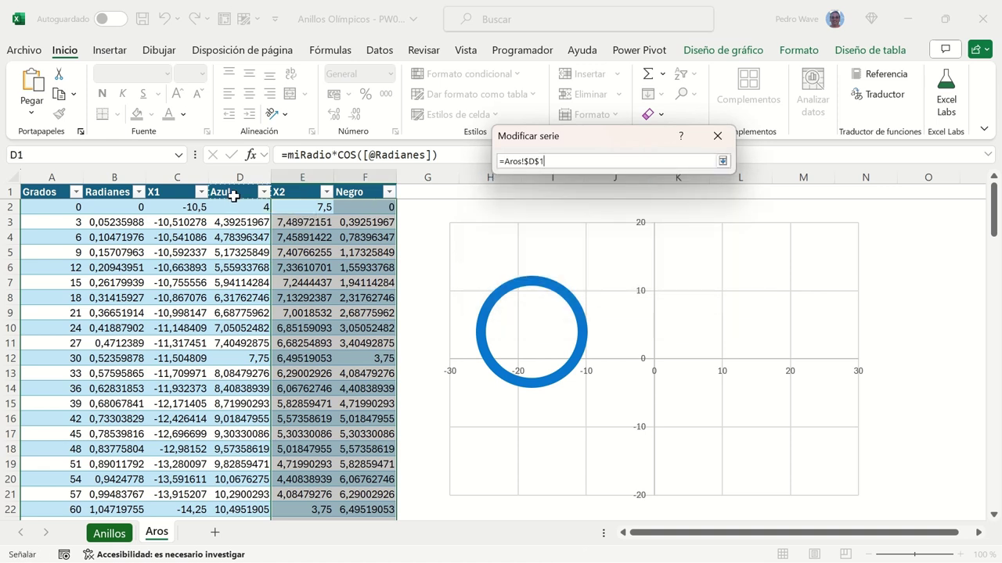
left_click(722, 162)
left_click(634, 263)
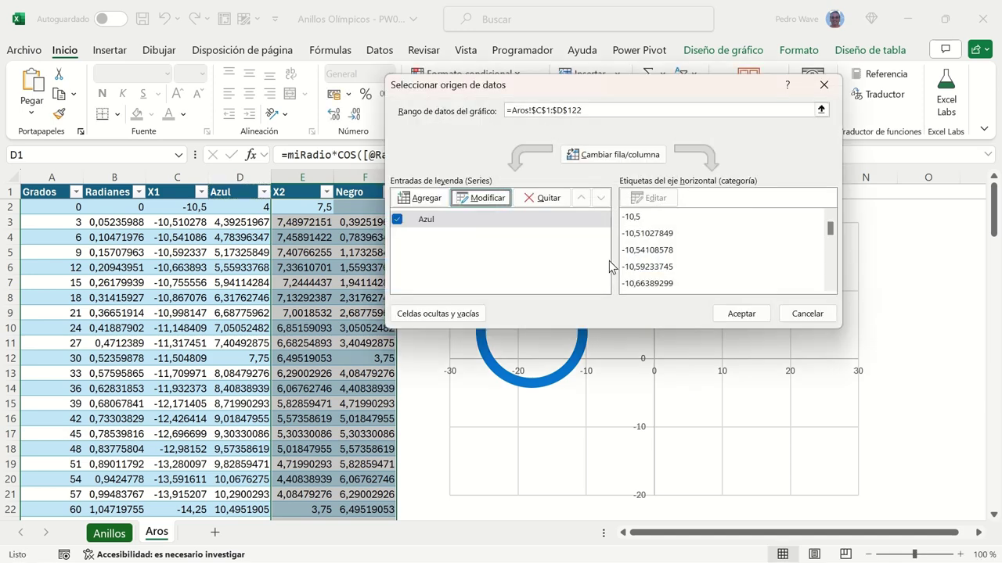
Step: Add a new series named from cell F1 (Negro) with X values E2:E122
left_click(436, 203)
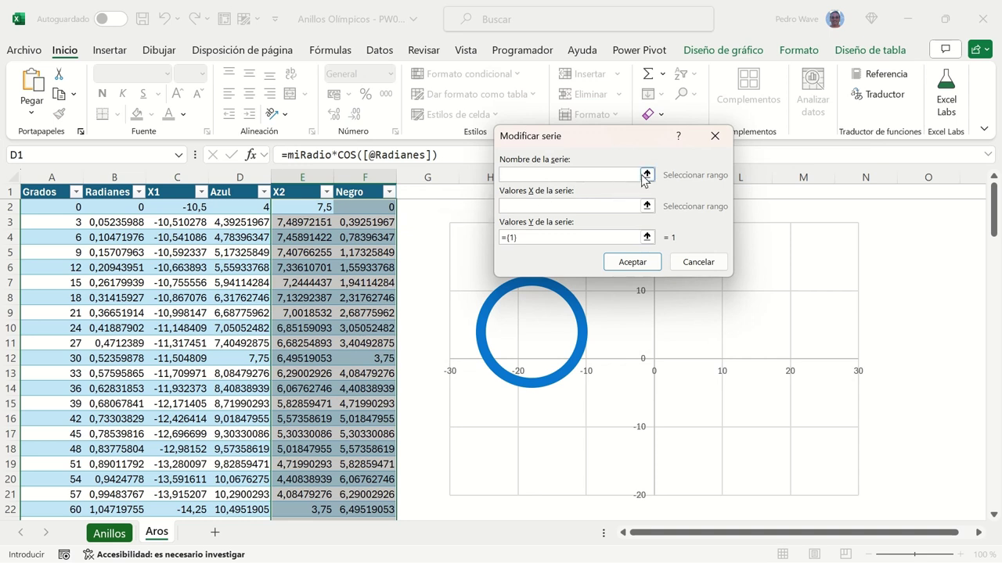
left_click(644, 176)
left_click(368, 193)
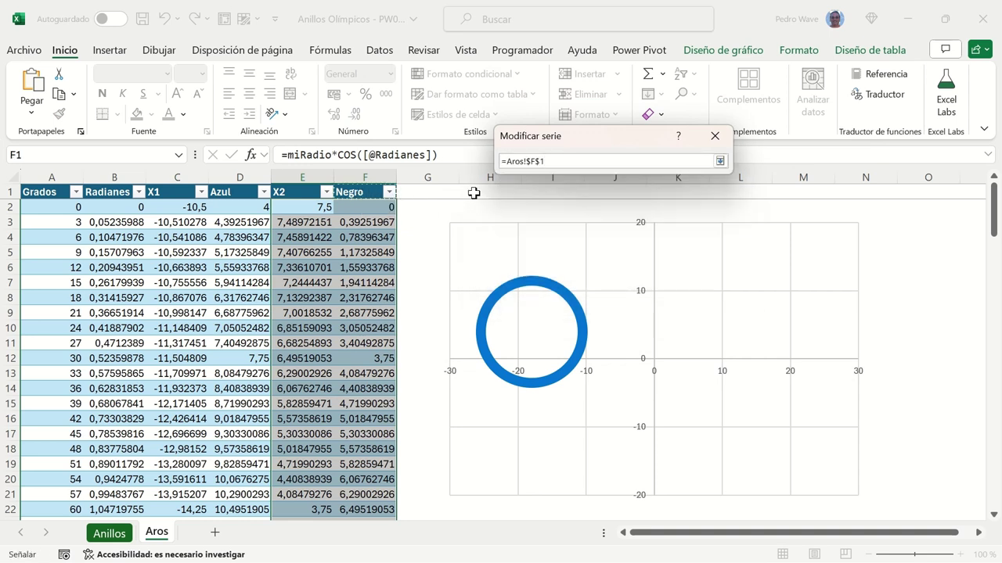
left_click(720, 160)
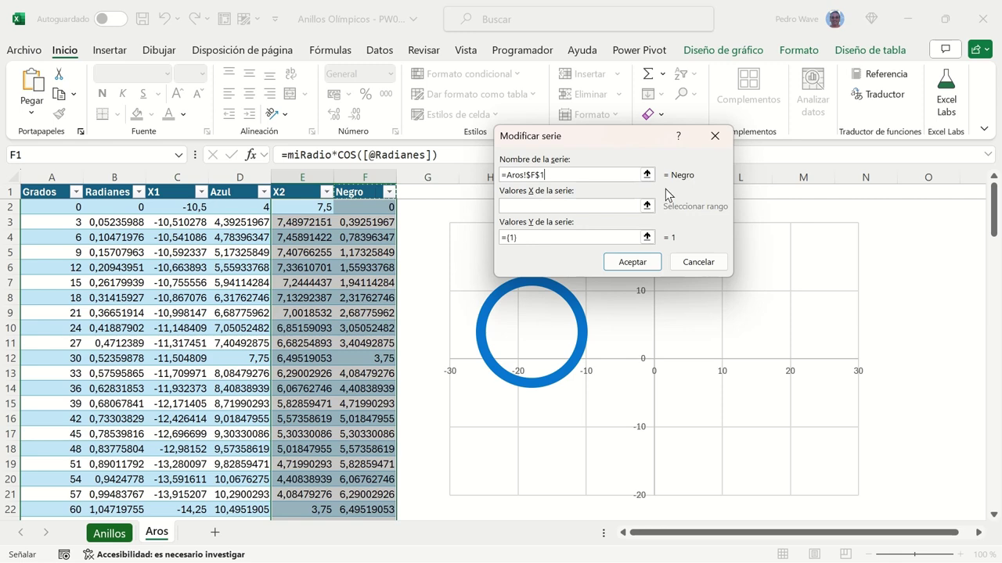
left_click(647, 207)
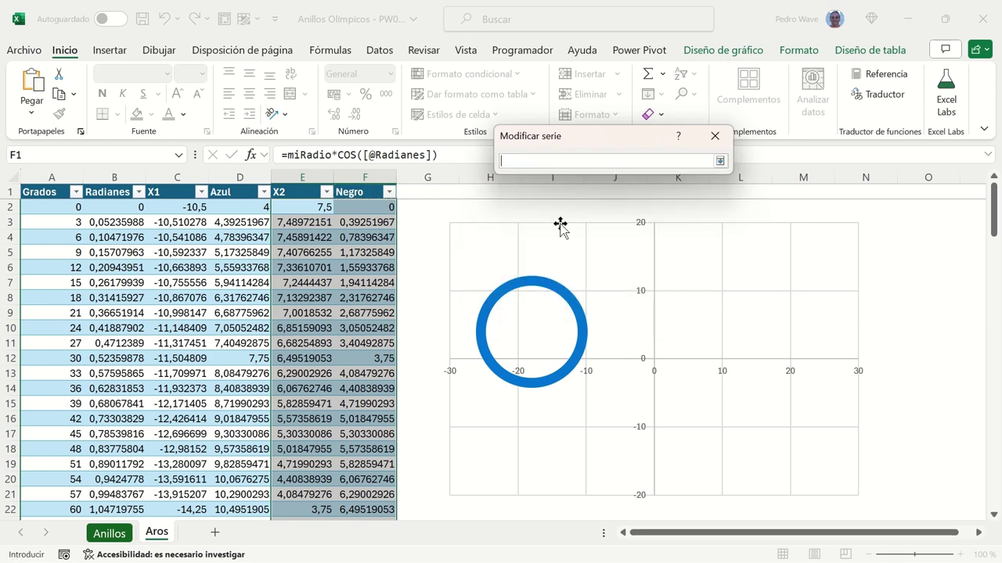
left_click(300, 206)
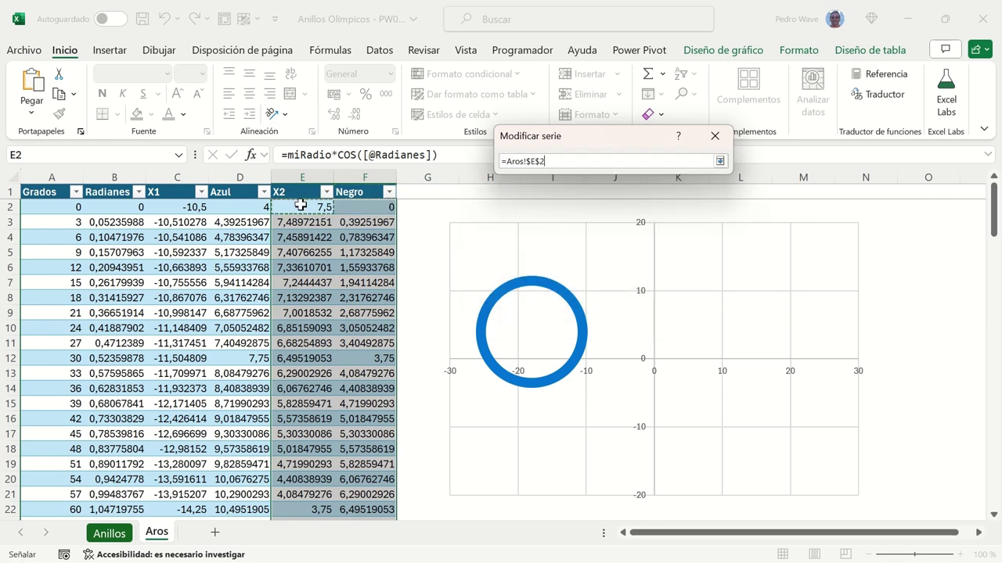
key("ctrl+shift+Down")
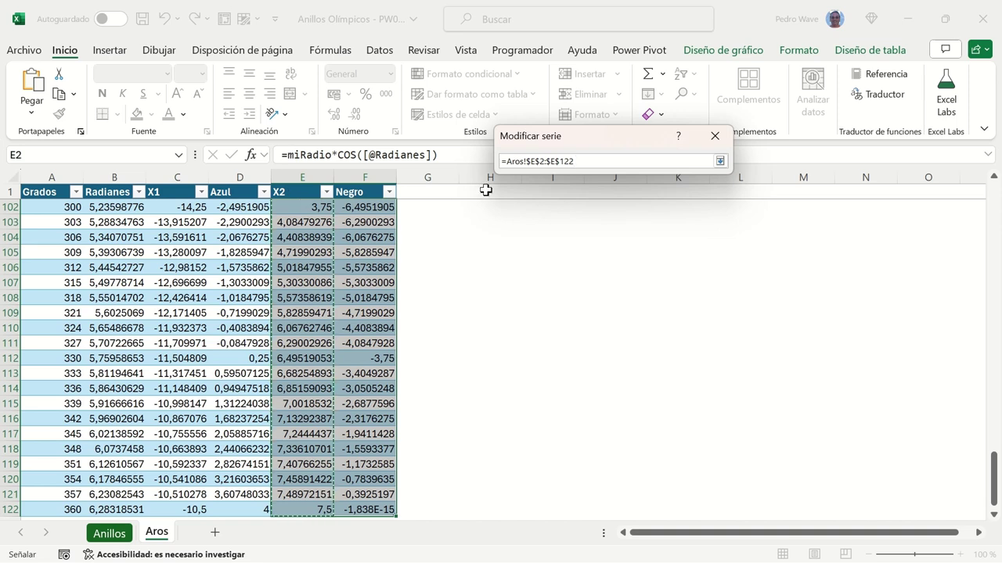
left_click(720, 162)
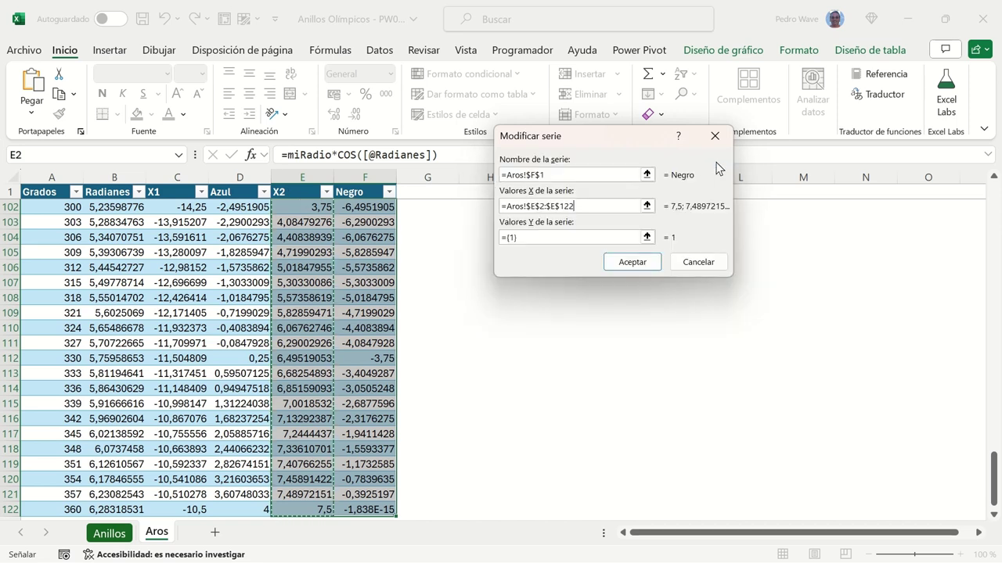
Step: Set the Negro series Y values to F2:F122 and close the data source dialog
left_click(646, 237)
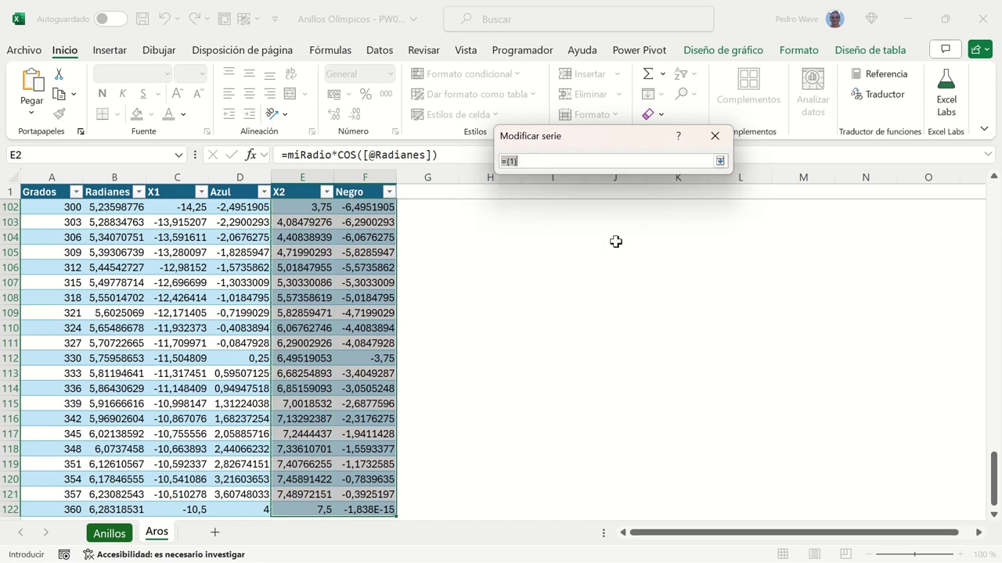
left_click(369, 192)
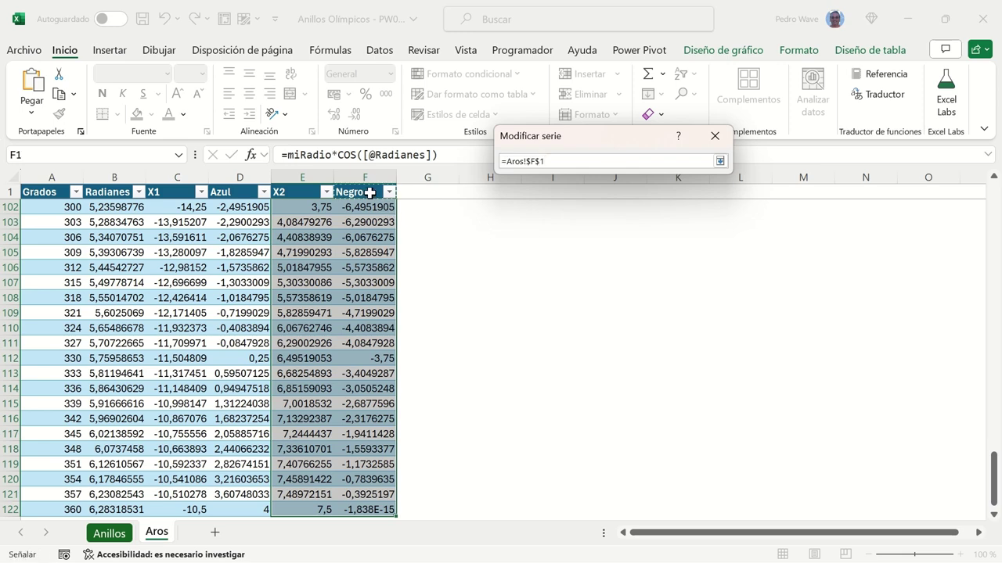
key("Down")
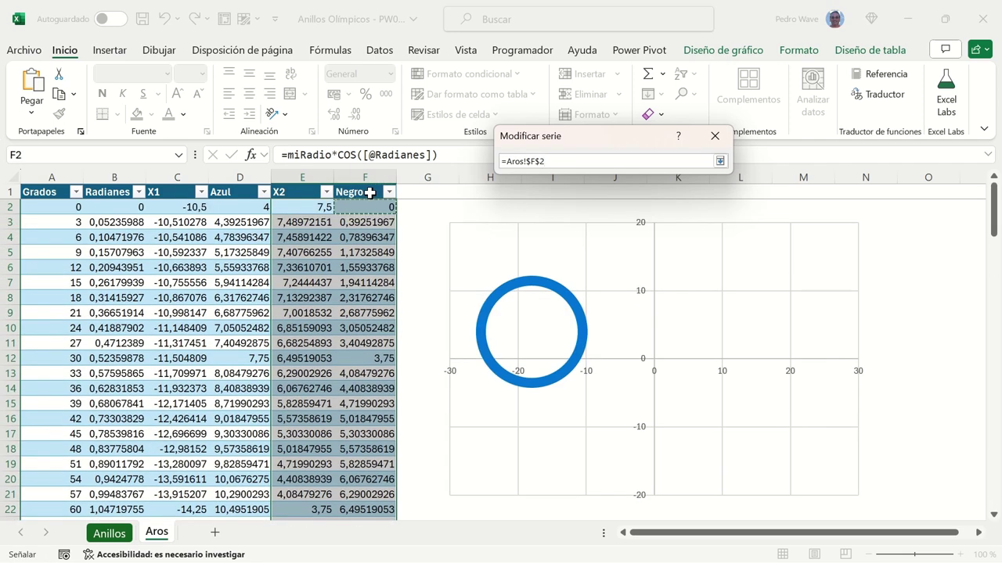
key("End")
key("shift+Down")
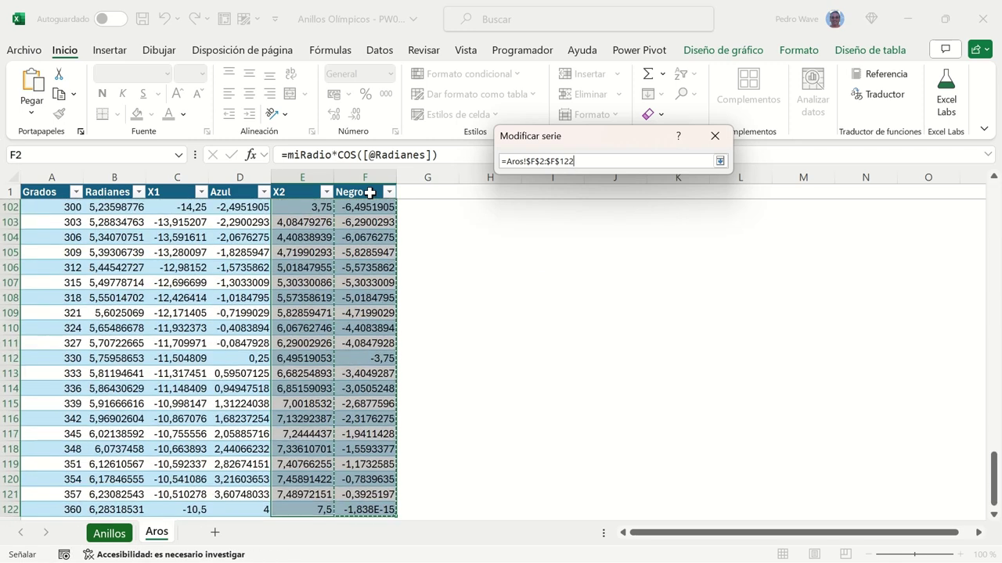
left_click(719, 160)
left_click(634, 263)
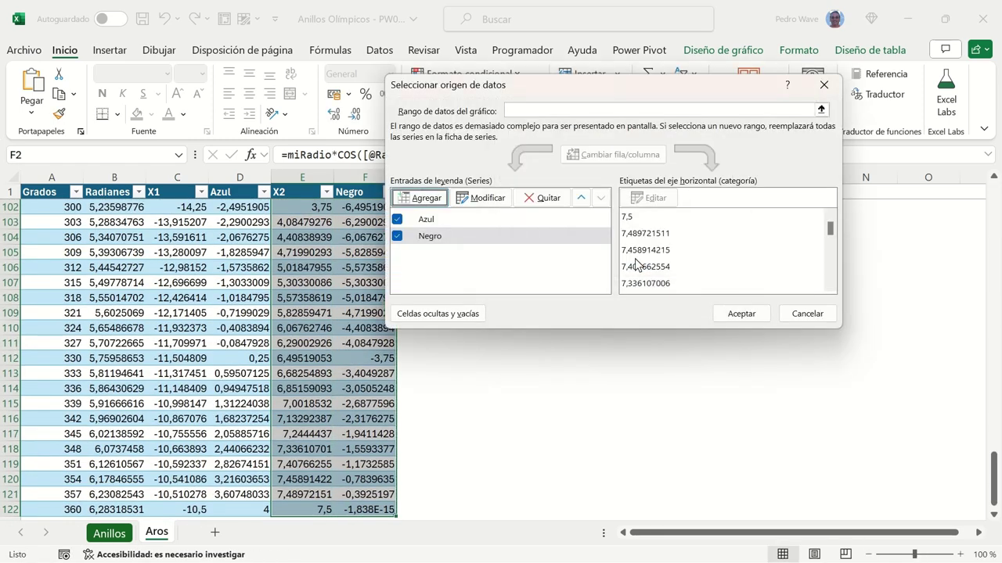
left_click(719, 314)
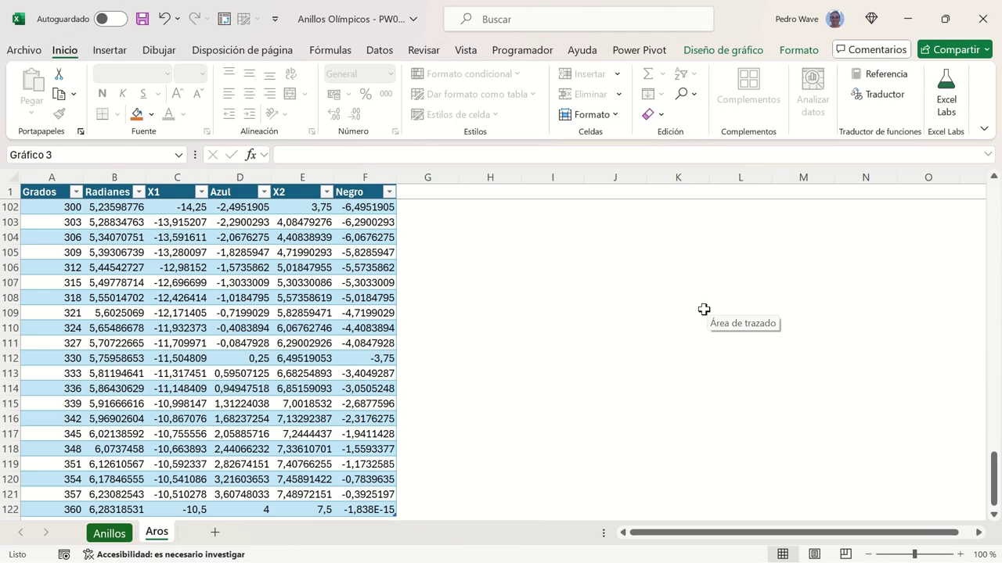
left_click_drag(993, 468, 999, 207)
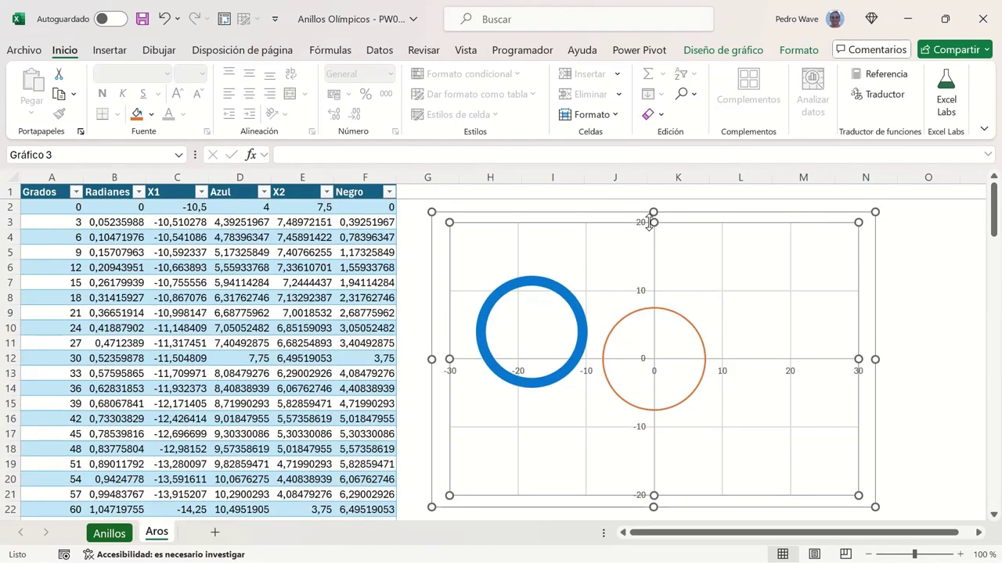
left_click(429, 192)
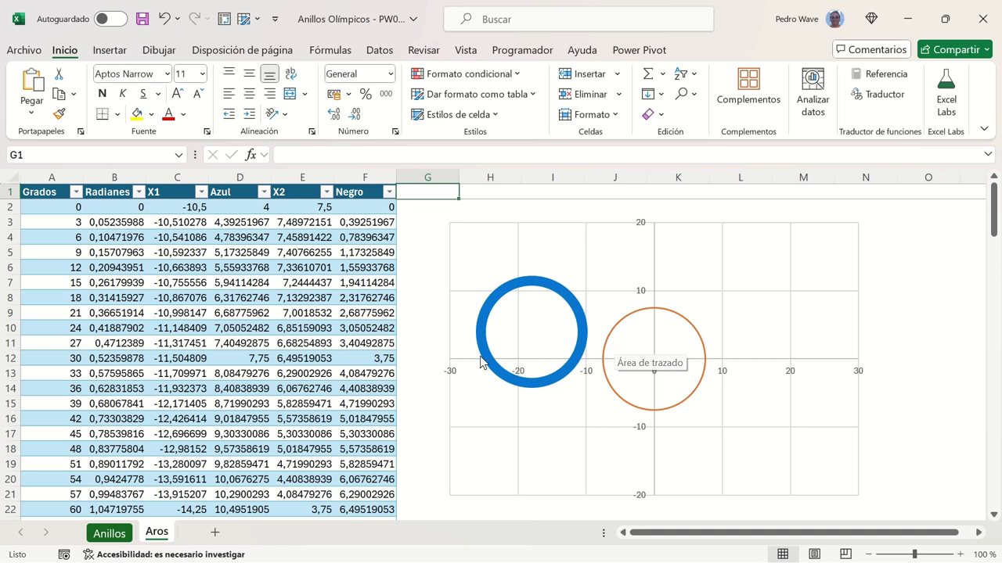
mouse_move(481, 360)
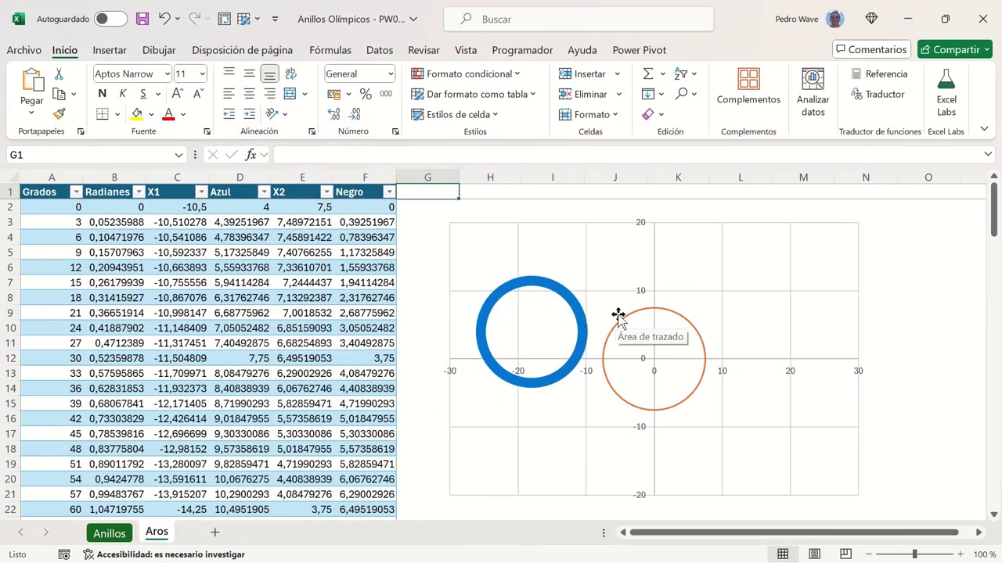
left_click(622, 322)
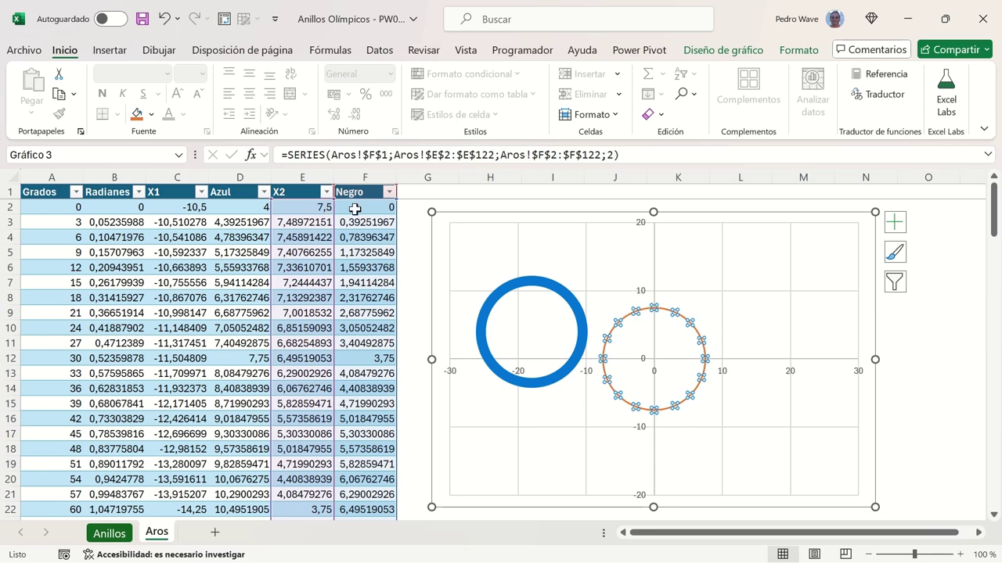
left_click(355, 208)
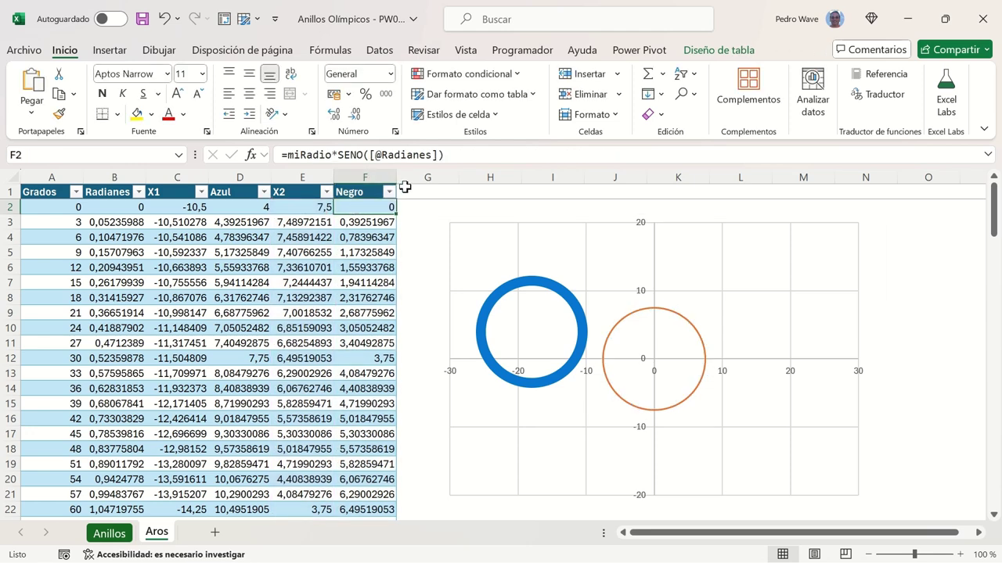
left_click(449, 155)
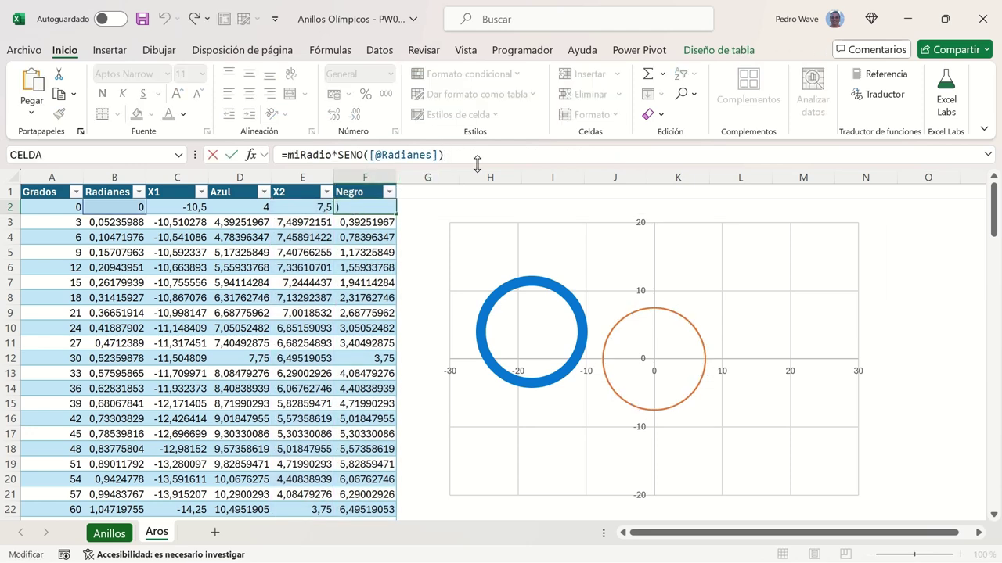
type("+4")
key("Return")
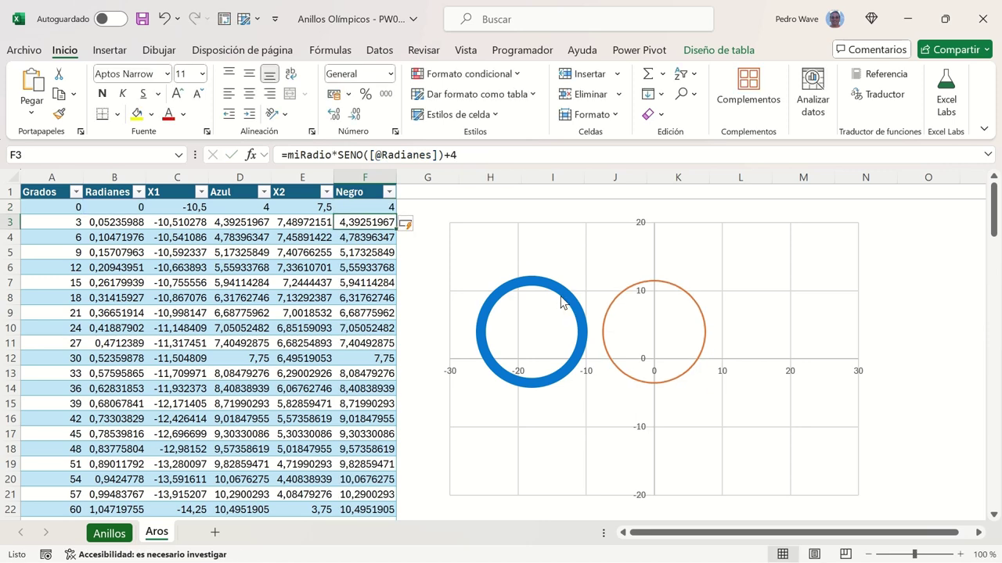
Step: Format the Negro series line as a solid black line 9,5 pt wide
right_click(616, 305)
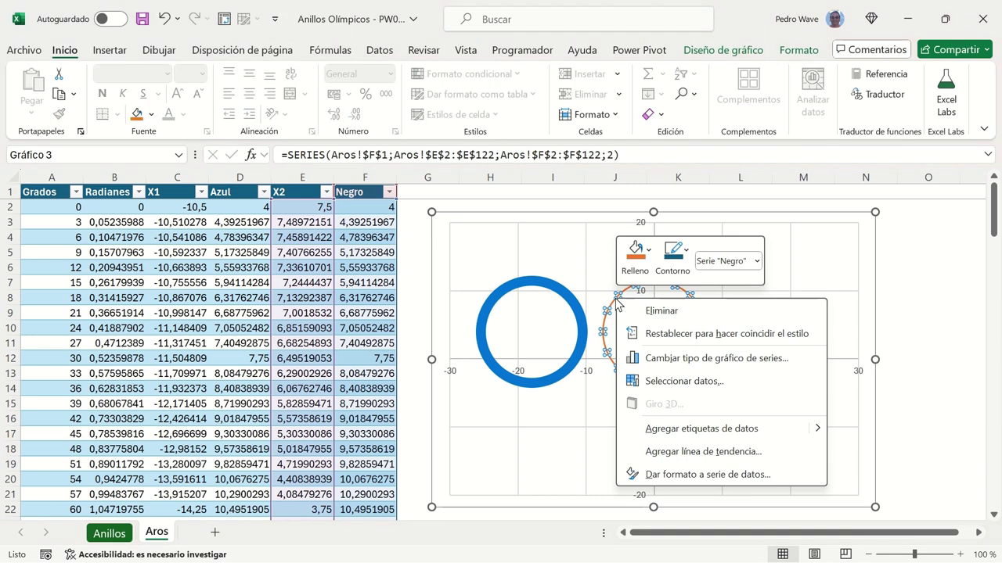
left_click(659, 473)
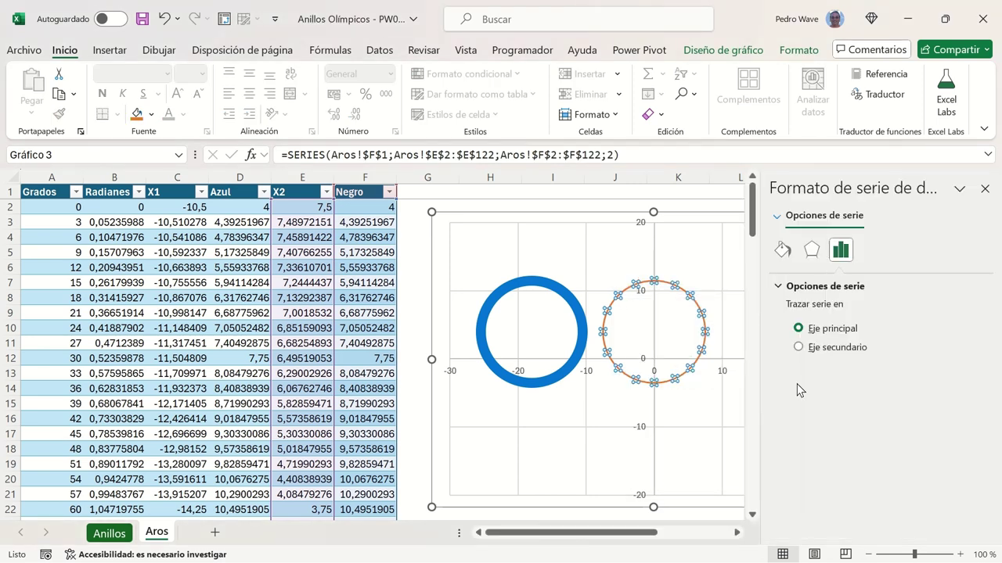
left_click(784, 254)
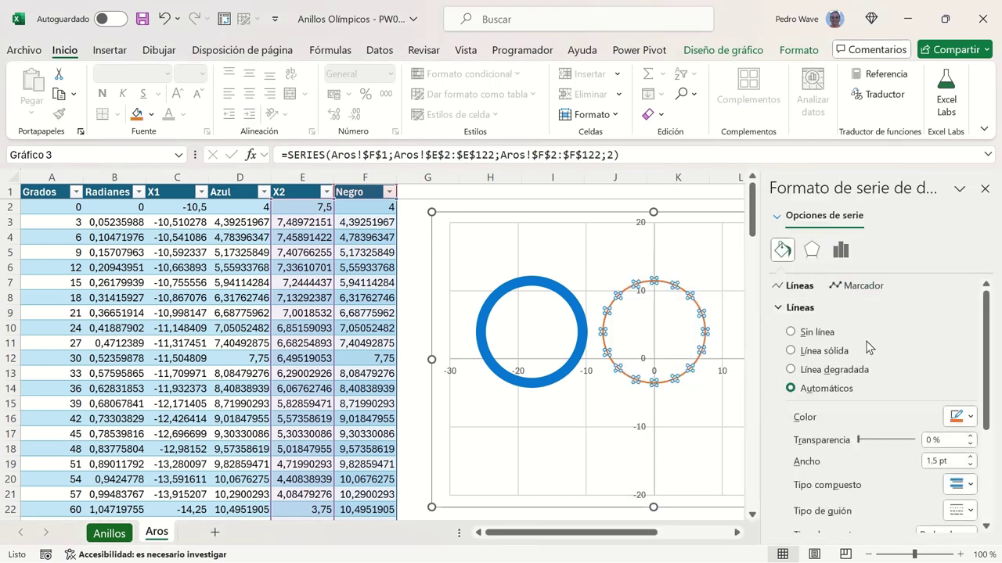
left_click(800, 356)
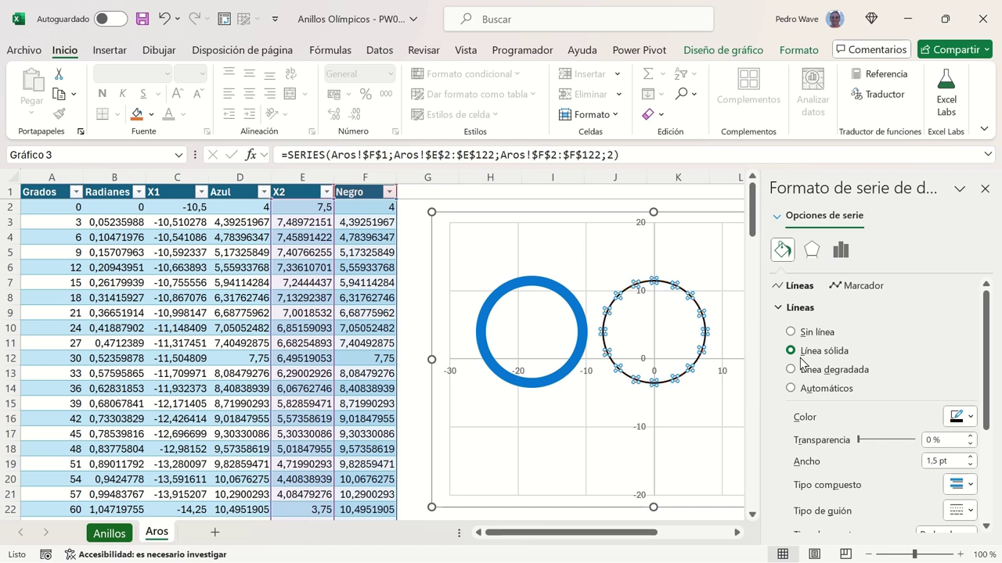
left_click(971, 418)
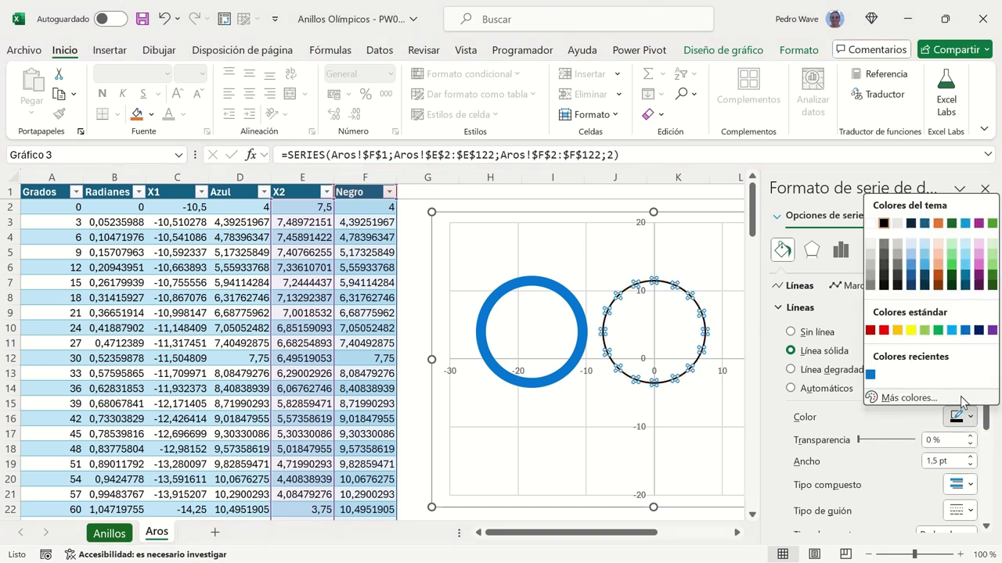
left_click(885, 225)
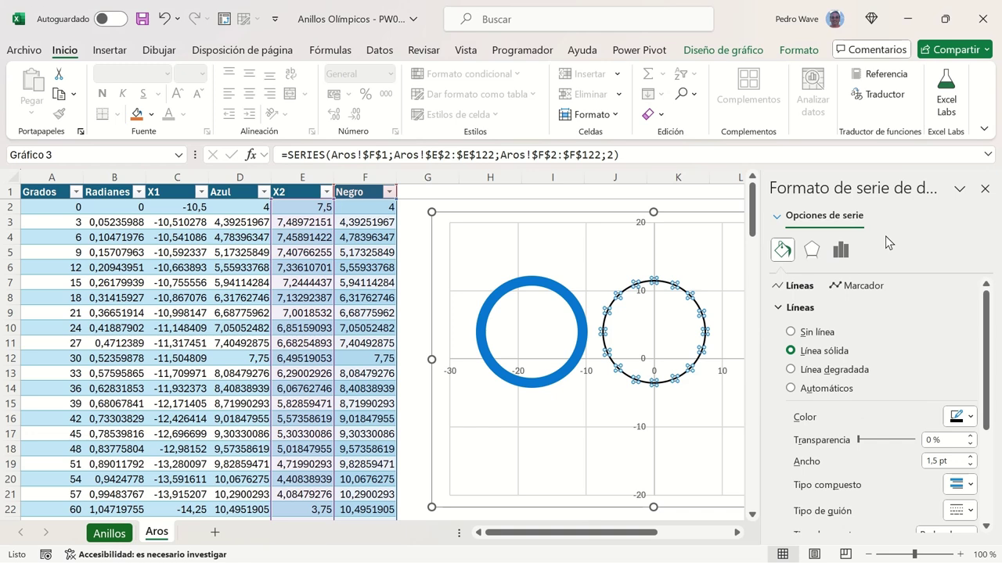
left_click(933, 464)
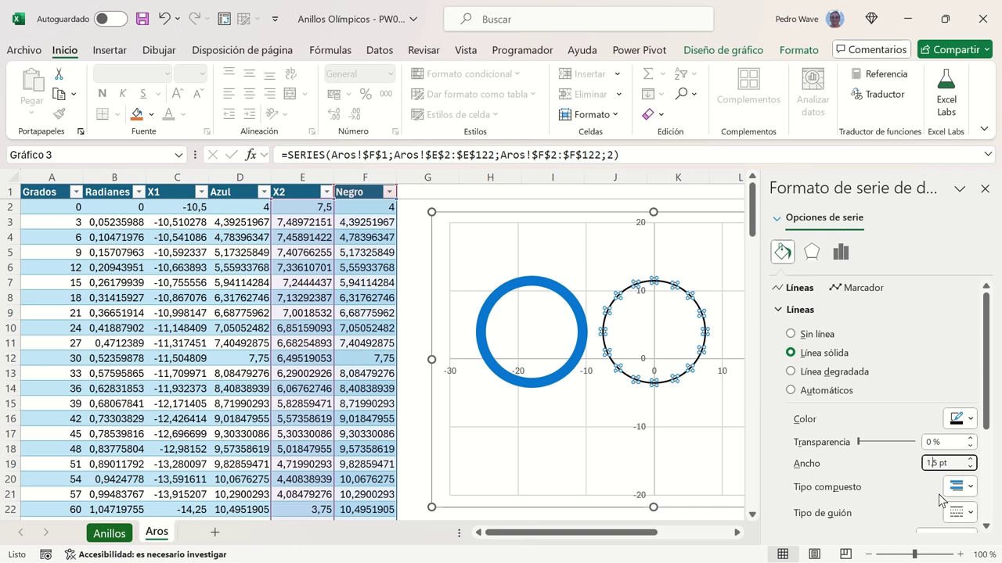
key("BackSpace")
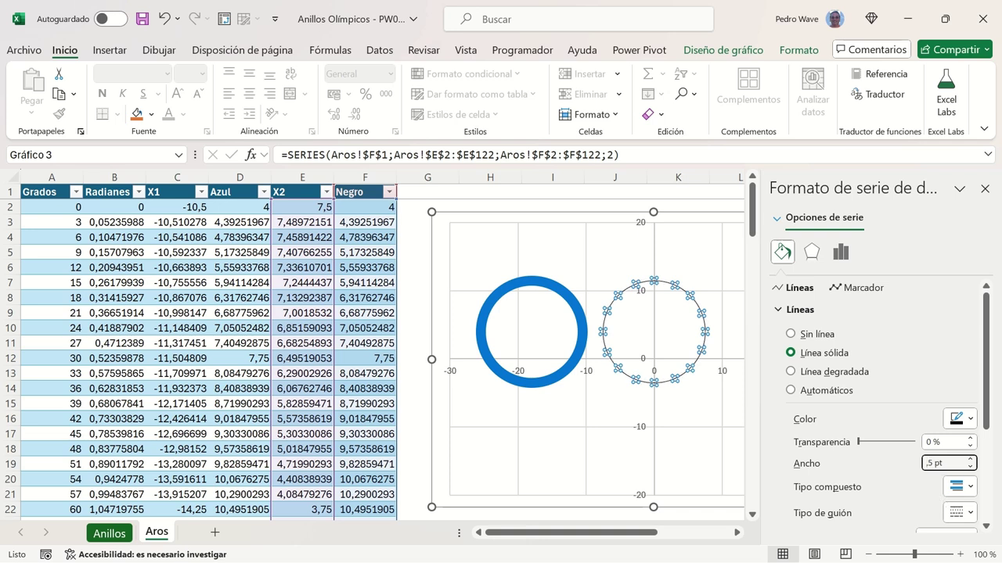
type("9")
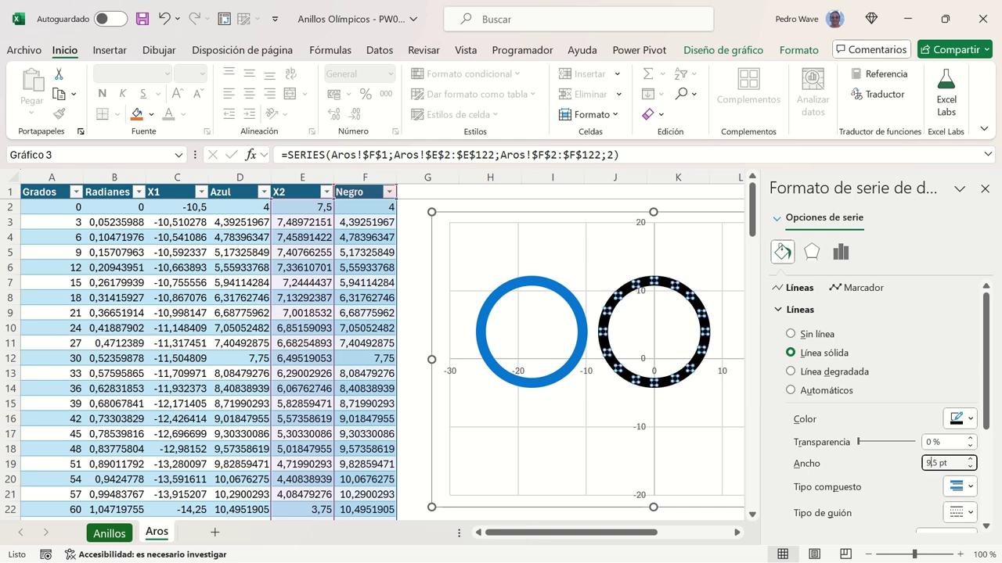
left_click(431, 194)
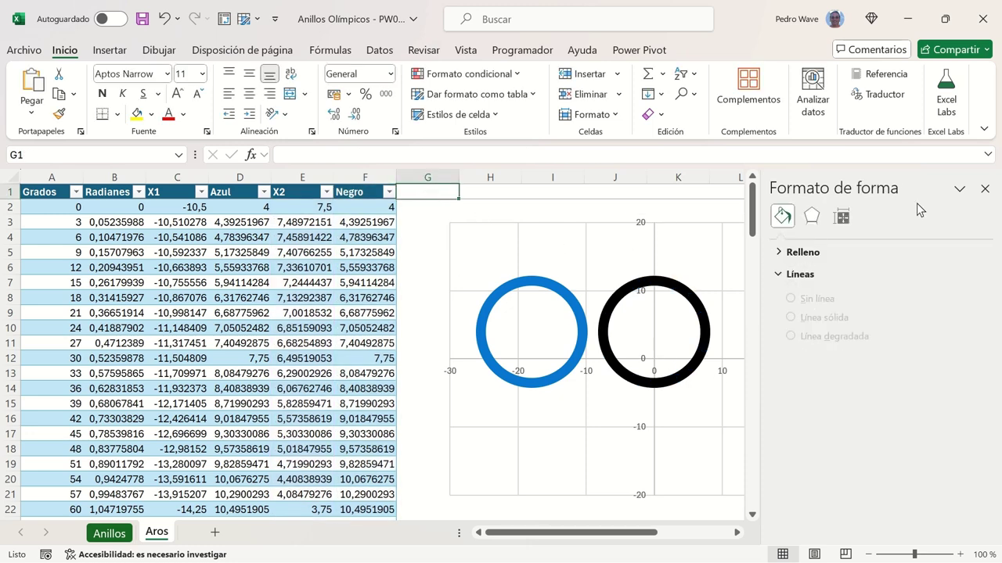
left_click(985, 189)
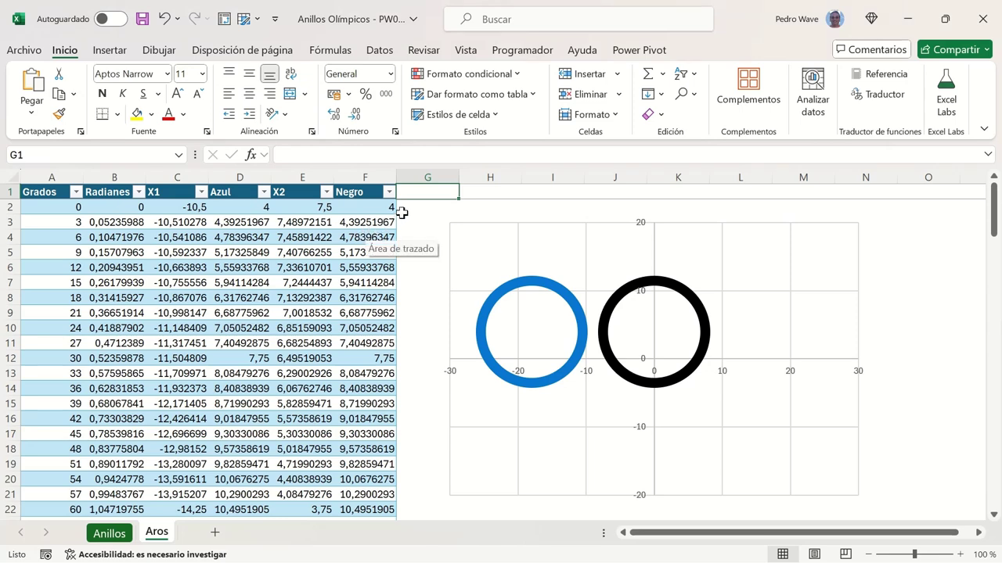
Step: Resize the table to the range $A$1:$H$122 so it extends through column H
left_click(379, 194)
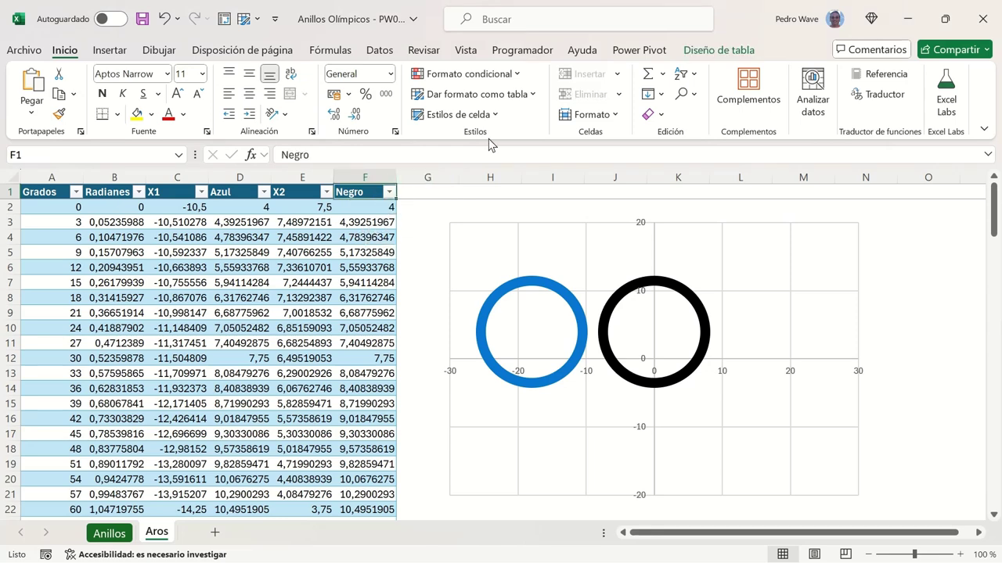
left_click(688, 51)
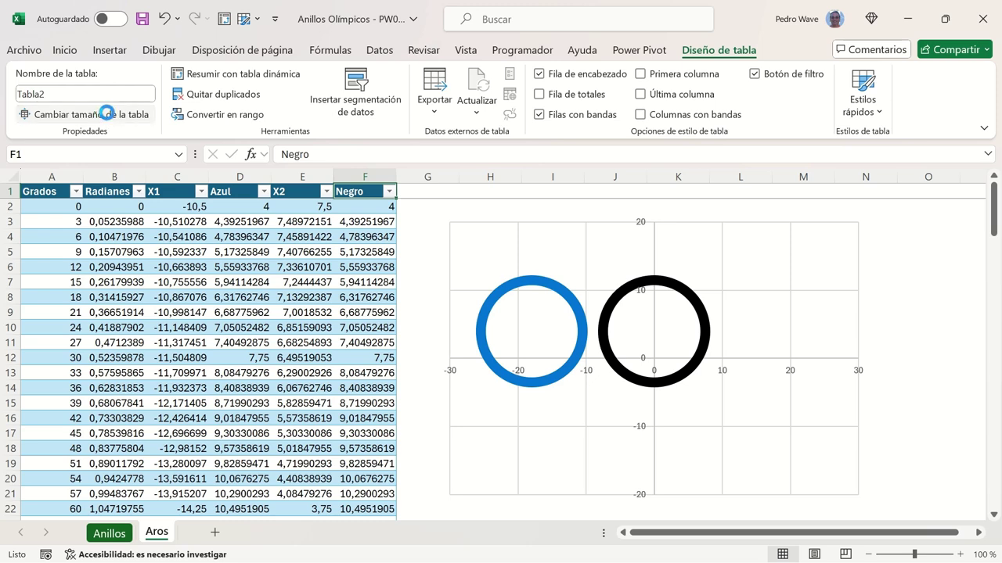
left_click(106, 114)
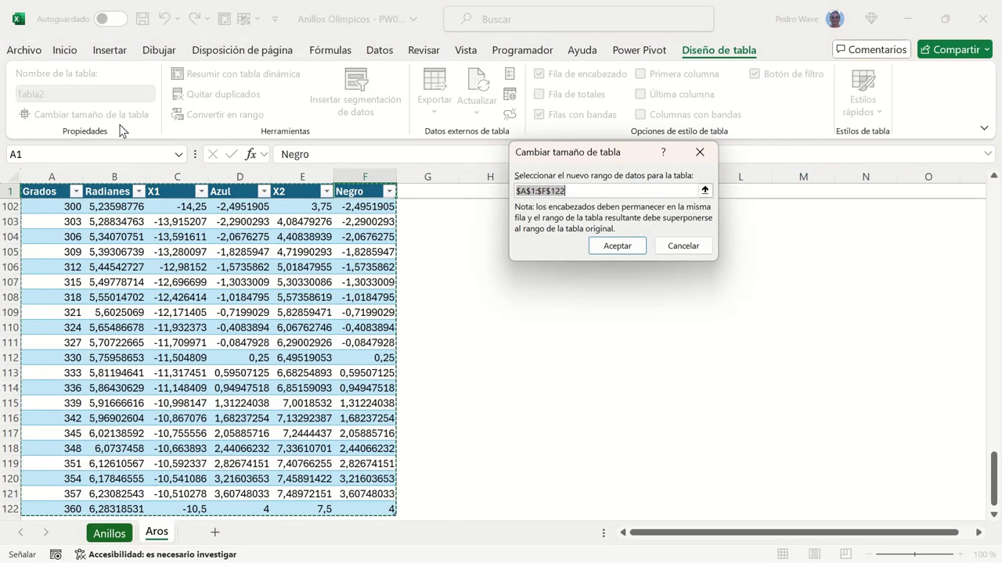
left_click(538, 191)
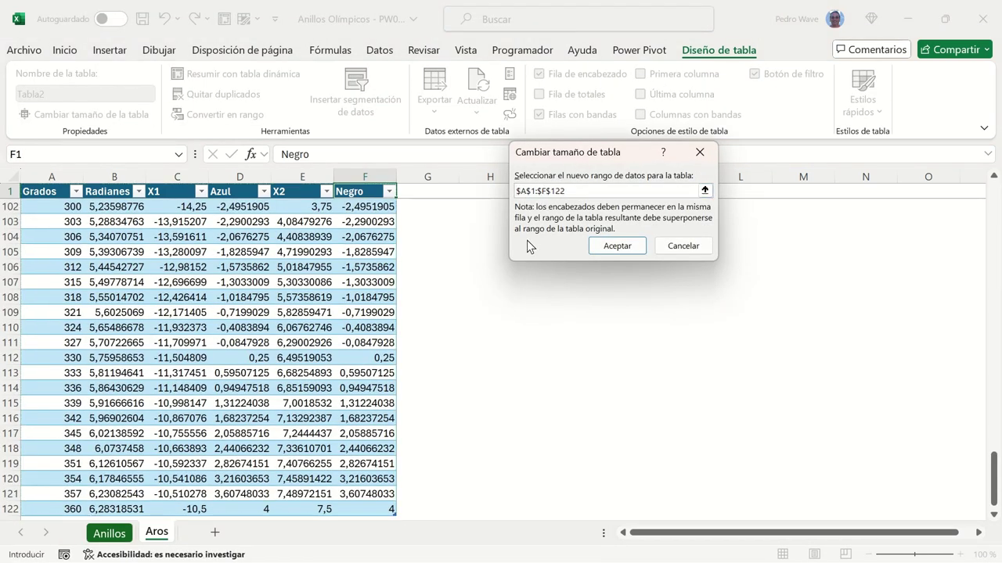
key("Delete")
type("H")
key("Return")
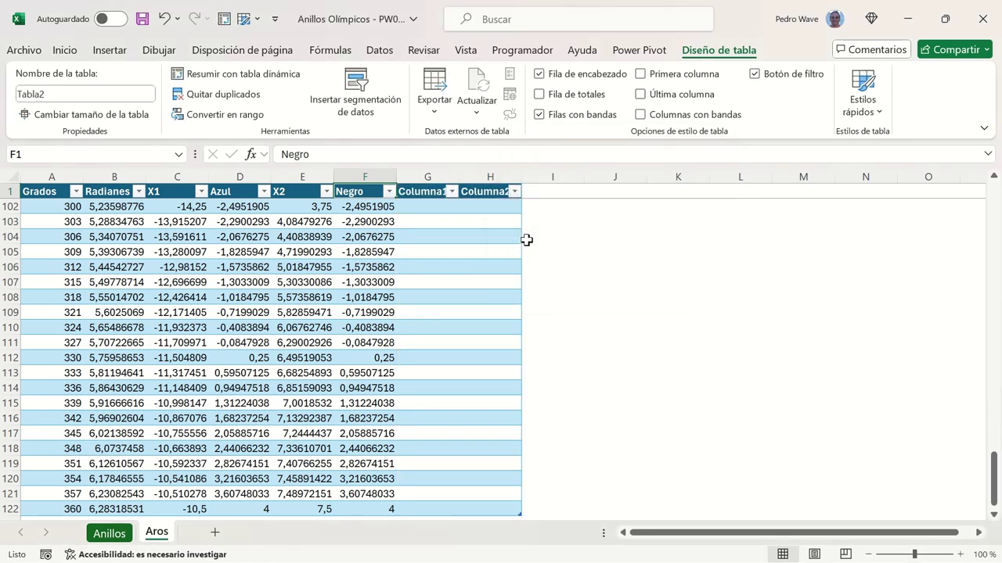
Step: Name the two new column headers X3 and Rojo
left_click(438, 193)
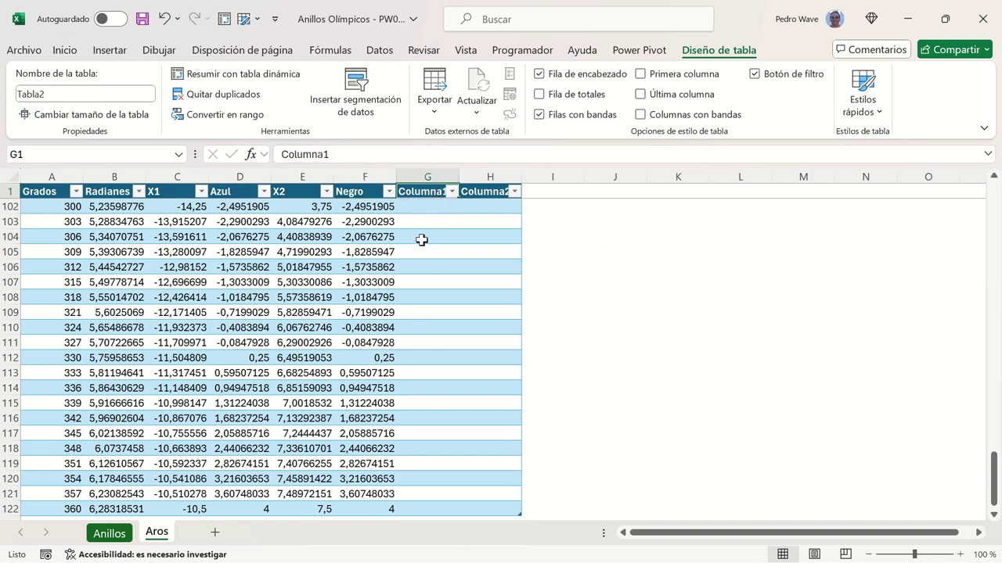
type("X4")
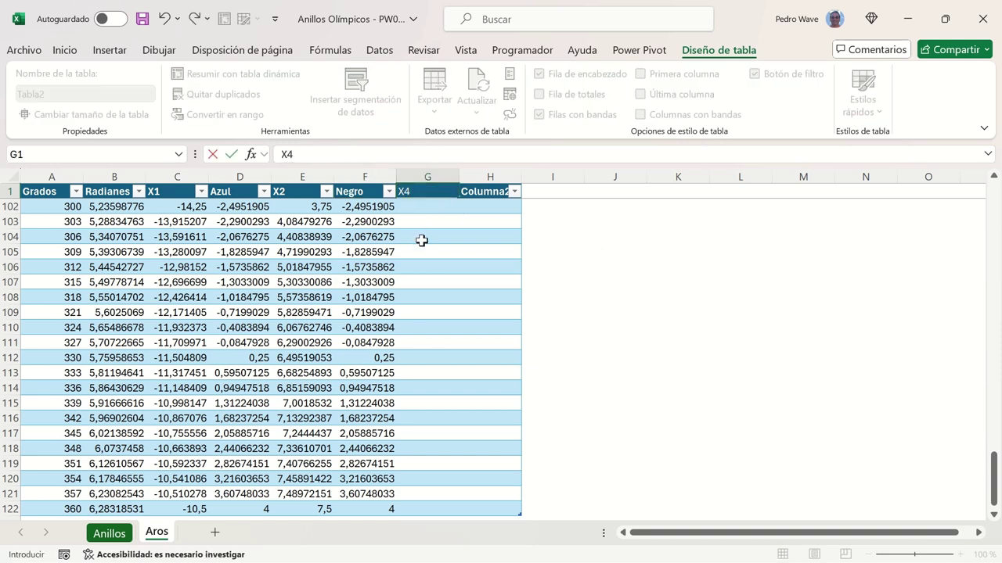
type("3")
key("Tab")
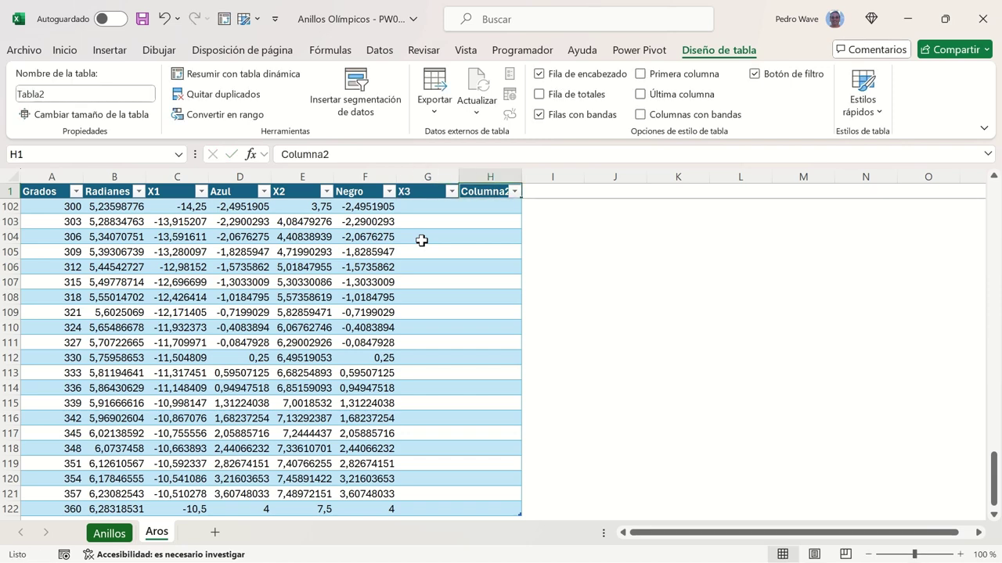
type("Rojo")
key("Return")
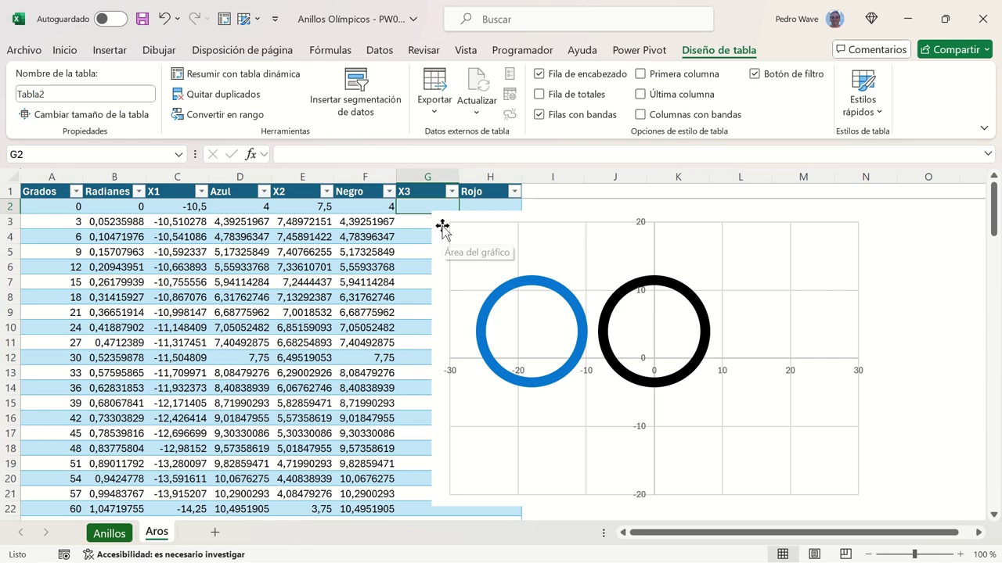
Step: Nudge the chart to the right so it sits clear of the table
left_click(443, 226)
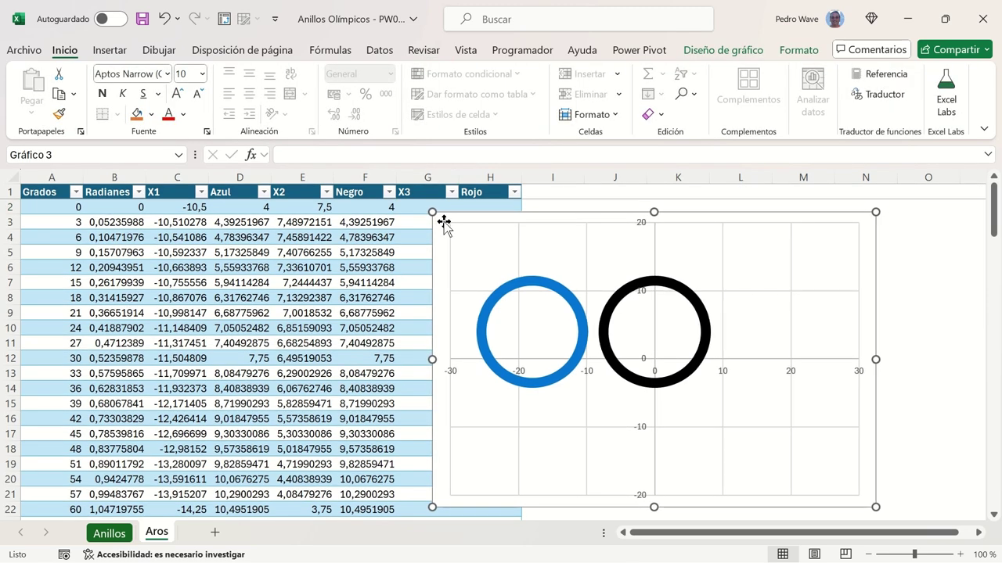
key("Right")
key("Right")
key("Right")
key("Right")
key("Right")
key("Right")
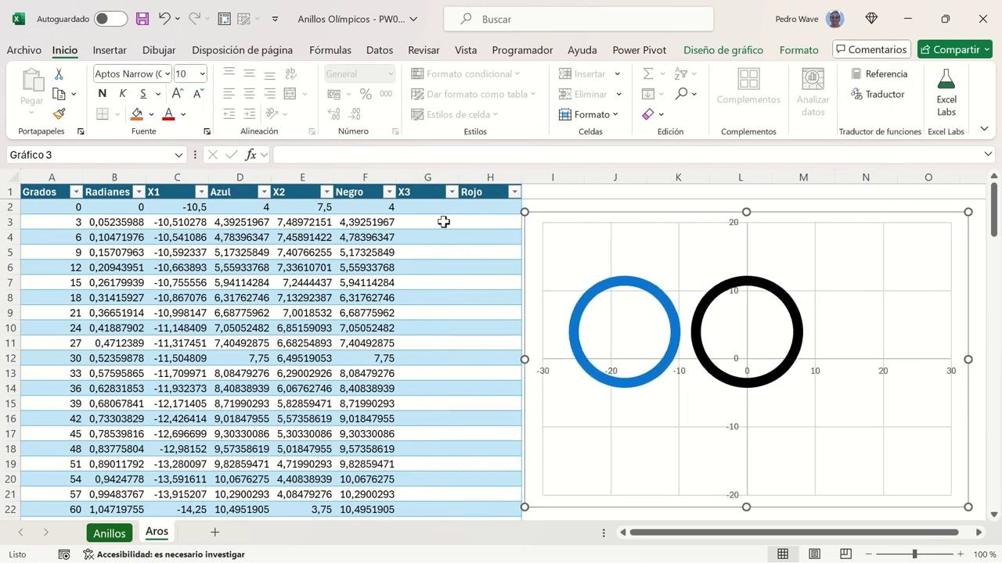
key("Right")
key("Right")
key("Right")
key("Right")
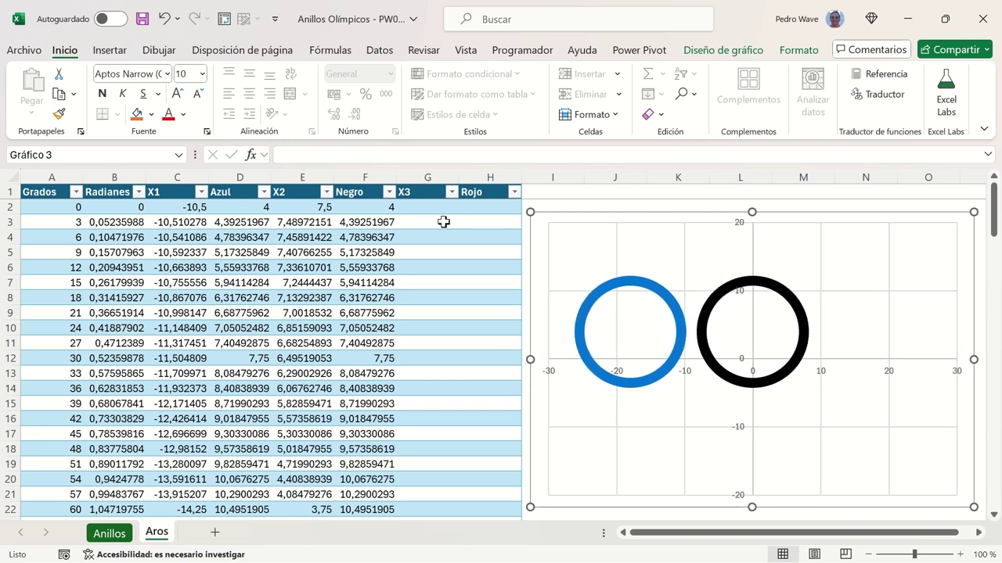
left_click(443, 212)
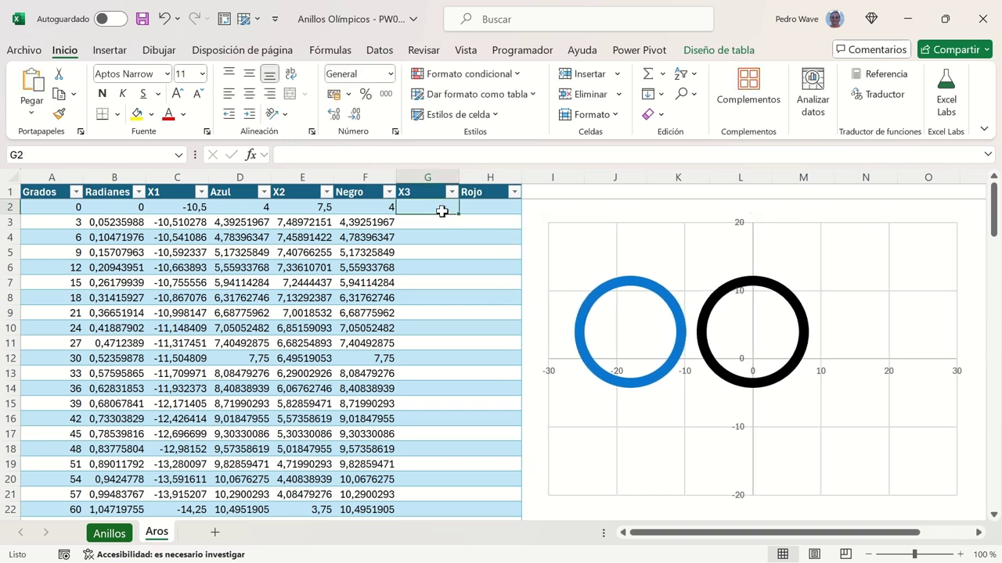
left_click(260, 208)
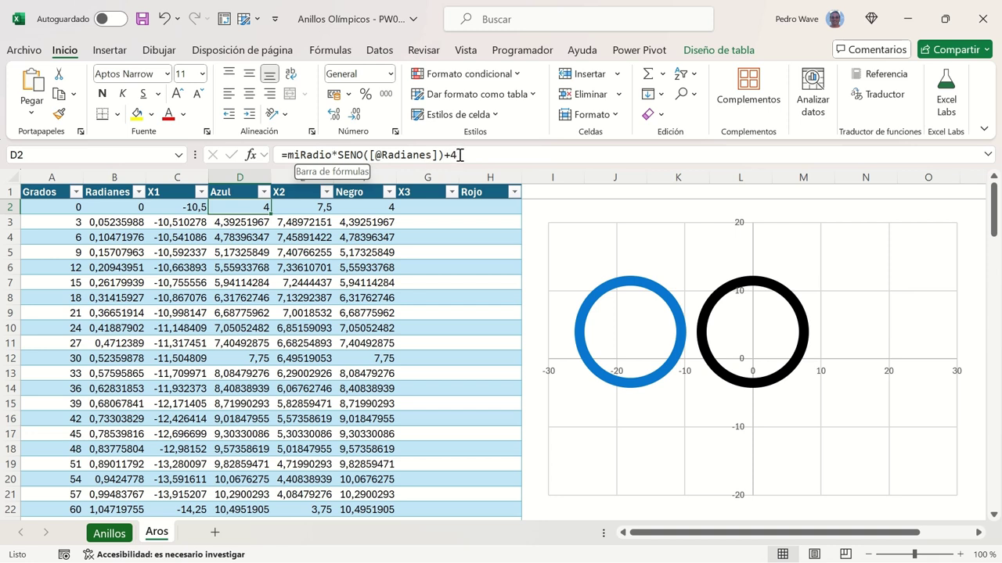
left_click_drag(461, 154, 286, 155)
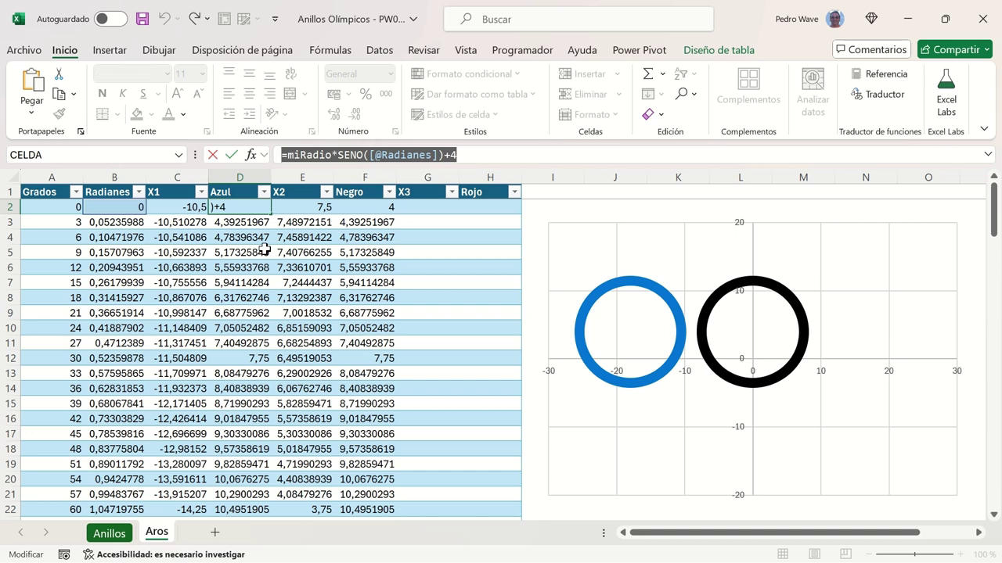
left_click(414, 207)
key("Escape")
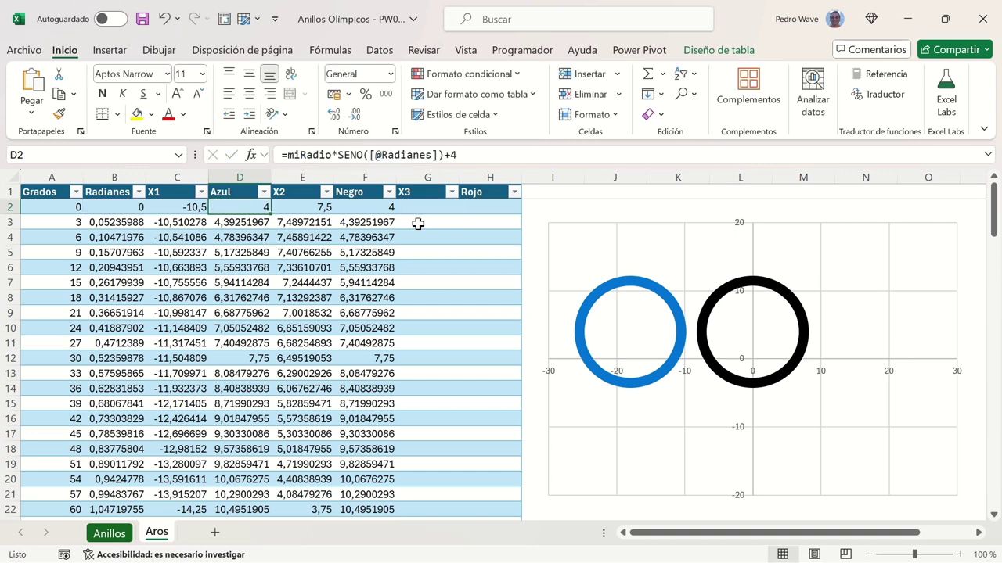
left_click(423, 205)
left_click(419, 159)
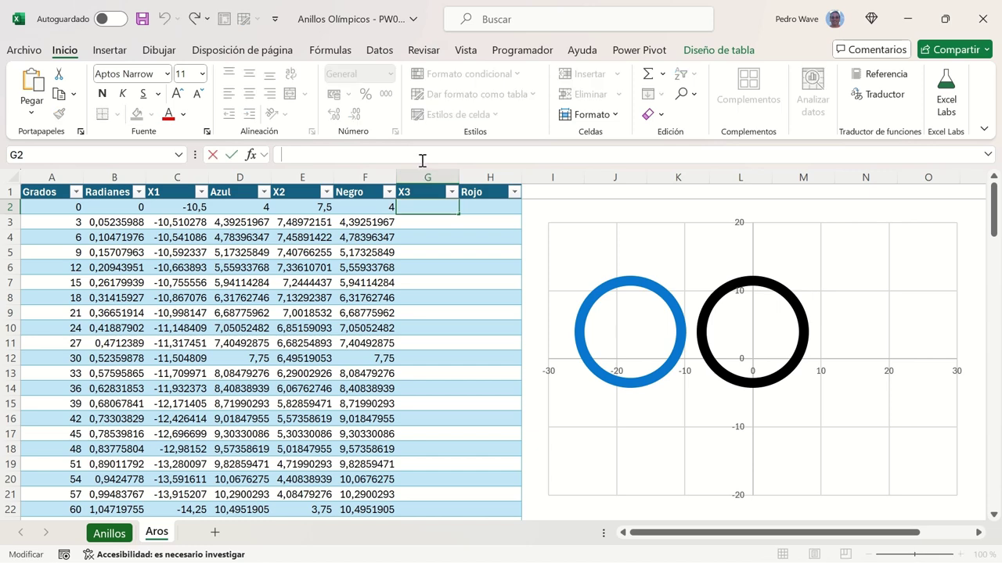
key("ctrl+v")
key("Return")
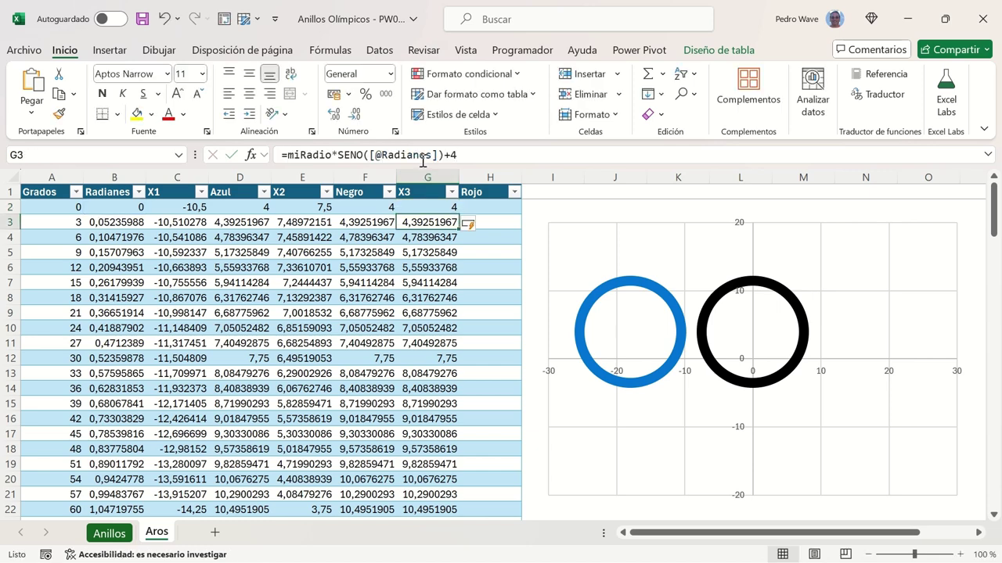
key("Up")
key("Right")
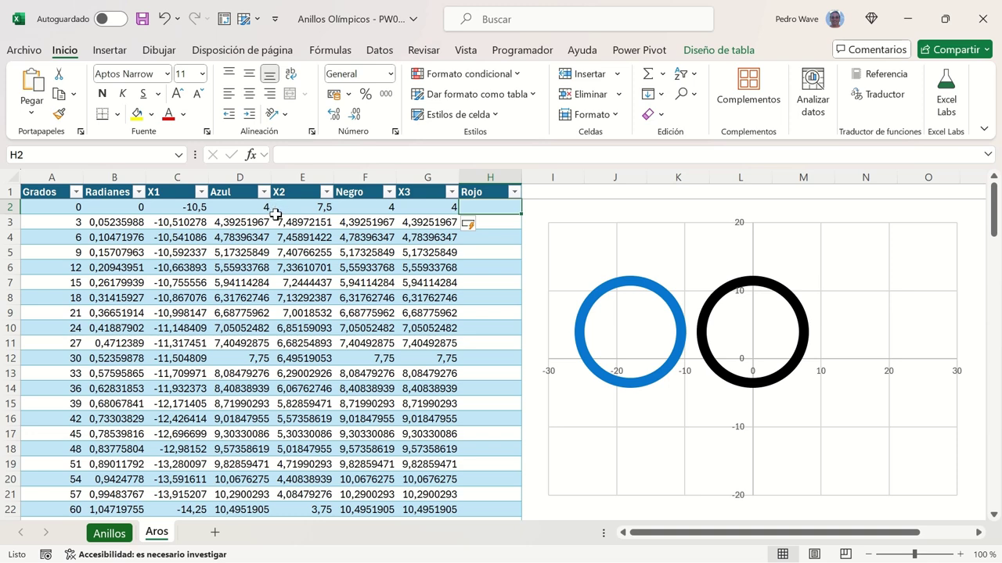
Step: Change the X3 formula in G2 so its offset becomes 18 instead of 4
left_click(194, 207)
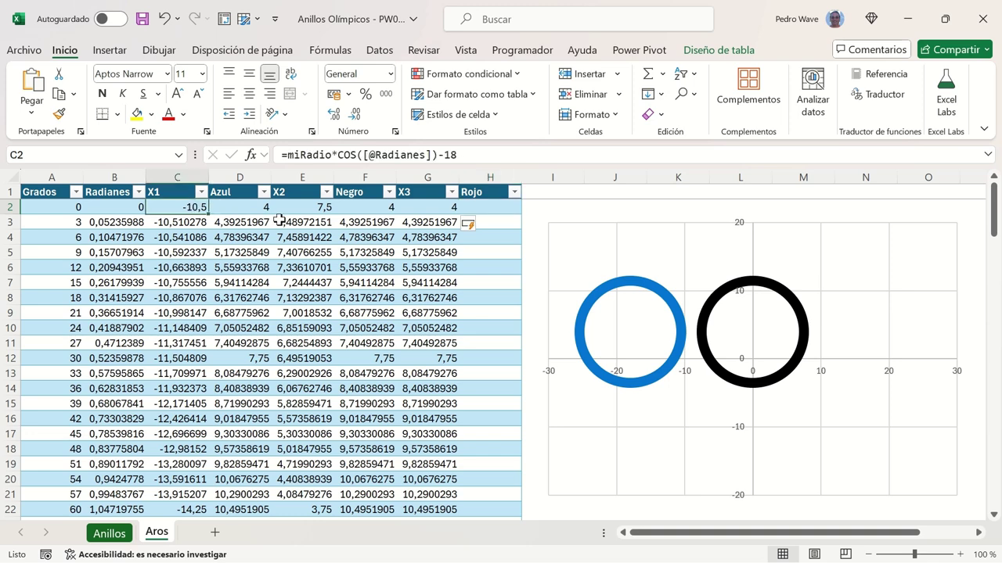
left_click(423, 208)
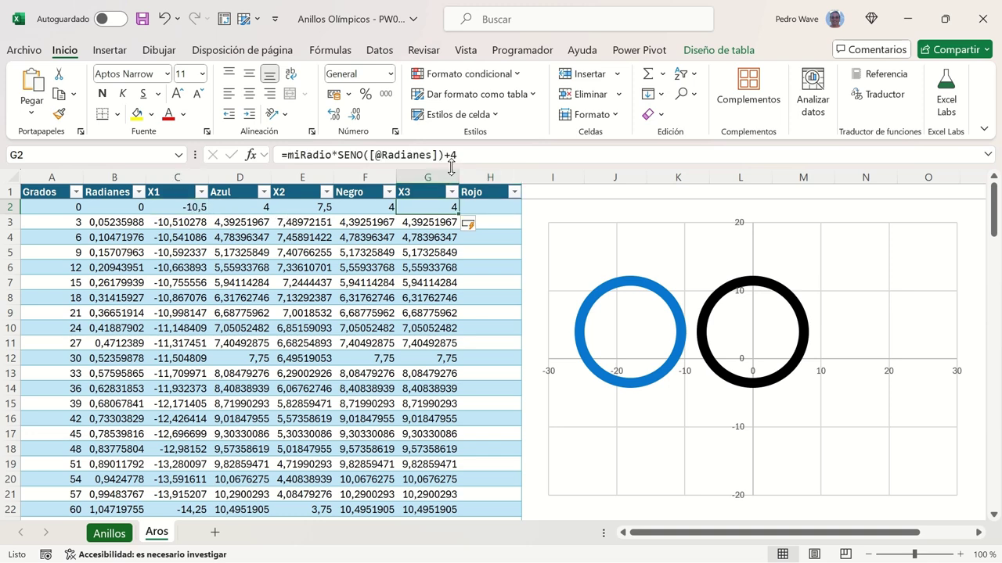
left_click(462, 156)
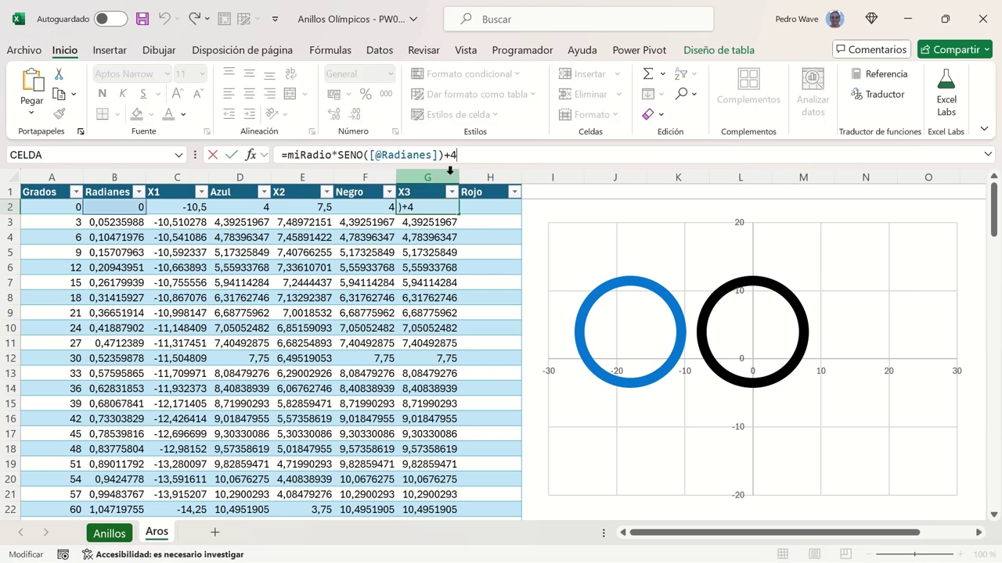
key("BackSpace")
type("18")
key("Return")
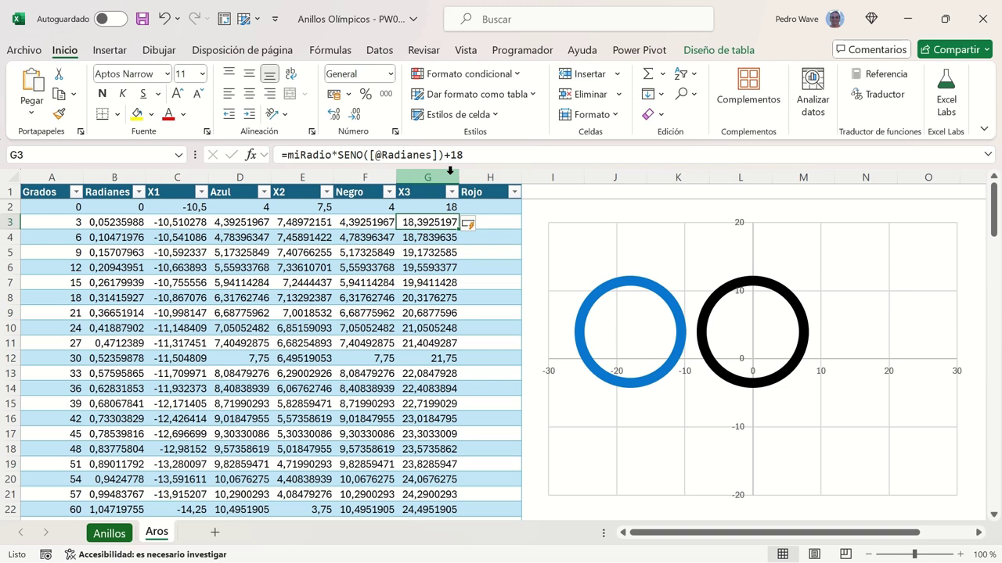
Step: Copy the Azul sine formula from D2 into H2 to fill the Rojo column
left_click(266, 212)
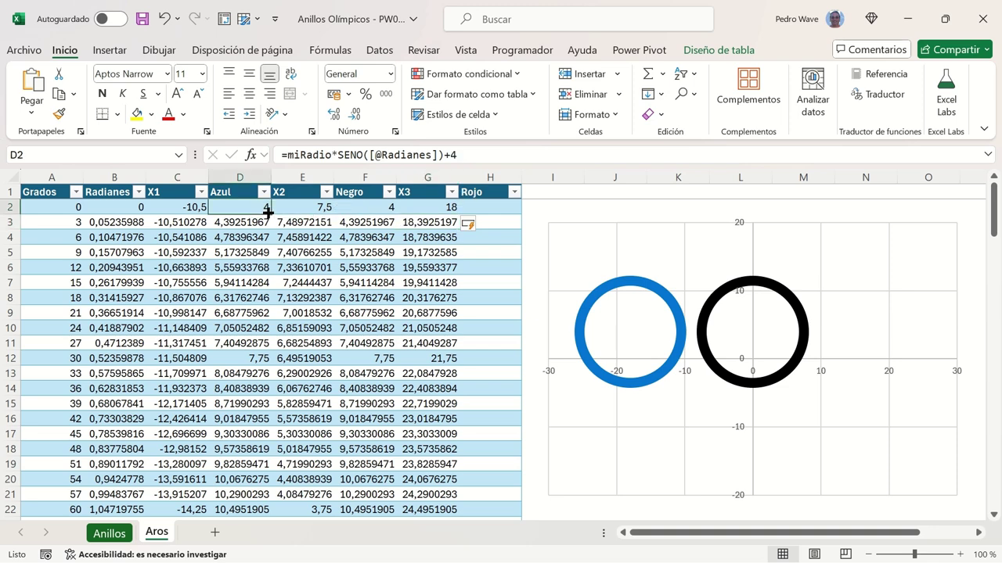
left_click_drag(462, 155, 280, 155)
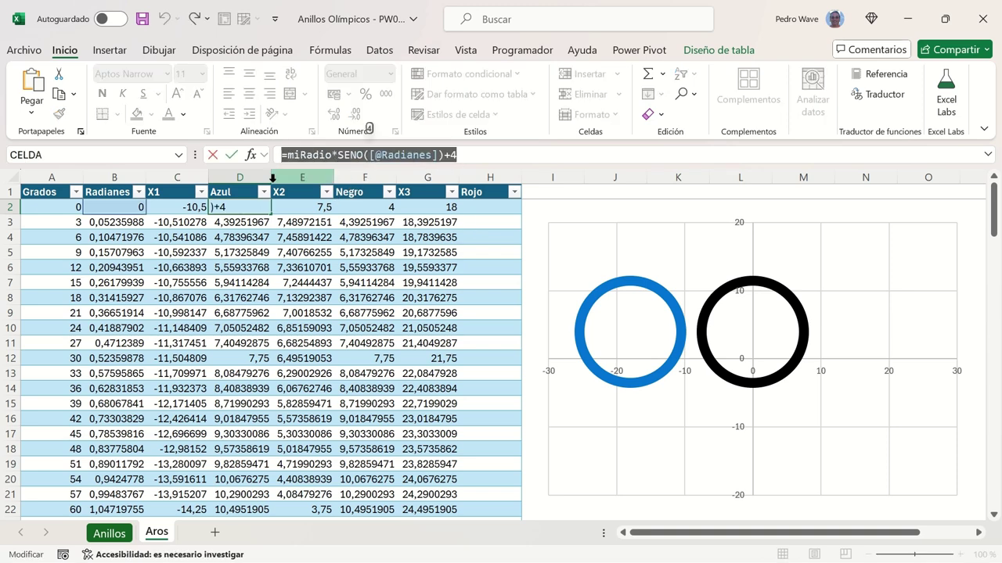
key("Escape")
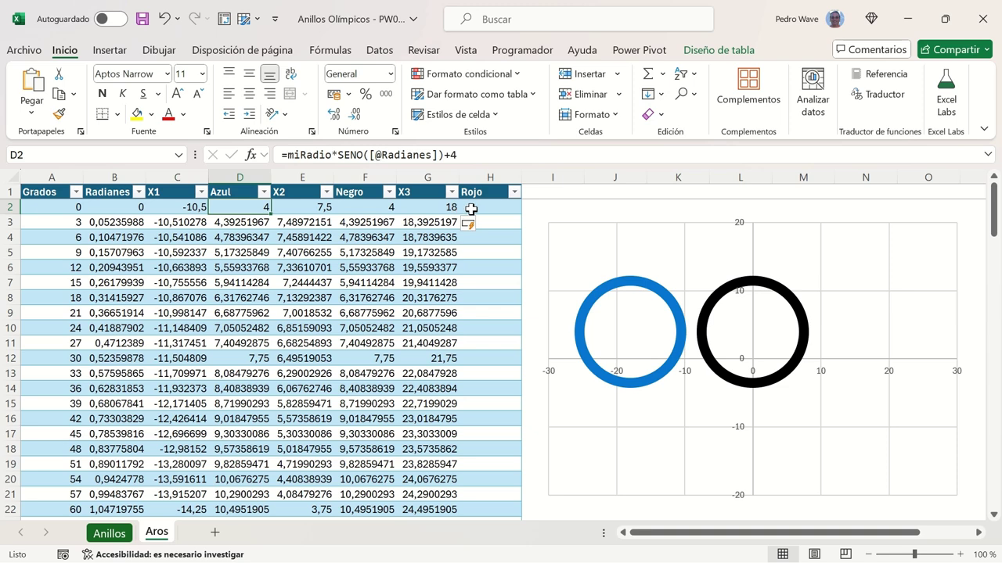
left_click(471, 209)
left_click(453, 159)
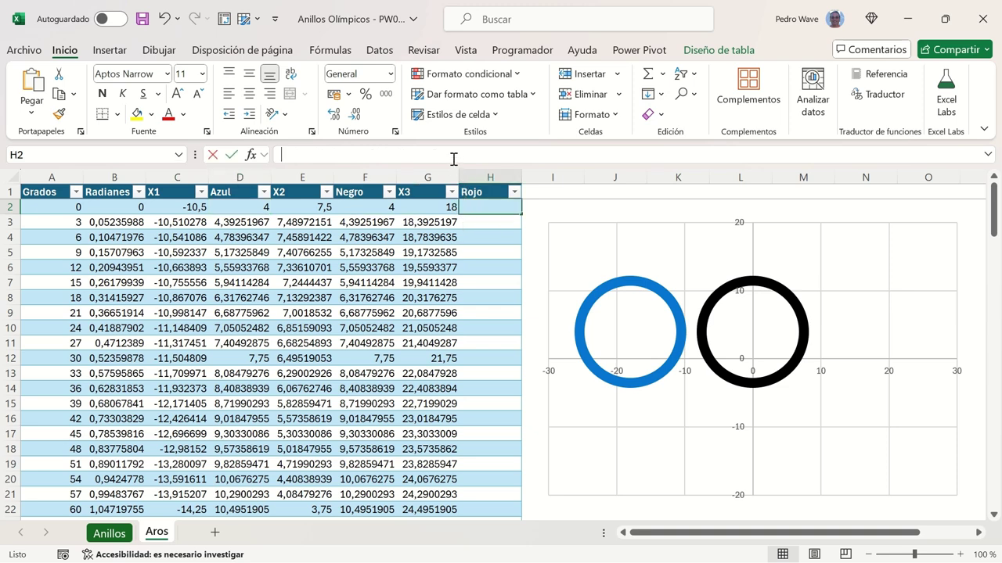
type("=miRadio*SENO([@Radianes])+4")
key("Return")
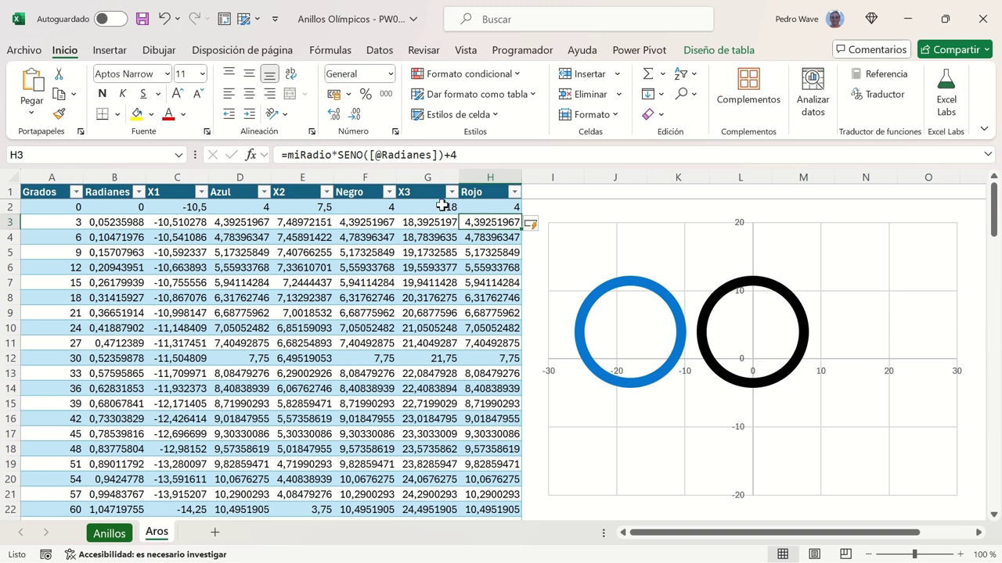
Step: In Seleccionar datos, add a new chart series named from the Rojo header (H1)
left_click(580, 255)
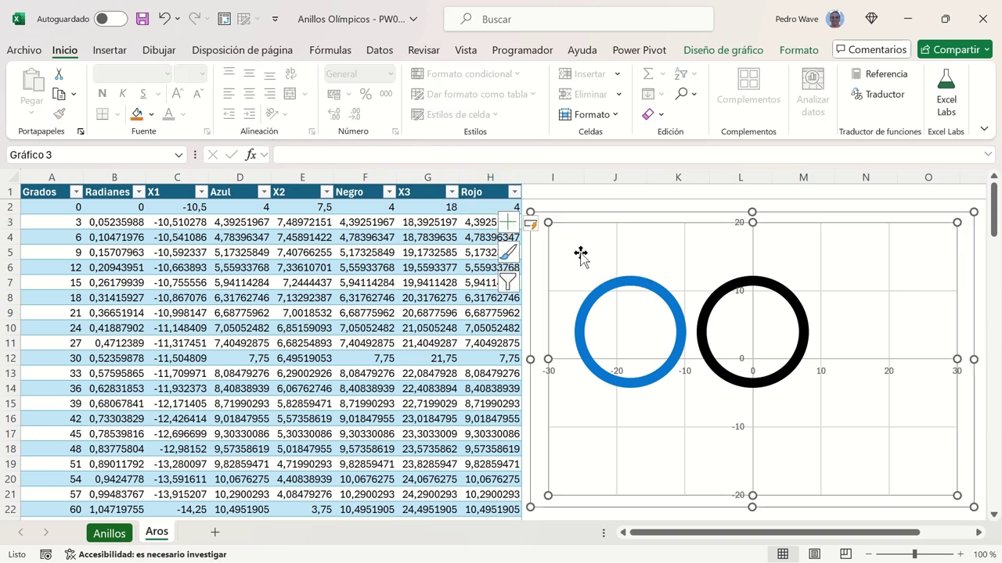
right_click(581, 256)
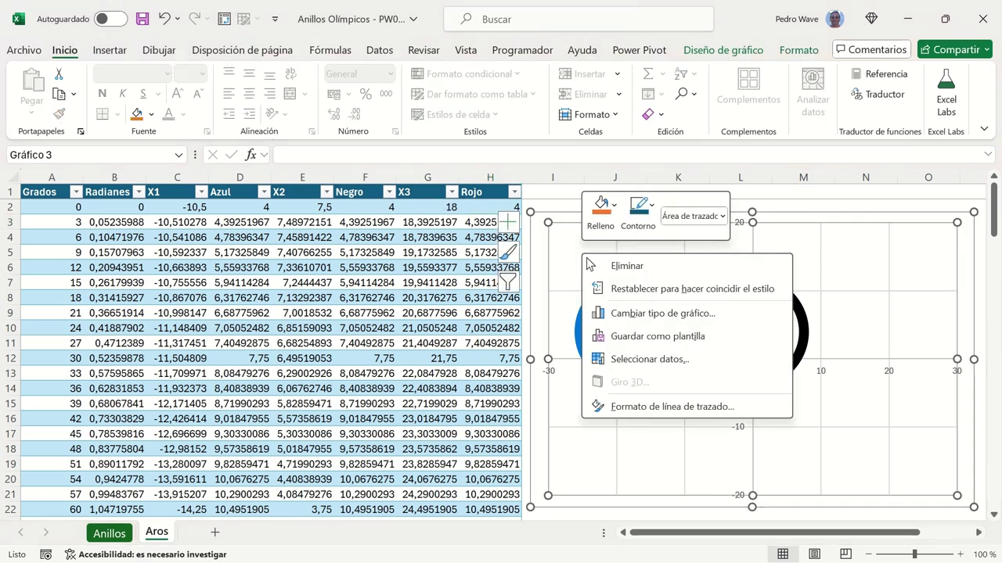
left_click(633, 359)
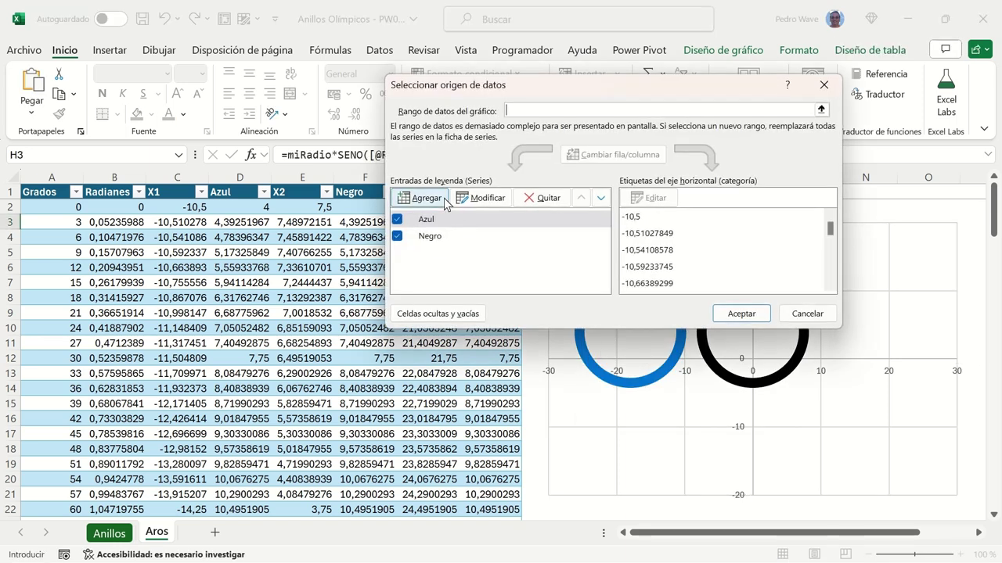
left_click(446, 202)
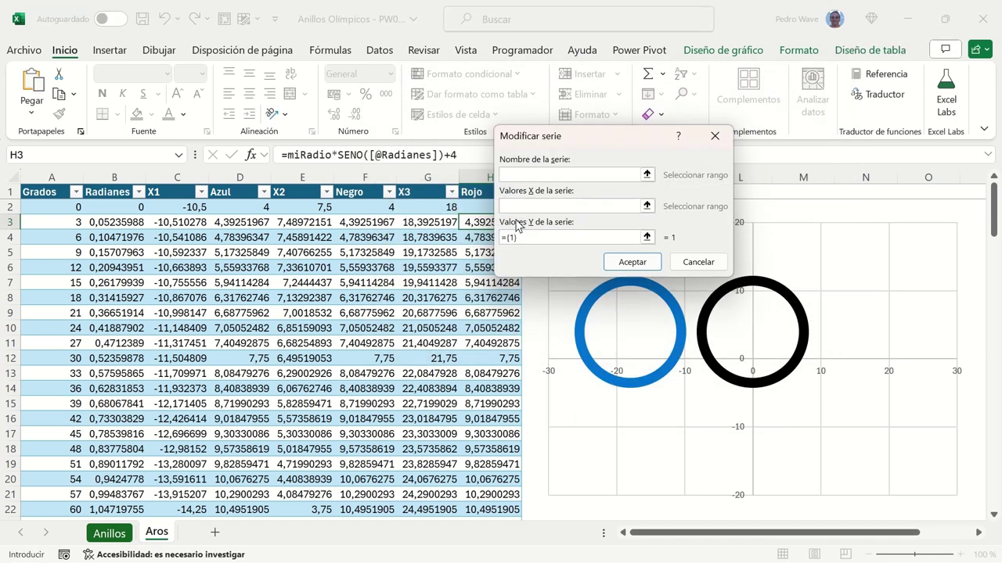
left_click(646, 174)
left_click(487, 192)
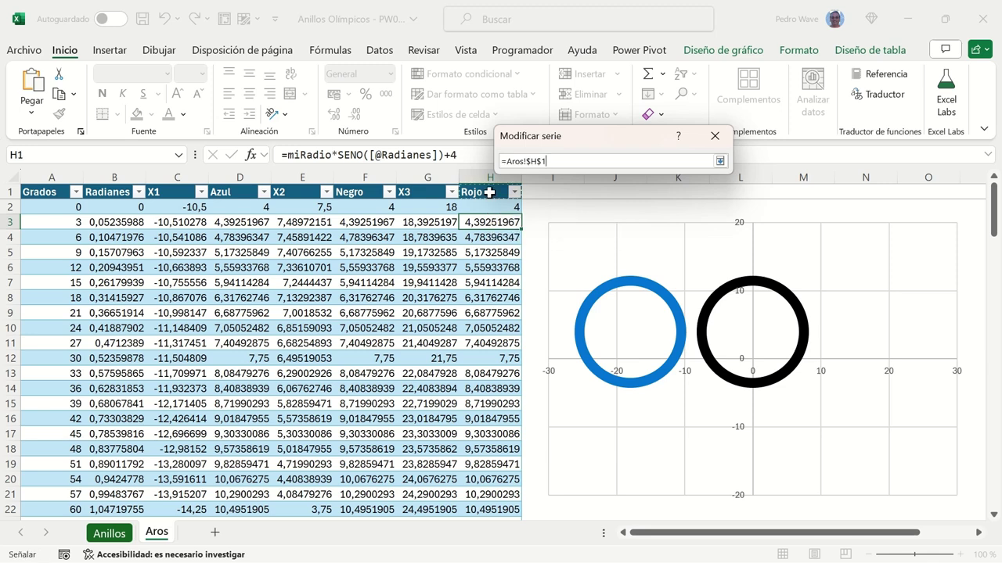
left_click(719, 161)
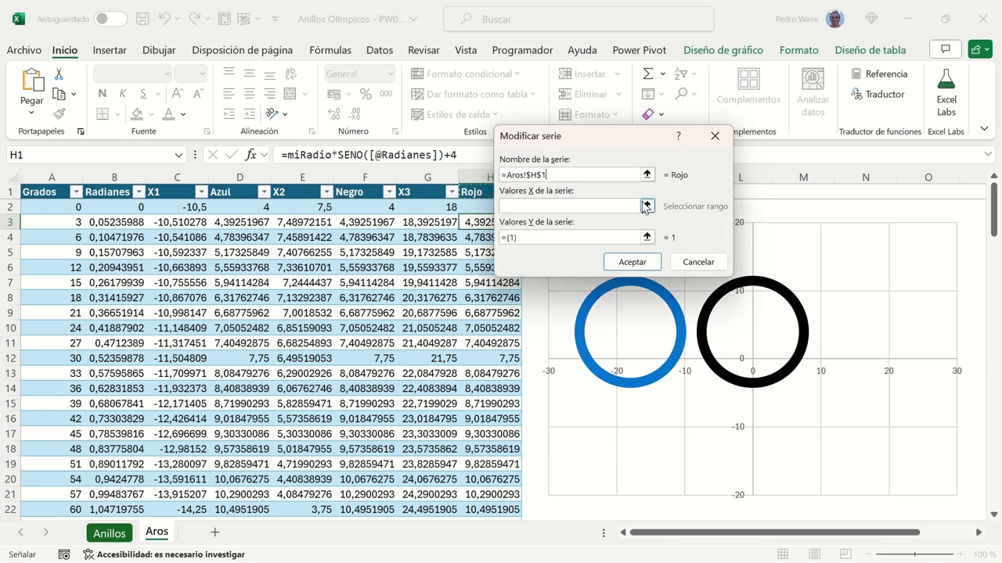
Step: Set the new series' X values to G2:G122 and Y values to H2:H122, then confirm
left_click(647, 205)
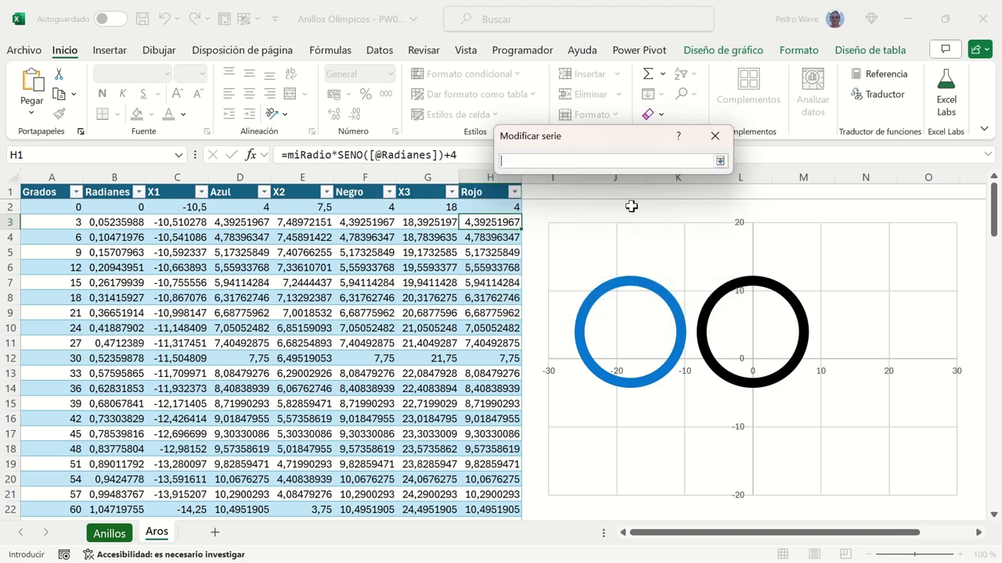
left_click(450, 208)
key("End")
key("shift+Down")
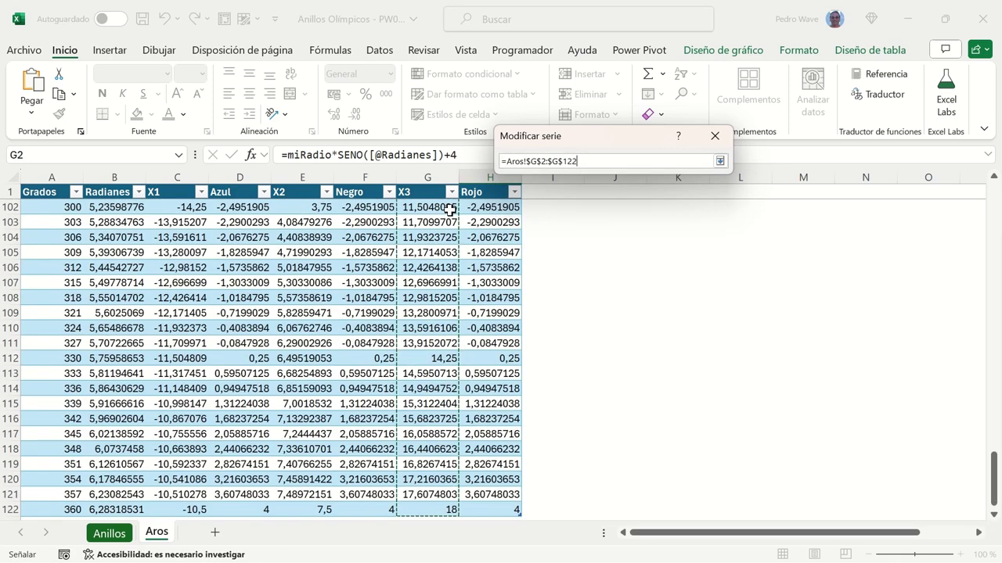
left_click(718, 161)
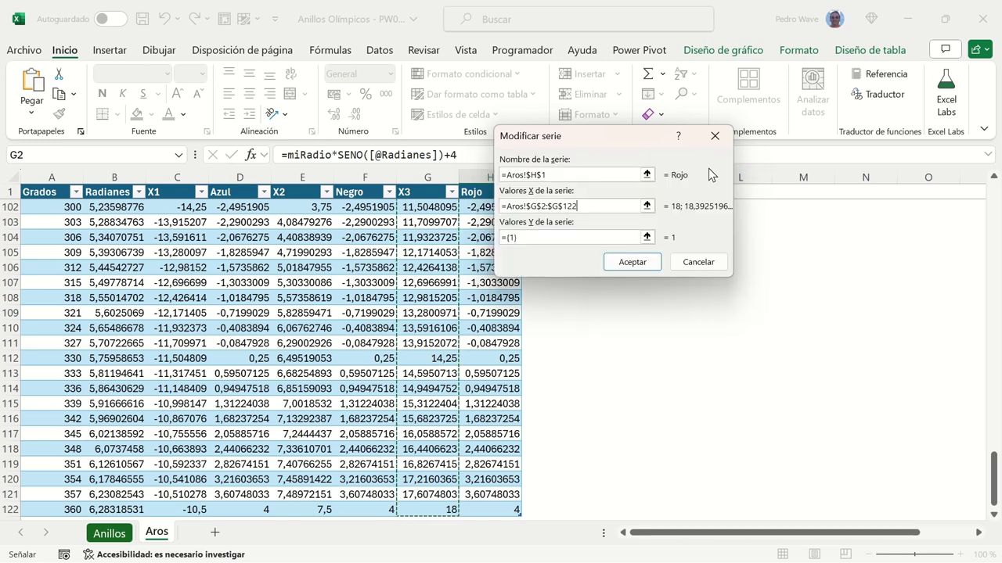
left_click(648, 233)
left_click(499, 195)
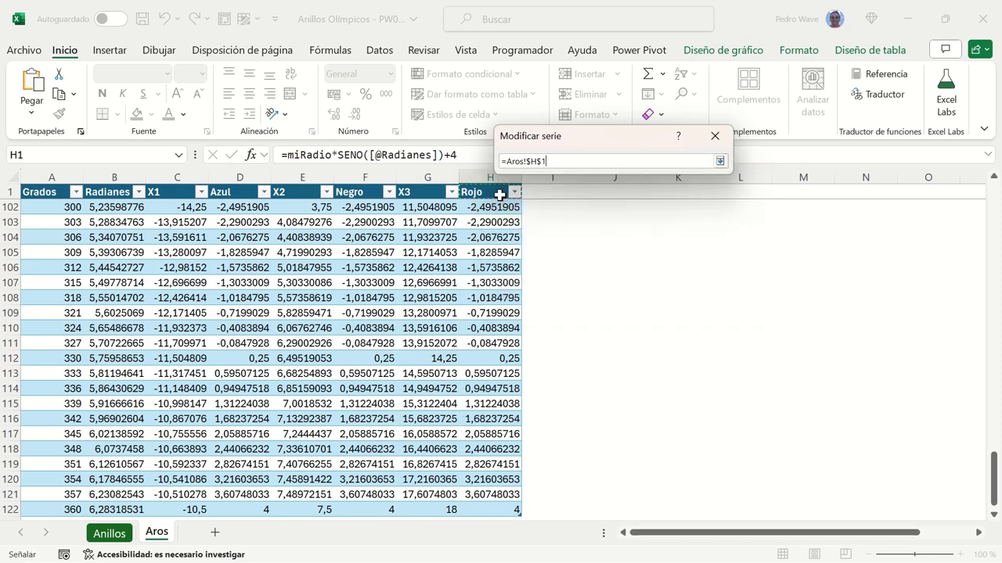
key("Down")
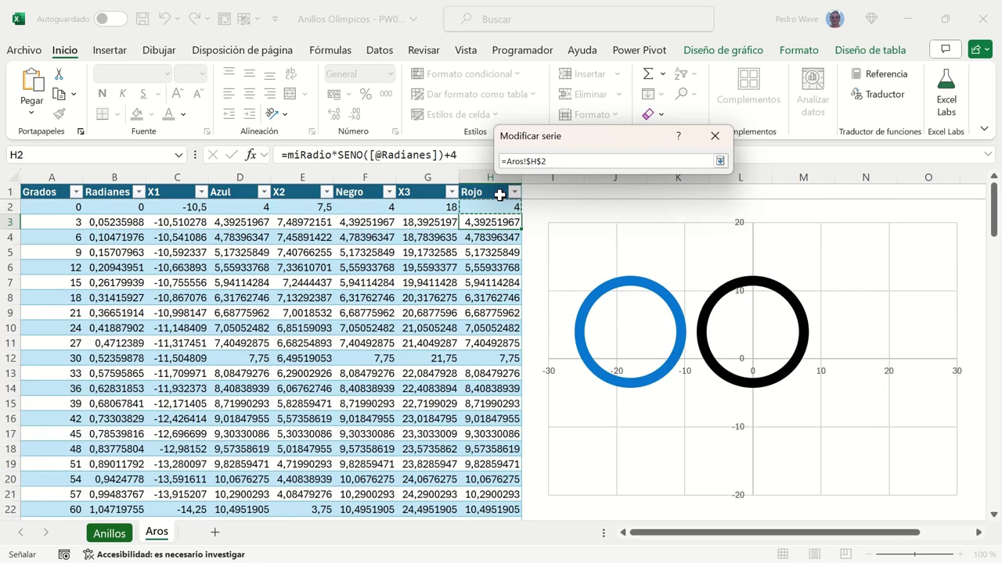
key("ctrl+shift+Down")
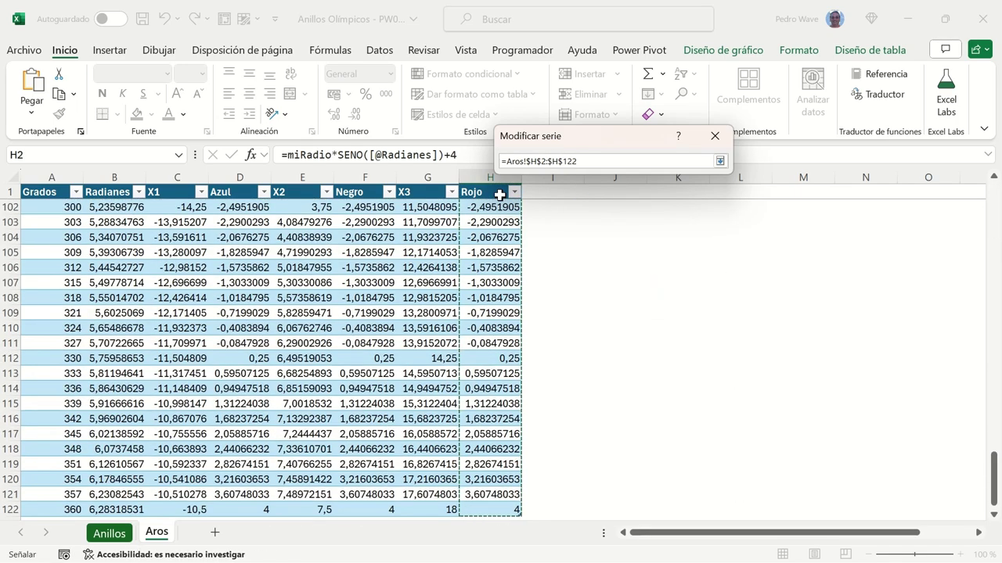
left_click(719, 161)
left_click(637, 262)
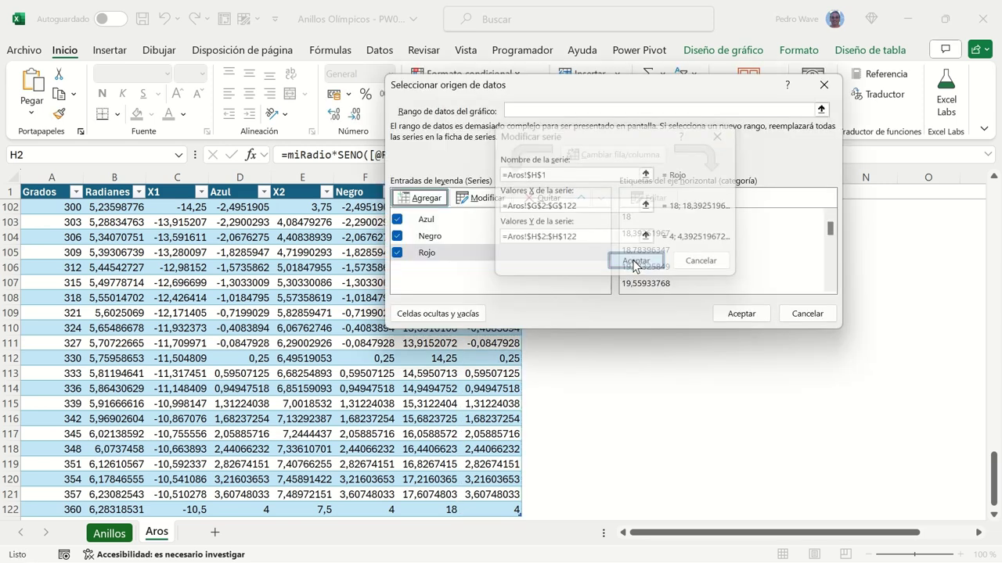
left_click(721, 316)
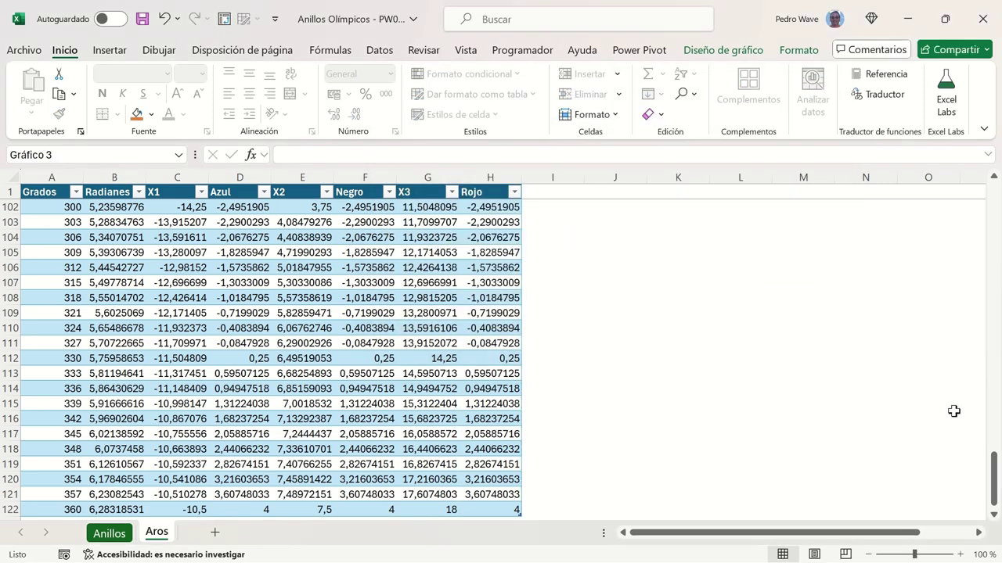
left_click_drag(994, 469, 996, 205)
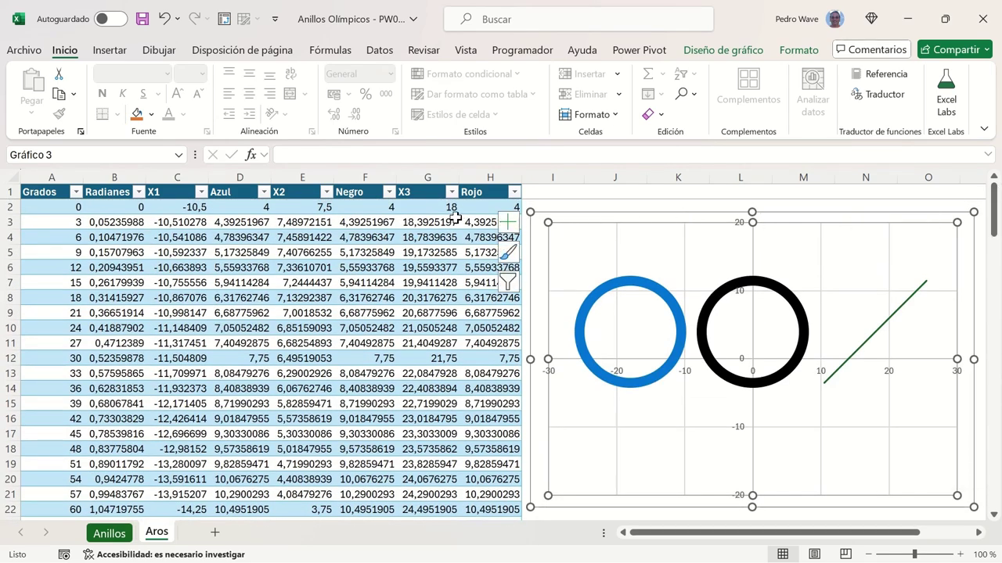
Step: Review the row 2 formulas and copy the X1 cosine formula from C2
left_click(452, 217)
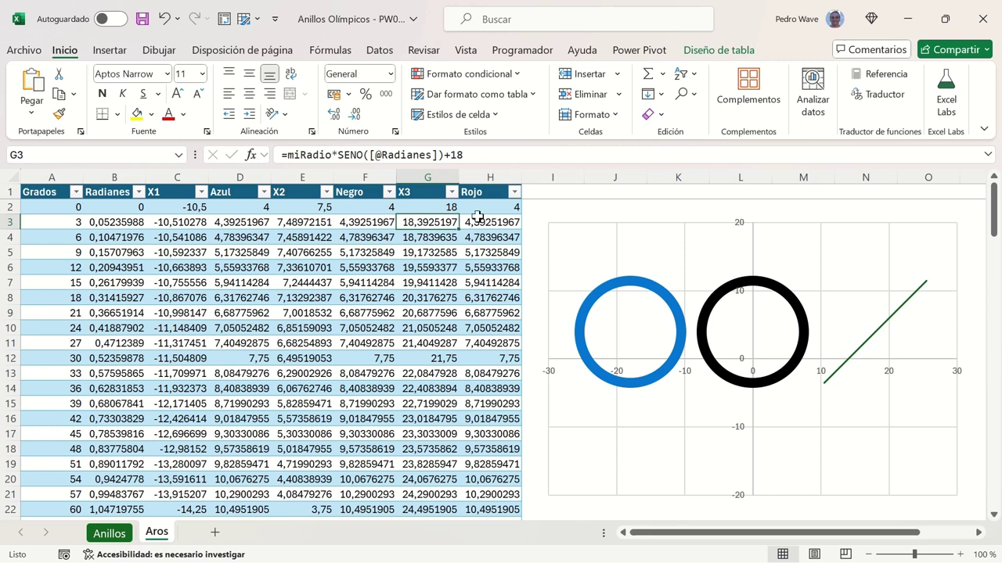
left_click(483, 217)
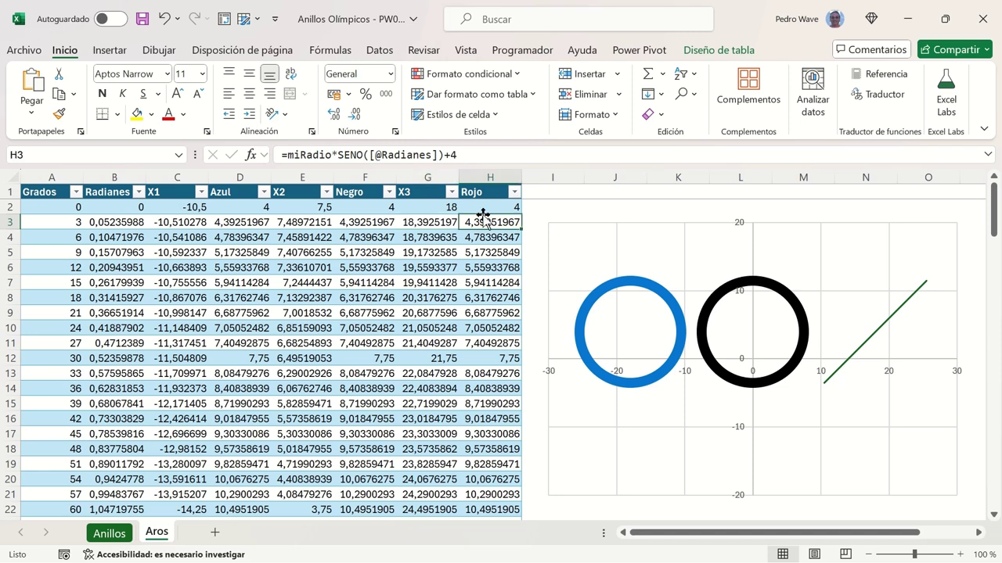
left_click(449, 207)
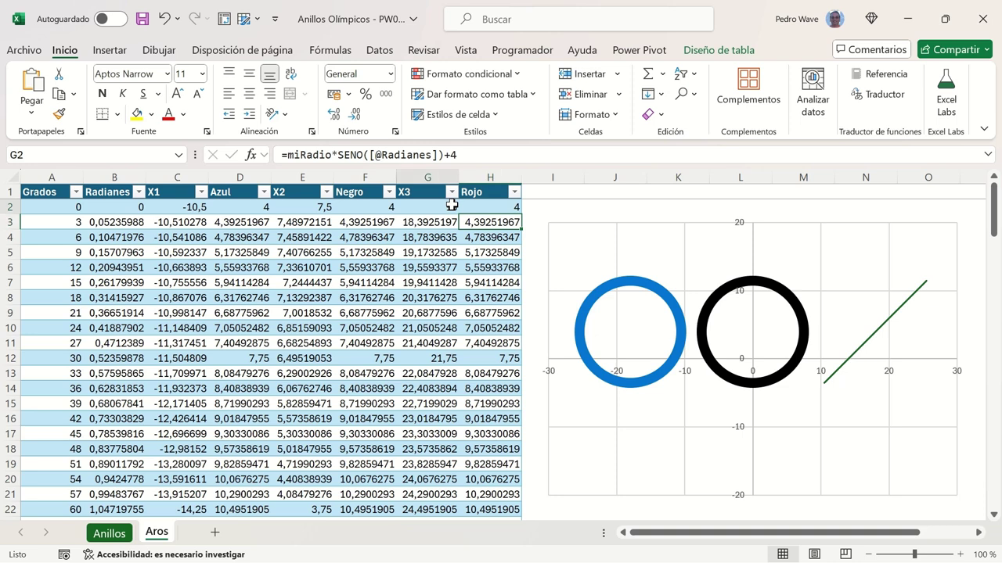
left_click(356, 205)
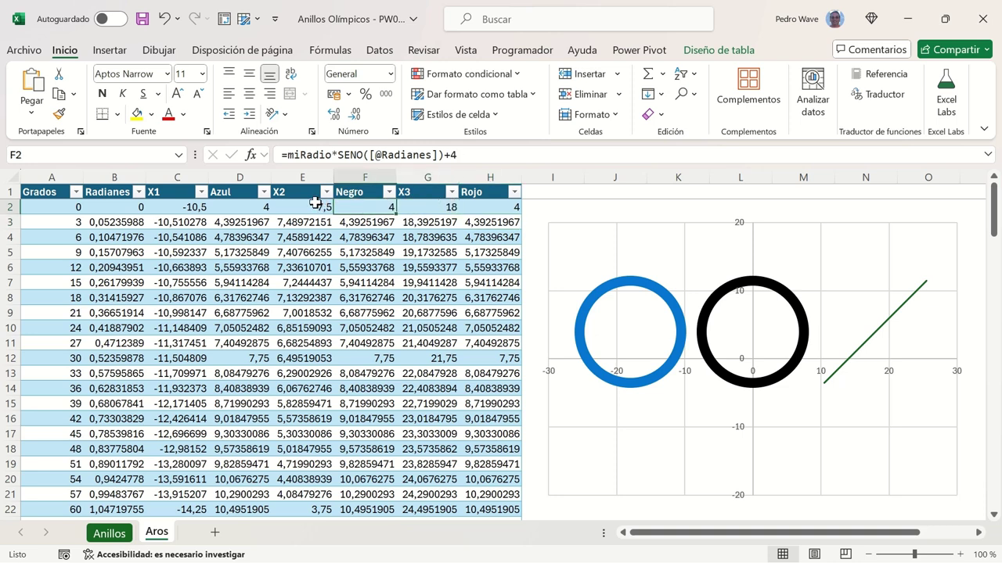
left_click(315, 203)
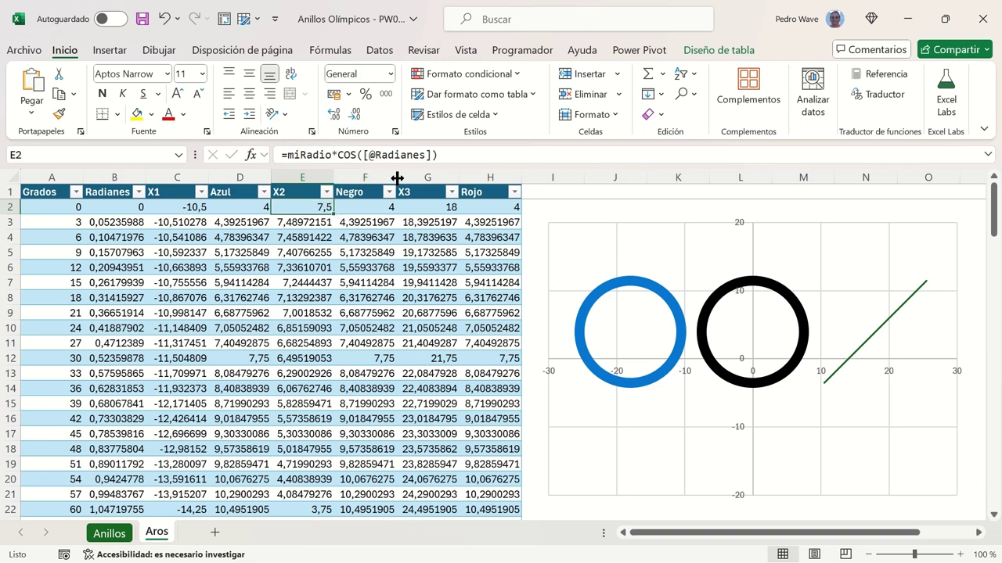
left_click(205, 210)
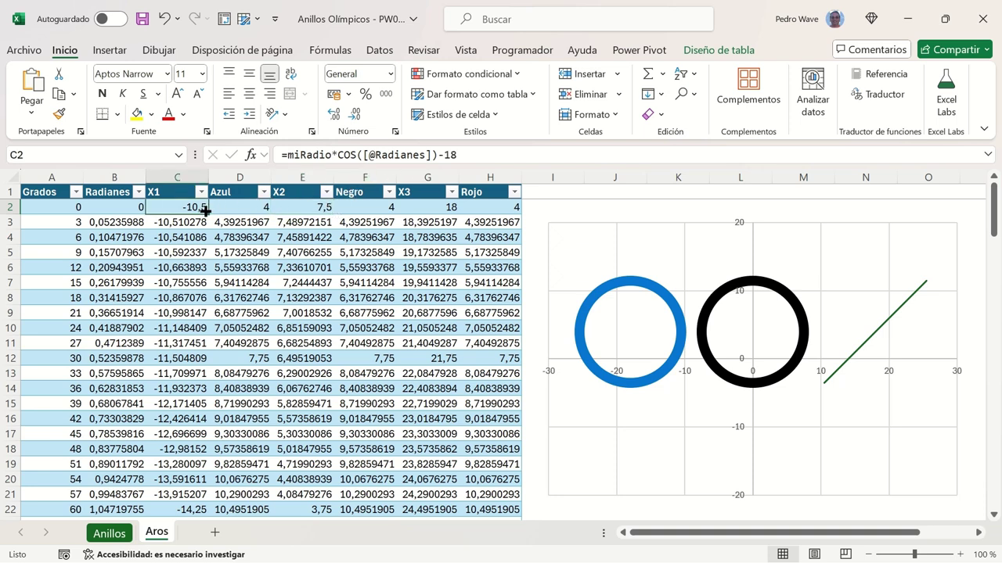
left_click_drag(465, 155, 260, 152)
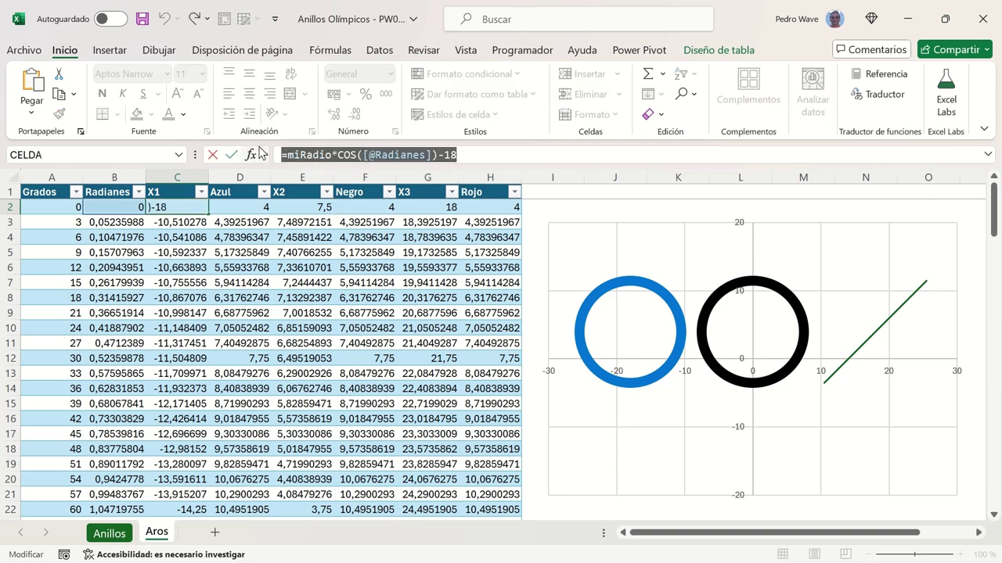
key("Escape")
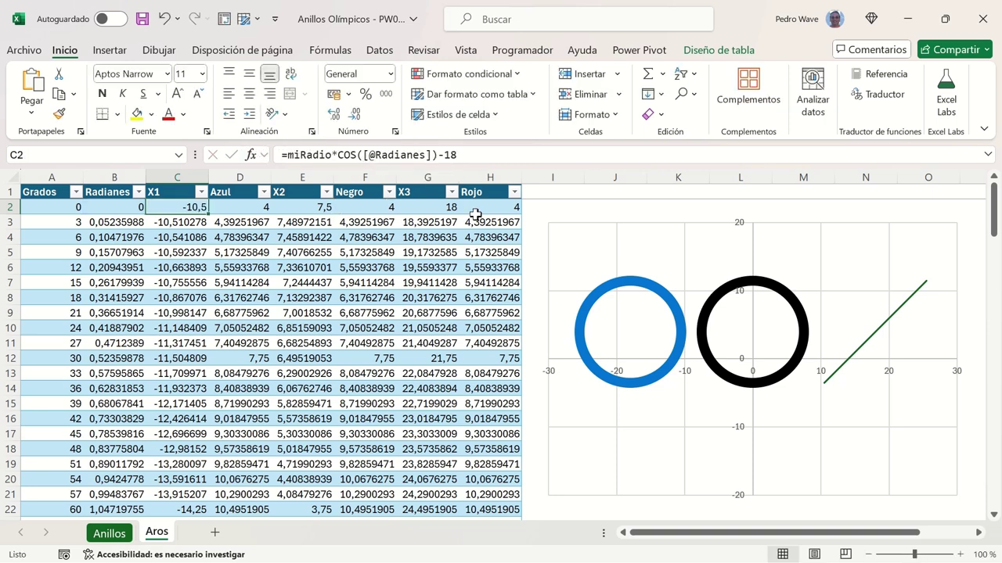
Step: Replace G2's formula with the cosine formula, changing its offset from -18 to +18
left_click(440, 210)
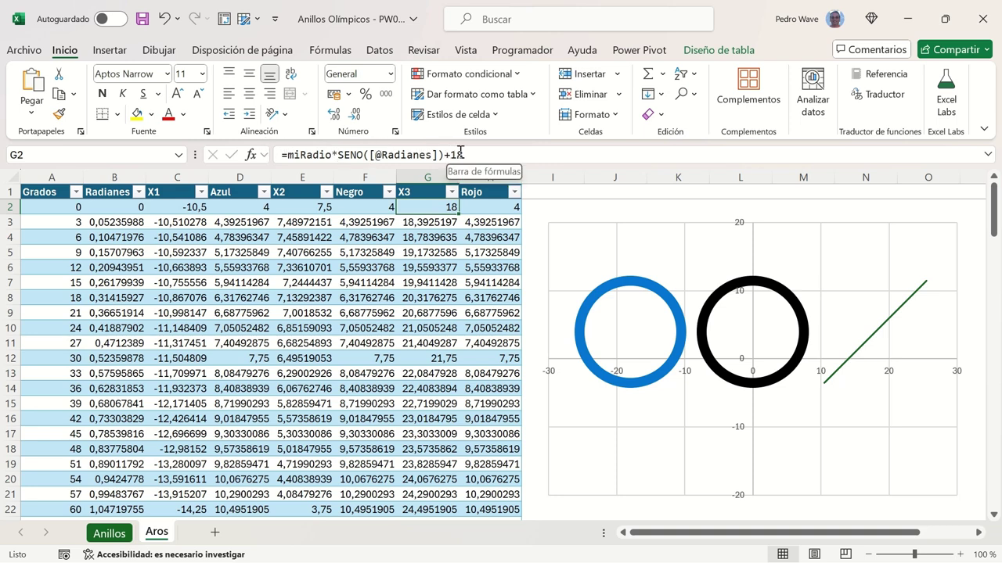
left_click_drag(463, 154, 262, 161)
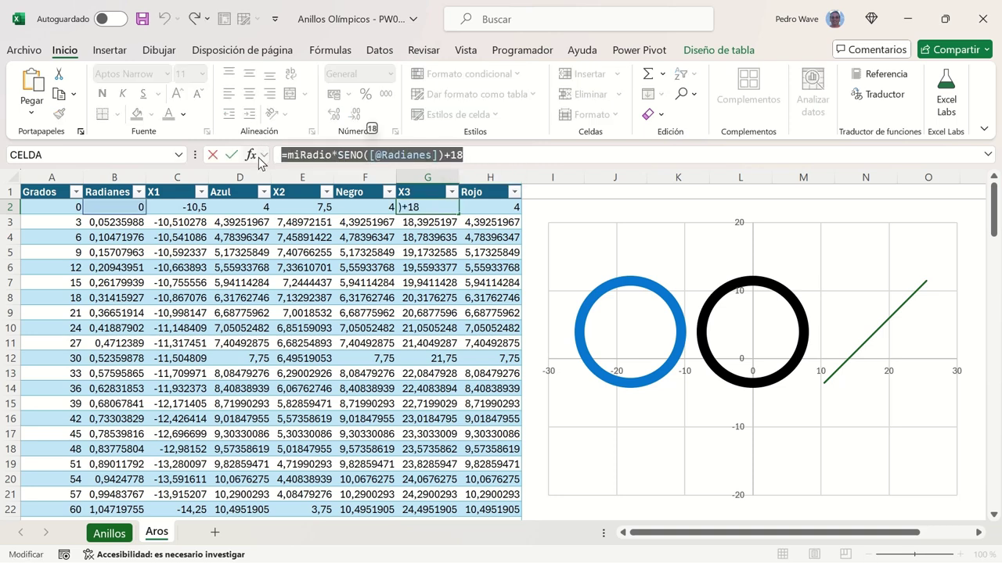
key("ctrl+v")
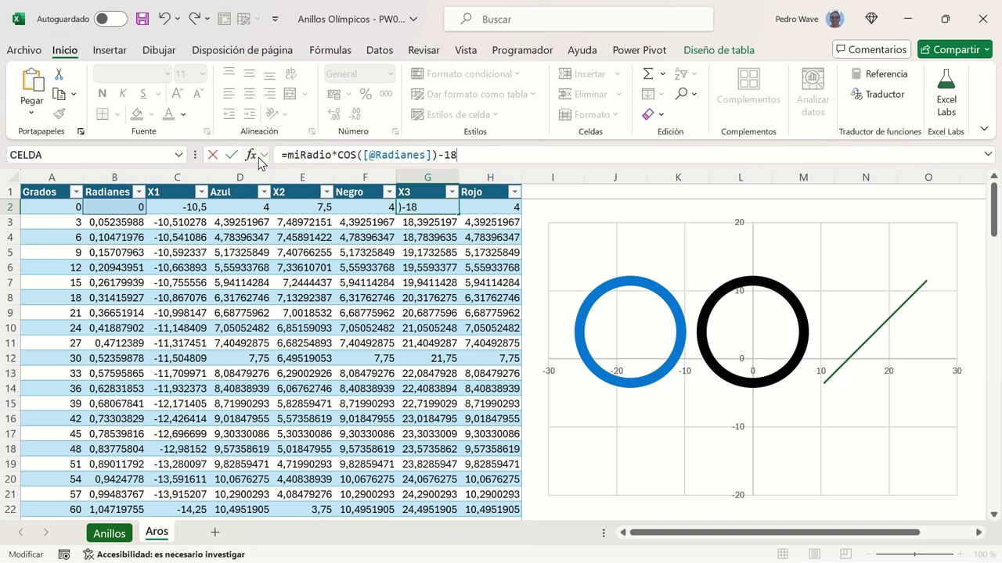
key("BackSpace")
type("+")
key("Return")
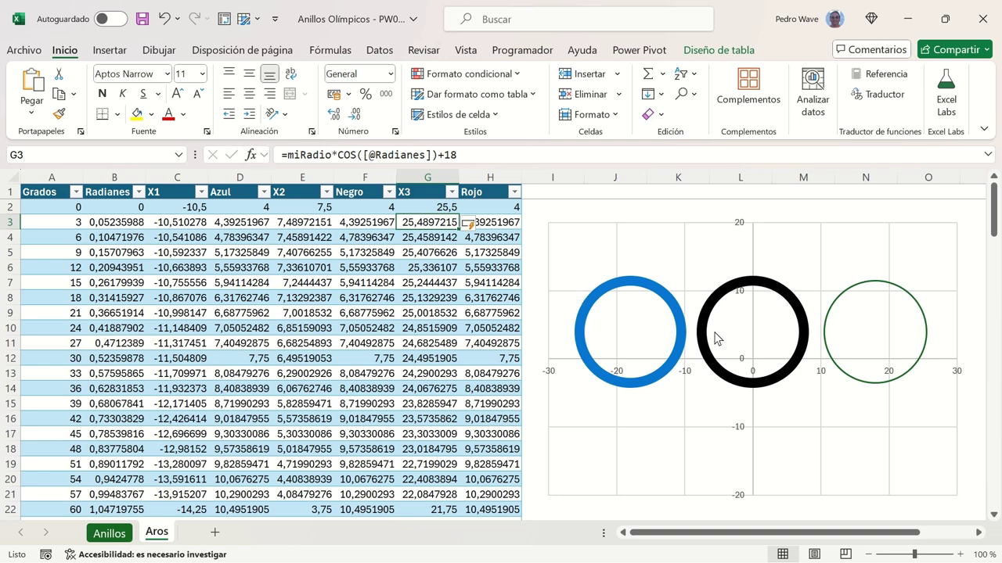
Step: Give the Rojo series a solid red line with RGB 240, 40, 45
left_click(829, 301)
right_click(829, 303)
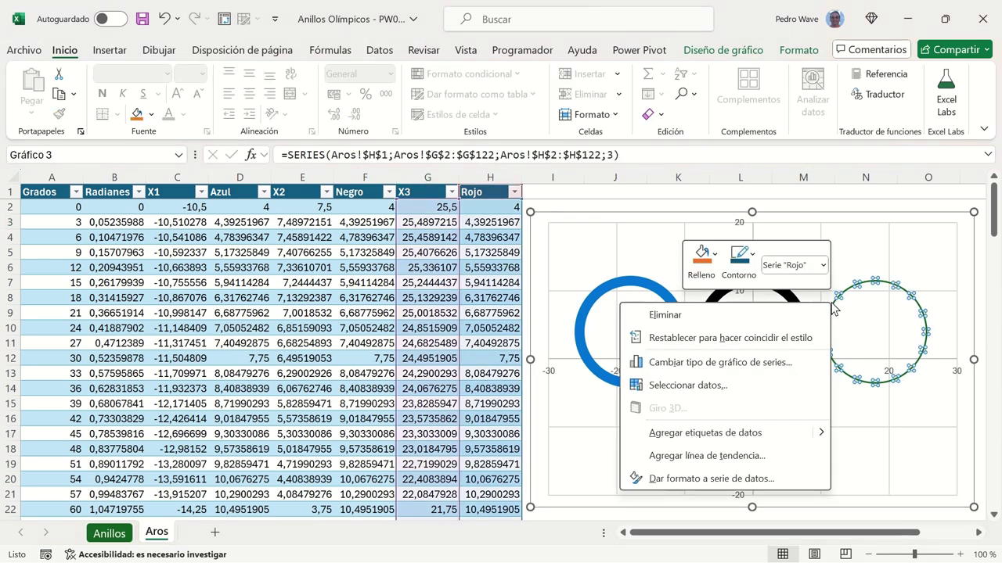
left_click(697, 478)
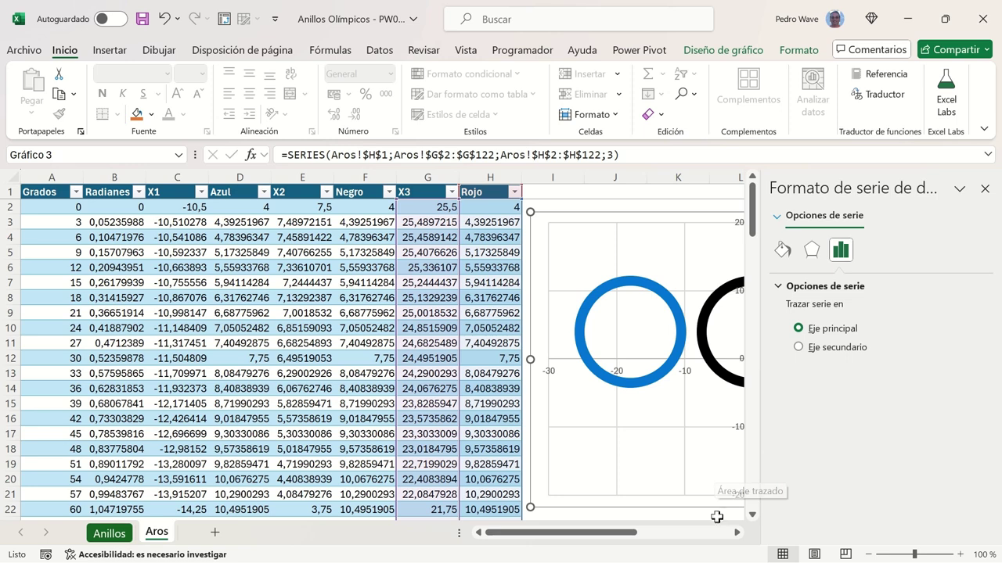
left_click(736, 534)
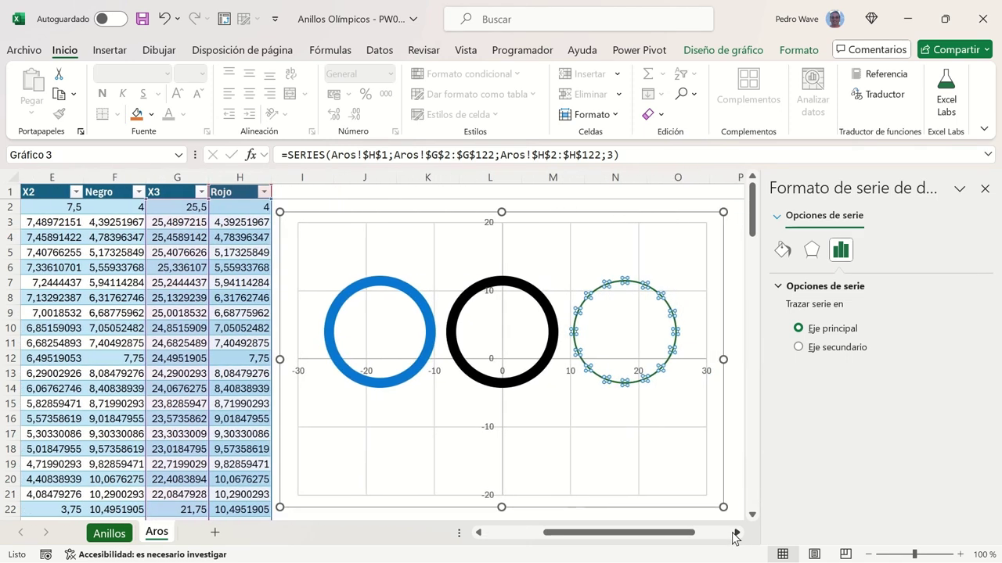
left_click(782, 249)
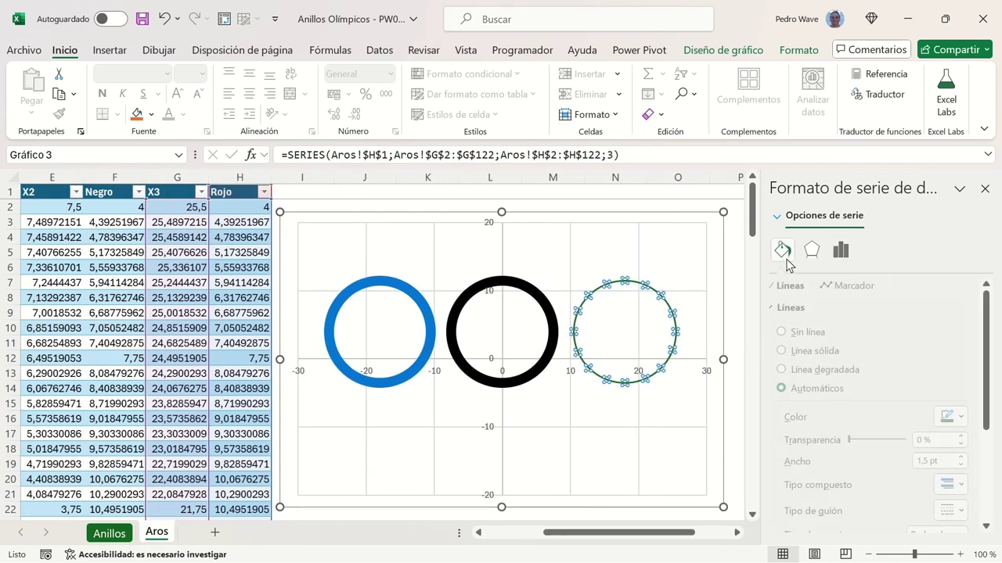
left_click(791, 351)
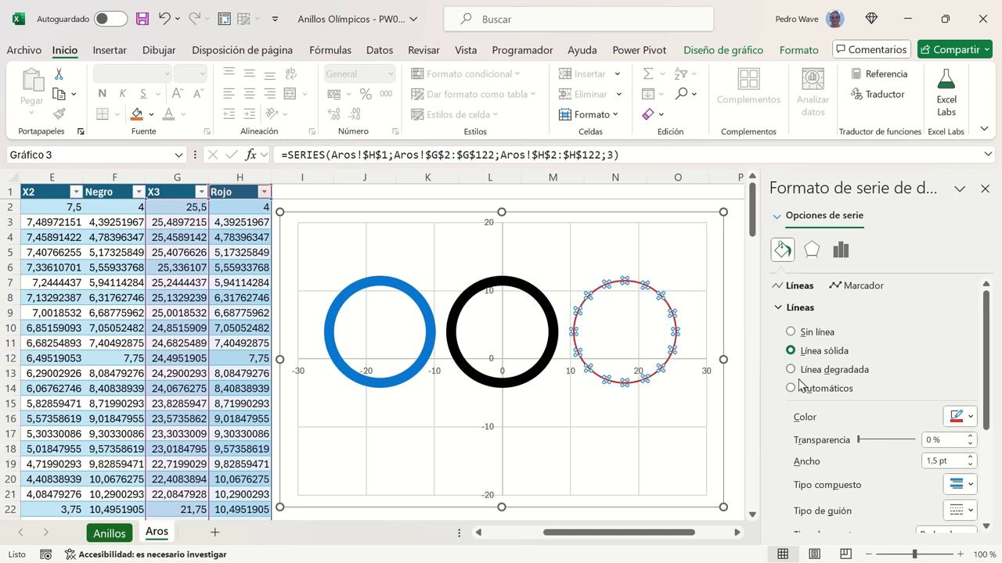
left_click(971, 418)
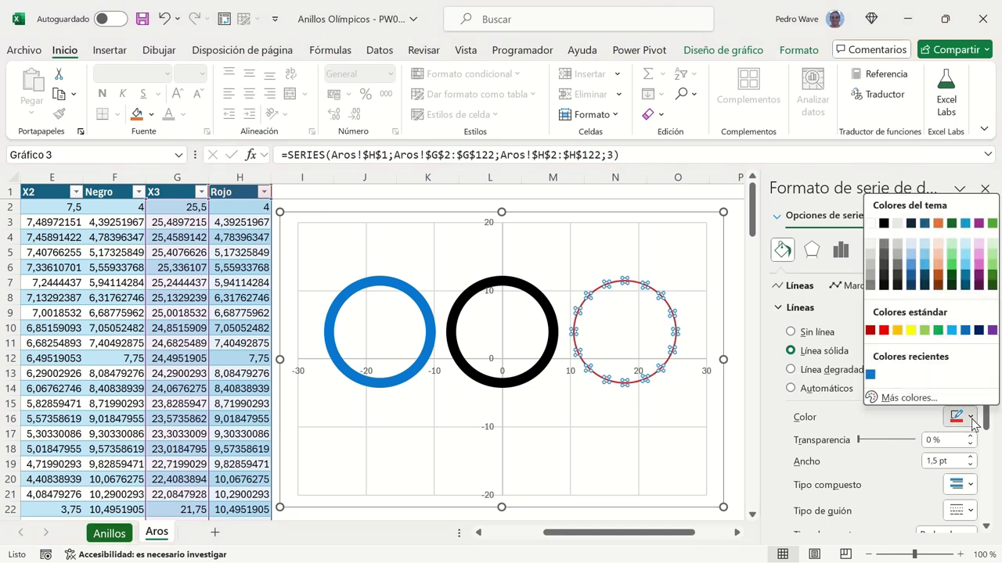
left_click(909, 398)
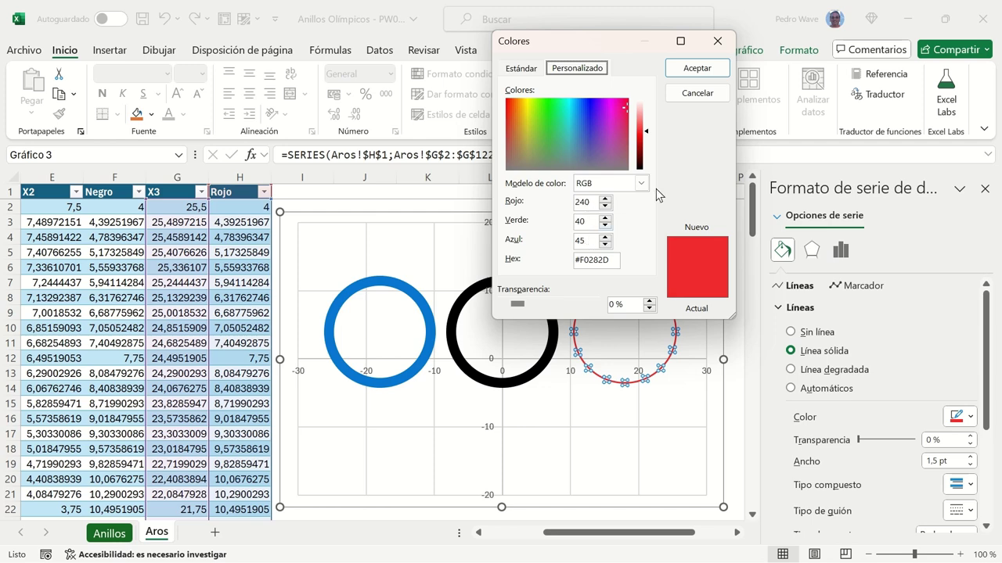
left_click(699, 72)
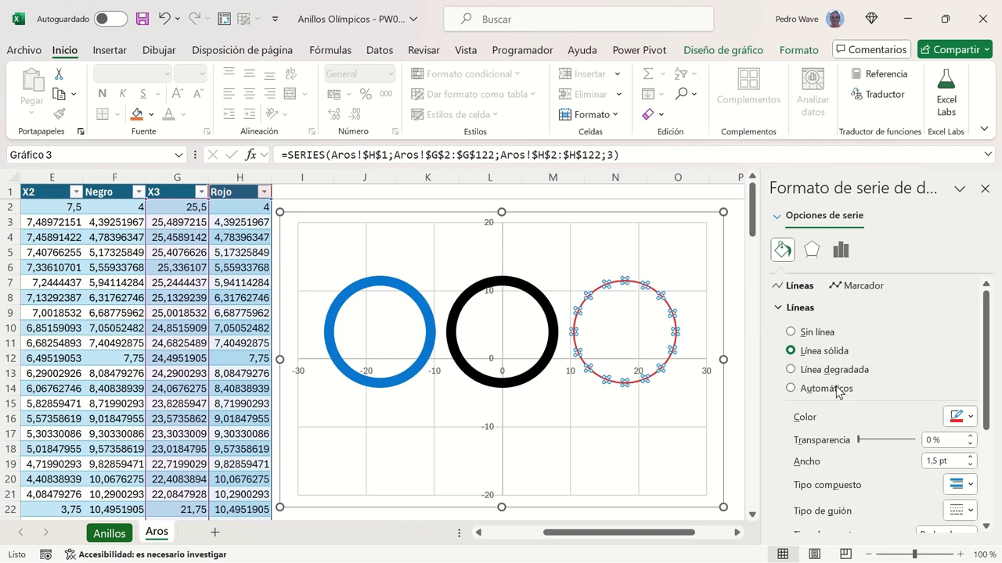
Step: Set the Rojo line width to 9,5 pt, then check the Rojo formula in H3
left_click(927, 462)
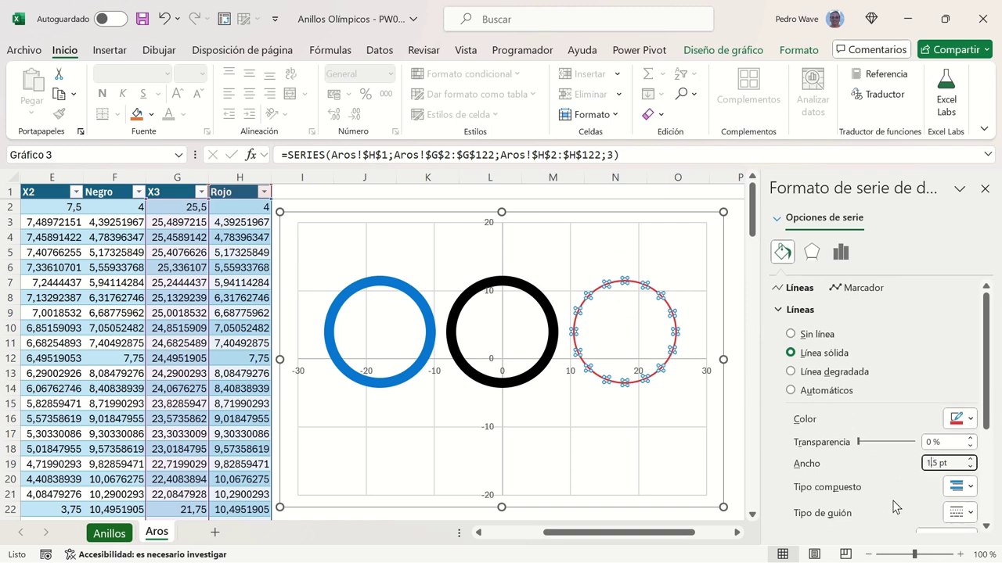
key("BackSpace")
type("9")
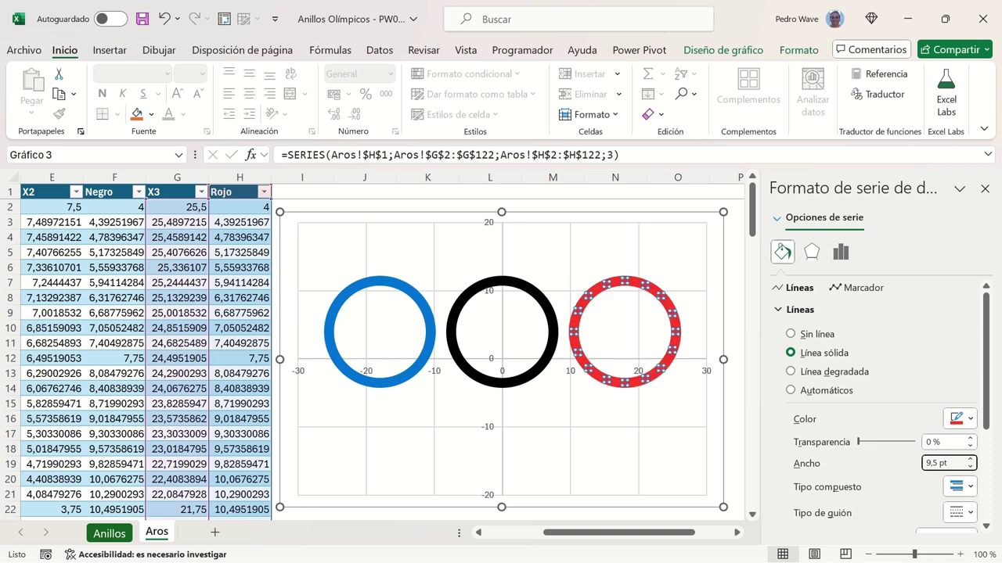
left_click(332, 192)
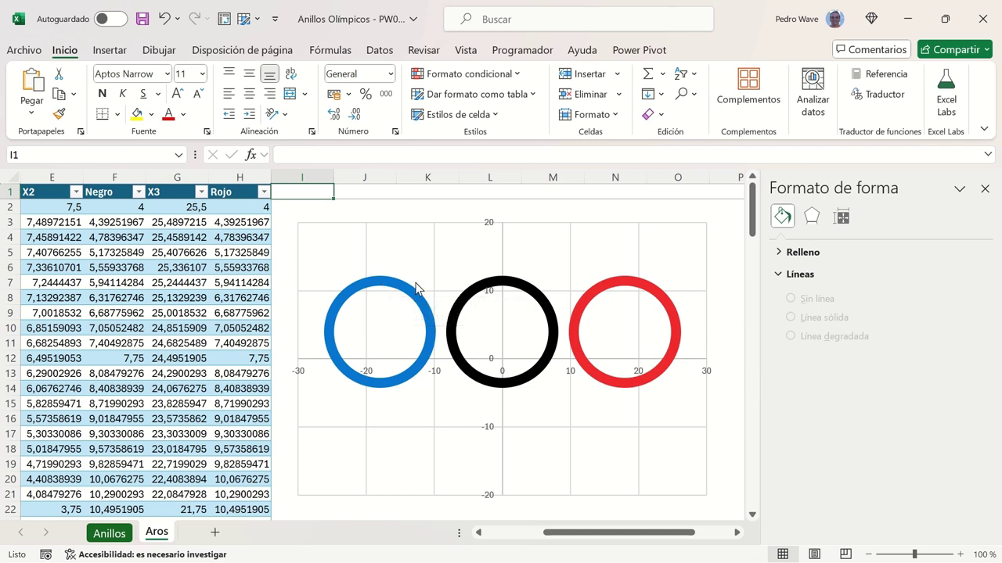
mouse_move(415, 288)
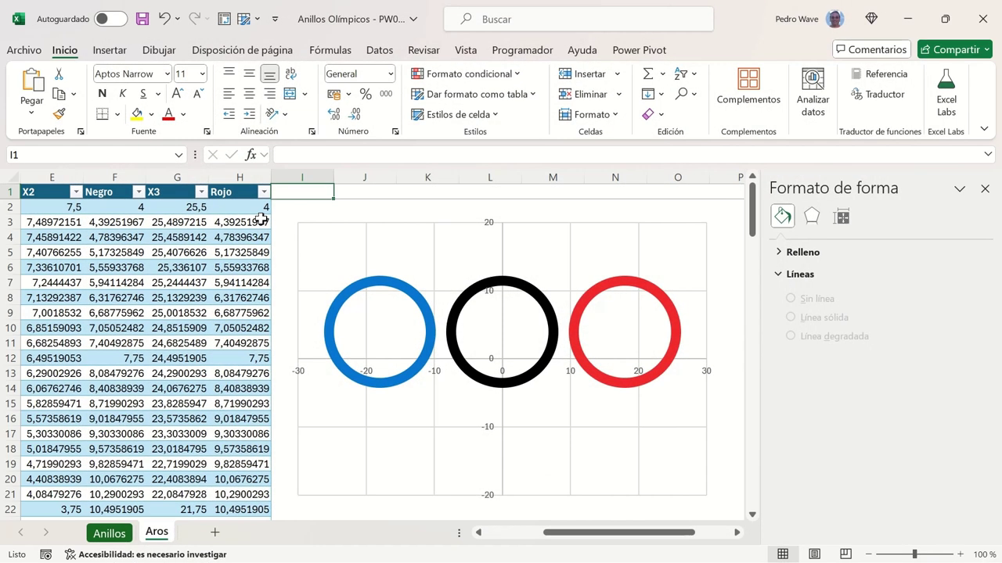
left_click(261, 220)
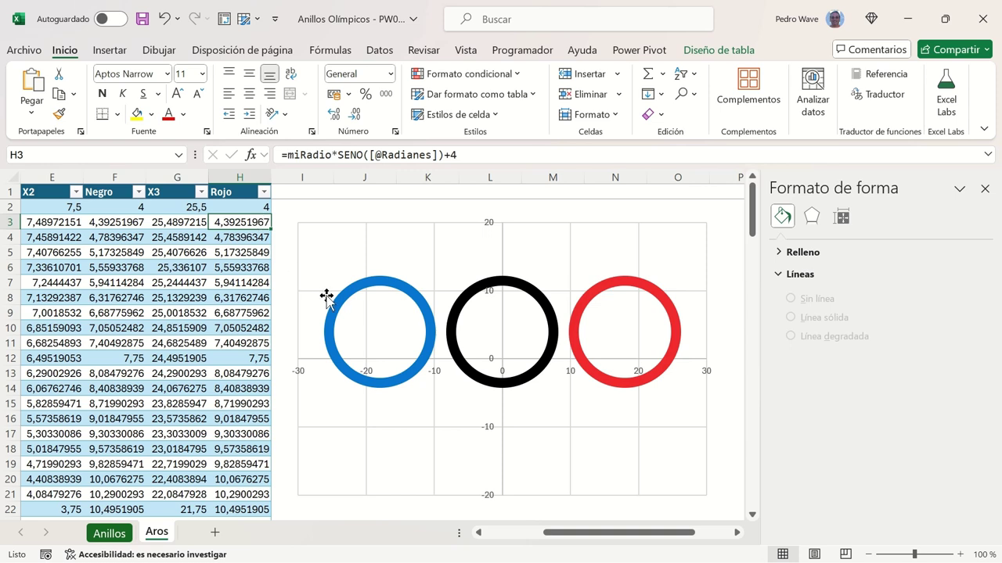
mouse_move(332, 306)
Step: Resize the data table to $A$1:$L$122, adding four new columns
left_click(719, 50)
left_click(39, 115)
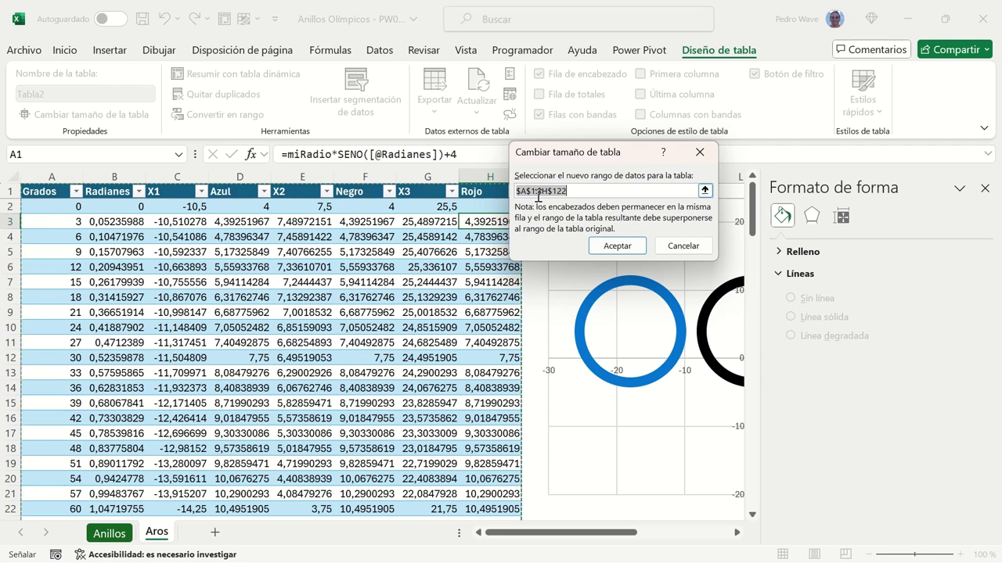
left_click_drag(558, 161, 397, 275)
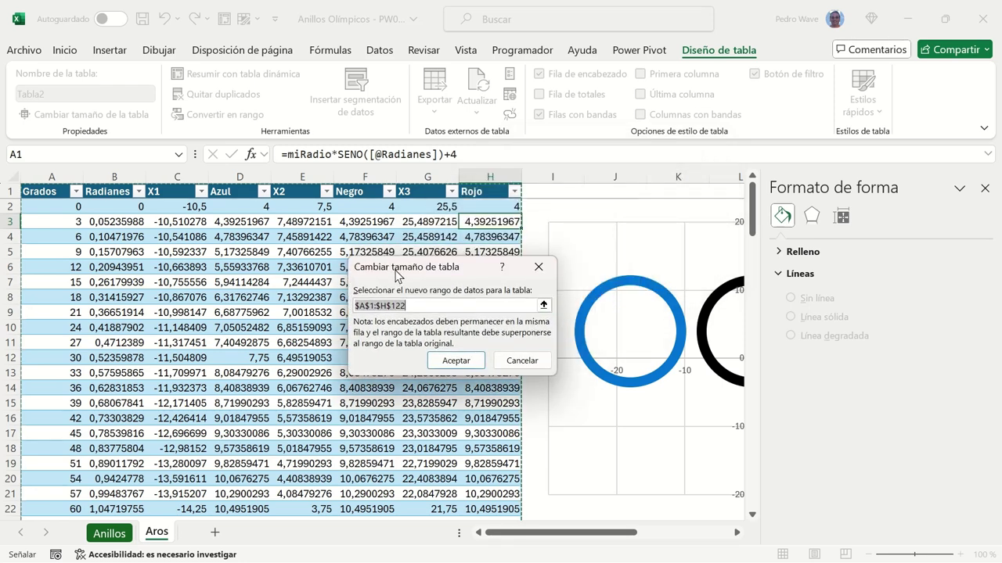
left_click(389, 305)
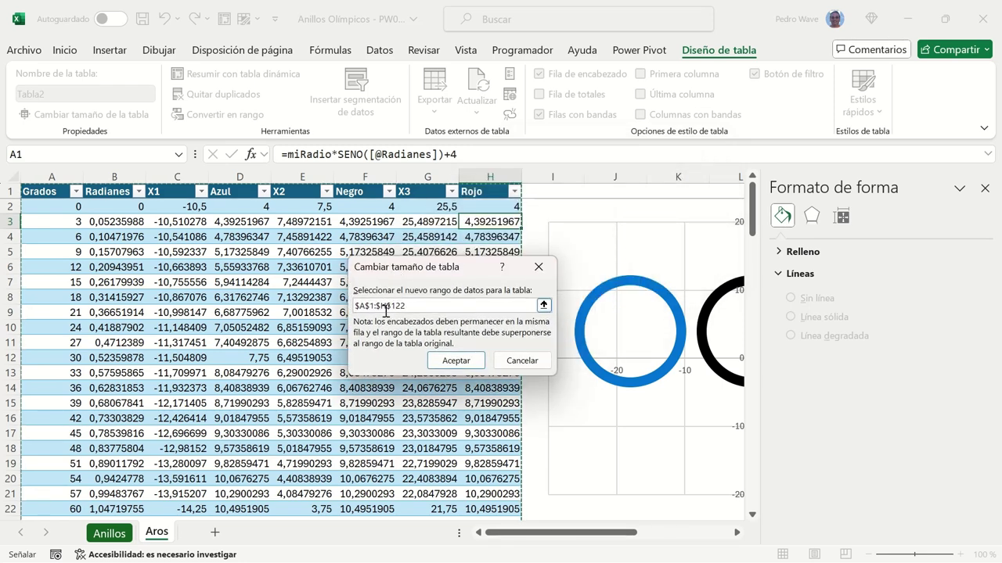
key("BackSpace")
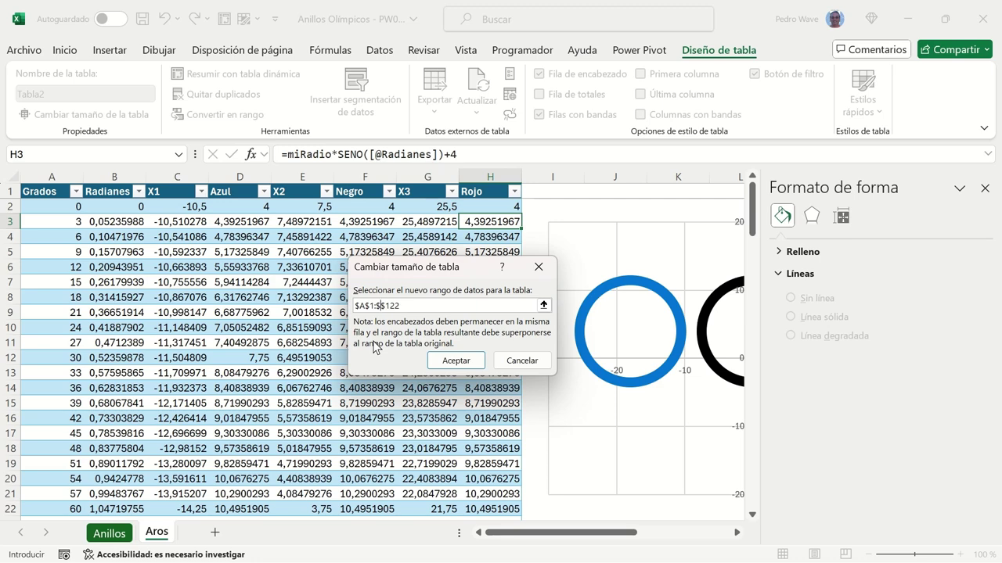
type("L")
key("Return")
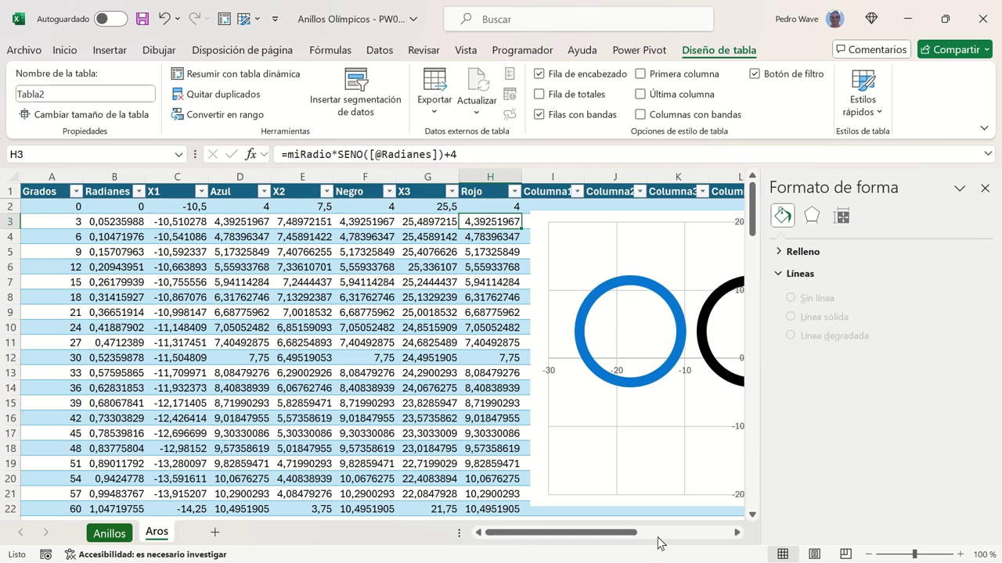
Step: Nudge the chart right with the arrow keys so it clears the new columns
left_click(734, 533)
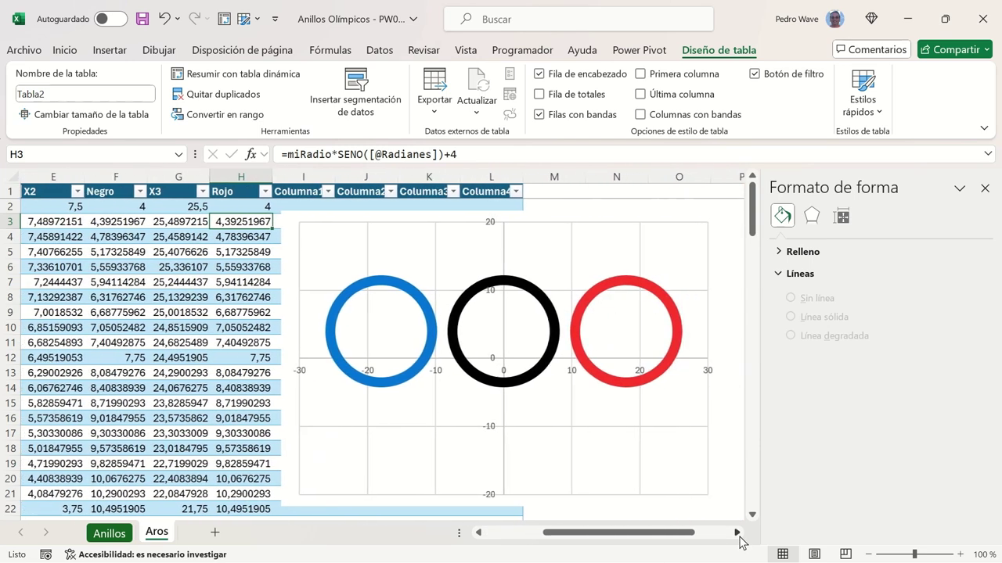
left_click(341, 228)
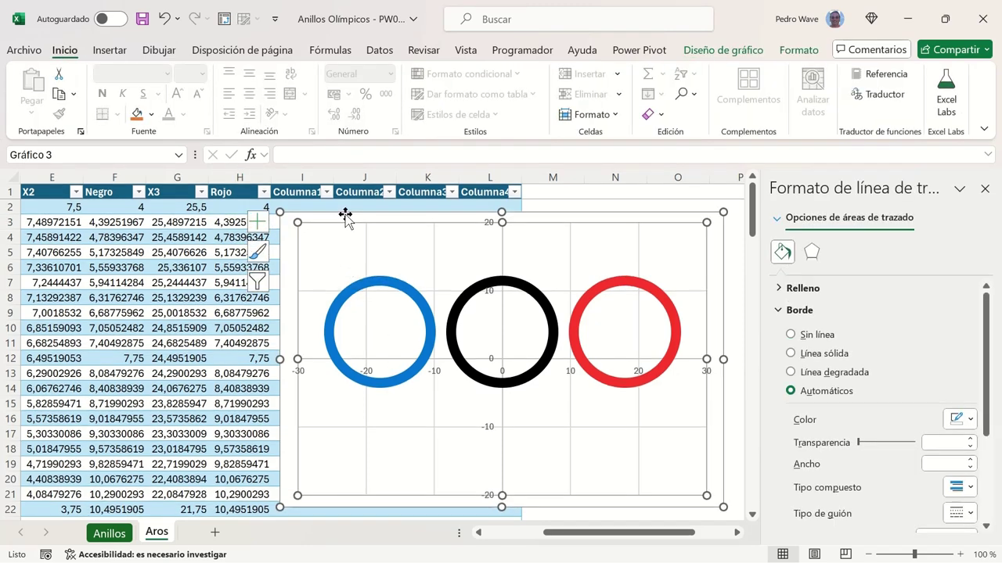
left_click(345, 216)
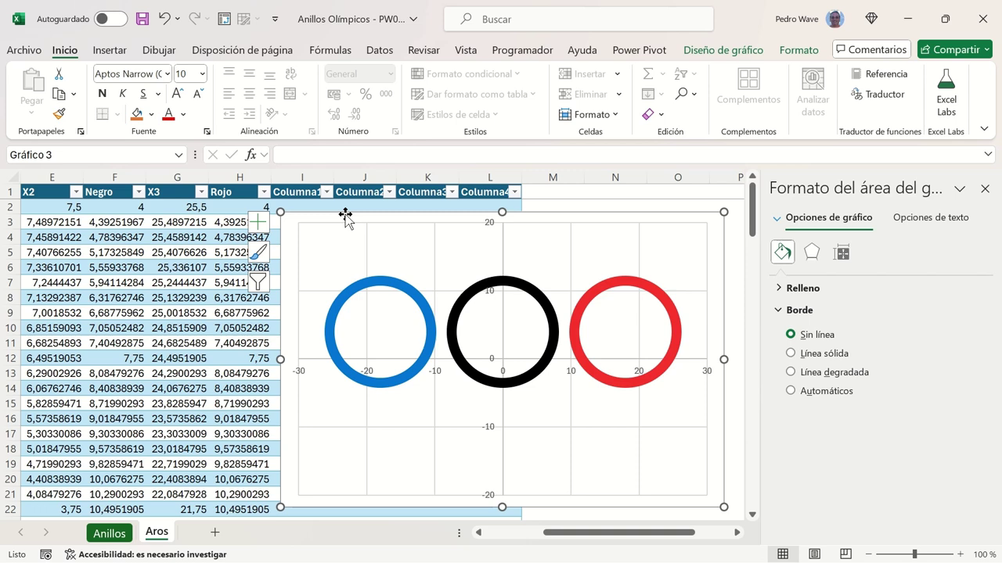
key("Right")
key("Right")
key("Right")
key("Right")
key("Right")
key("Right")
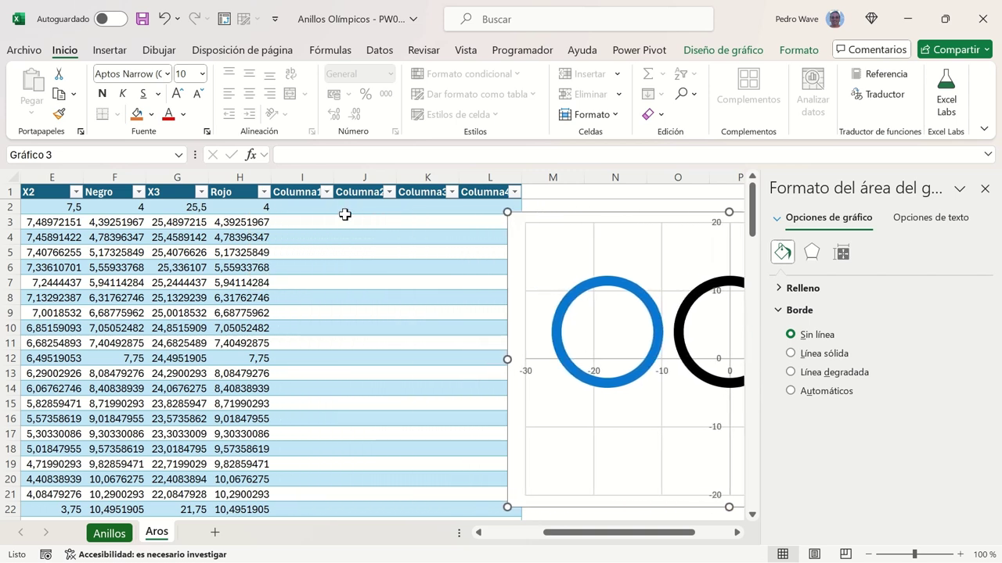
key("Right")
key("Right")
key("Right")
key("Right")
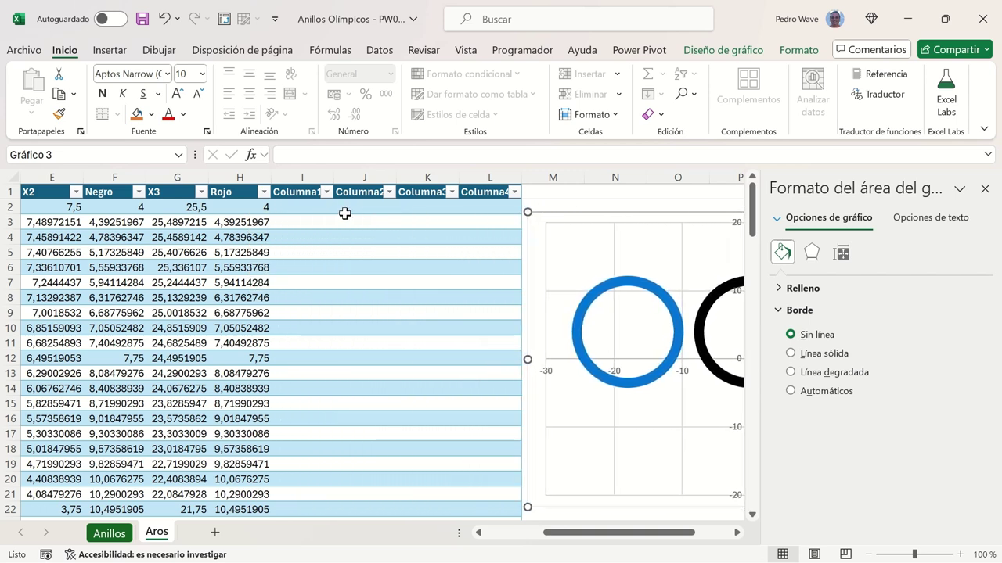
key("Right")
key("Right")
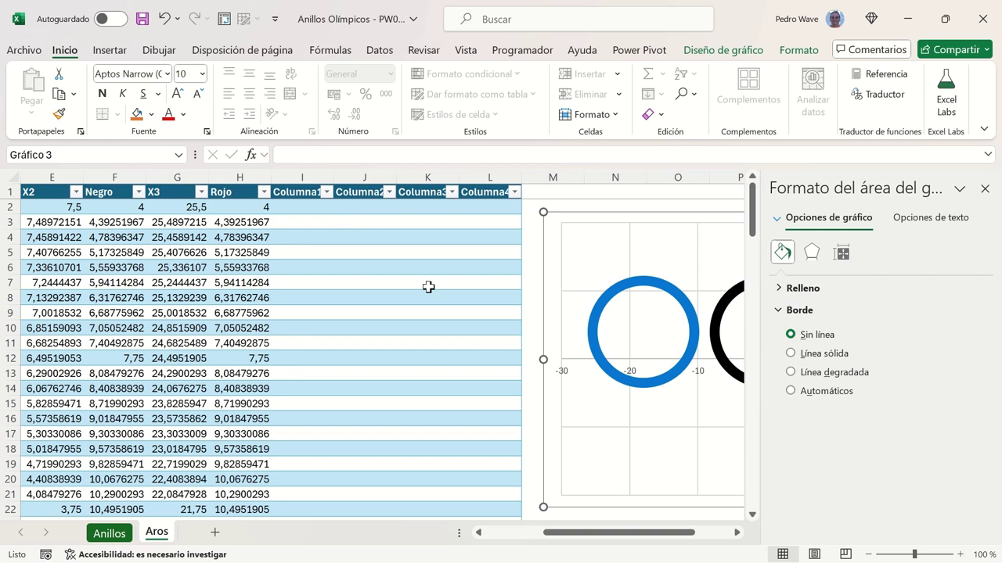
left_click(983, 190)
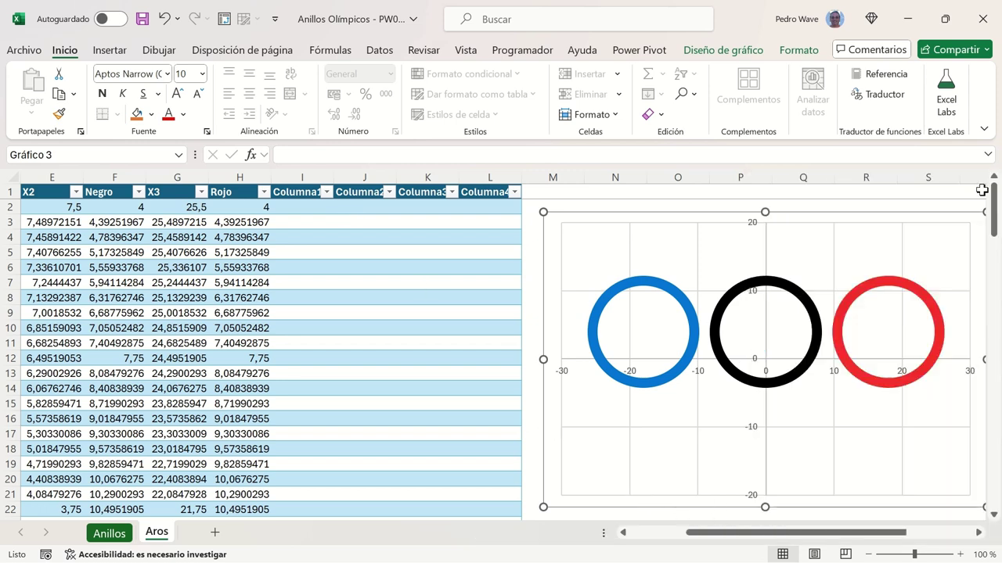
left_click(280, 185)
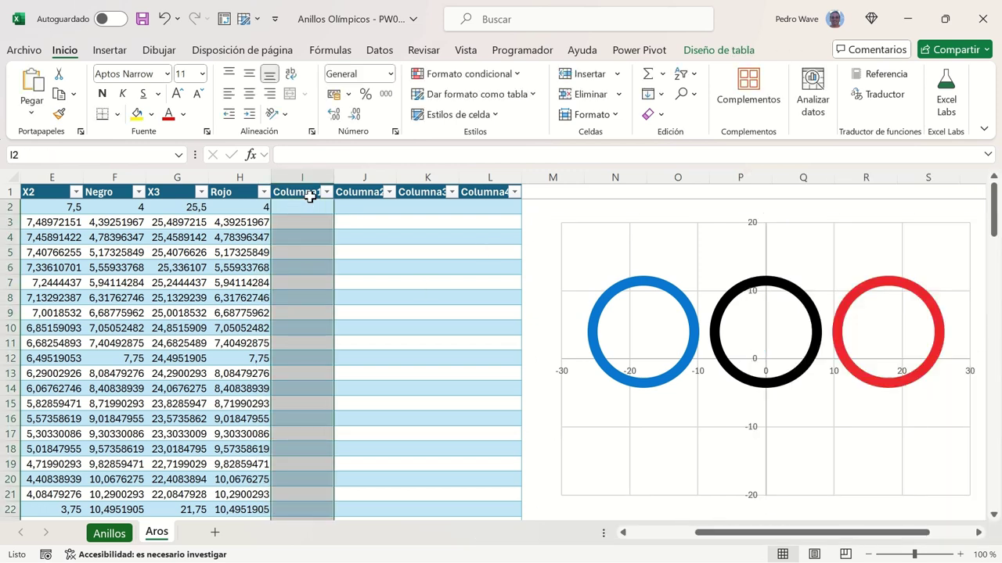
Step: Rename headers I1 to L1 as X4, Amarillo, X5 and Verde
left_click(305, 195)
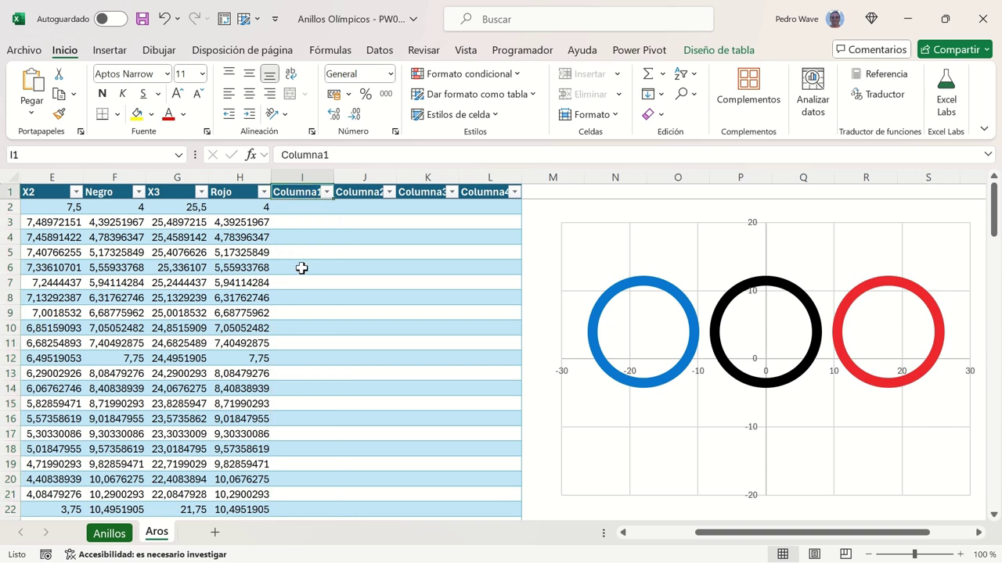
type("X4")
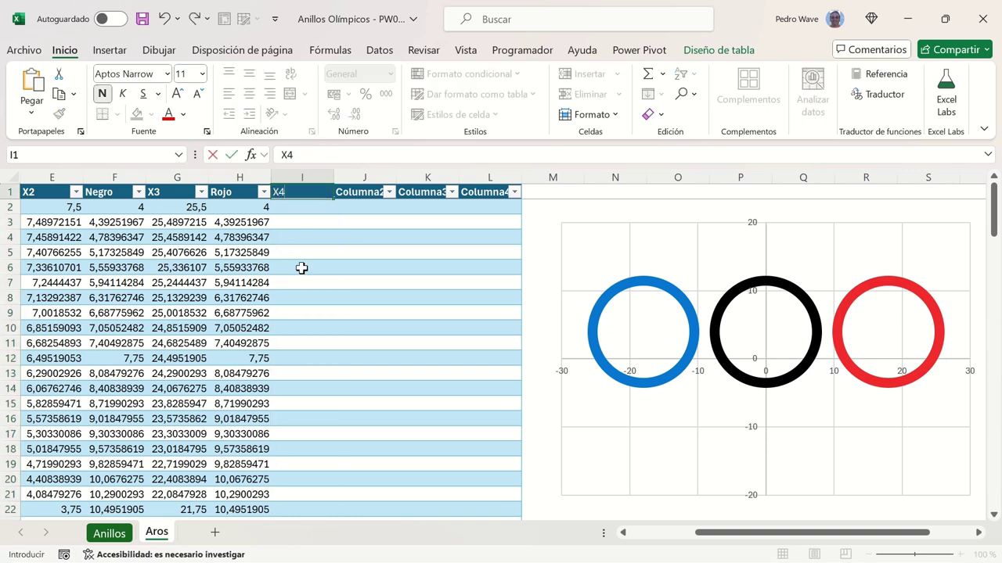
key("Tab")
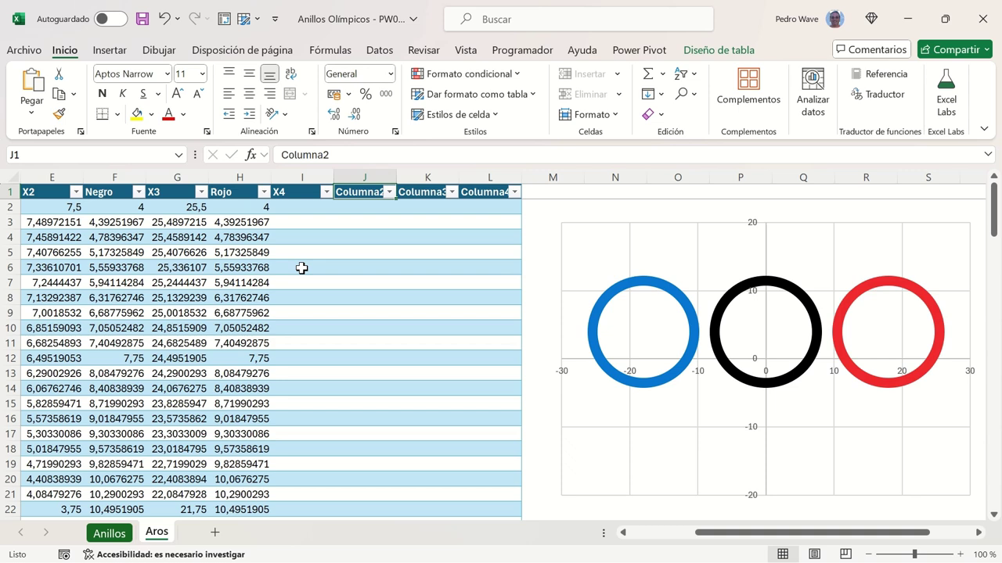
type("Amarillo")
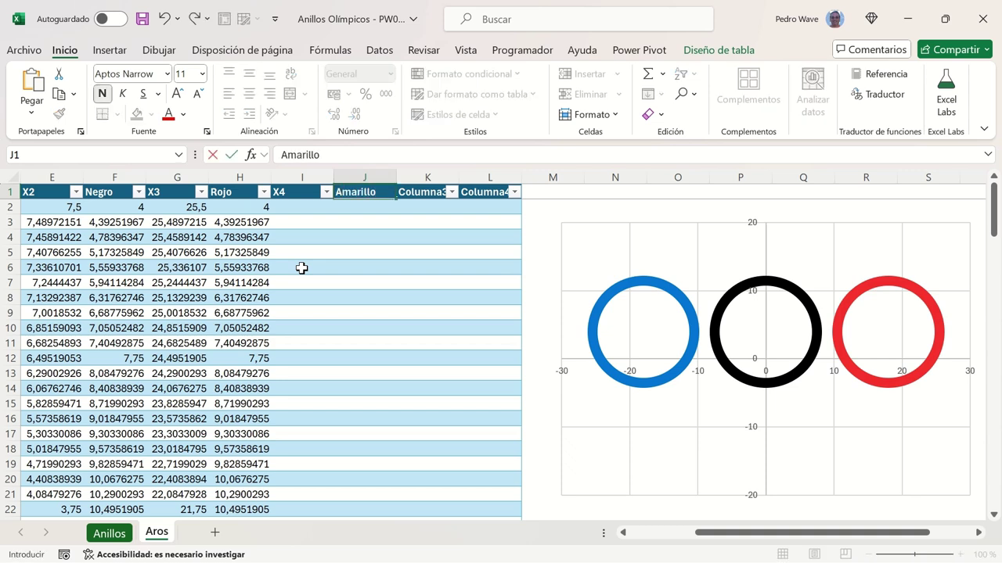
key("Return")
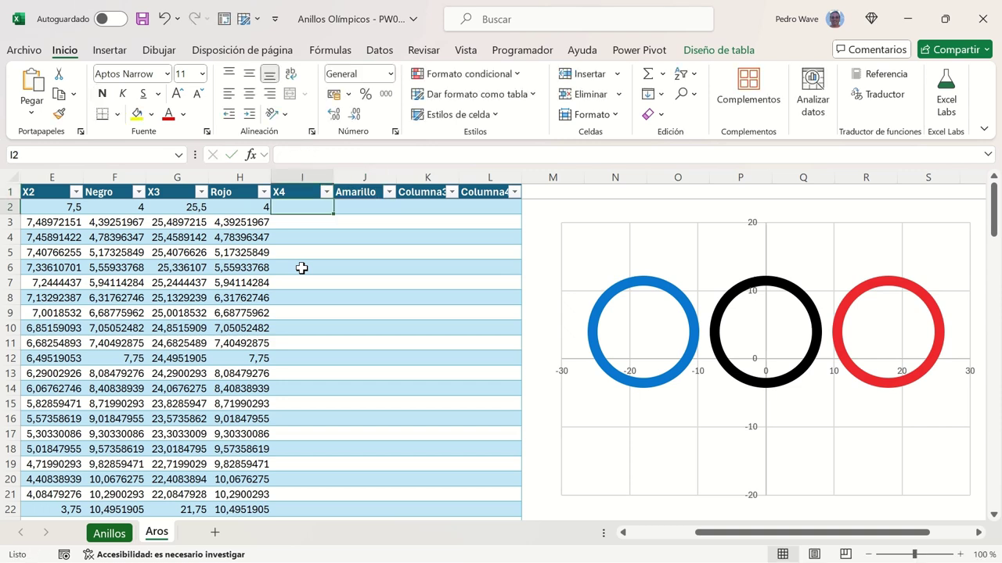
key("Up")
key("Right")
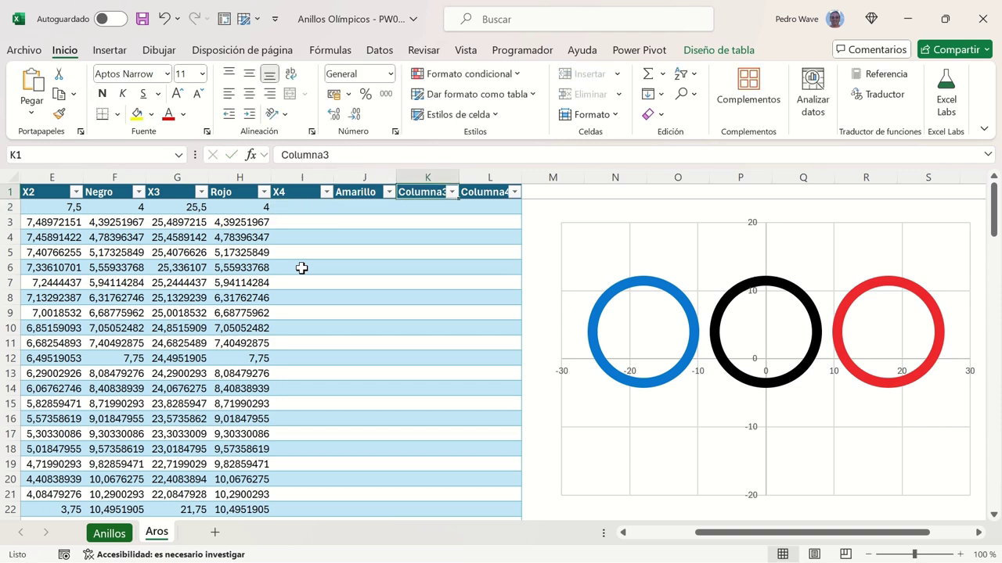
type("X5")
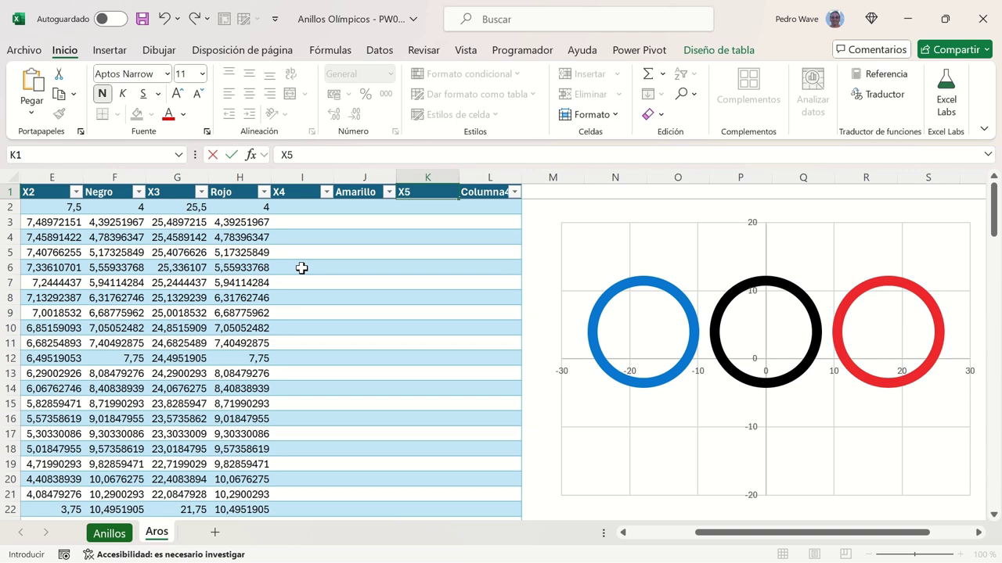
key("Tab")
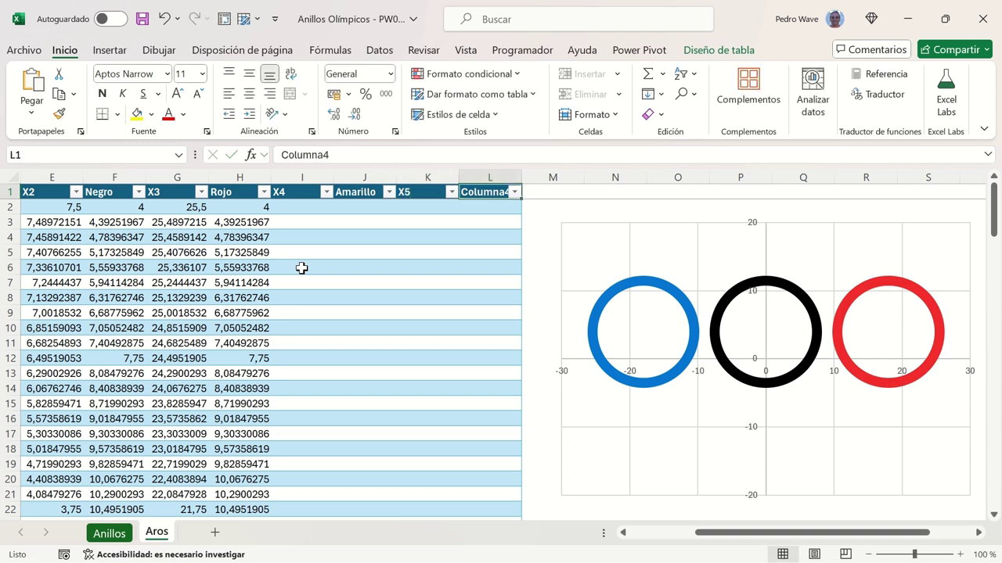
type("Verde")
key("Return")
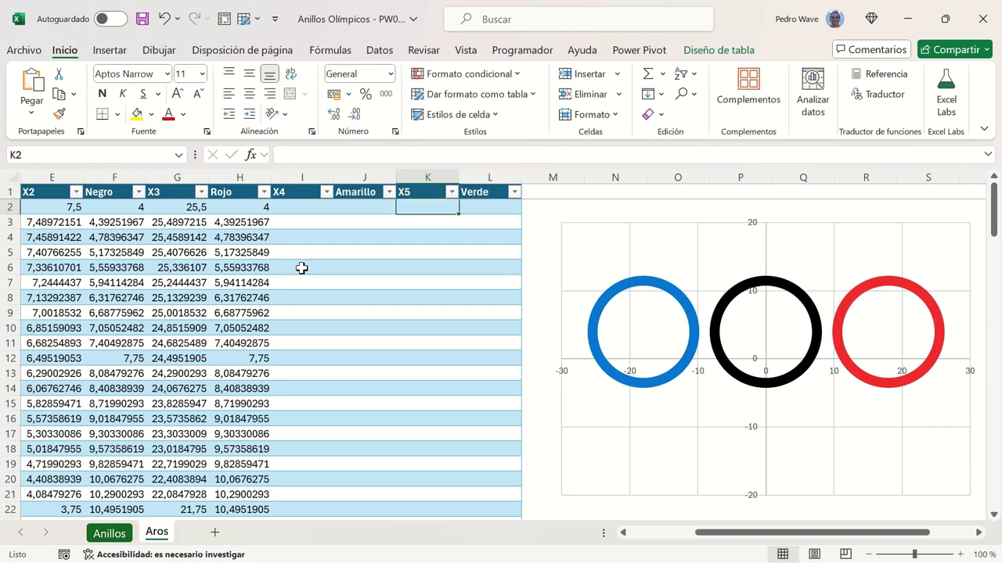
key("Left")
key("Left")
Step: Copy the X2 and Negro formulas from E2:F2 into I2:J2
key("Left")
key("Left")
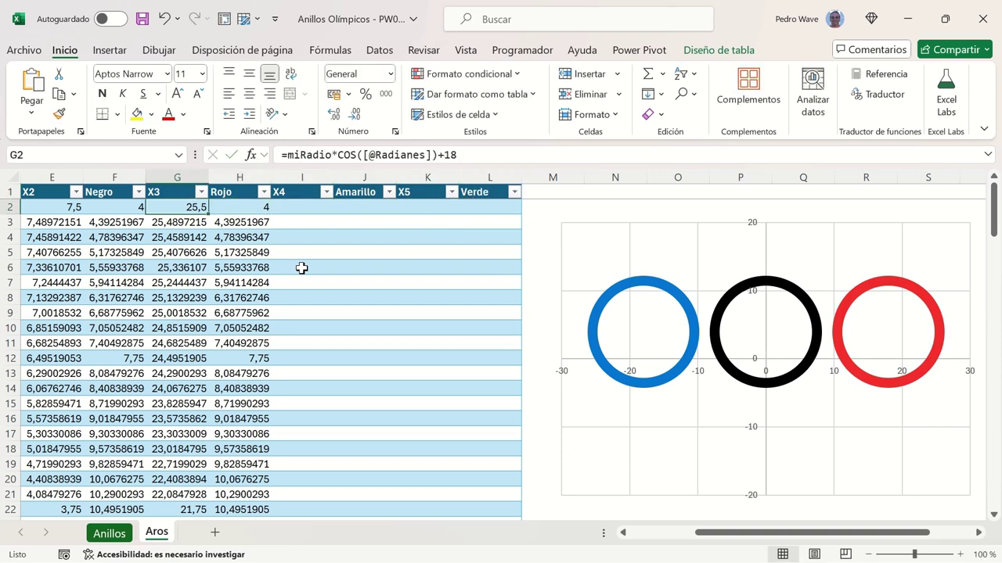
key("Left")
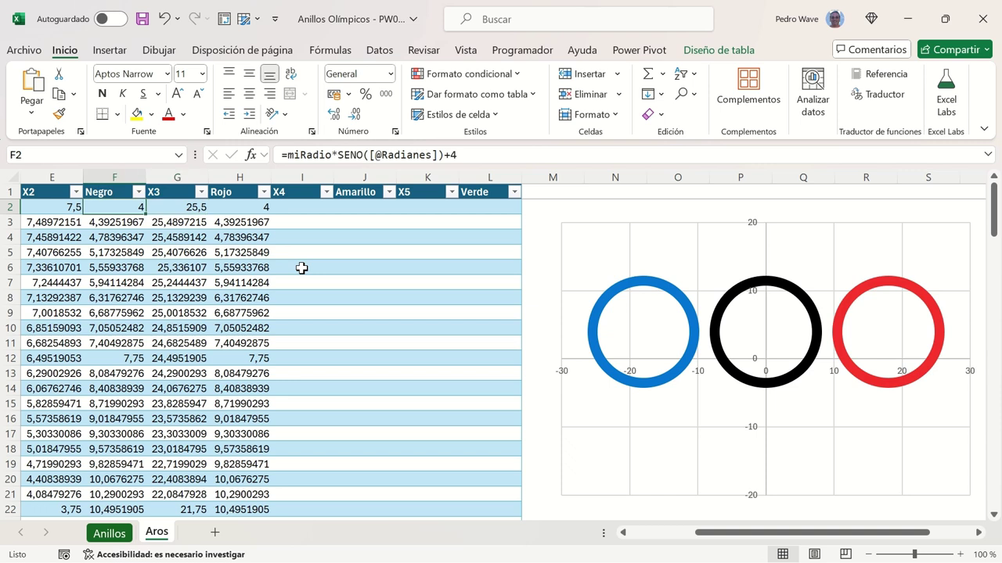
key("Left")
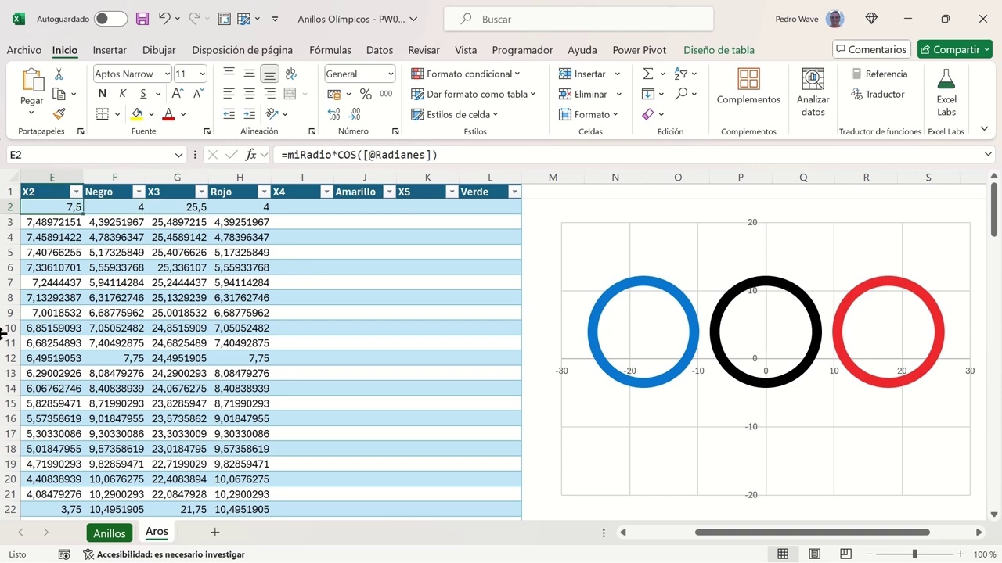
key("shift+Right")
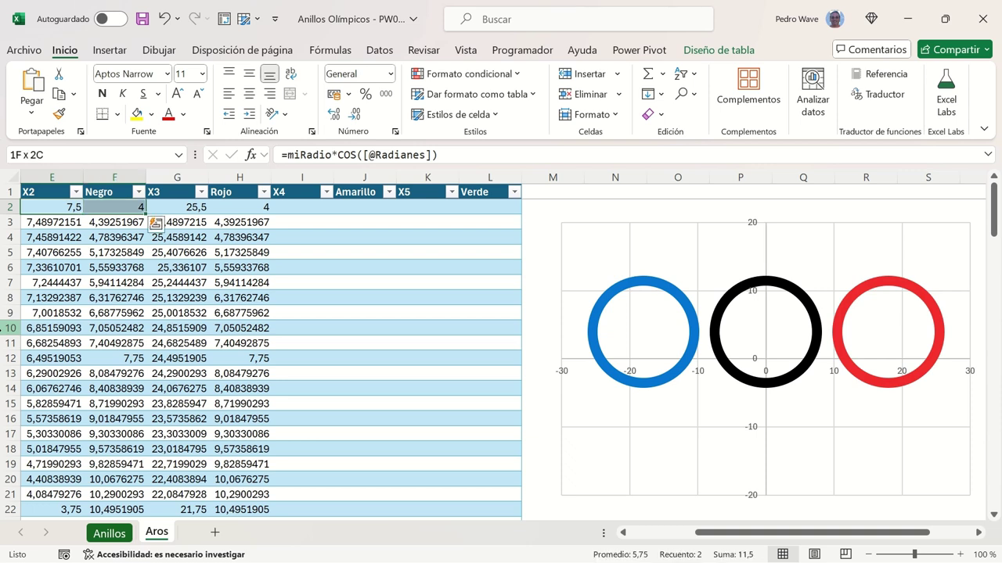
key("ctrl+c")
key("Right")
key("Right")
key("Right")
key("Right")
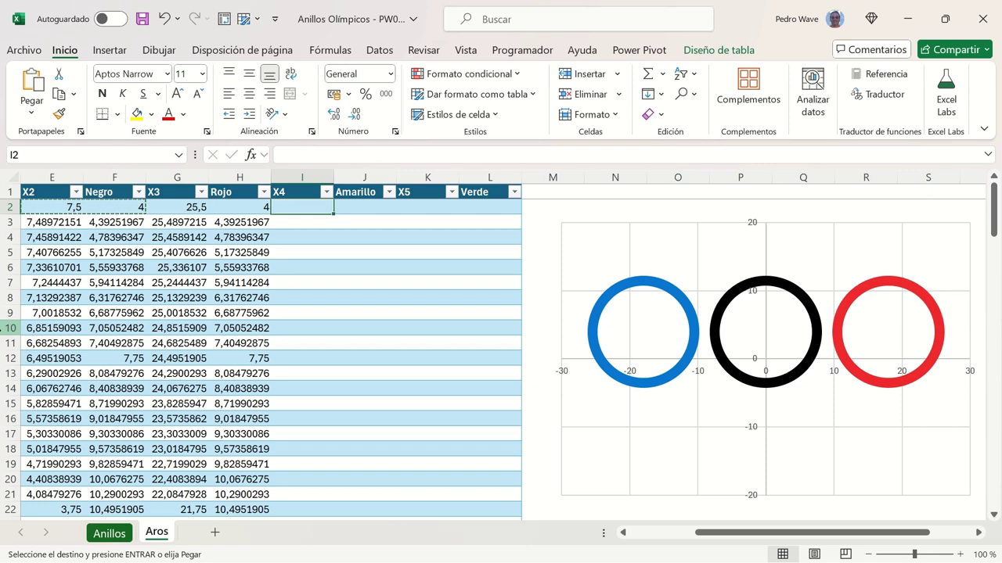
key("ctrl+v")
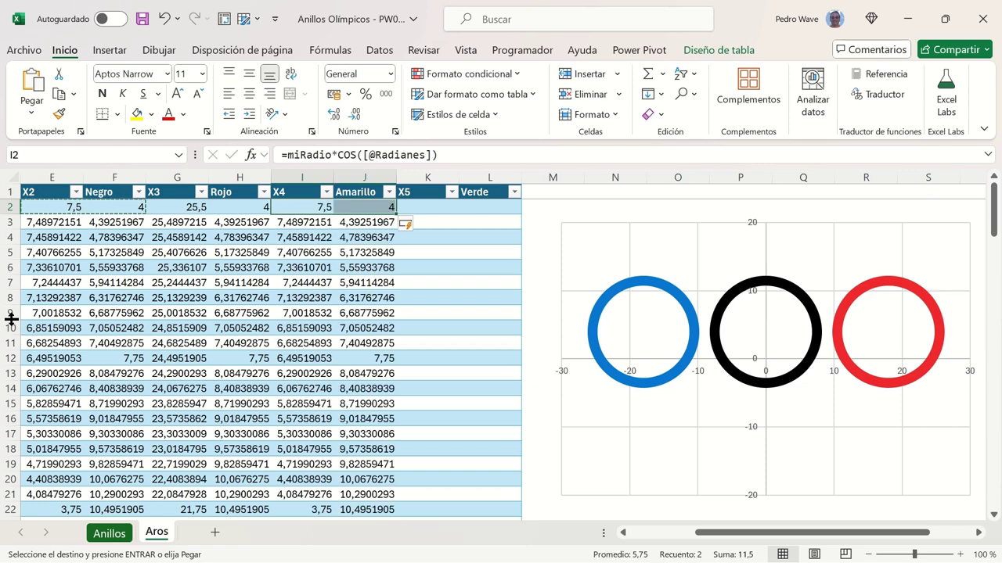
Step: Append -4 to the X4 formula in I2 to shift the circle left
left_click(276, 208)
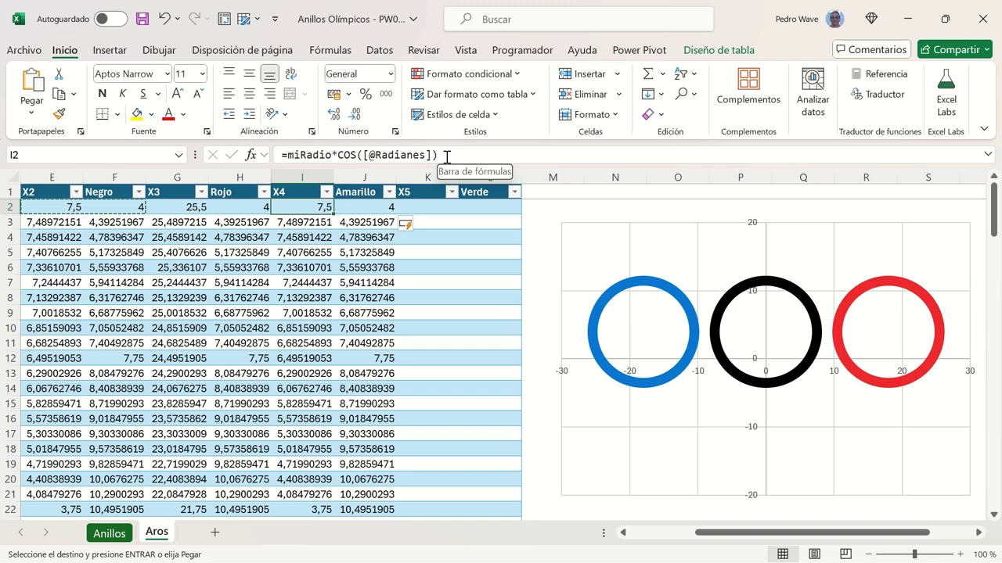
left_click(446, 157)
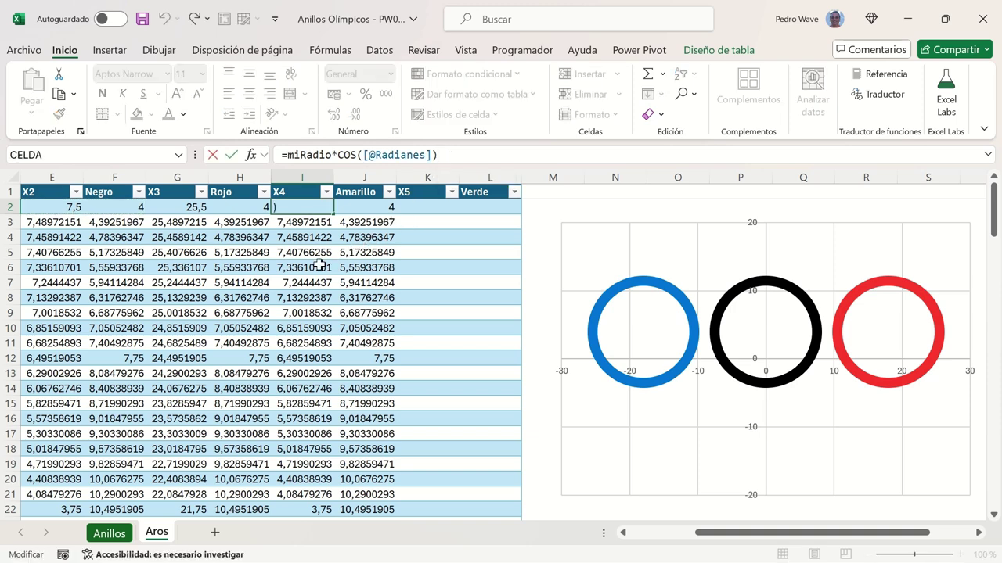
type("-4")
key("Tab")
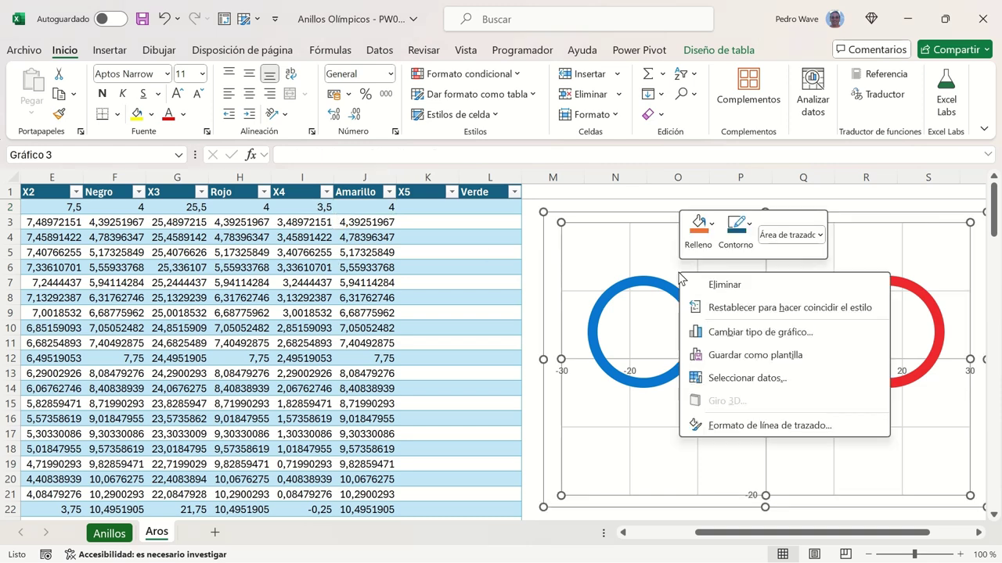
Step: Add a chart series named from the Amarillo header, with X values from X4 rows 2–122
right_click(679, 277)
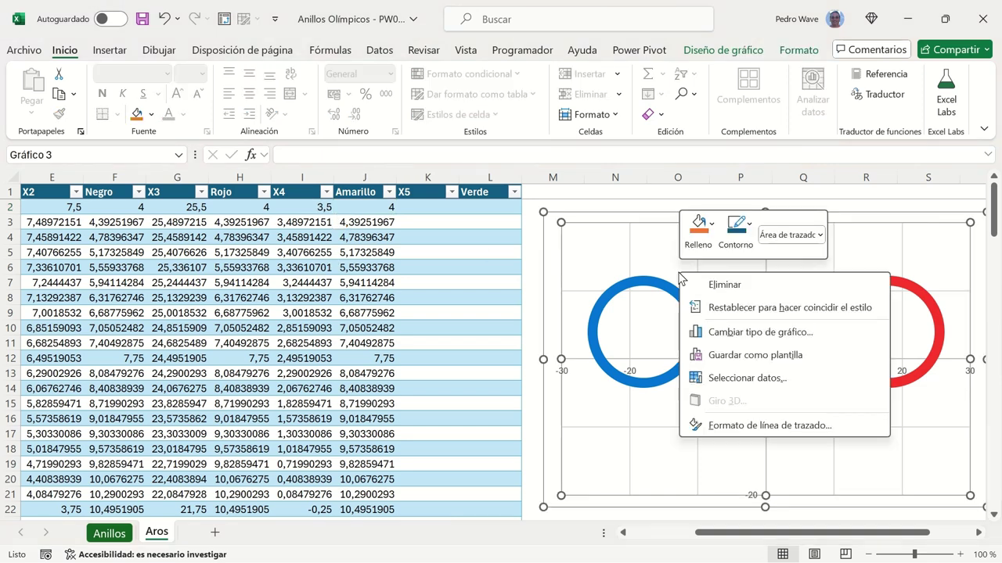
left_click(730, 379)
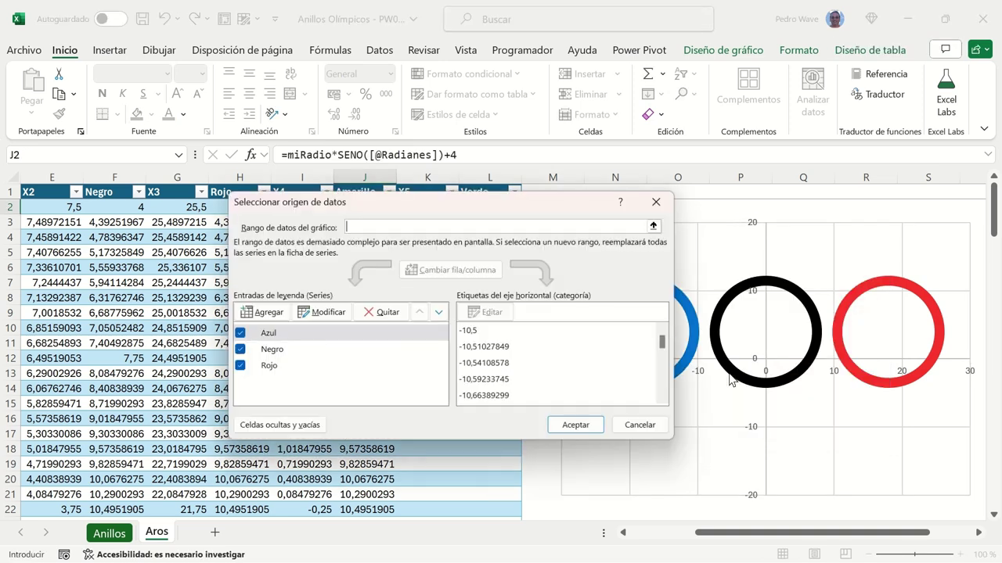
left_click(274, 316)
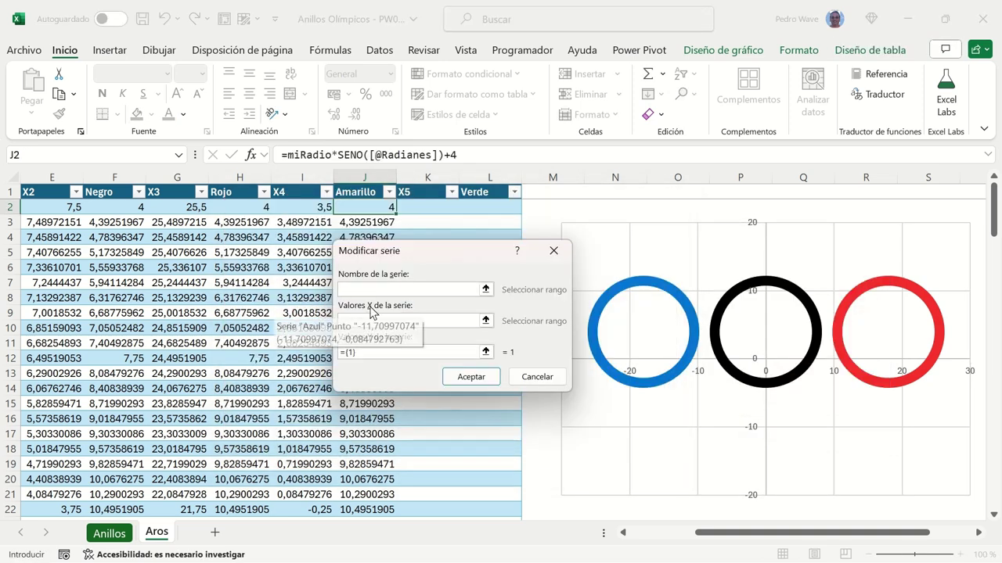
left_click(485, 289)
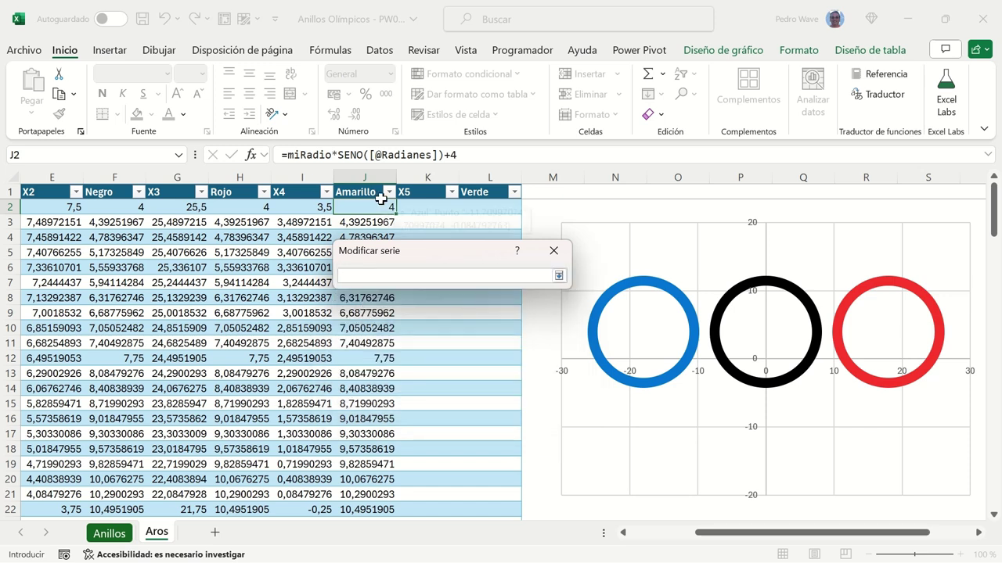
left_click(380, 200)
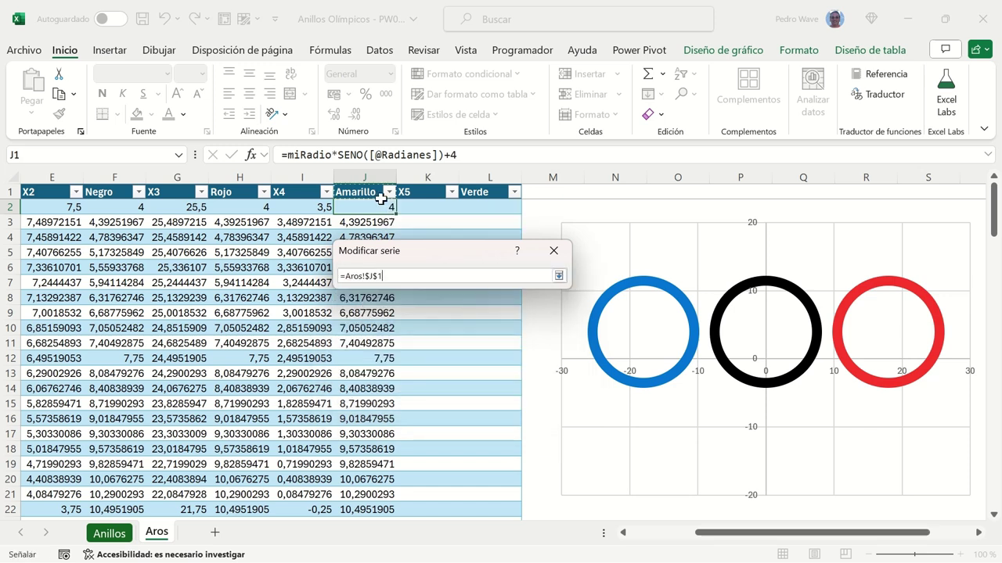
left_click(557, 275)
left_click(484, 319)
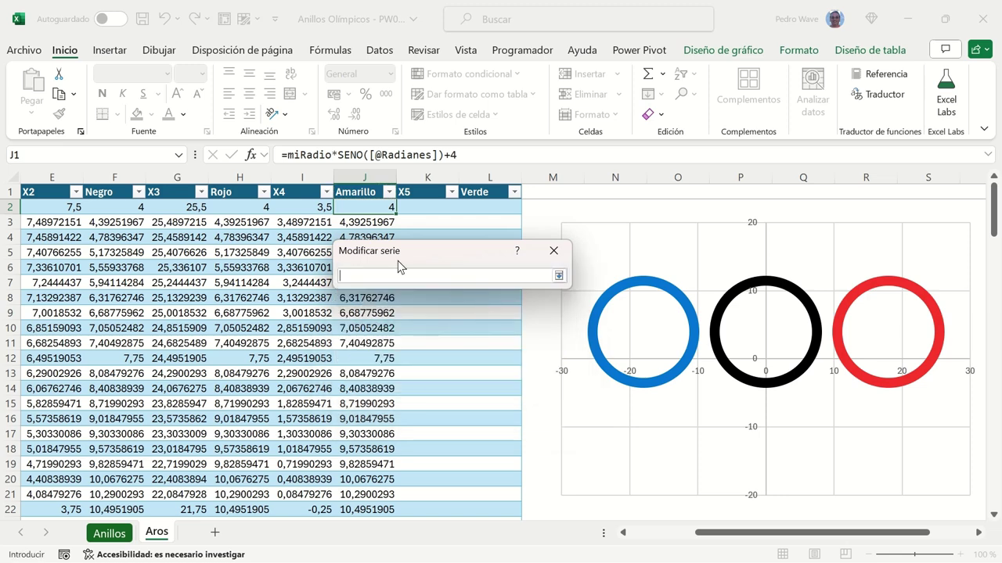
left_click(318, 213)
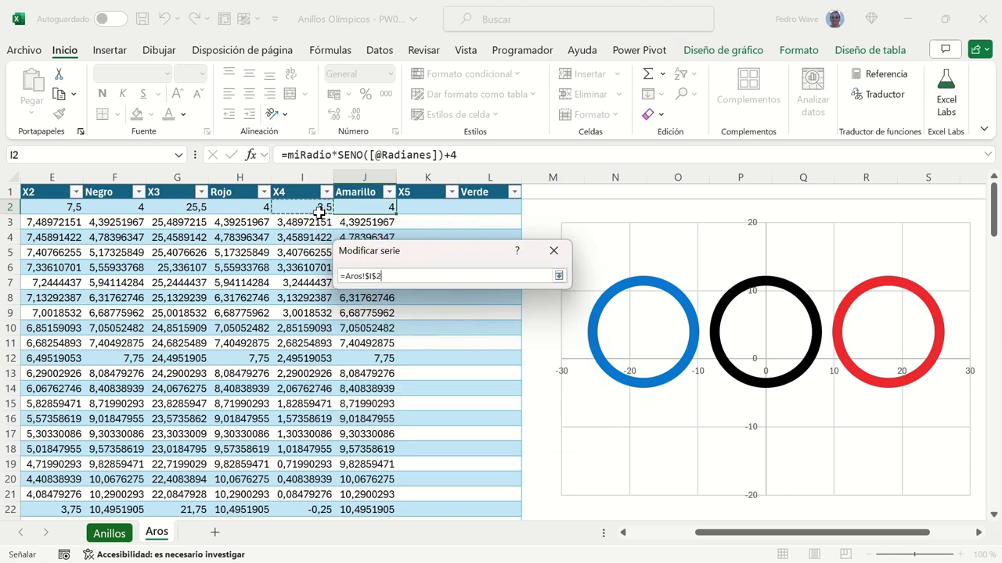
key("ctrl+shift+Down")
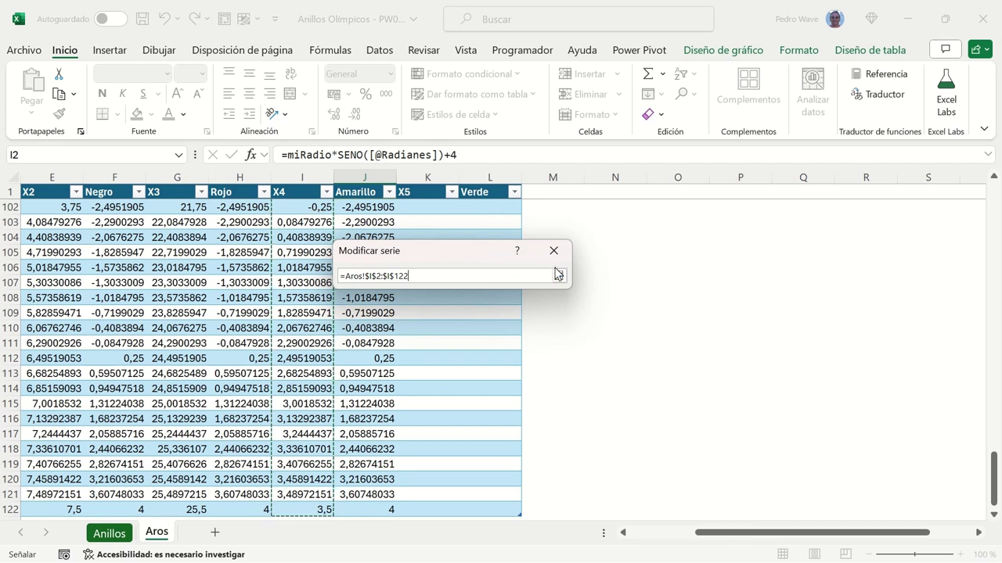
Step: Set its Y values to the Amarillo column rows 2–122 and confirm the series
left_click(559, 275)
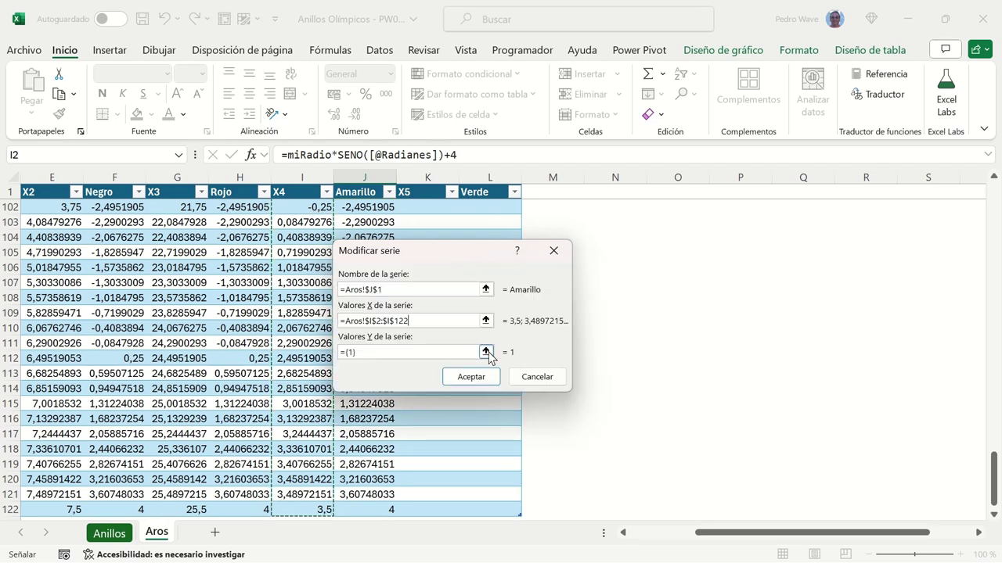
left_click(485, 352)
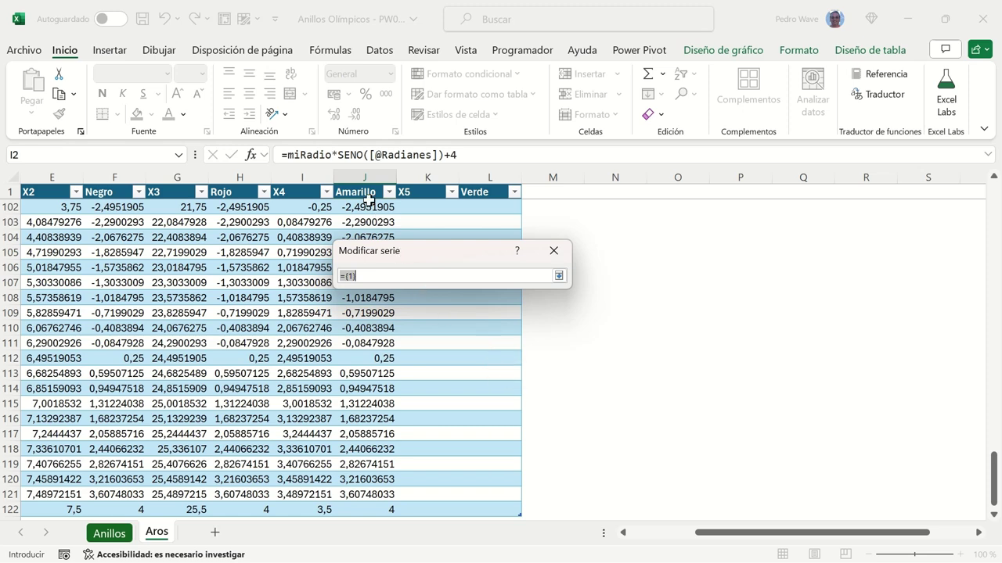
left_click(367, 192)
key("Down")
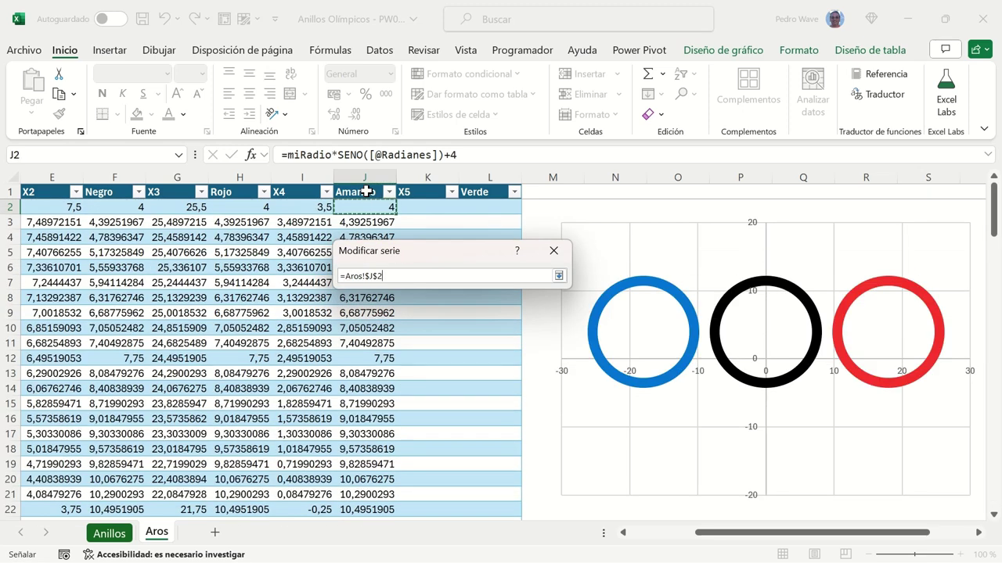
key("ctrl+shift+Down")
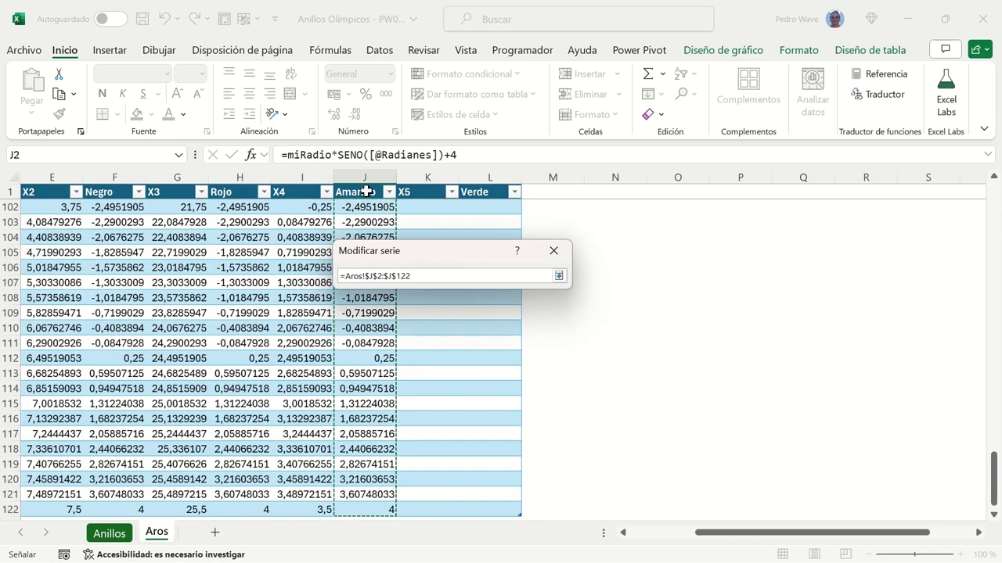
left_click(559, 275)
left_click(473, 376)
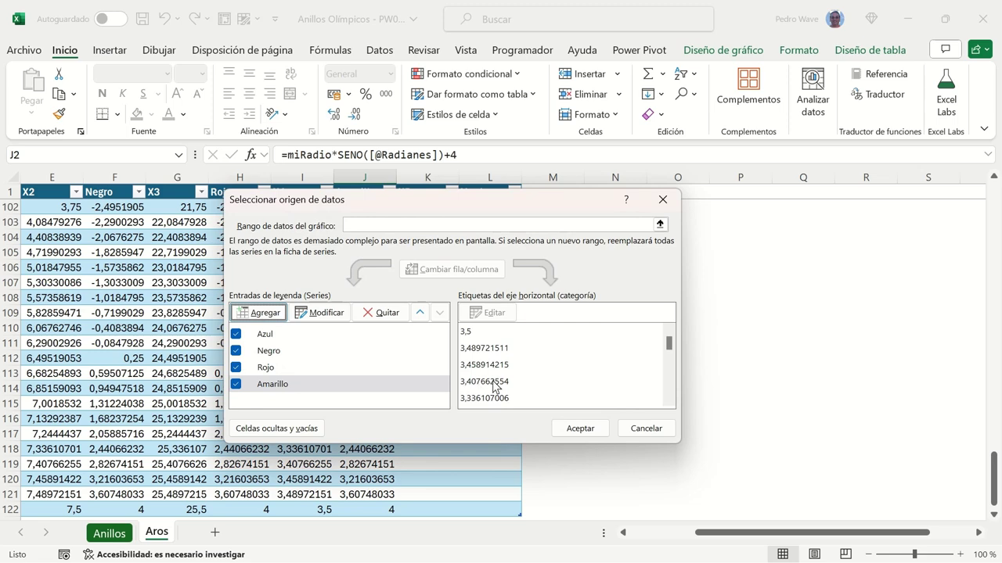
left_click(576, 427)
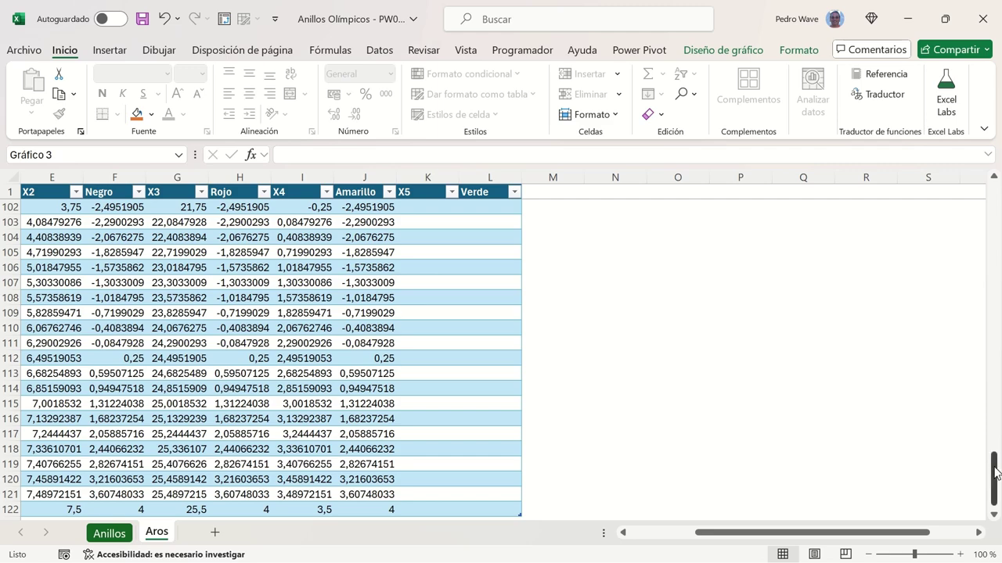
left_click_drag(990, 471, 994, 205)
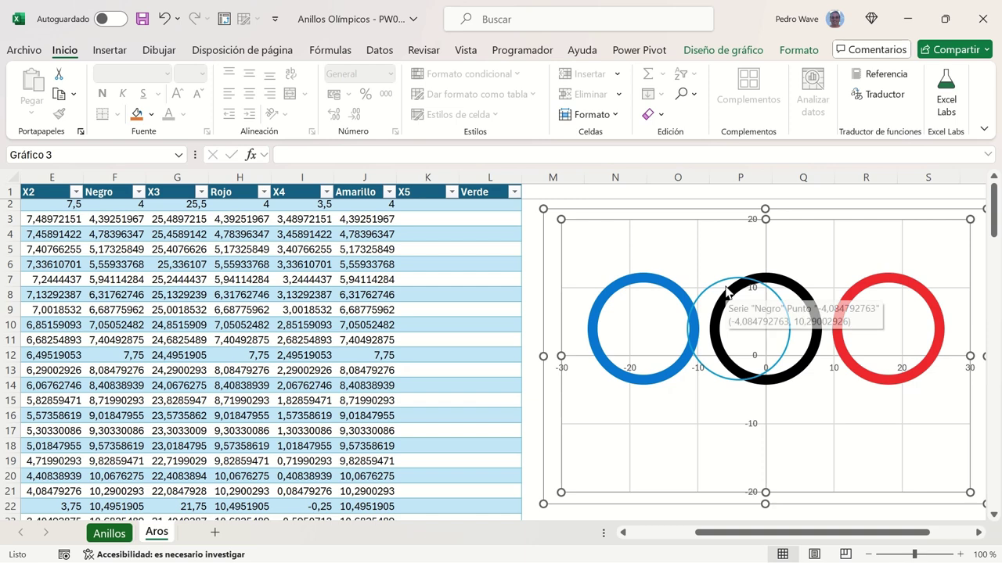
left_click(577, 192)
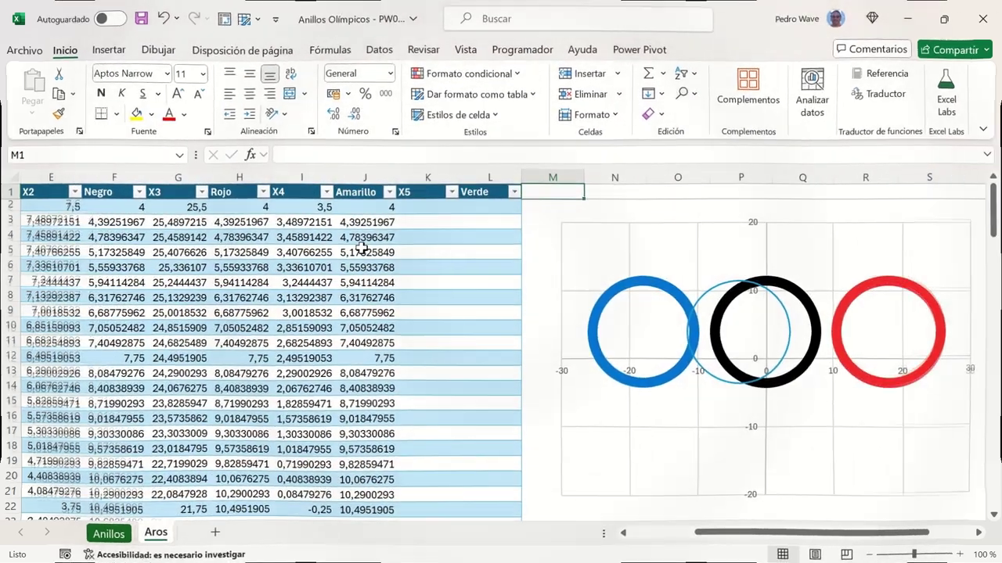
Step: Change the I2 offset from -4 to -9 and the J2 offset from +4 to -4
left_click(324, 210)
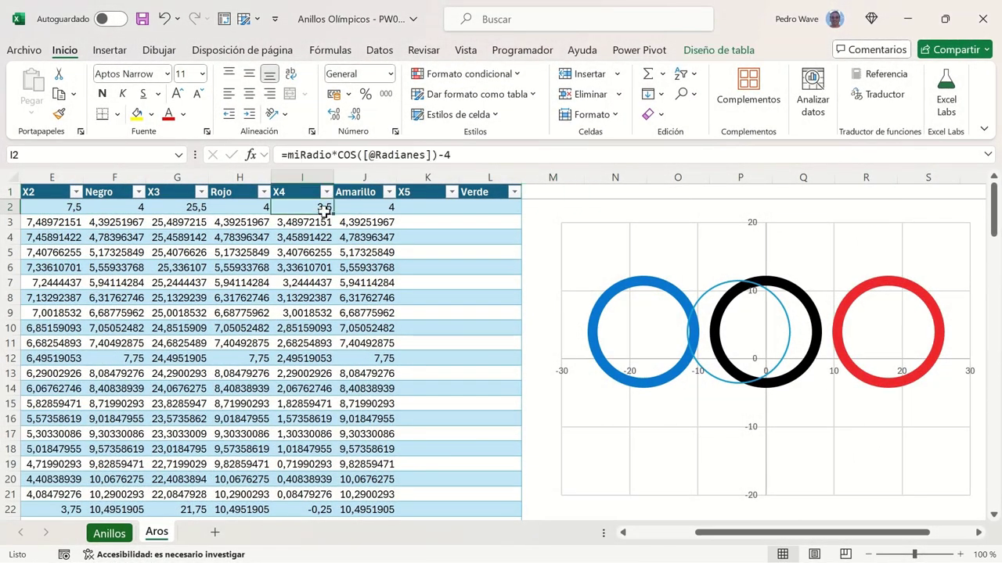
left_click(489, 157)
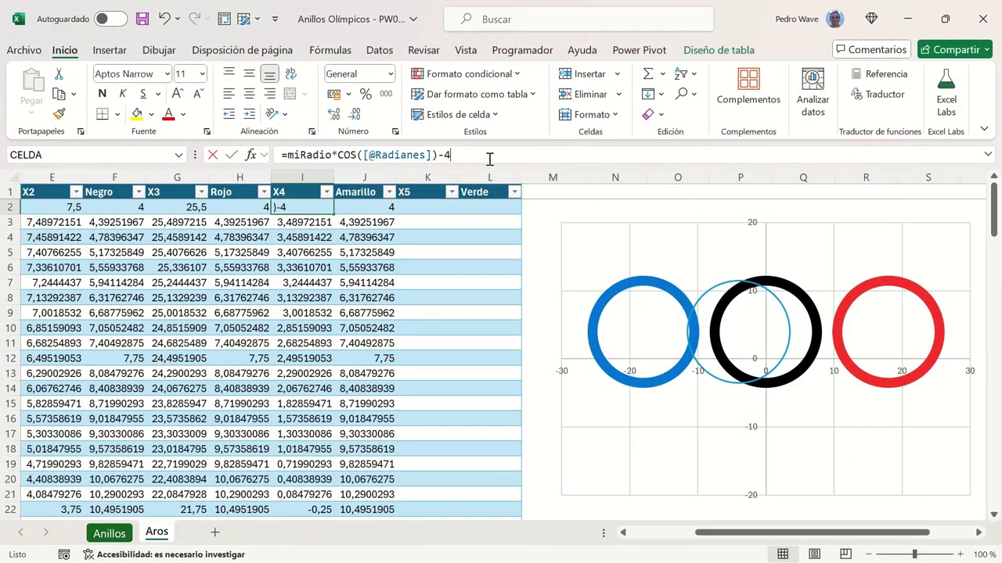
key("BackSpace")
type("9")
key("Tab")
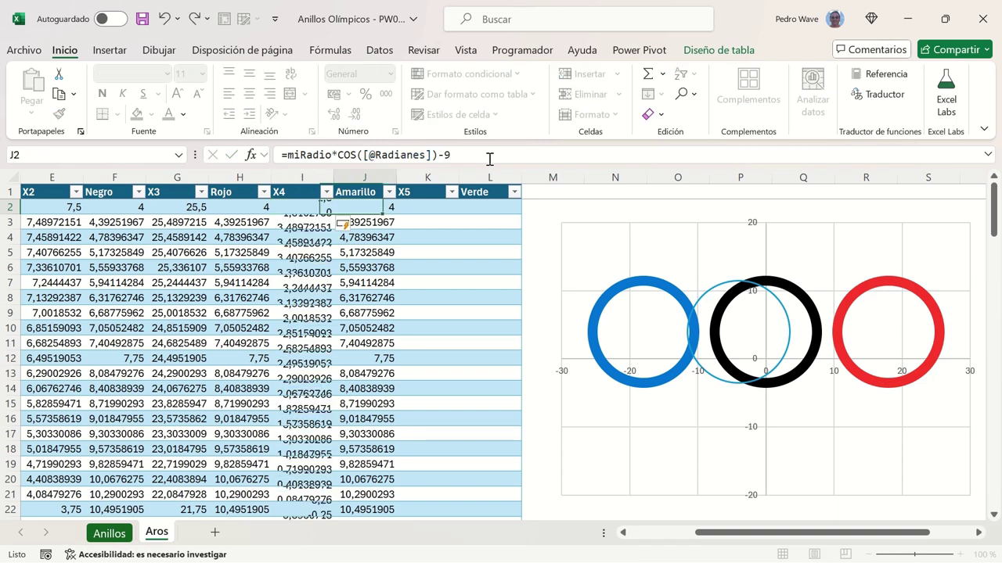
left_click(526, 153)
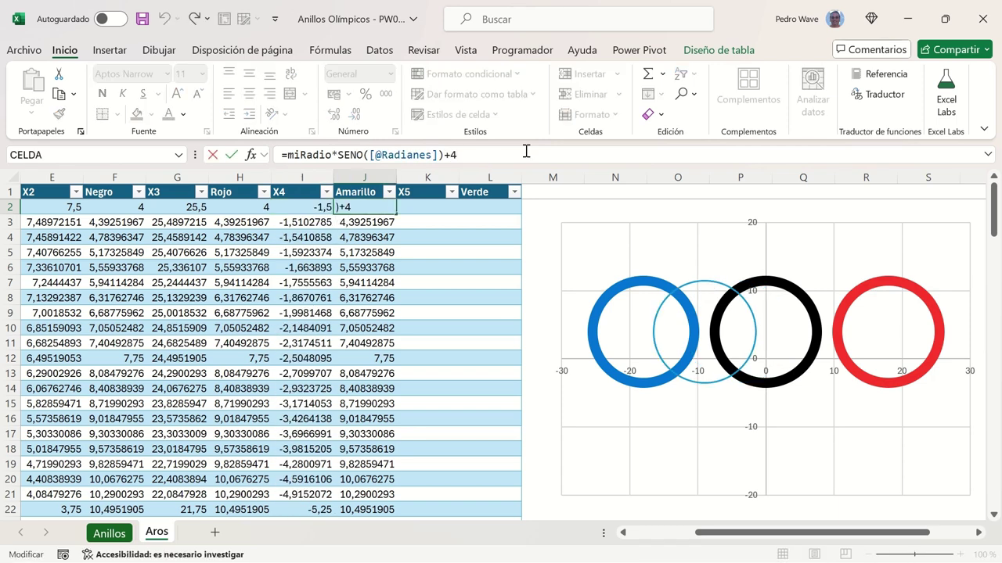
key("BackSpace")
key("BackSpace")
key("Return")
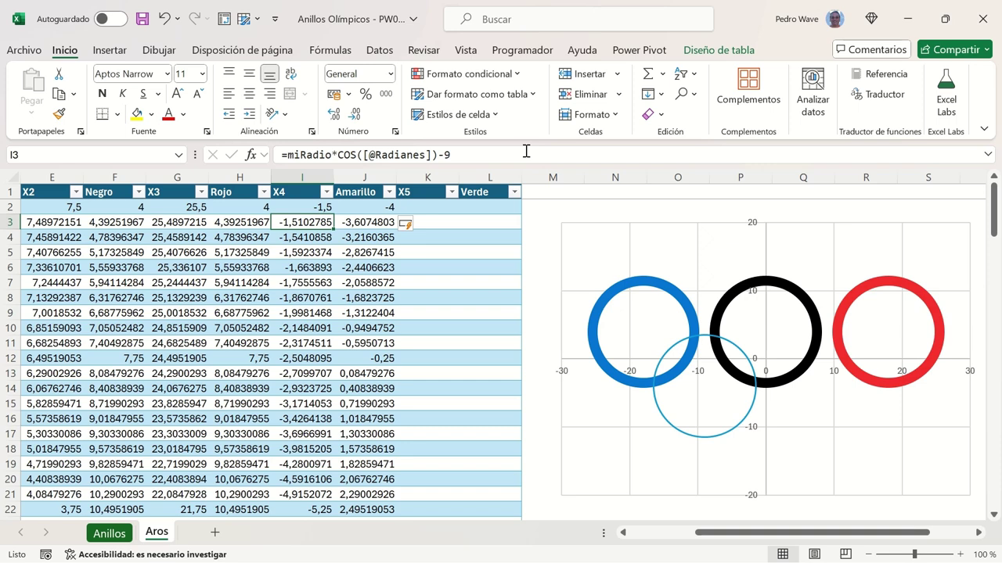
Step: Give the Amarillo series a solid line in custom gold #FFB114
right_click(675, 348)
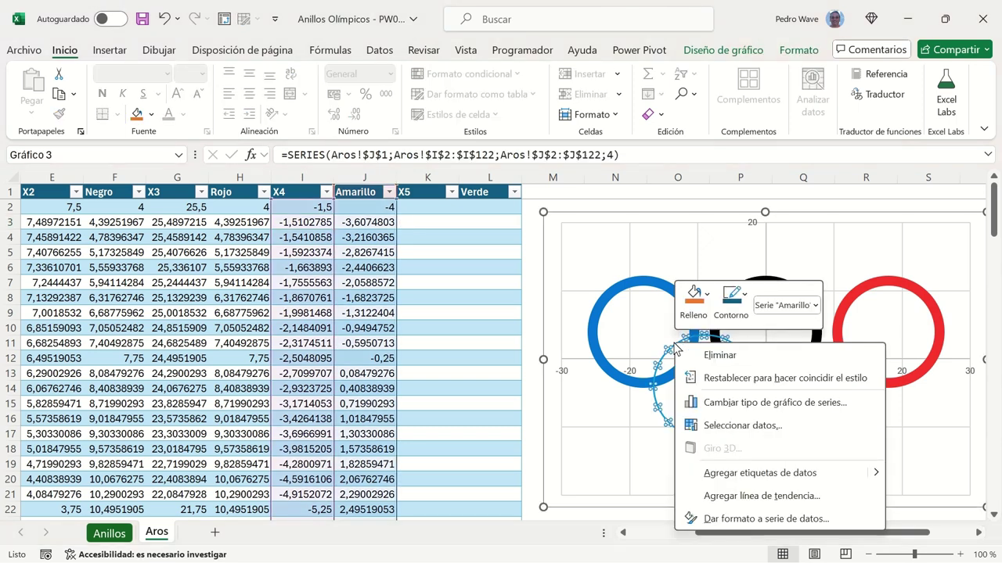
left_click(757, 517)
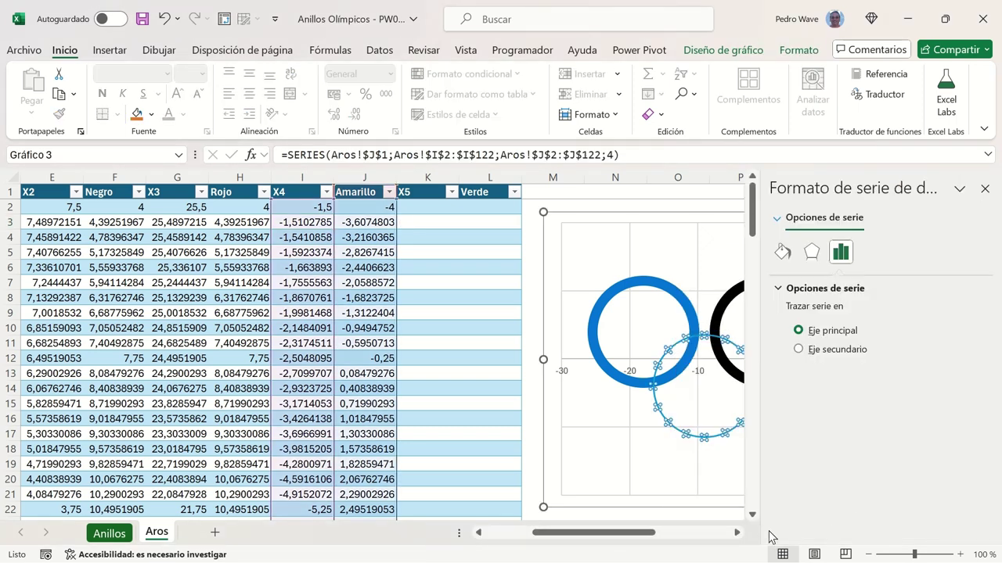
left_click(740, 534)
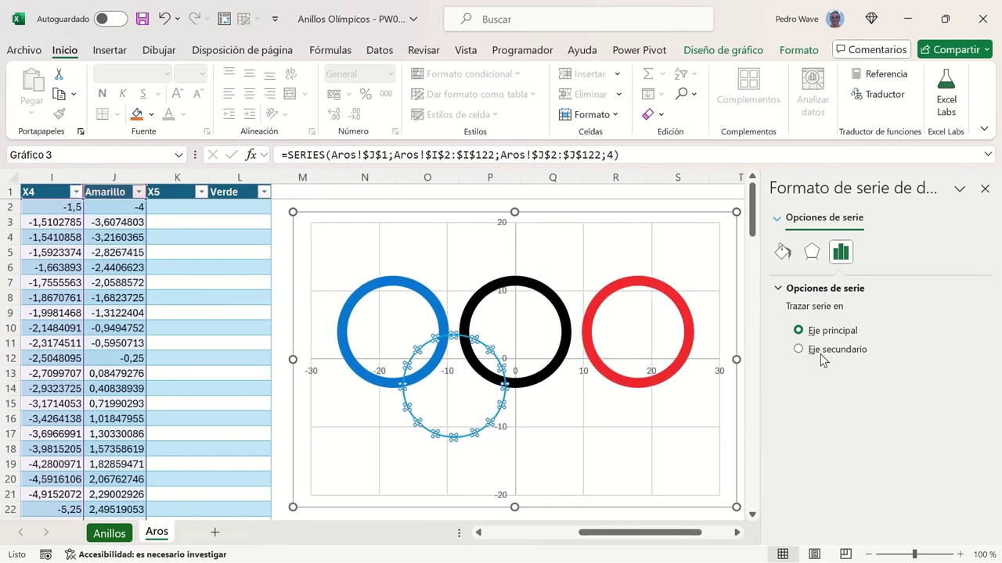
left_click(782, 257)
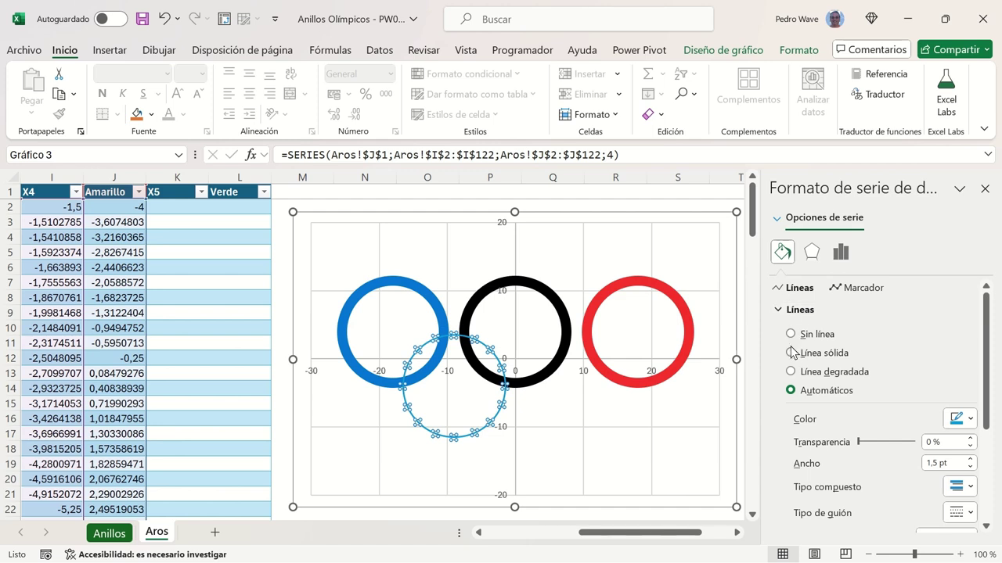
left_click(790, 353)
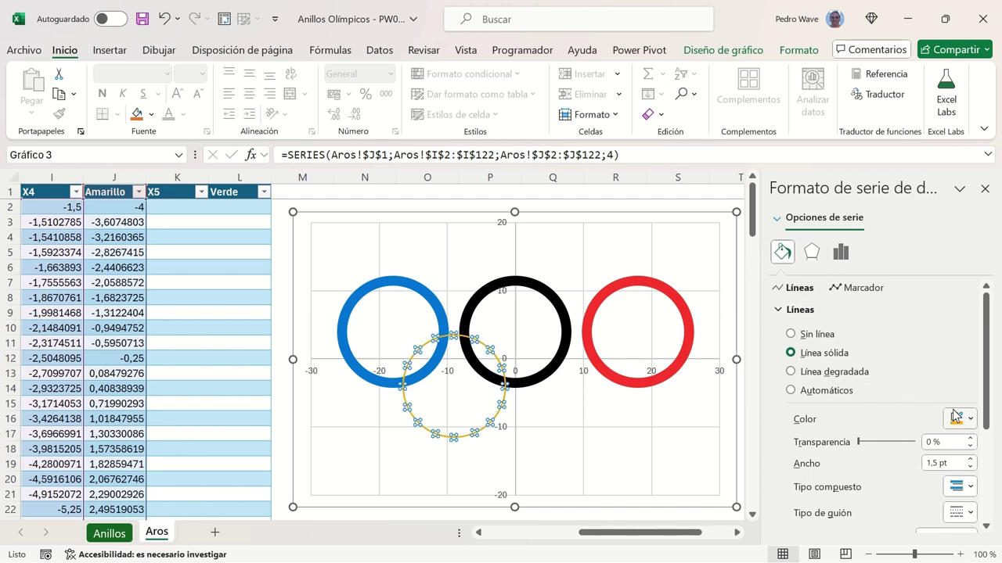
left_click(970, 423)
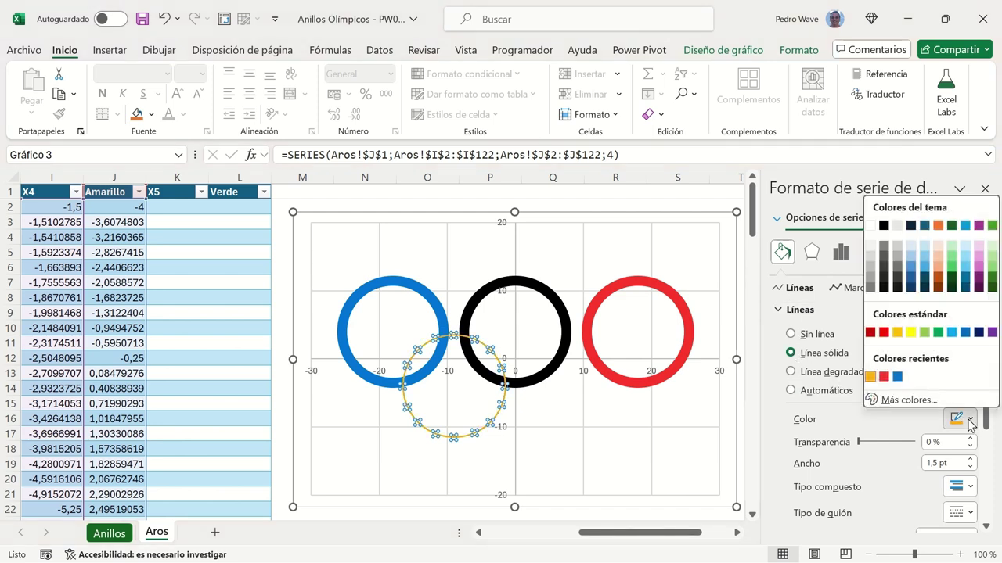
left_click(896, 399)
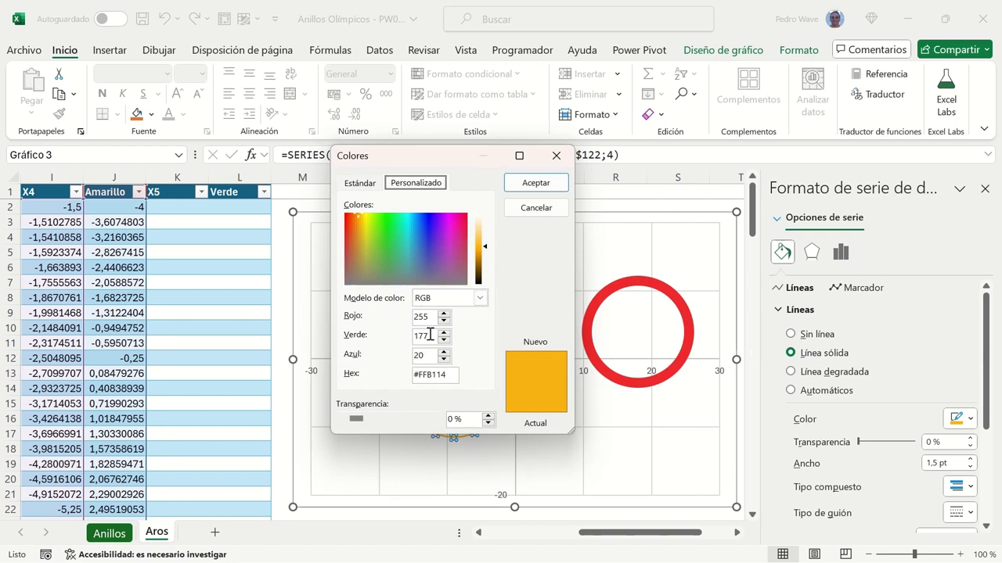
left_click(548, 185)
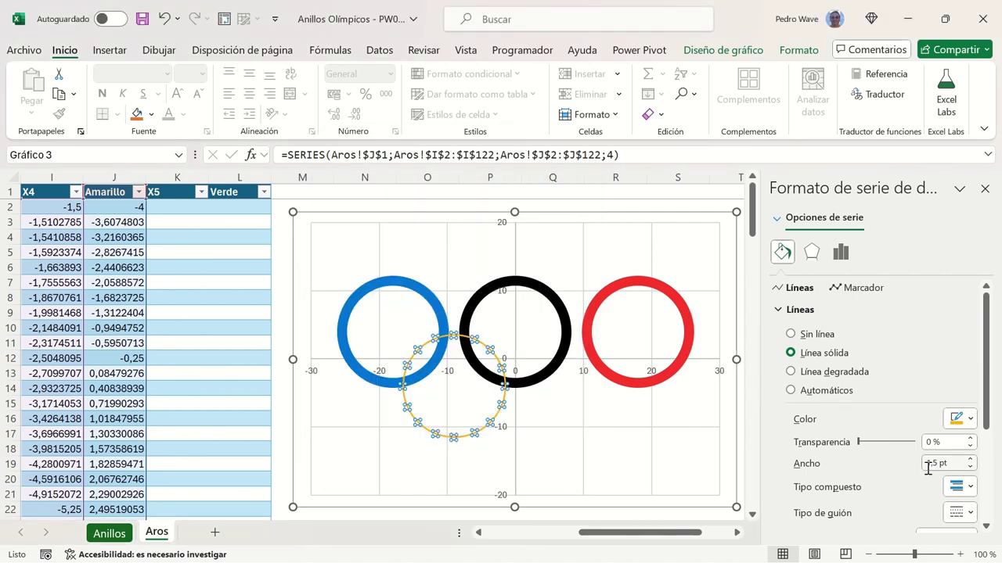
Step: Set the Amarillo line width to 9,5 pt
left_click(927, 468)
type("9")
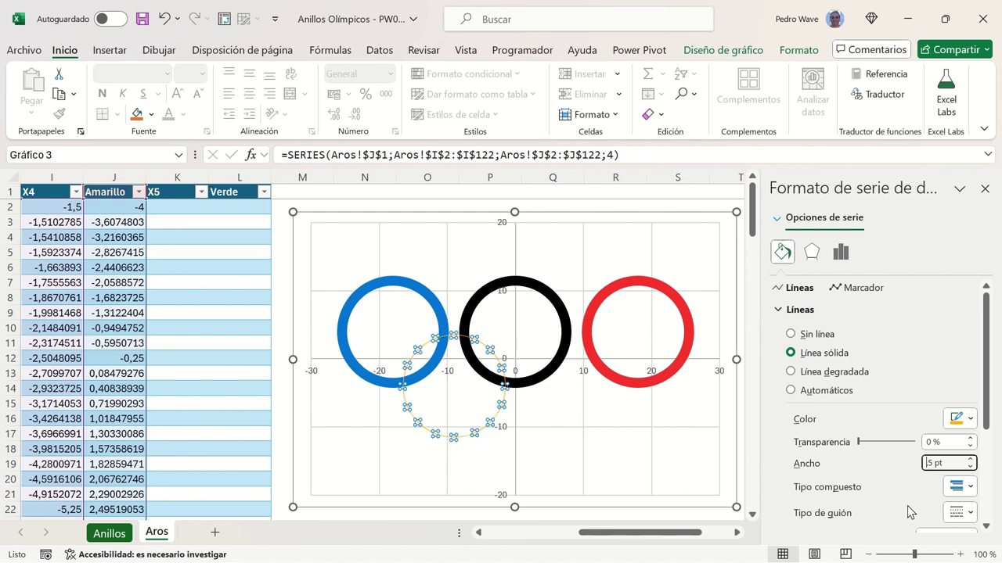
key("Delete")
key("Return")
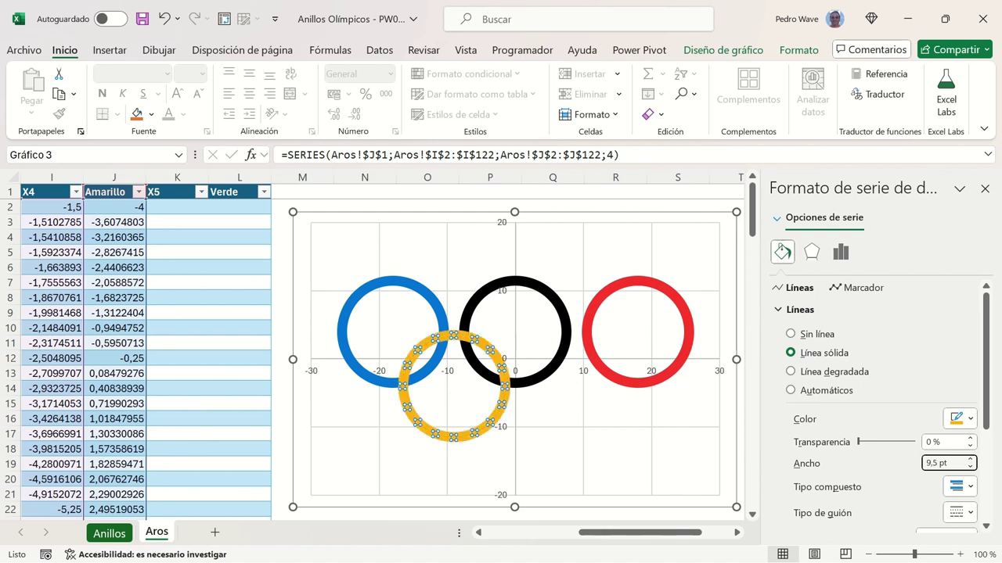
left_click(297, 193)
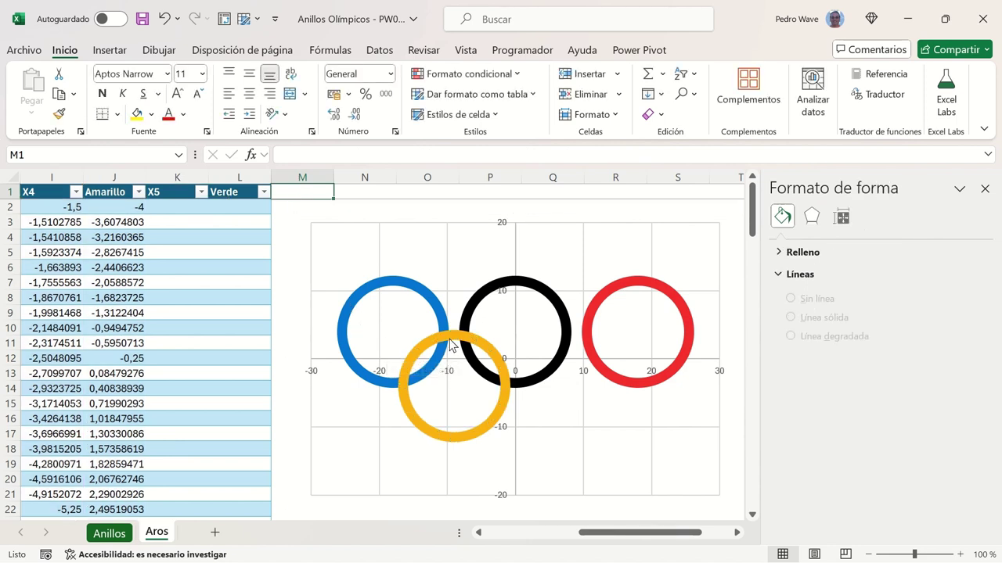
mouse_move(459, 342)
left_click(70, 209)
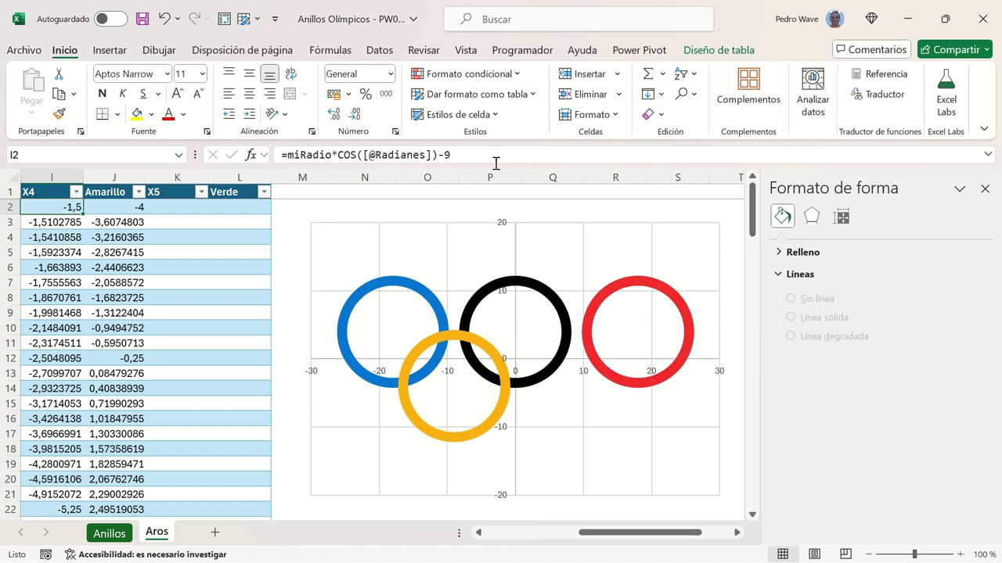
Step: Fill the X5 column with I2's circle formula, changing the -9 offset to +9
left_click_drag(485, 154, 280, 155)
key("ctrl+c")
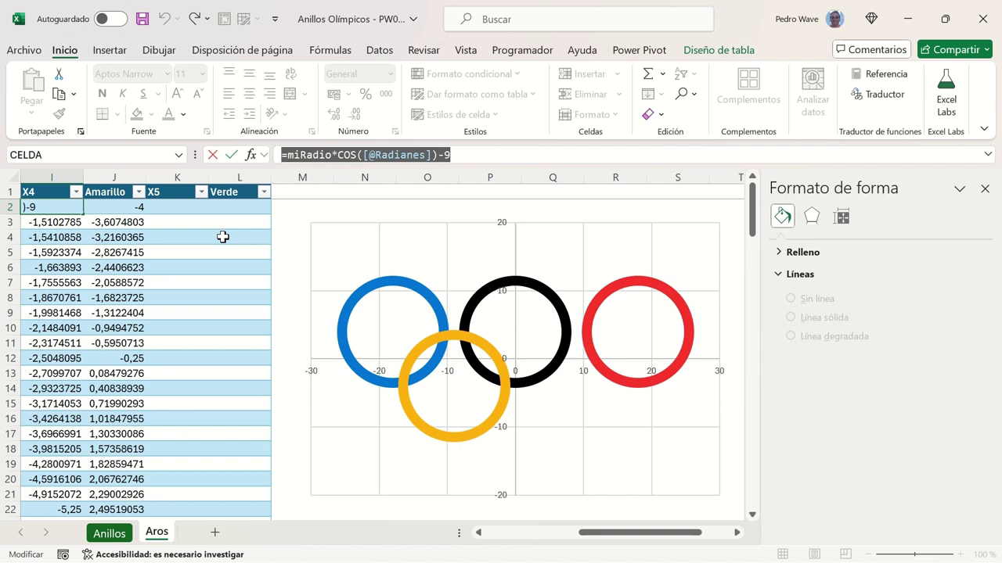
key("Escape")
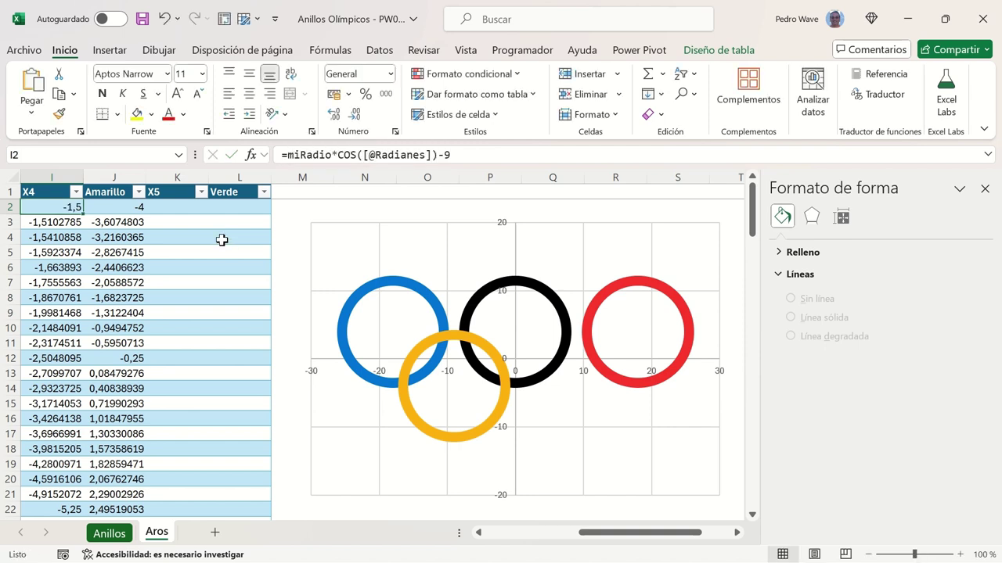
left_click(197, 209)
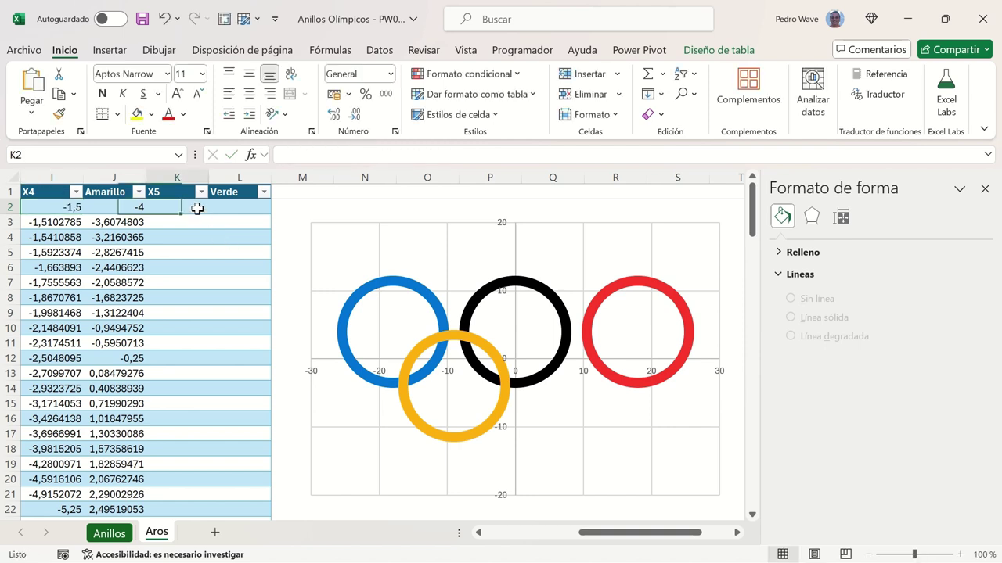
left_click(294, 158)
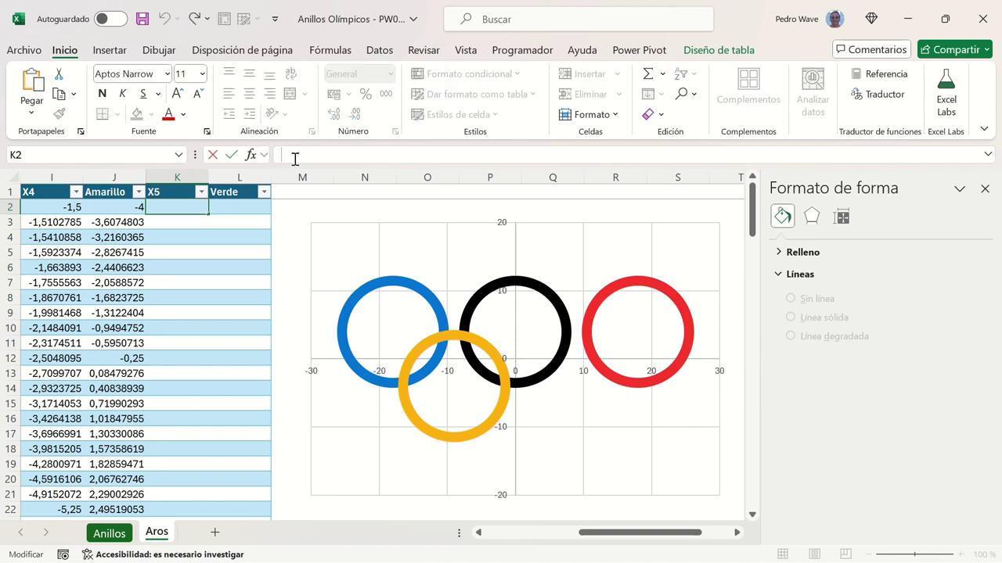
key("ctrl+v")
key("BackSpace")
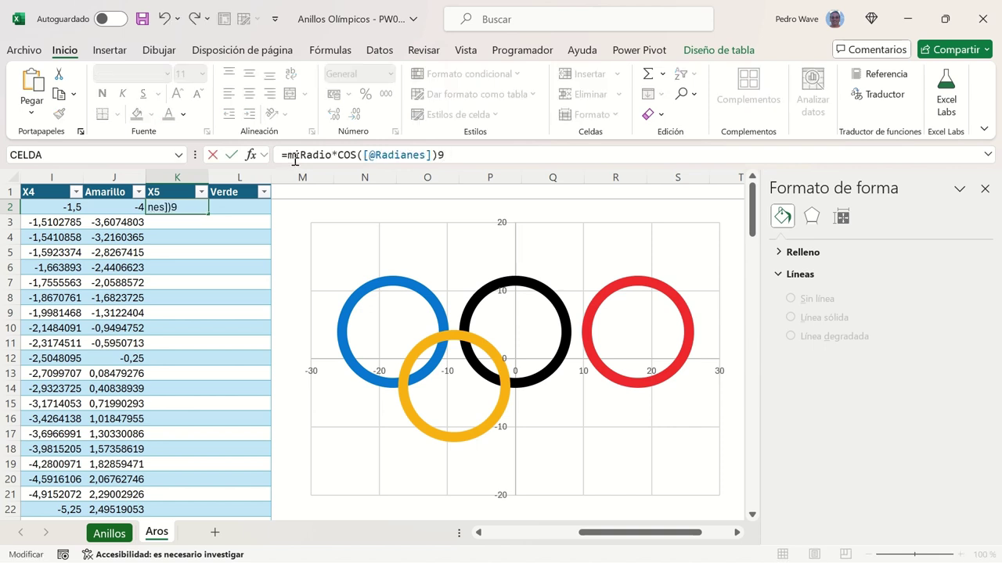
type("+")
key("ctrl+Return")
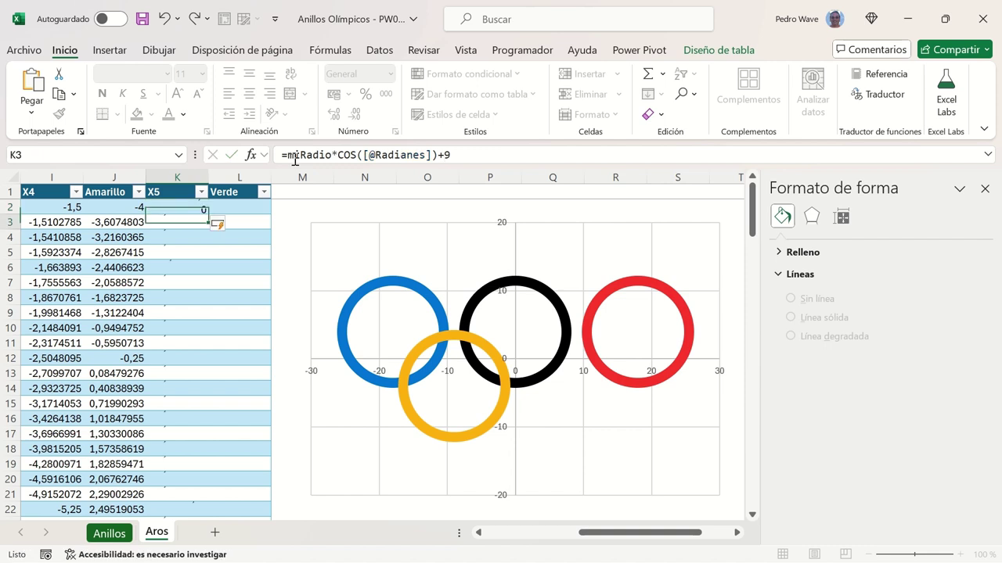
key("Left")
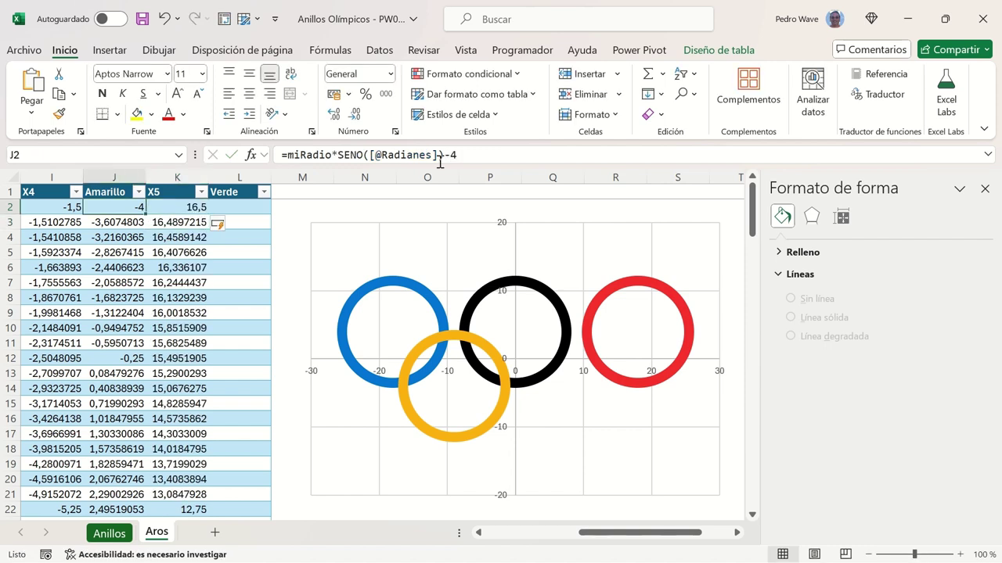
left_click_drag(462, 160, 281, 165)
key("ctrl+c")
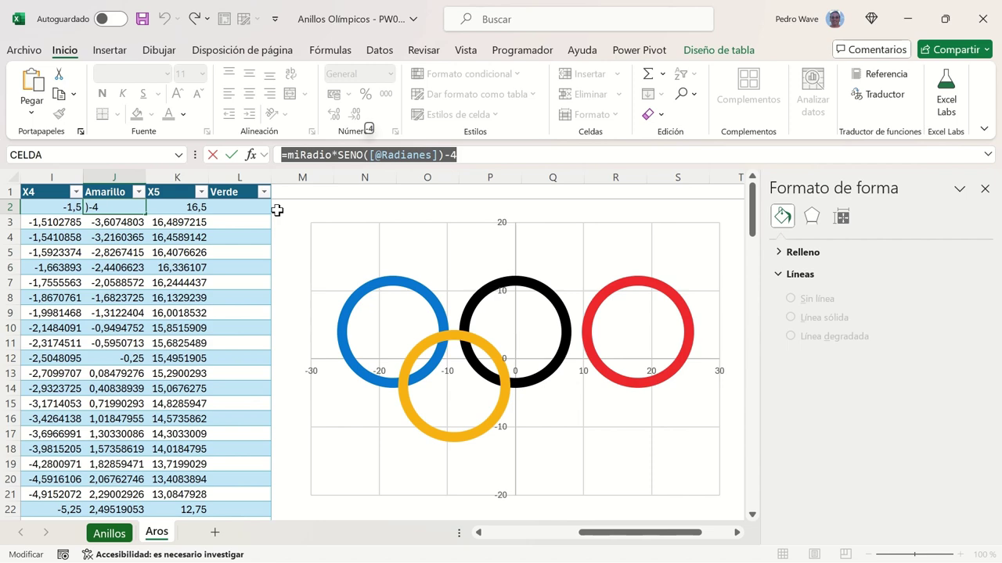
key("ctrl+Return")
left_click(259, 208)
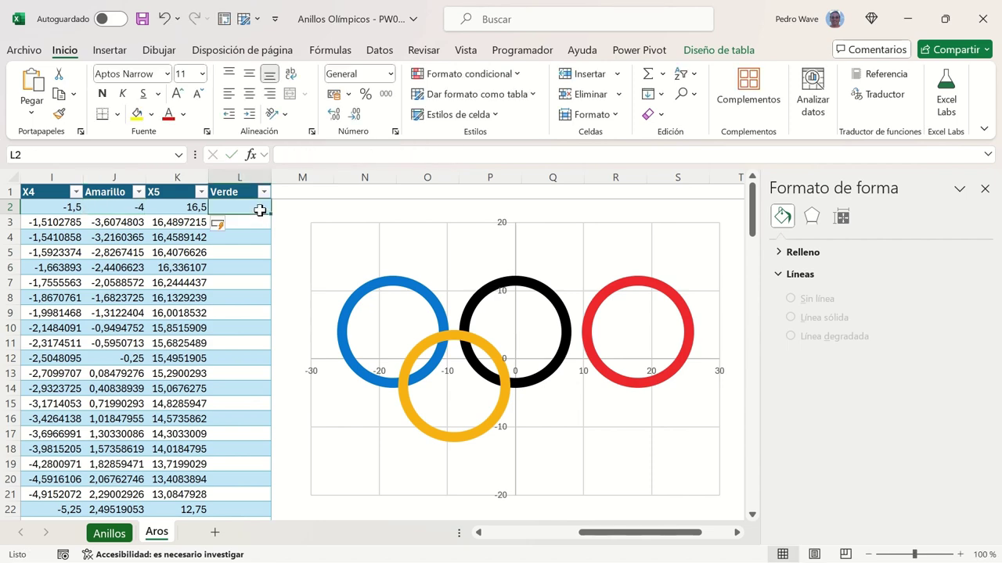
left_click(307, 153)
key("ctrl+v")
key("Return")
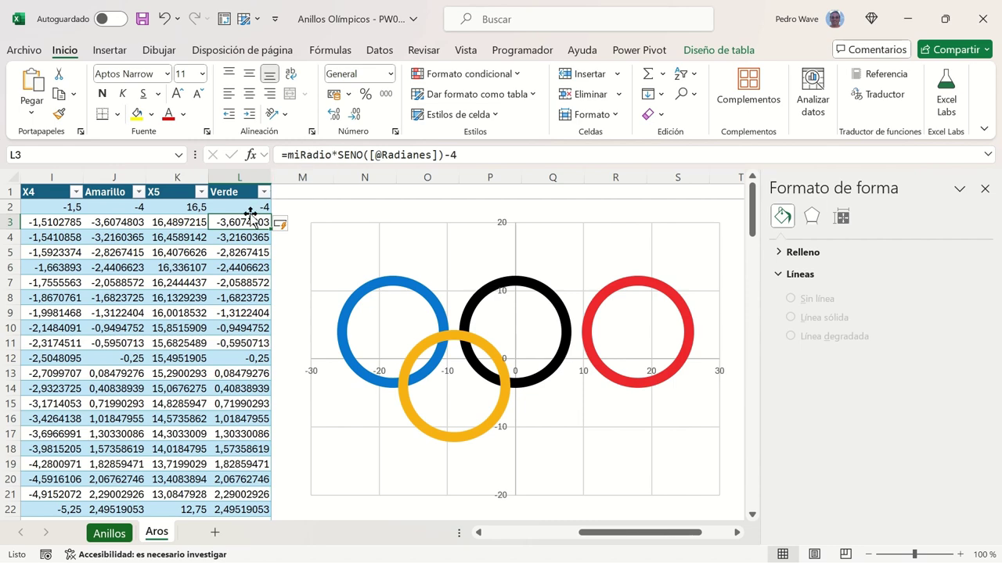
Step: Add a new chart series named from L1 (Verde) with X values K2:K122
right_click(383, 269)
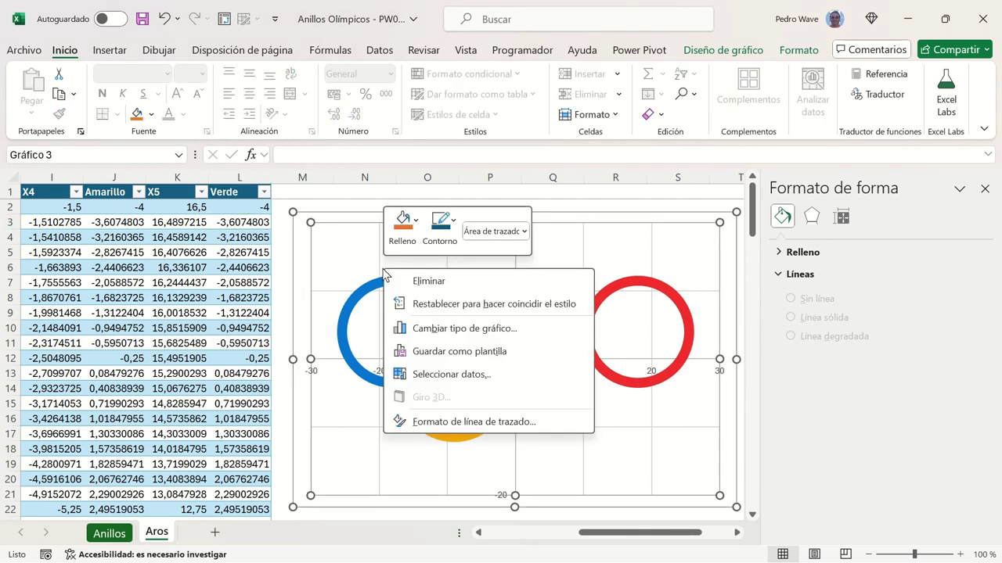
left_click(418, 374)
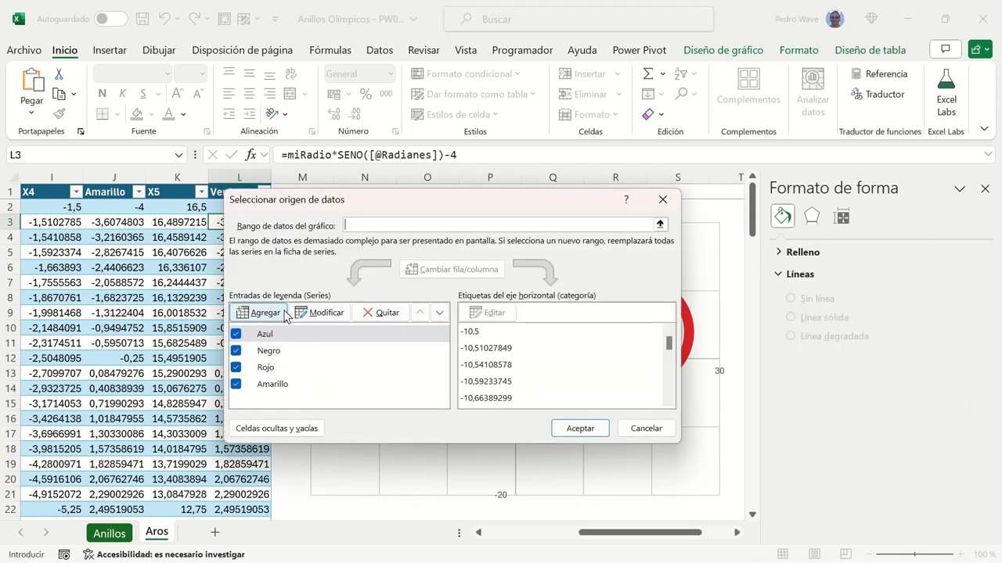
left_click(281, 313)
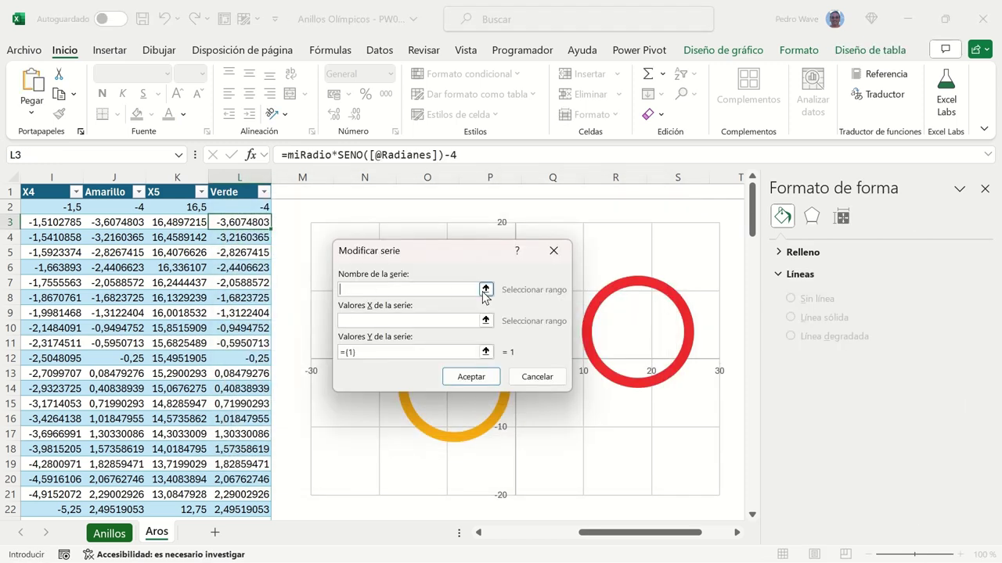
left_click(486, 289)
left_click(248, 191)
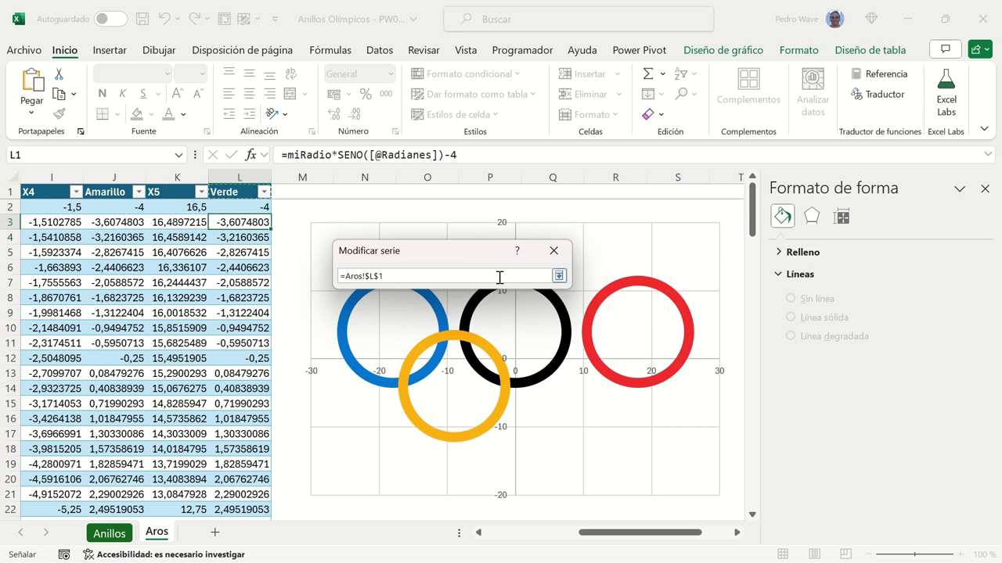
left_click(558, 275)
left_click(486, 321)
left_click(486, 321)
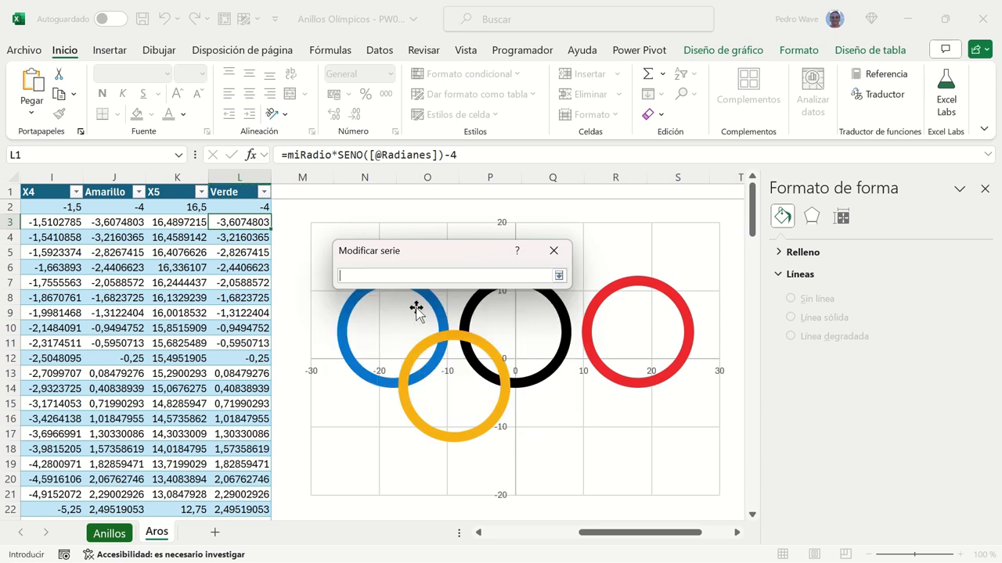
left_click(200, 209)
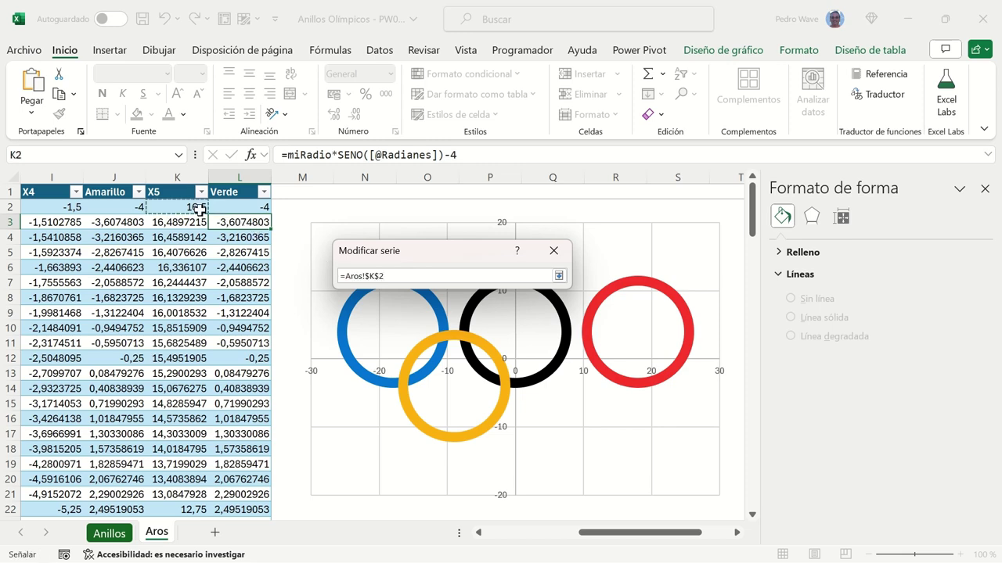
key("ctrl+shift+Down")
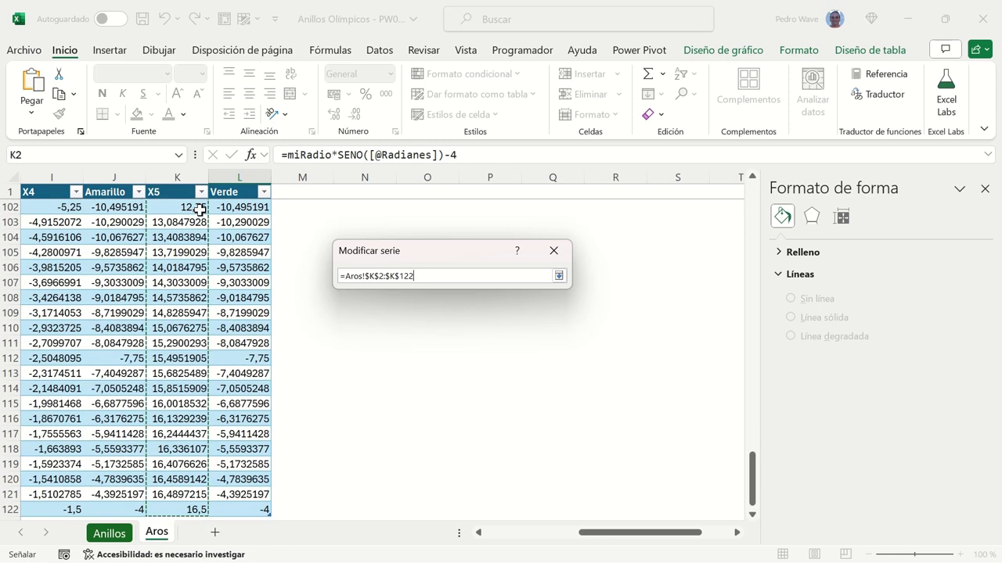
left_click(558, 277)
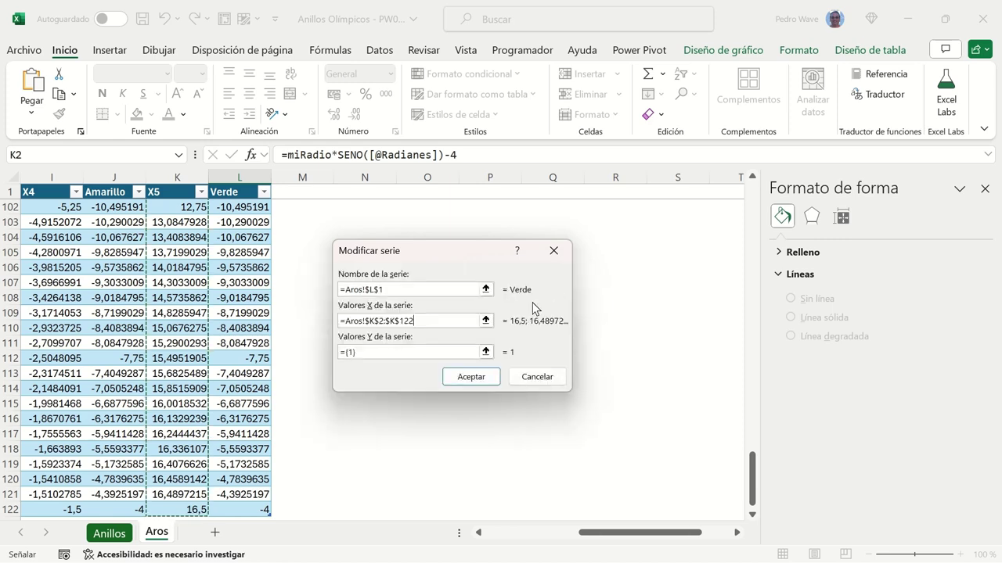
Step: Set the Verde series Y values to L2:L122 and confirm the data source
left_click(486, 353)
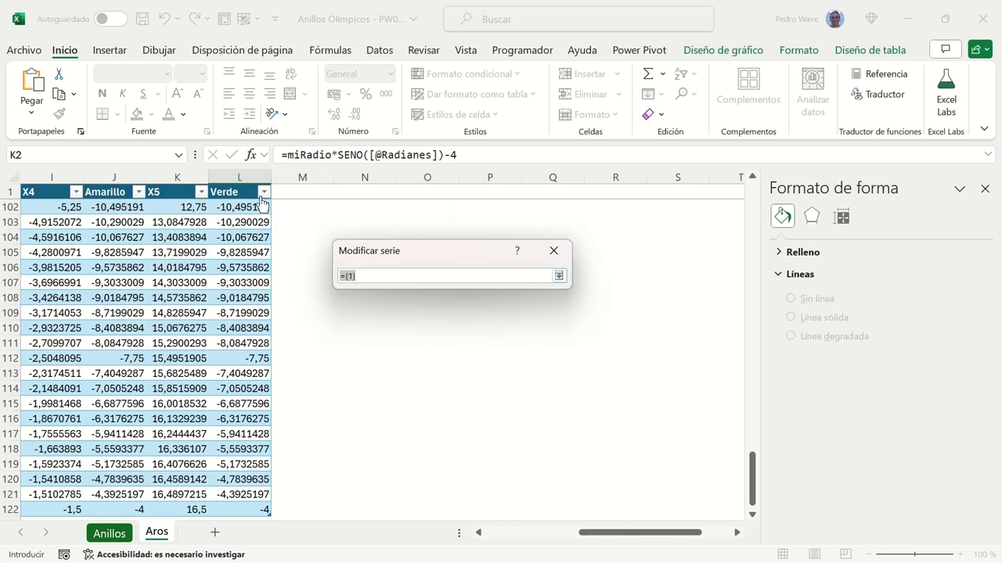
left_click(250, 191)
key("Down")
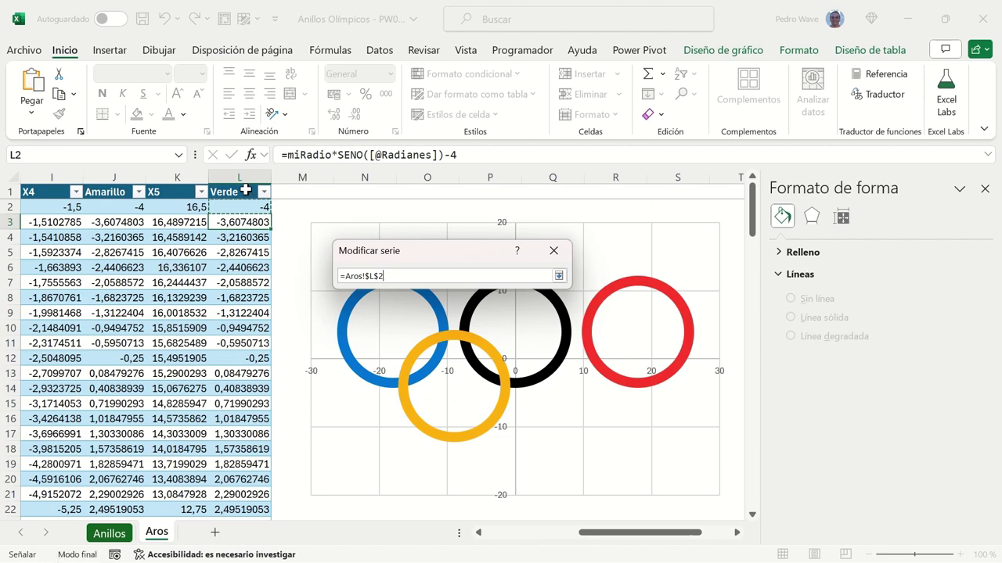
key("ctrl+shift+Down")
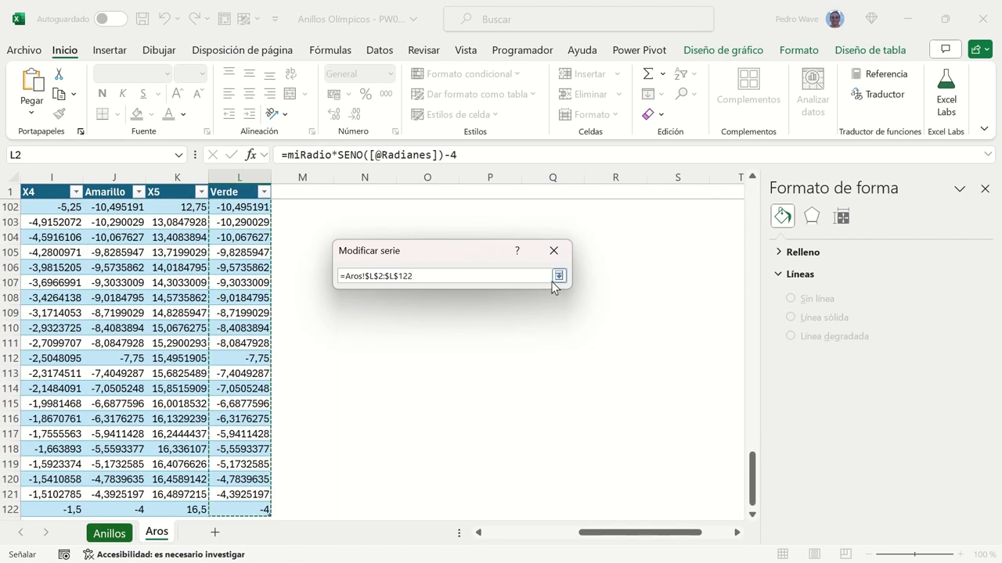
left_click(559, 276)
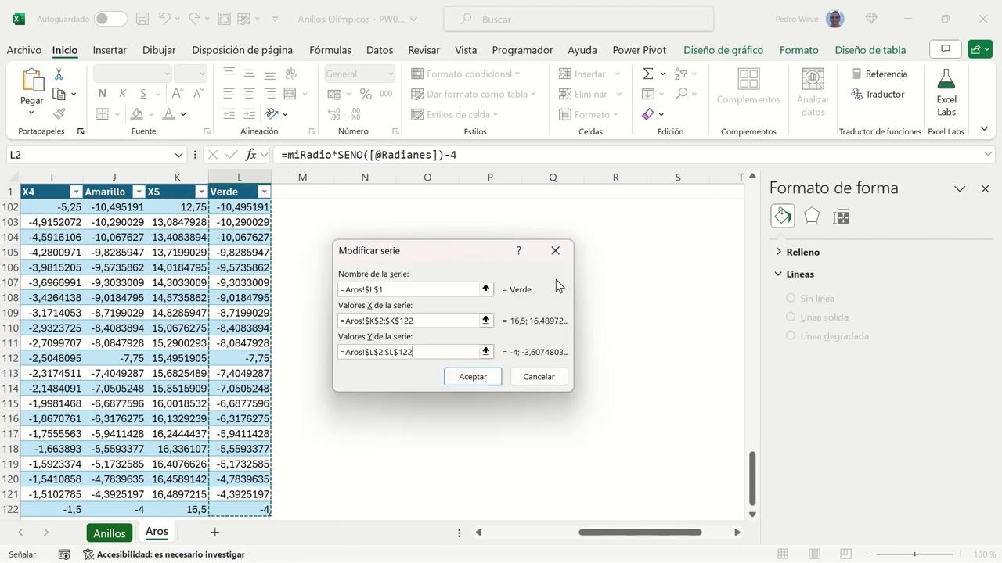
left_click(485, 377)
left_click(581, 429)
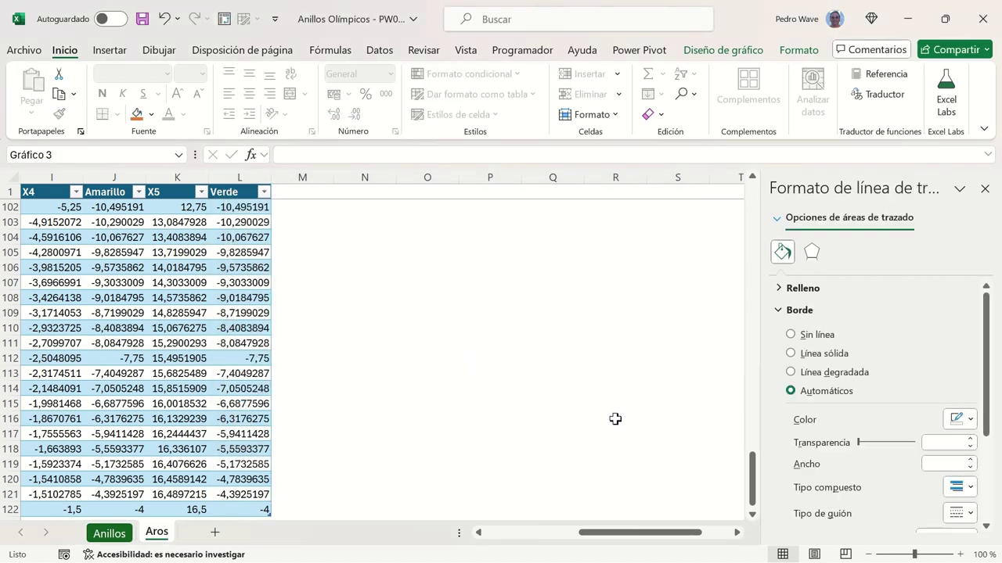
Step: Switch the thin Verde circle series to a solid line outline and pick its colour
left_click_drag(750, 479, 754, 205)
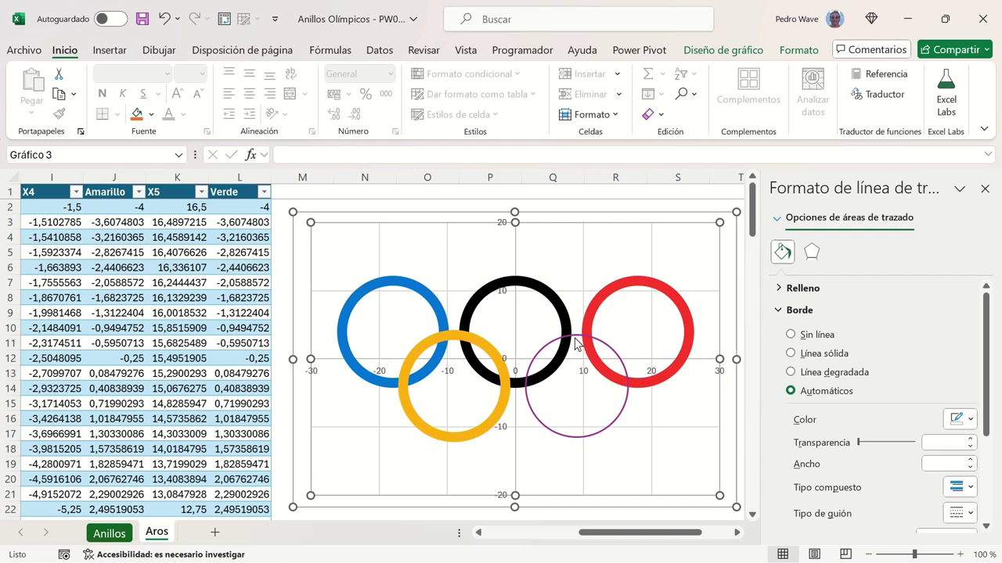
left_click(575, 338)
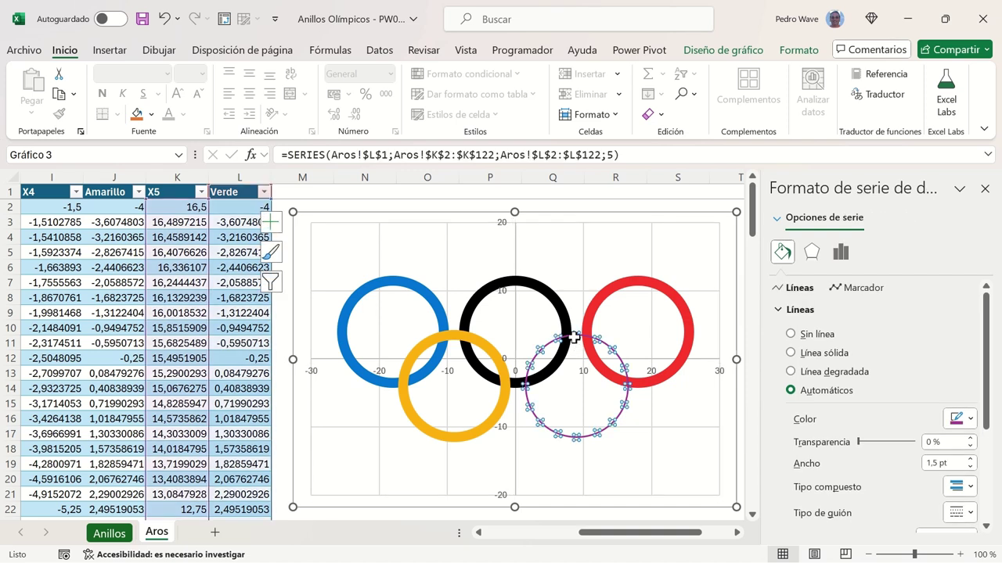
left_click(791, 353)
left_click(969, 423)
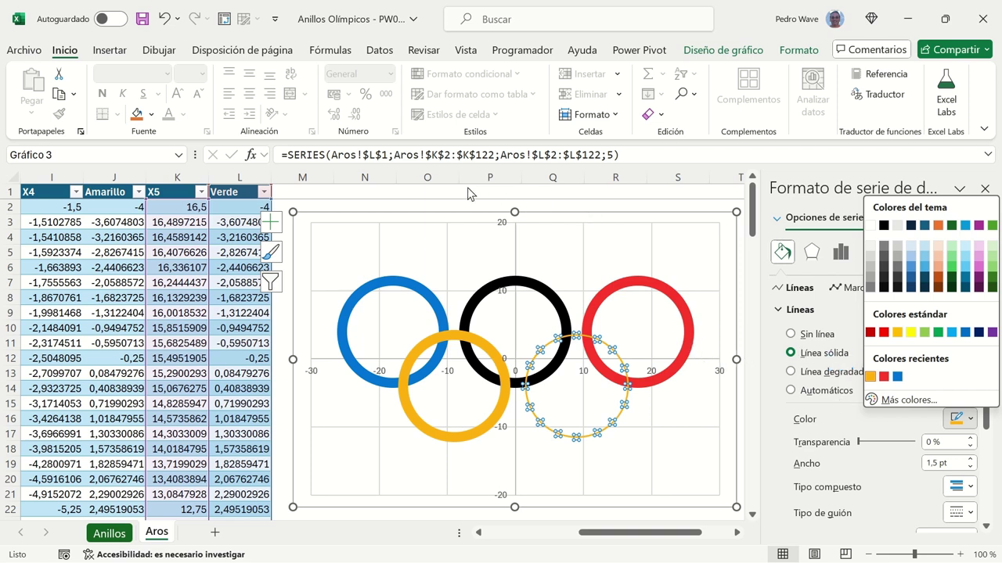
left_click(105, 536)
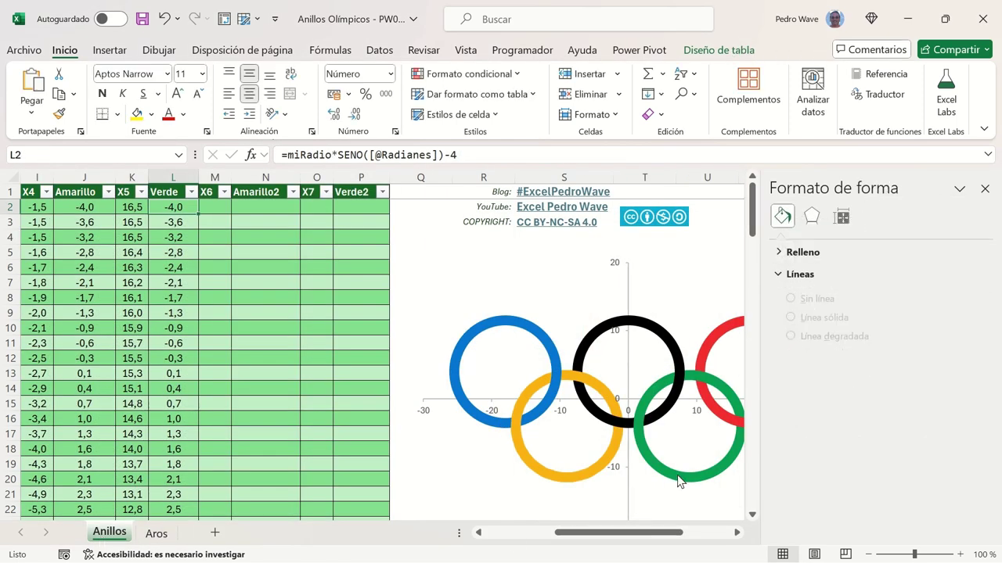
left_click(678, 477)
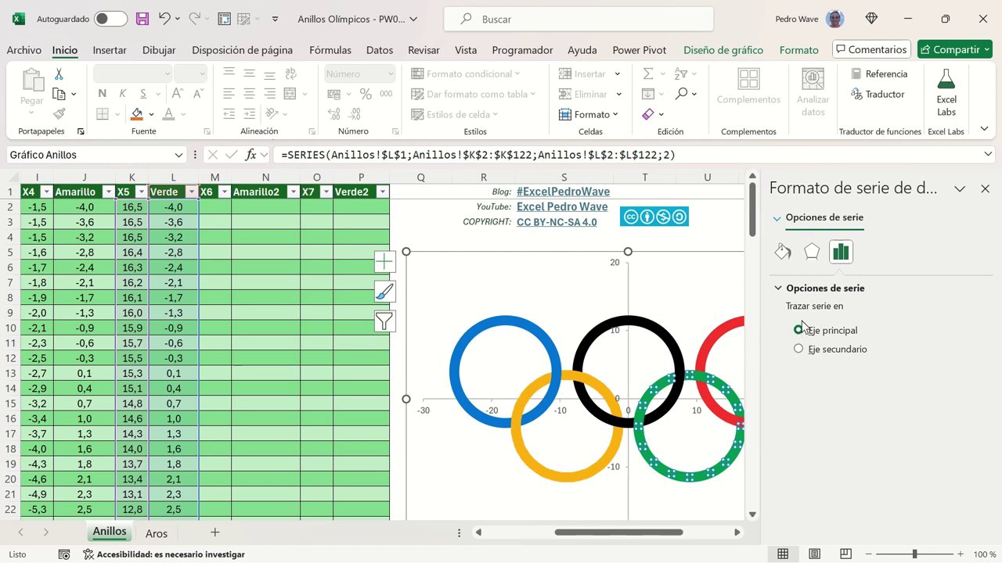
left_click(785, 254)
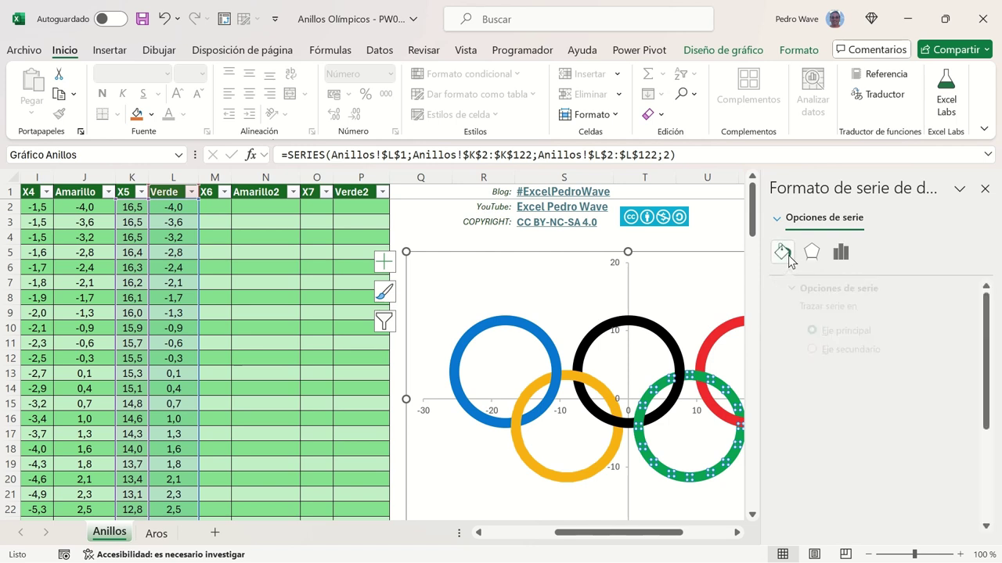
left_click(975, 419)
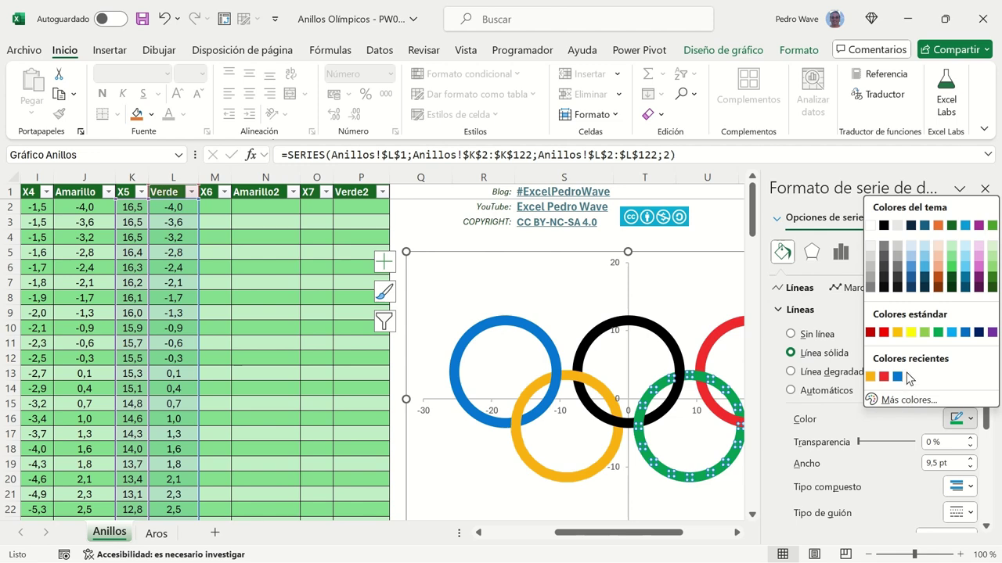
left_click(900, 400)
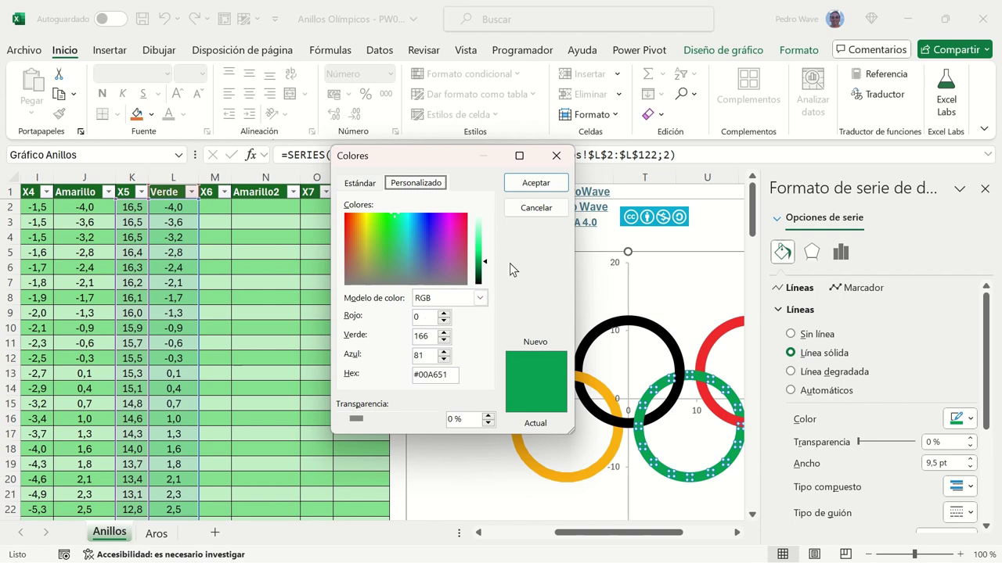
left_click(540, 185)
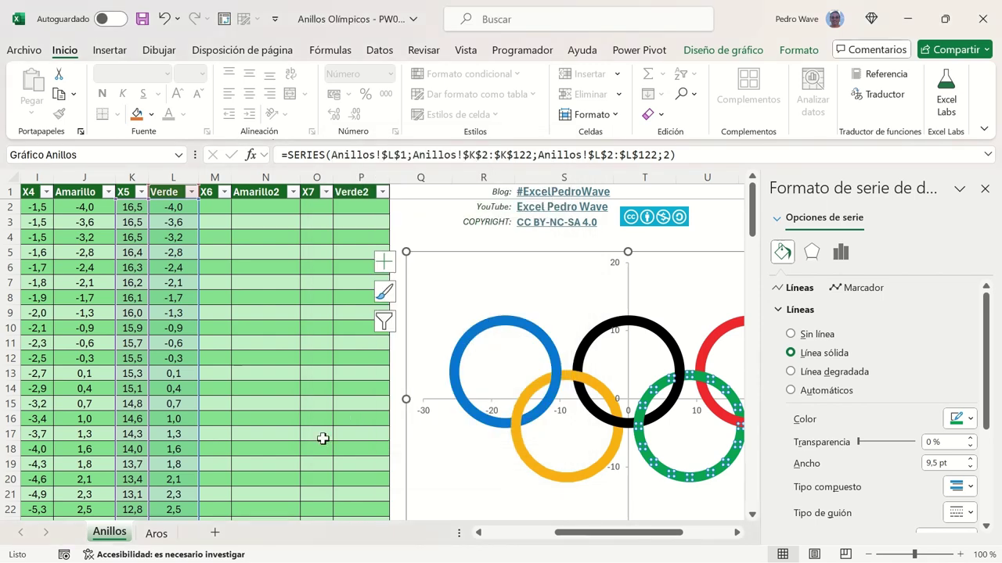
left_click(156, 533)
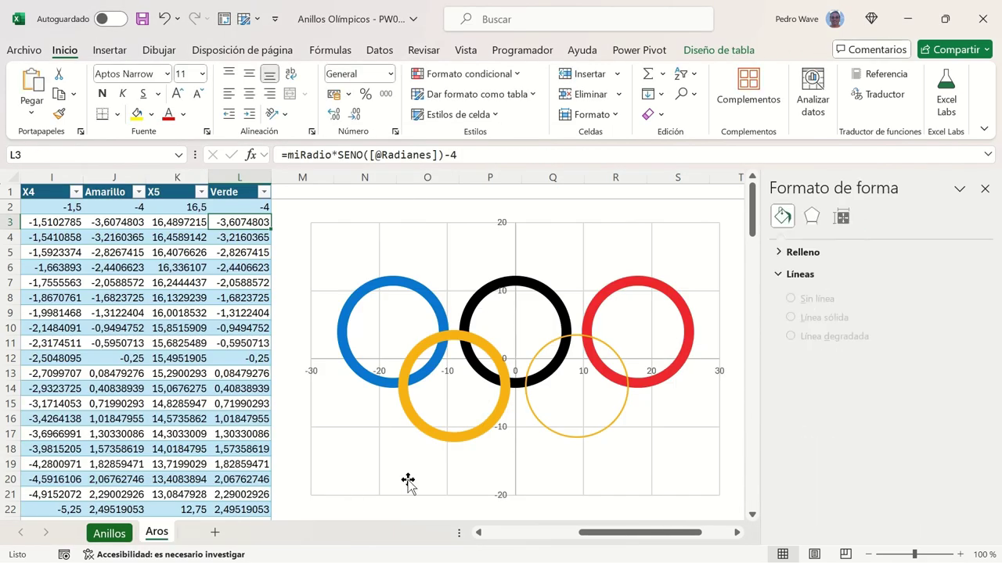
Step: Colour the thin Verde circle's solid line green
left_click(532, 416)
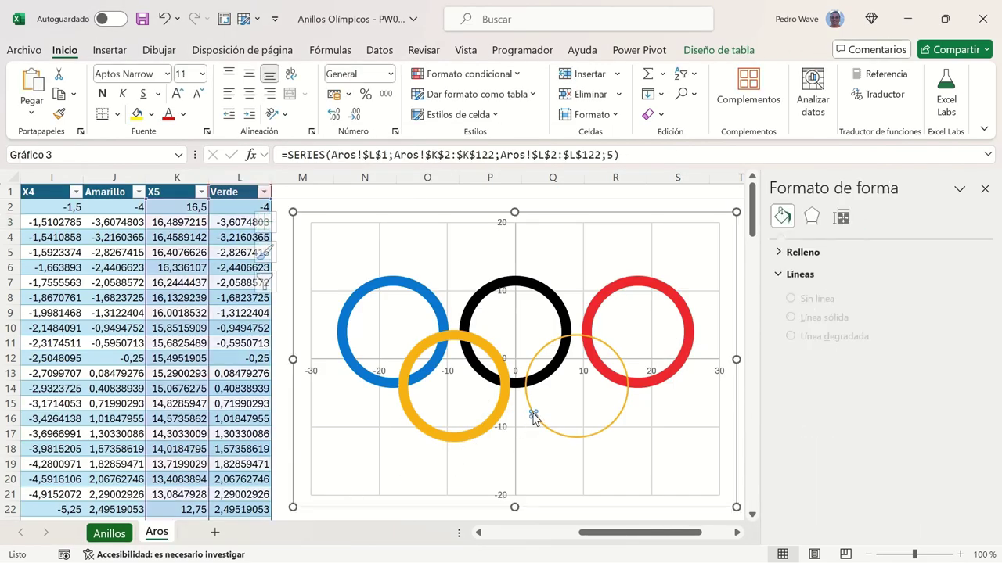
left_click(532, 417)
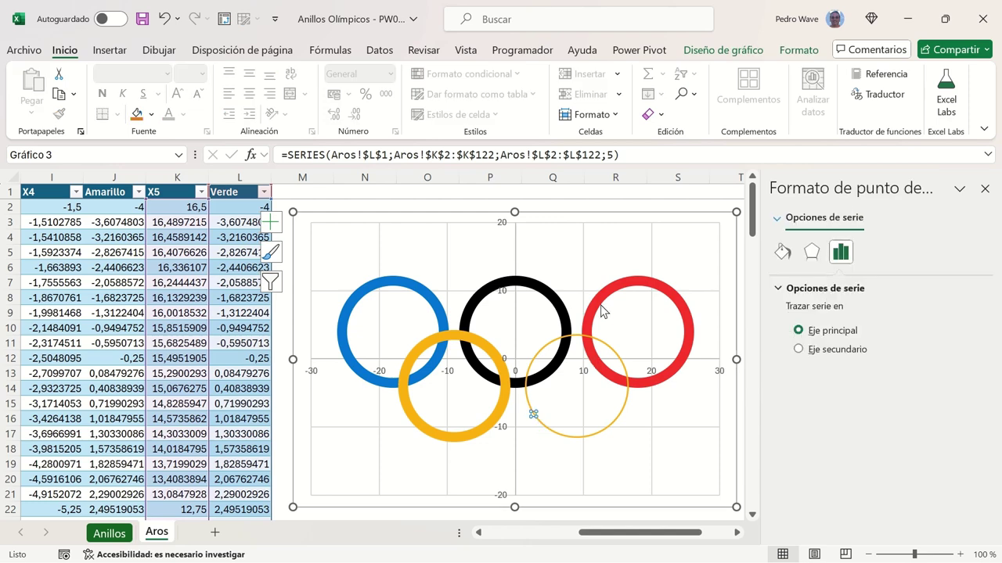
left_click(598, 193)
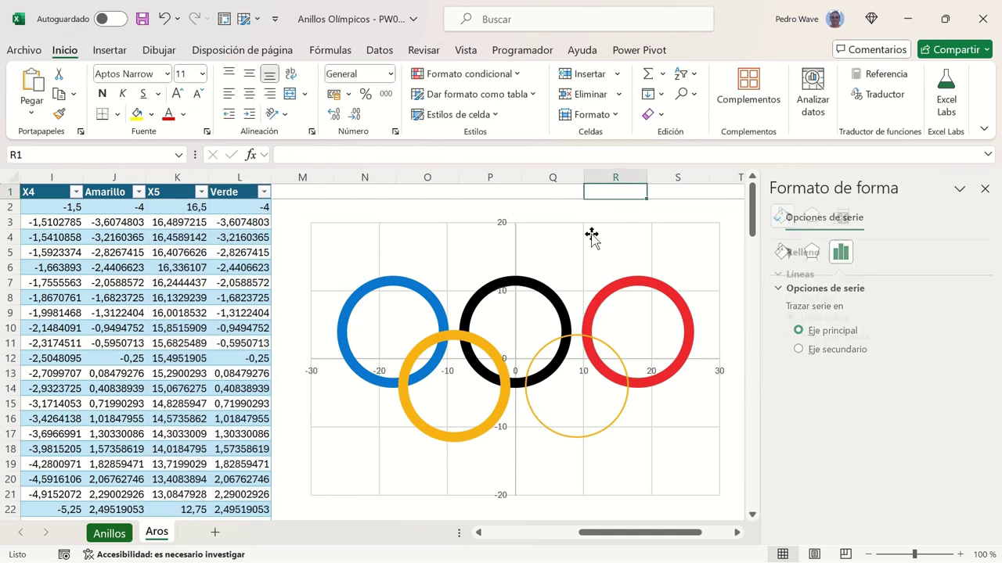
left_click(551, 435)
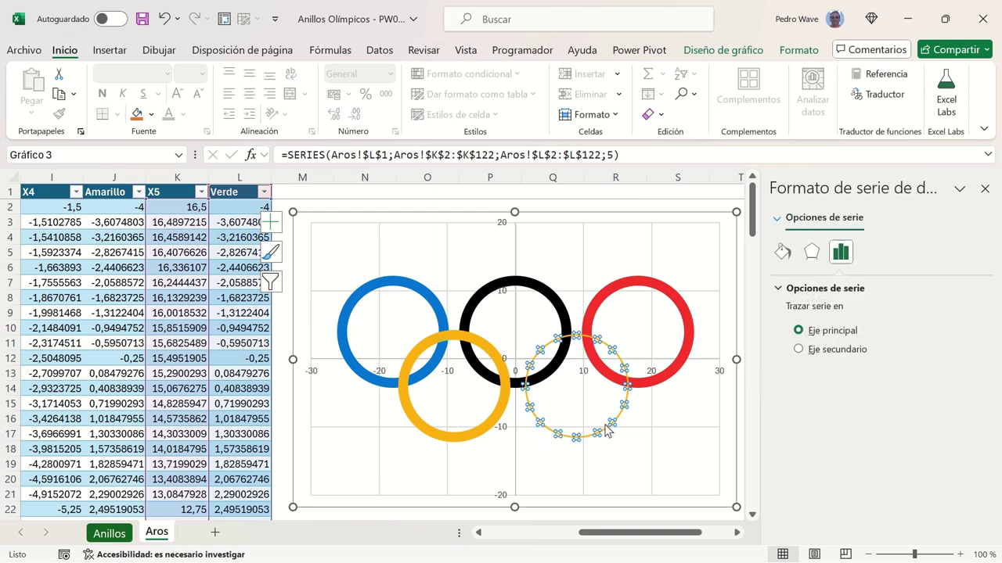
left_click(781, 252)
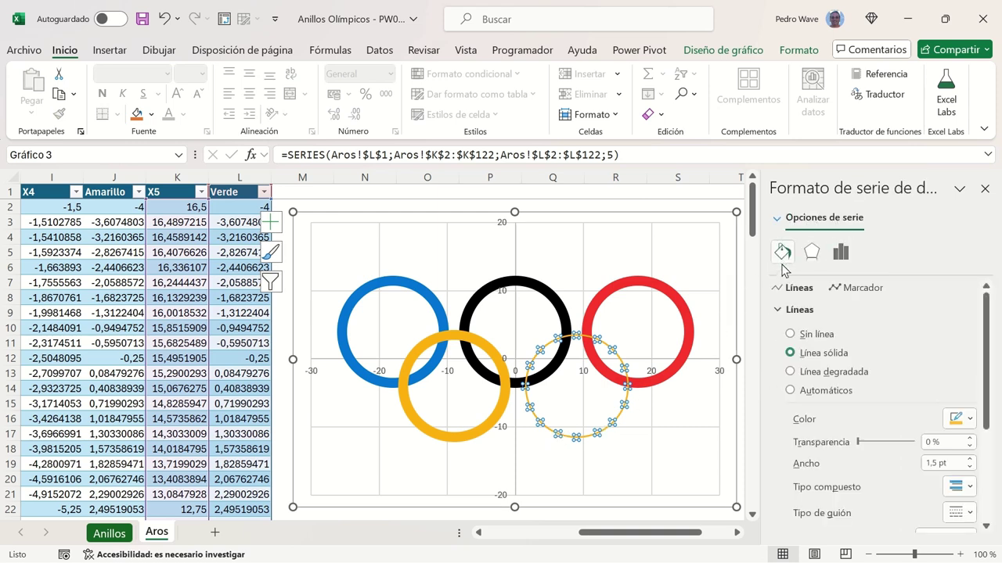
left_click(970, 422)
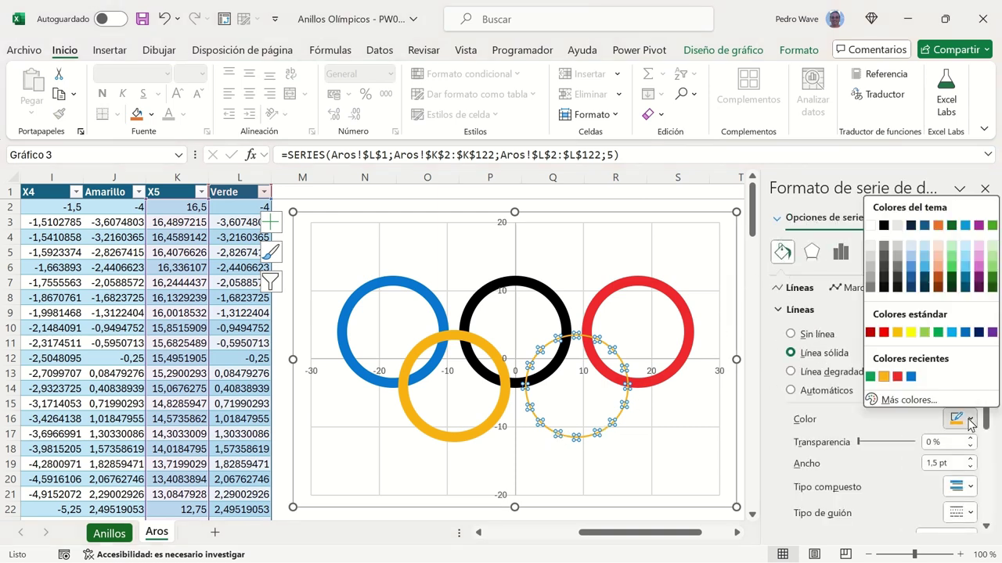
left_click(870, 377)
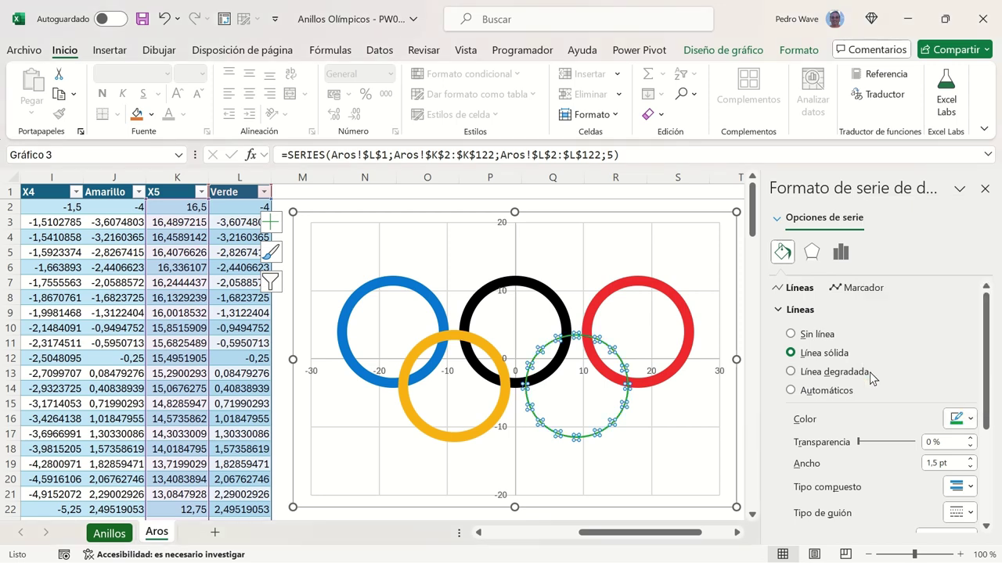
Step: Set the Verde line width to 9.5 pt
left_click(934, 463)
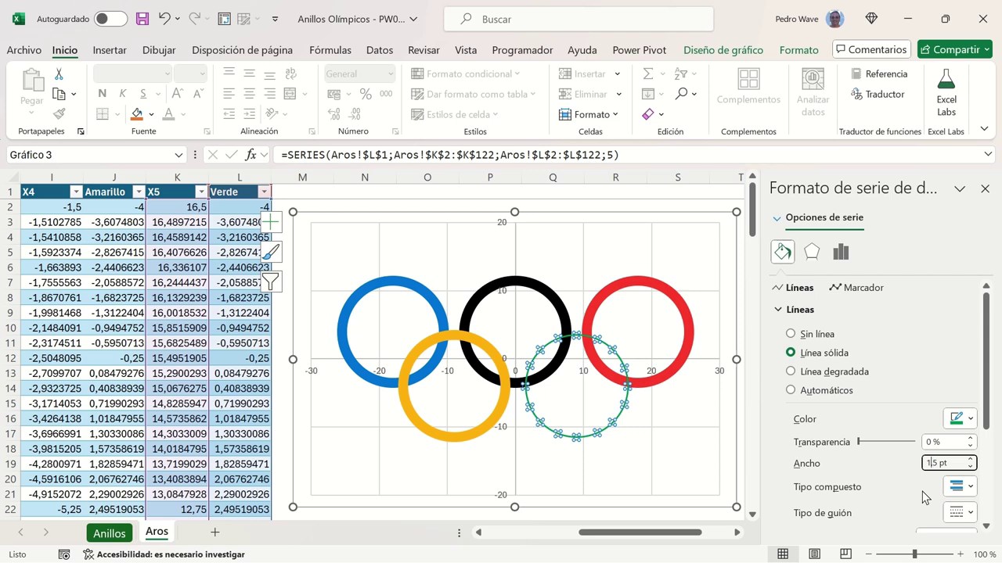
key("BackSpace")
key("BackSpace")
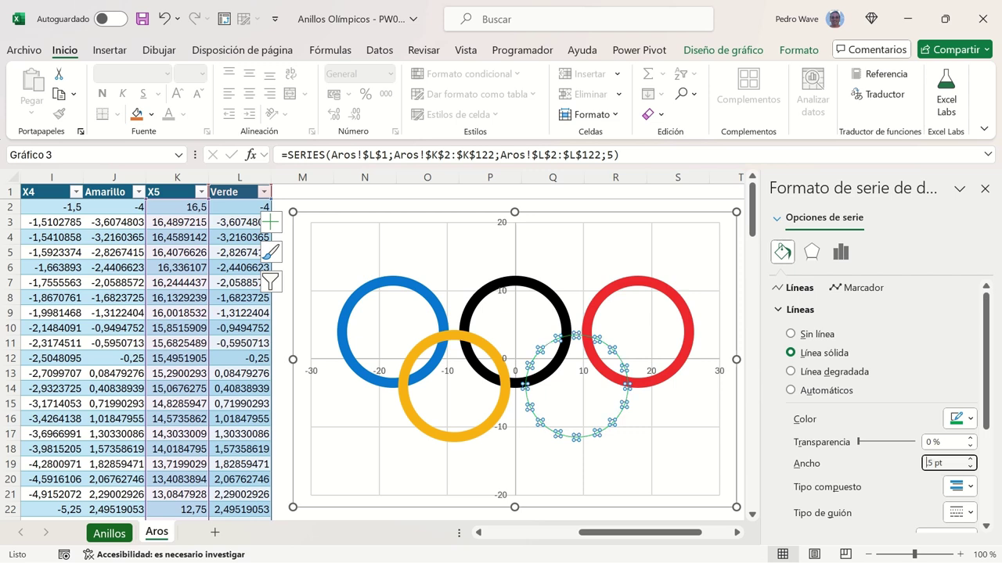
type("9,")
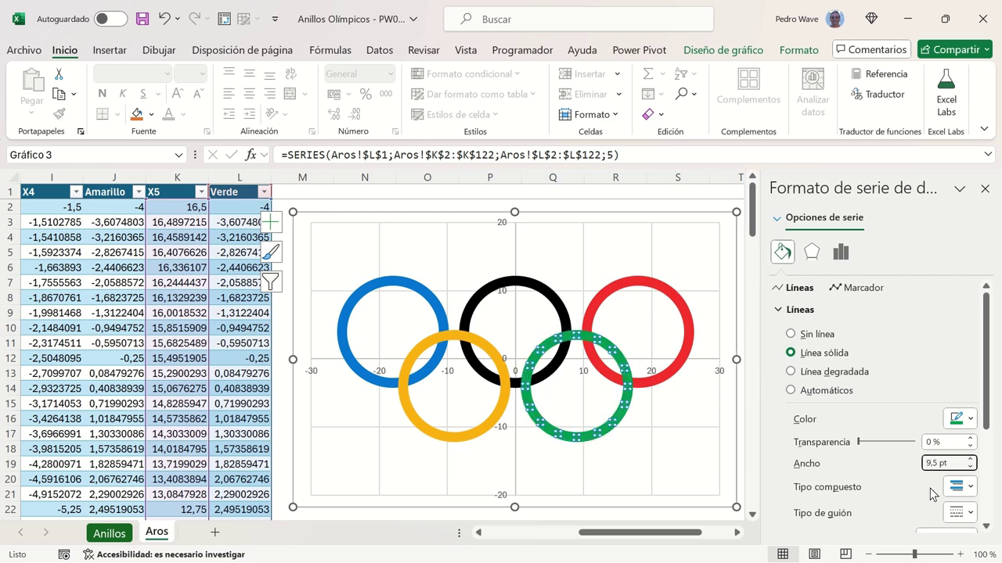
Step: Close the format pane, compare the rings with the Anillos reference chart, then return to Aros
left_click(332, 196)
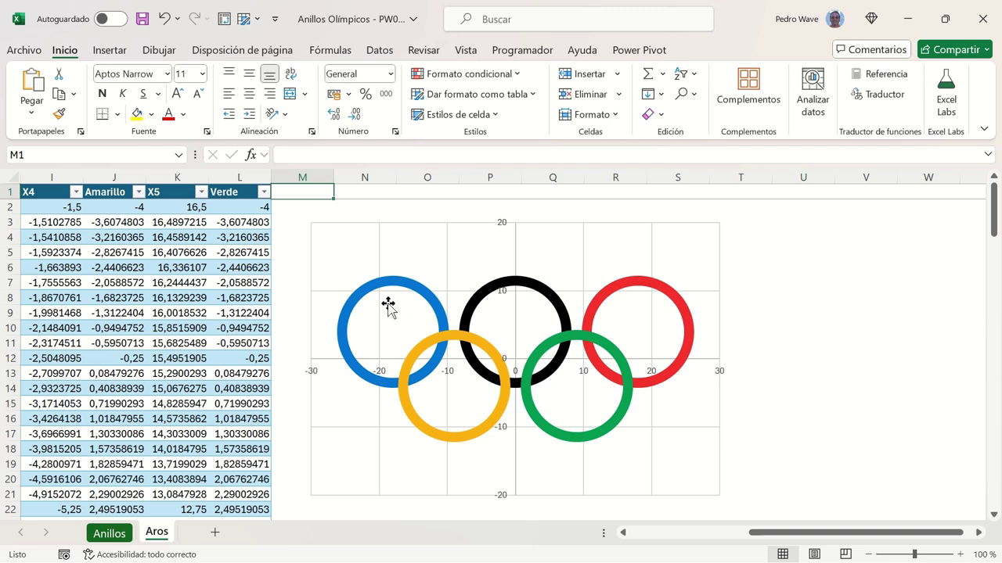
mouse_move(363, 285)
mouse_move(403, 398)
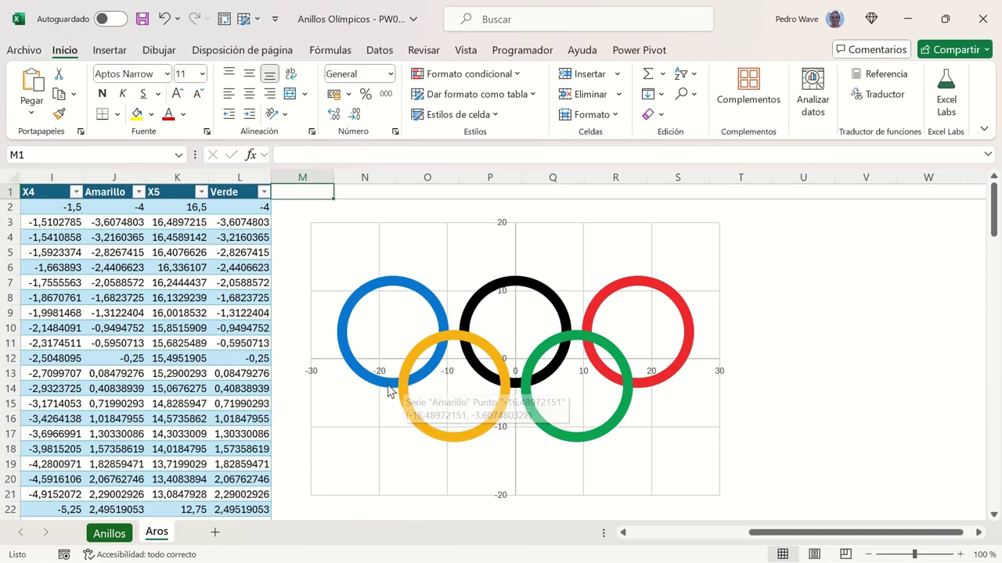
left_click(119, 534)
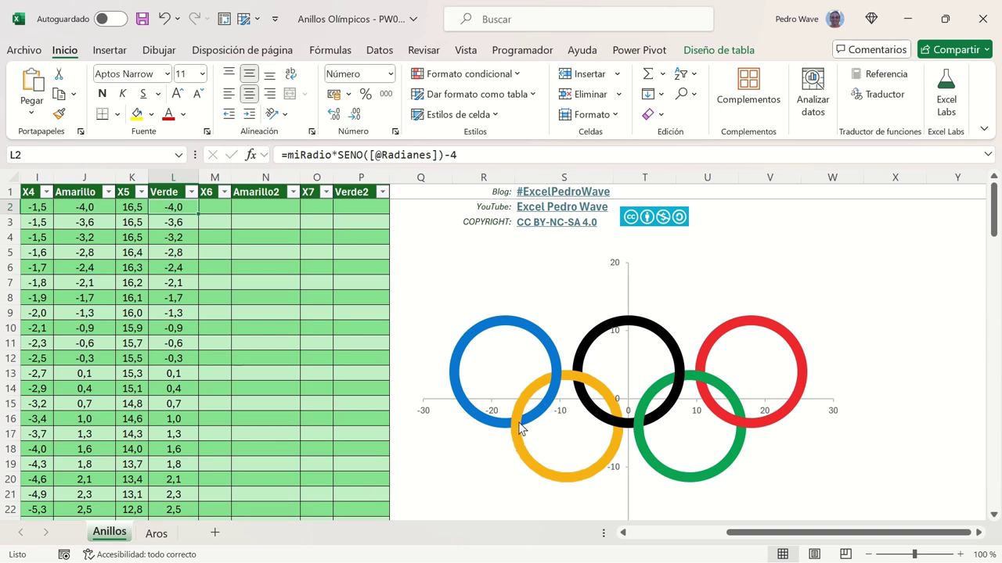
mouse_move(520, 427)
mouse_move(589, 379)
mouse_move(618, 431)
left_click(157, 534)
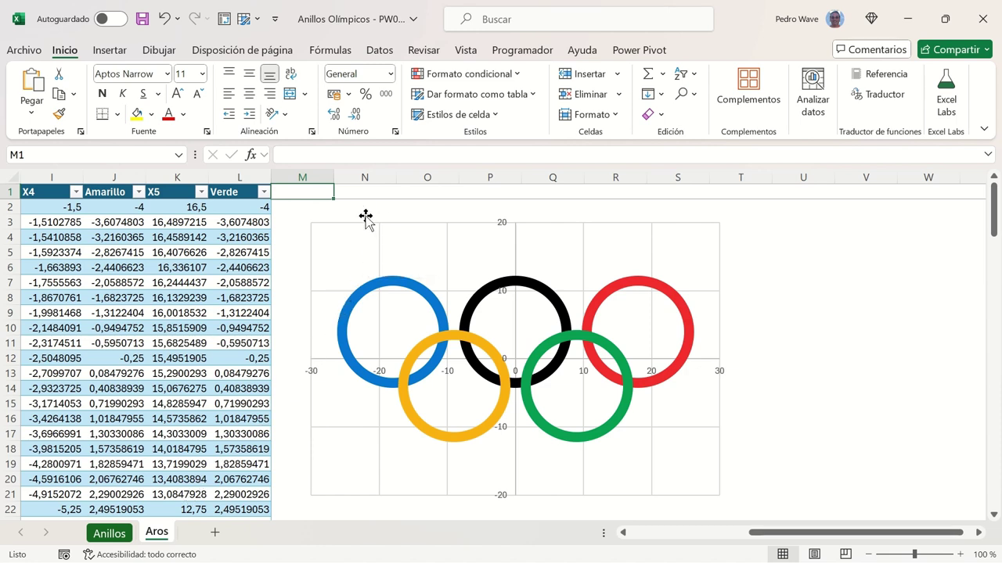
Step: Move the ring chart further right to free space for new columns
left_click(362, 222)
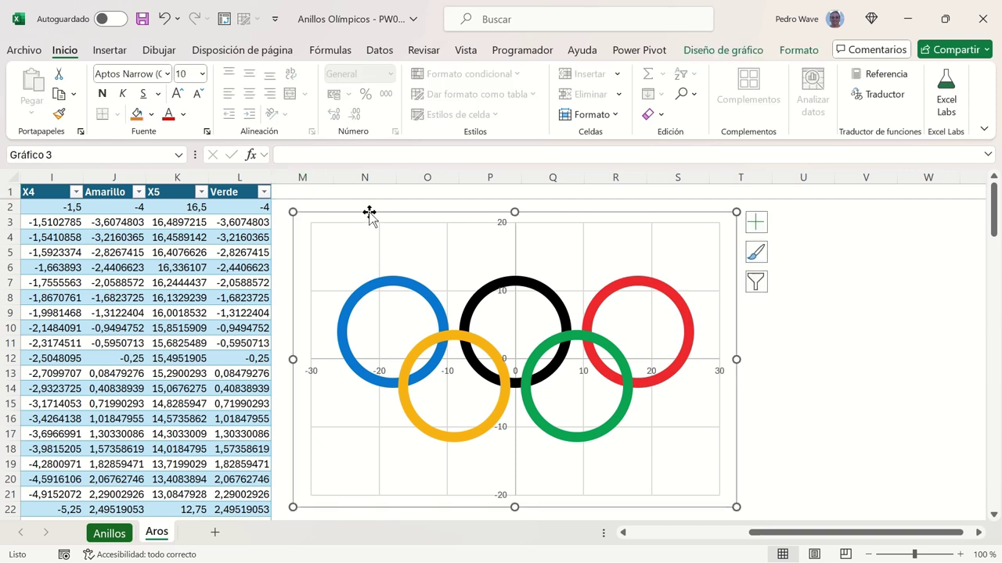
left_click_drag(369, 213, 446, 216)
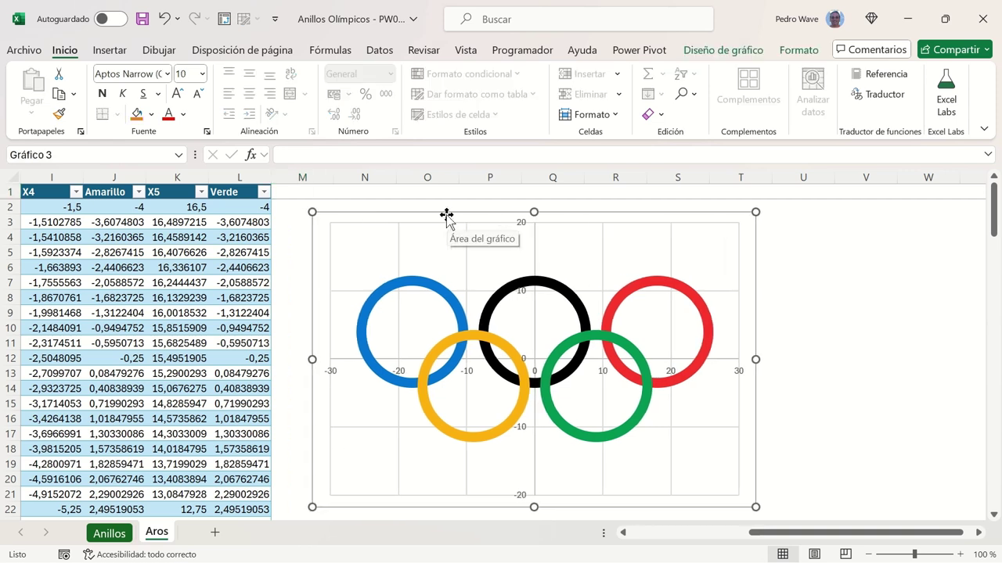
key("Right")
key("Right")
key("Right")
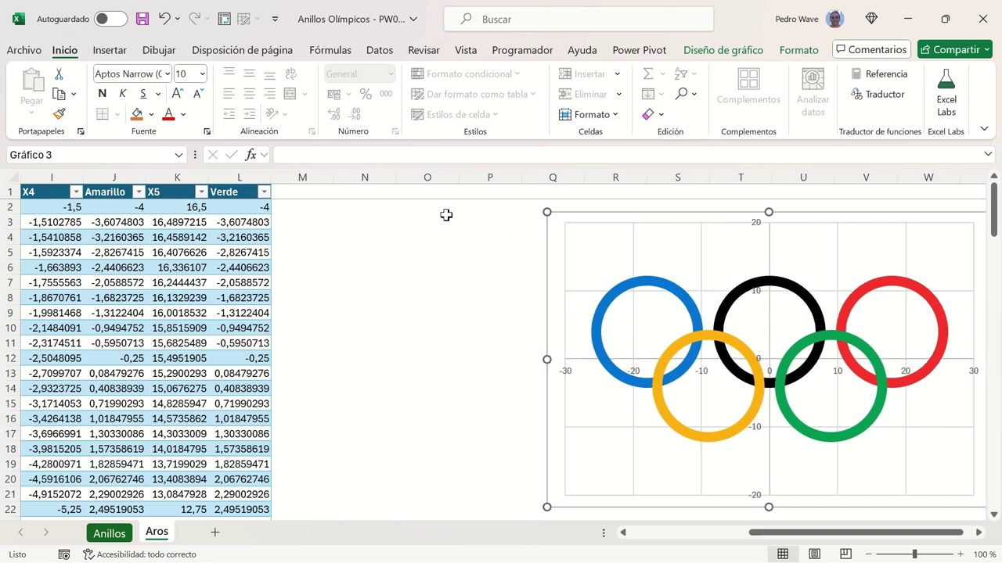
key("Left")
key("Left")
key("Left")
key("Left")
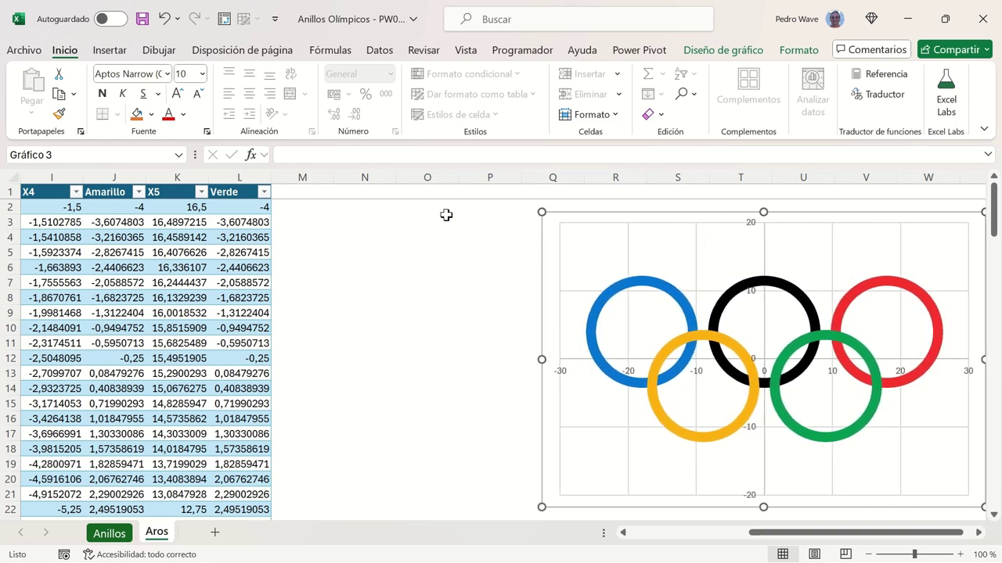
key("Left")
key("Left")
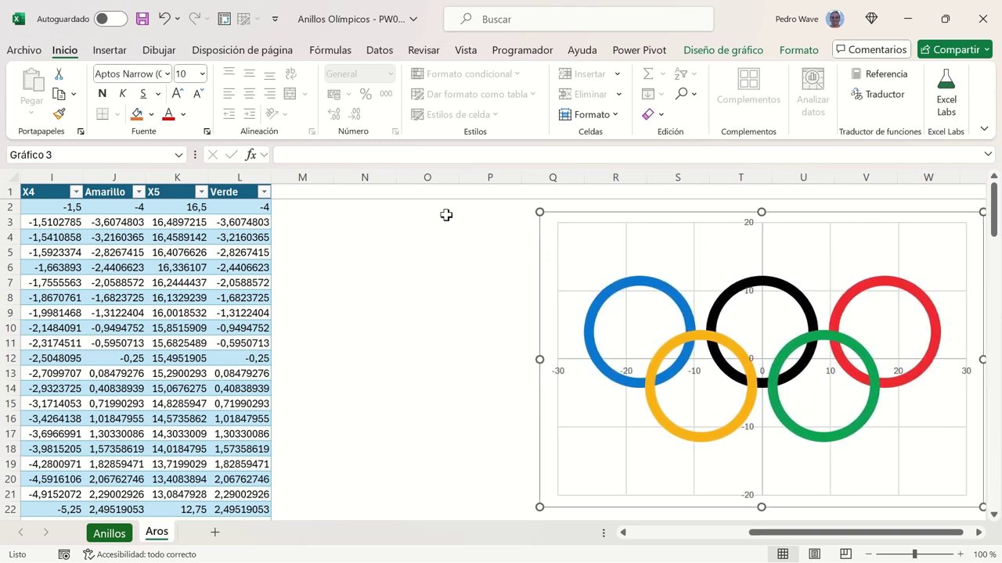
key("Left")
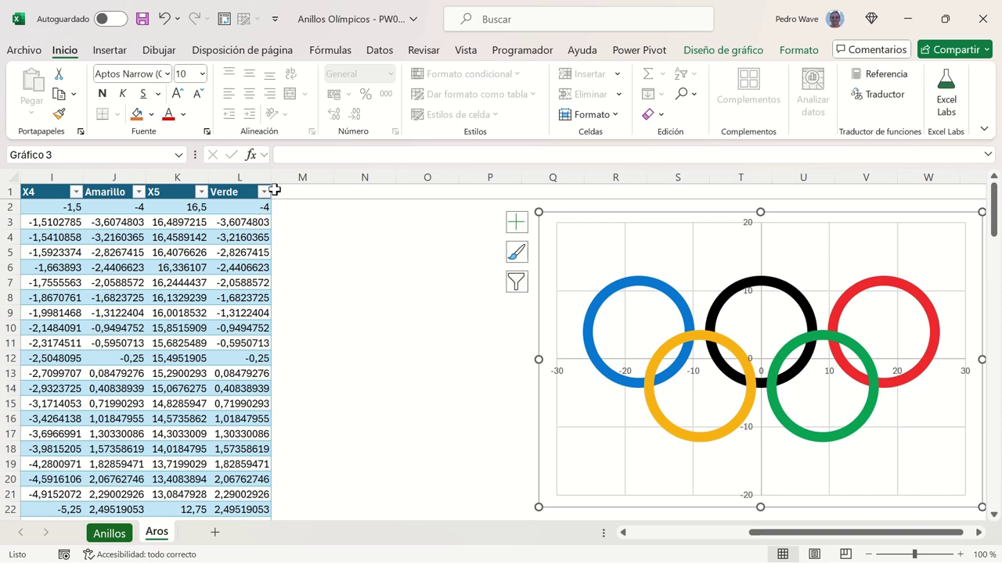
Step: Enter the X6 header in M1, checking the column names on the Anillos sheet
left_click(281, 191)
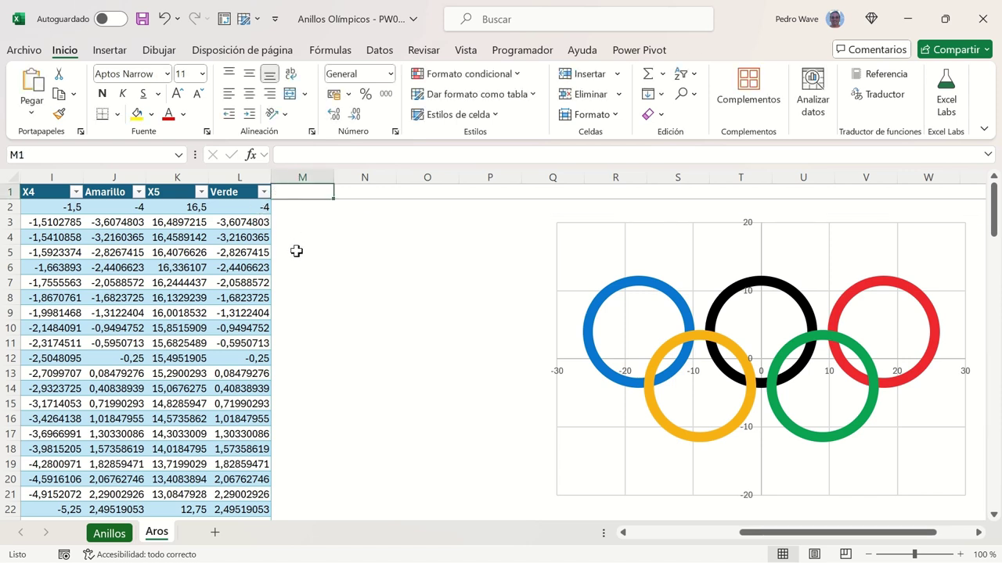
type("X6")
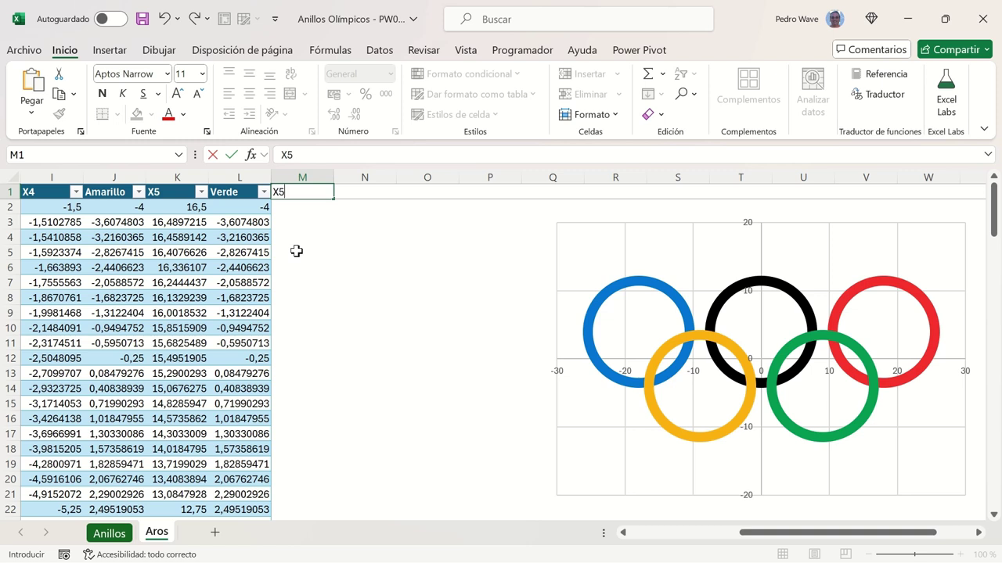
key("Return")
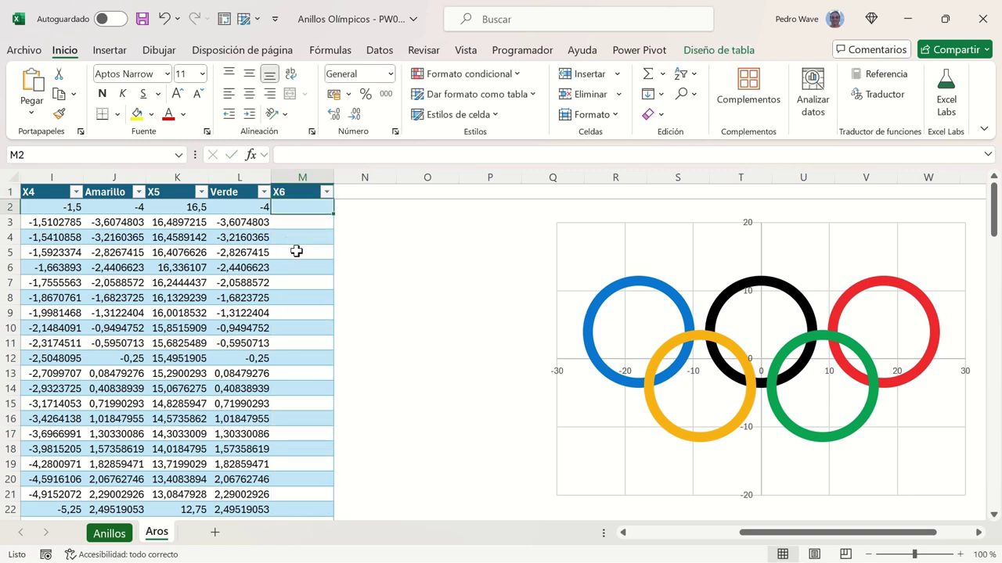
key("Up")
key("Right")
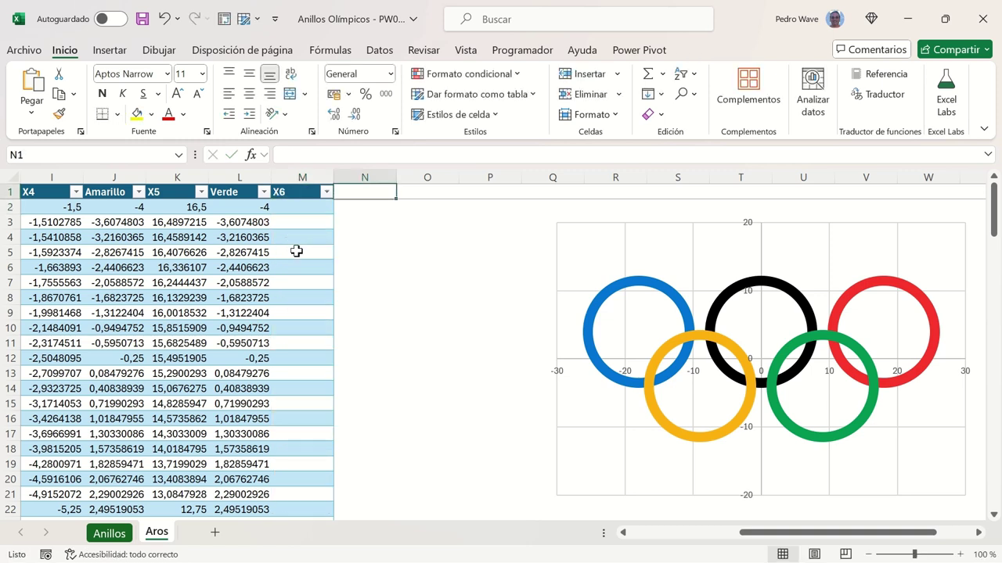
left_click(106, 536)
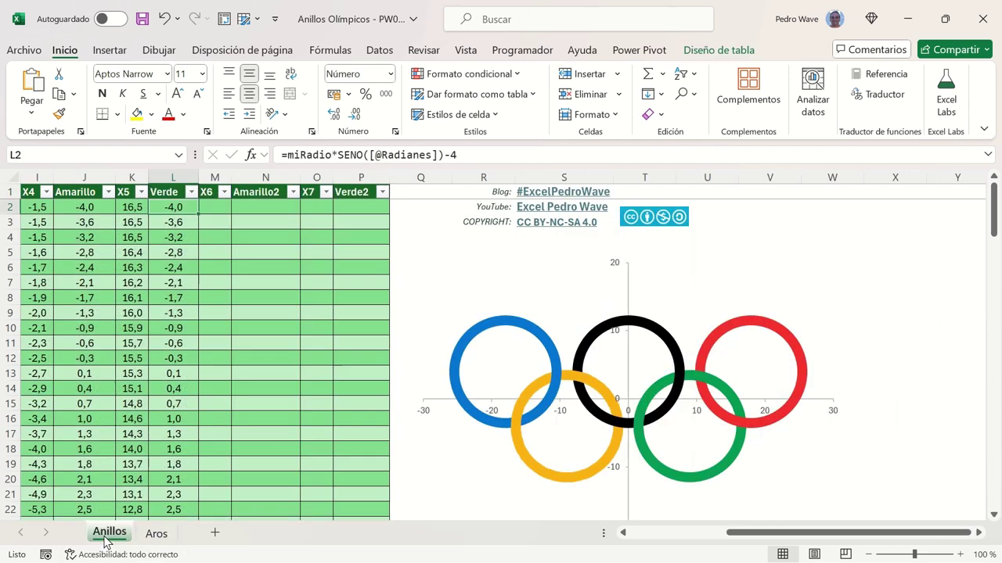
left_click(154, 536)
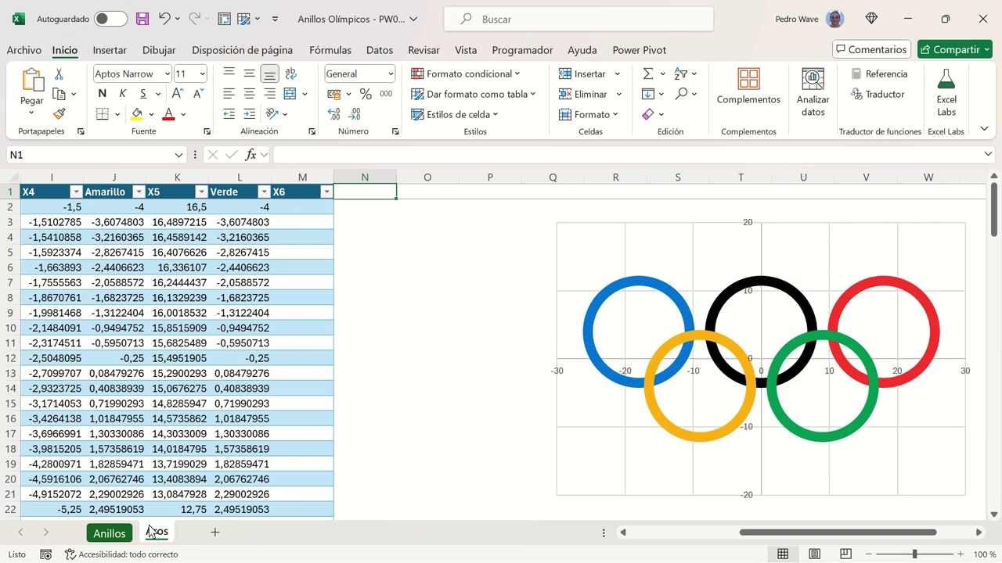
Step: Add the headers Amarillo2, X7 and Verde2 in N1:P1
type("Amaril")
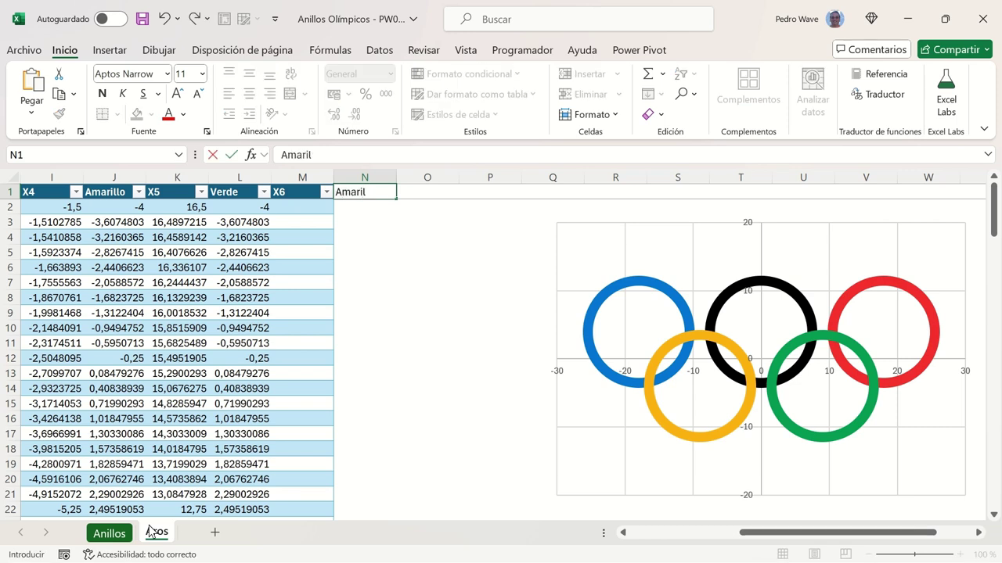
type("lo")
key("Return")
key("Up")
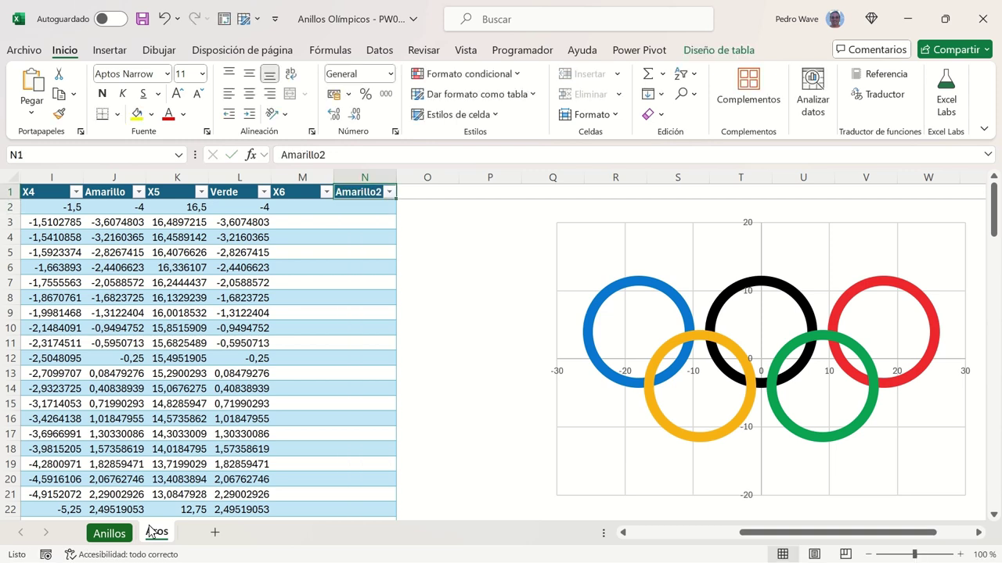
key("Right")
type("X")
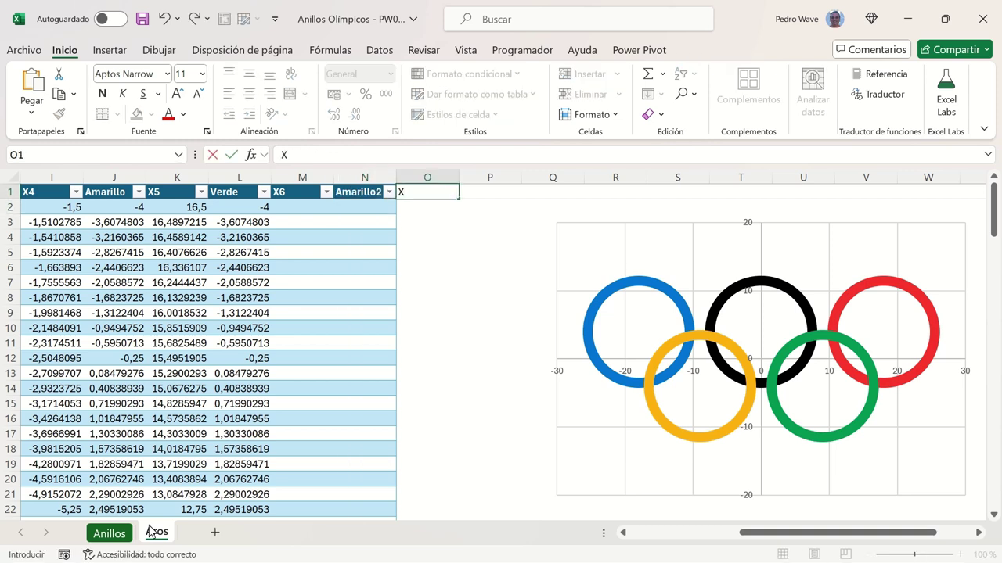
type("7")
key("Tab")
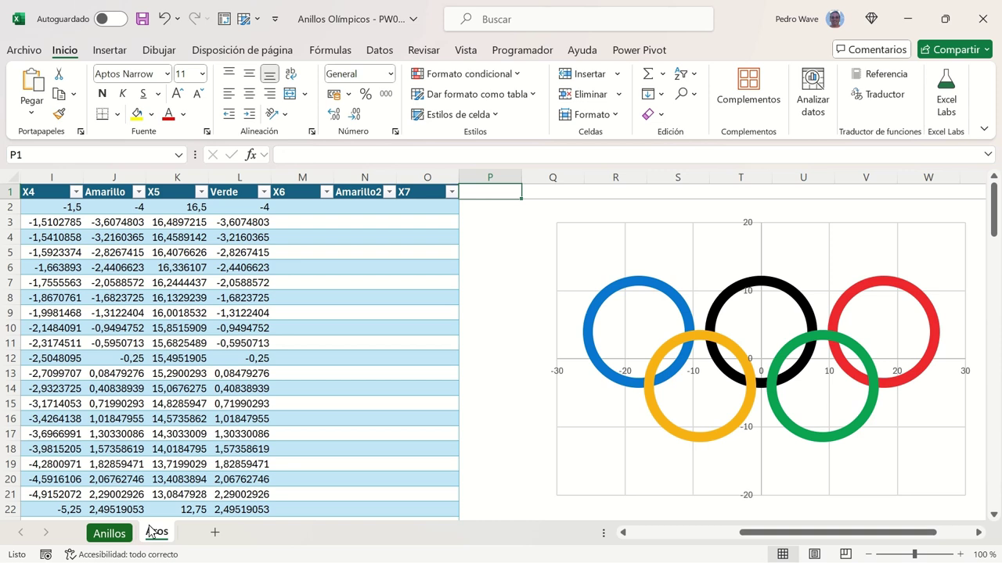
type("Verde")
key("Return")
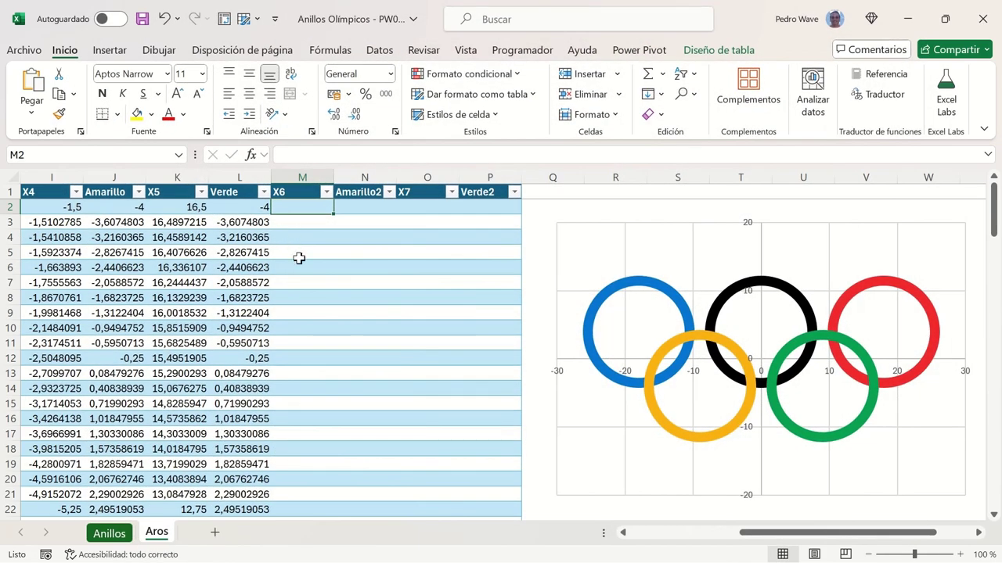
scroll(300, 257, "down", 2)
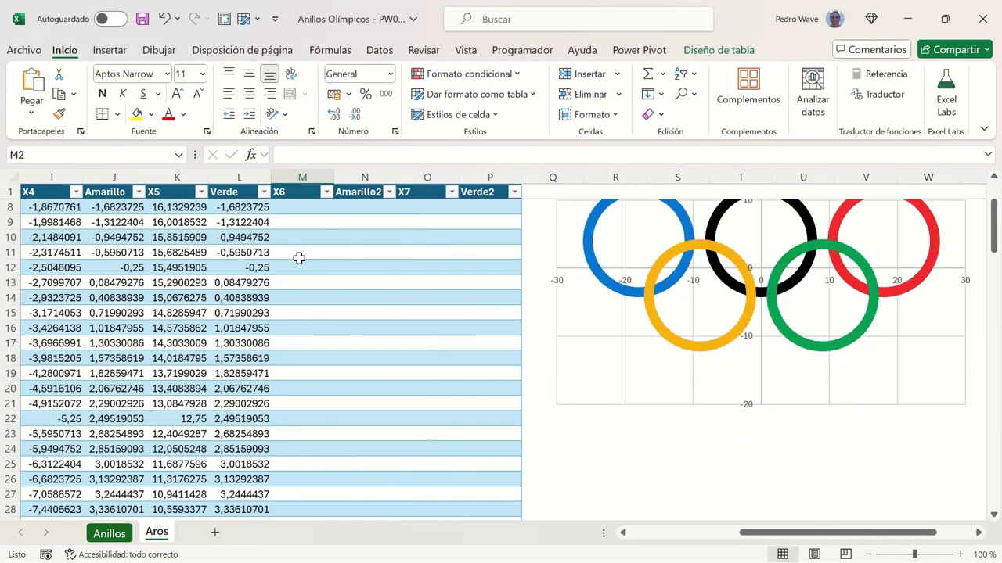
left_click(298, 451)
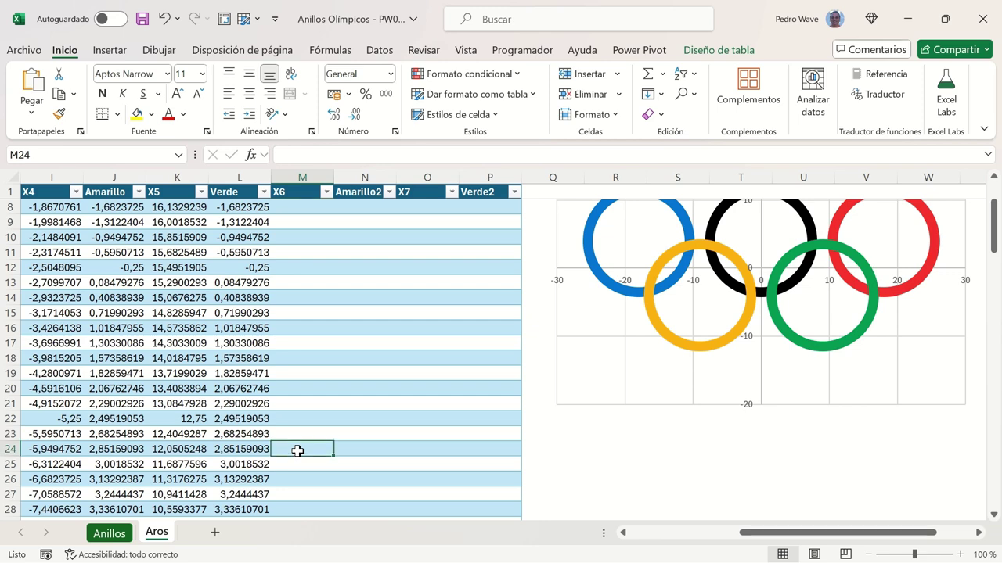
scroll(297, 451, "down", 2)
scroll(298, 451, "down", 1)
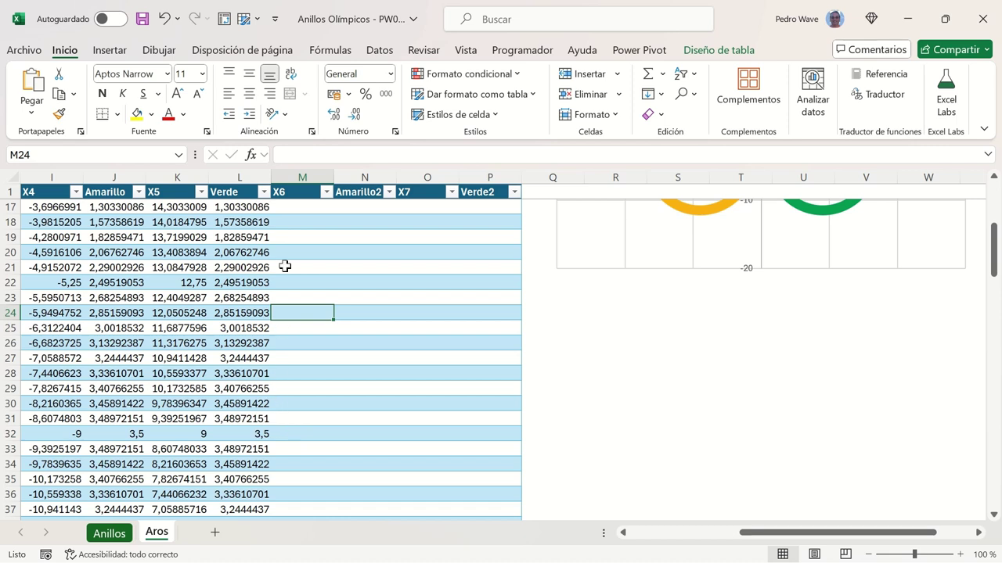
left_click(287, 154)
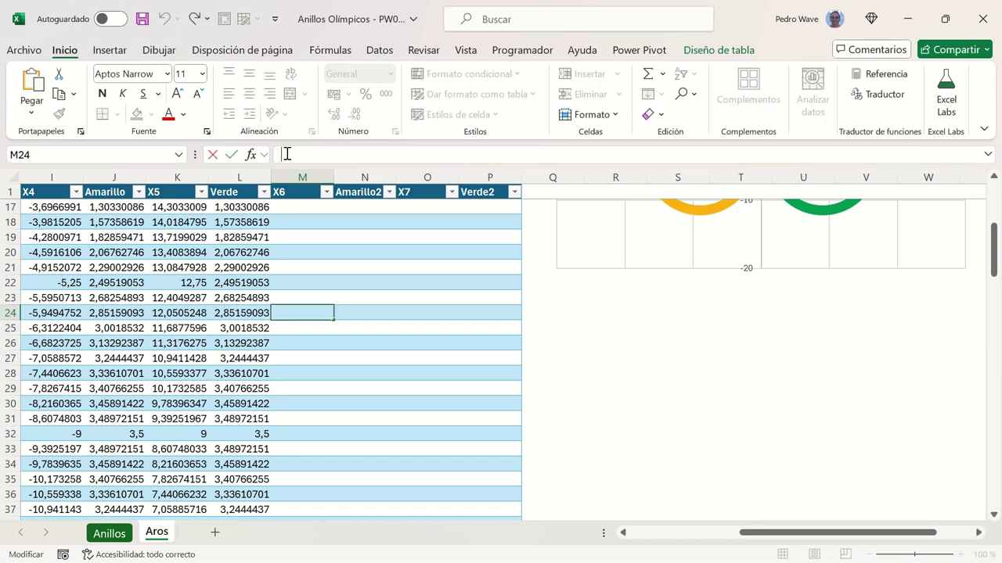
type("?")
type("=")
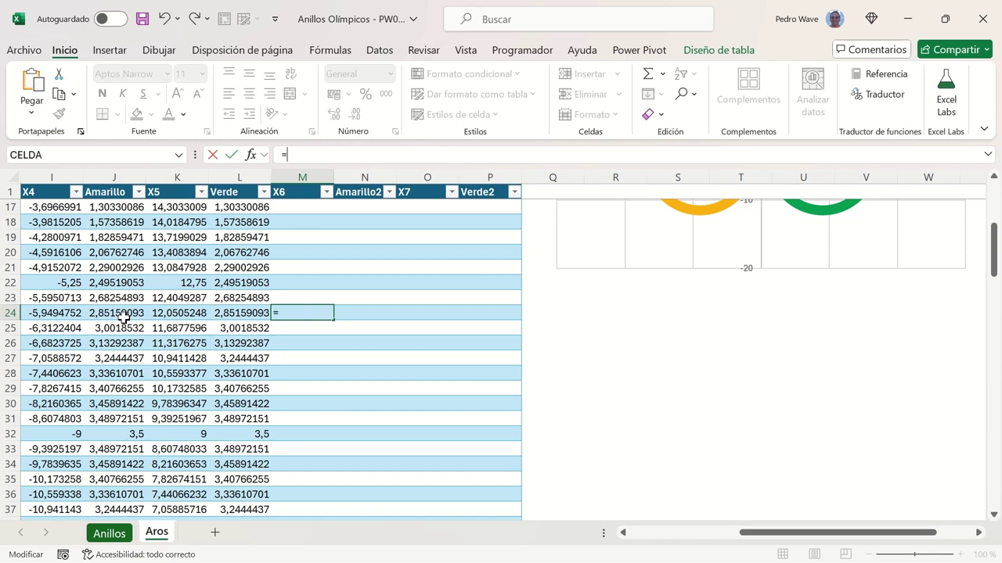
left_click(122, 316)
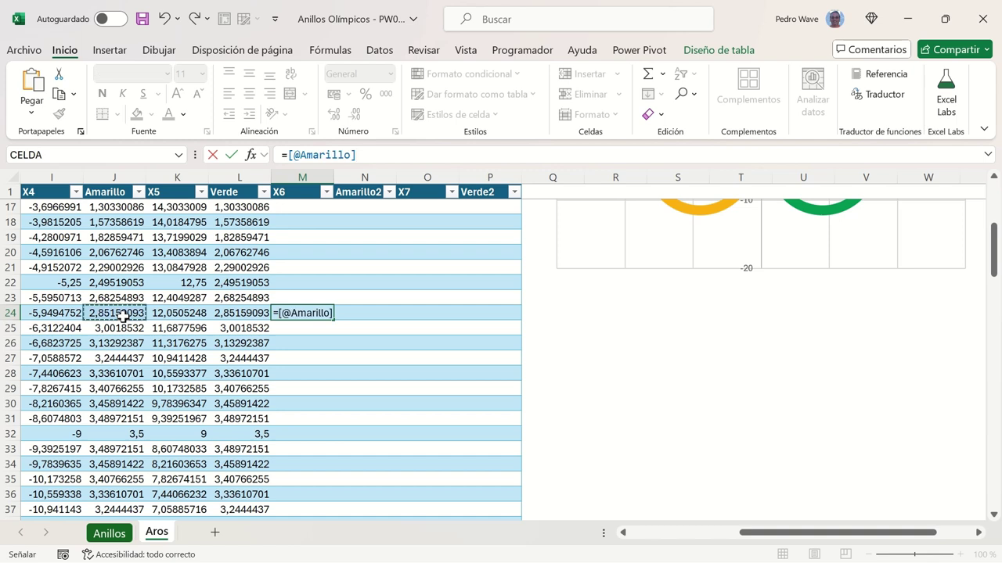
key("Return")
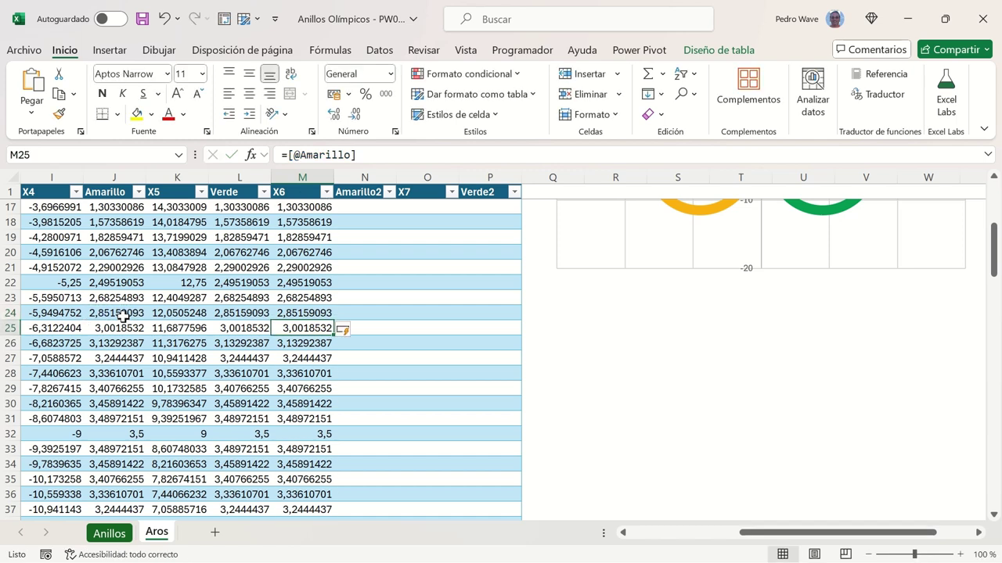
left_click(162, 20)
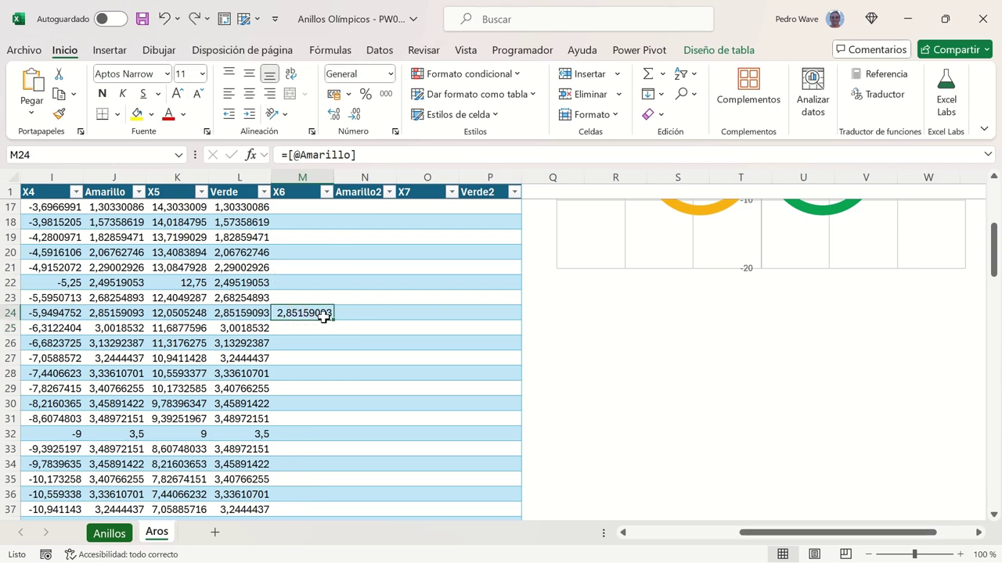
left_click_drag(332, 317, 319, 437)
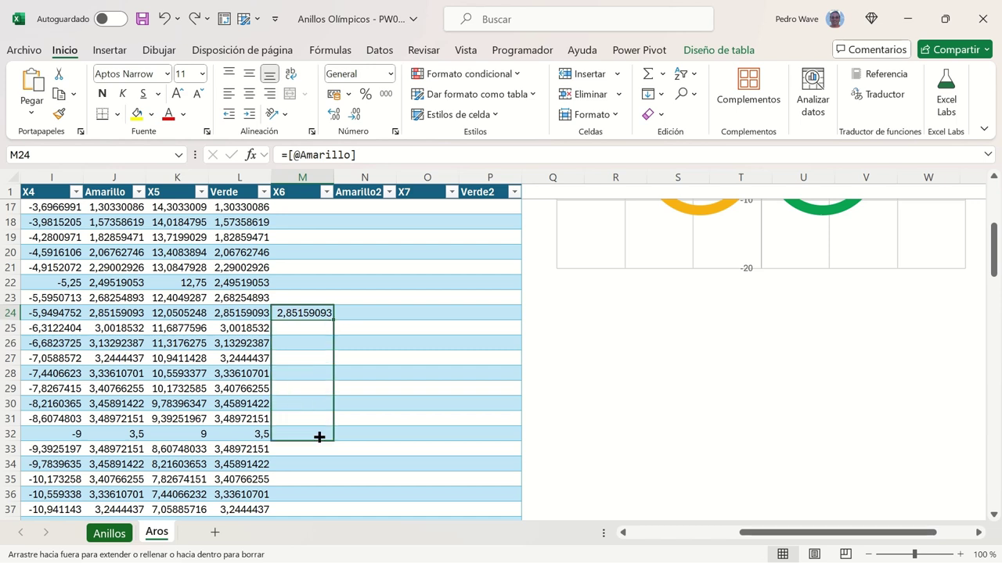
left_click(375, 312)
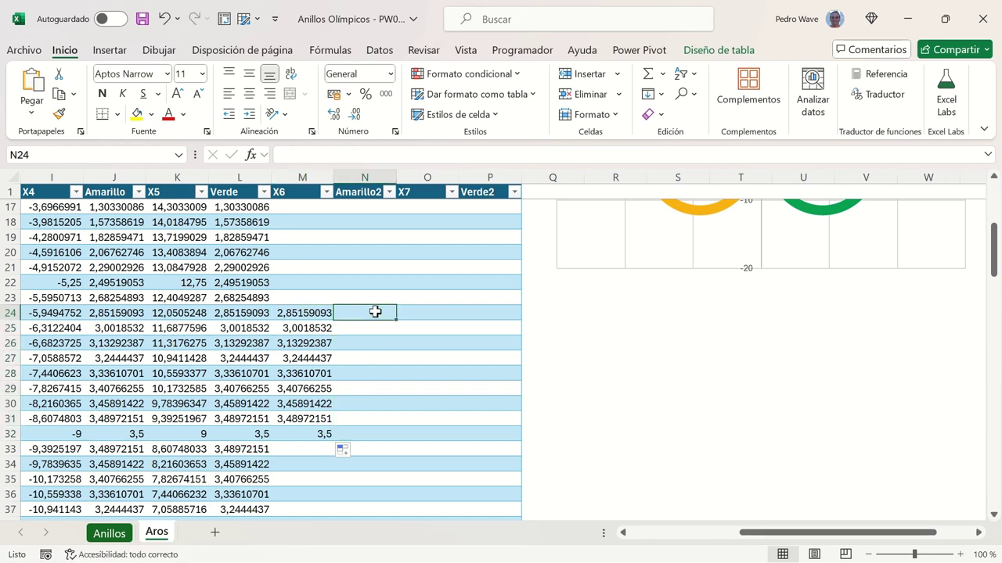
left_click_drag(326, 313, 311, 432)
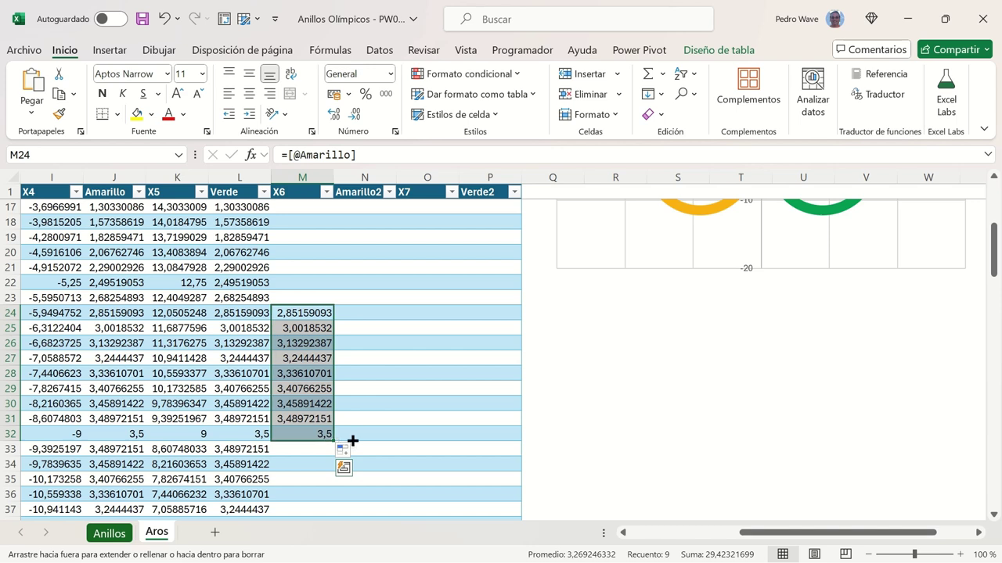
left_click_drag(332, 438, 392, 442)
left_click(369, 313)
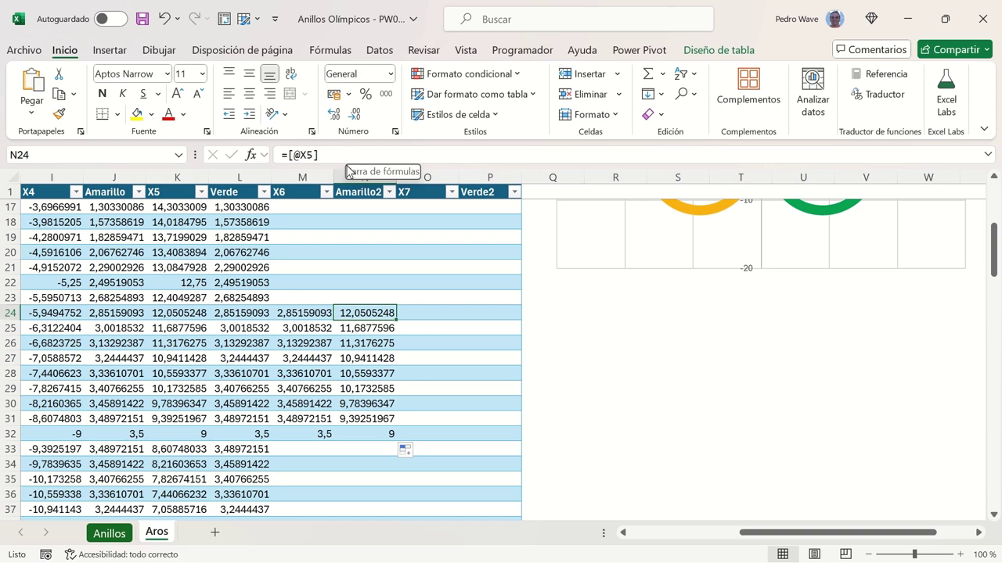
left_click(290, 314)
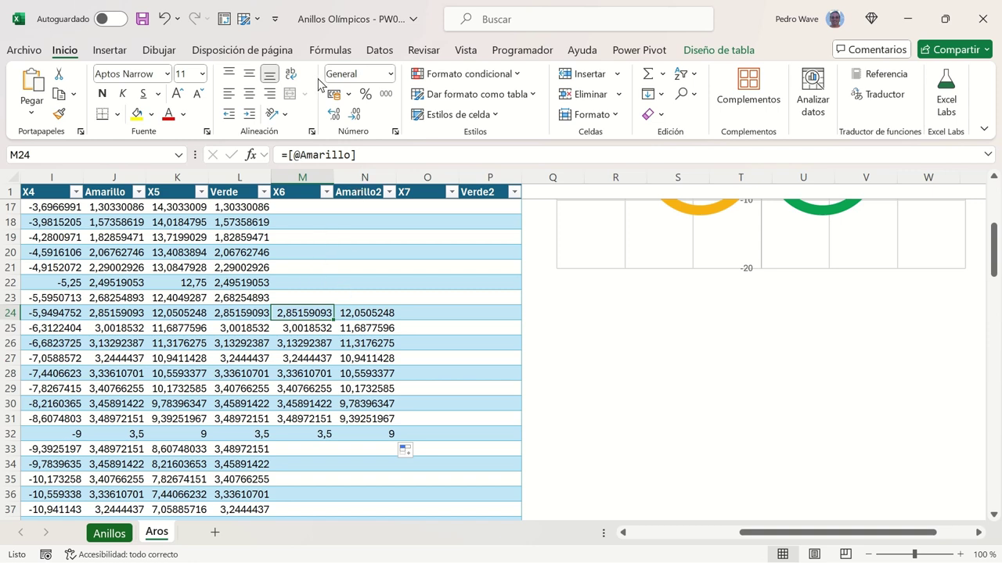
mouse_move(358, 154)
left_mouse_down()
mouse_move(280, 156)
mouse_move(265, 170)
left_mouse_up()
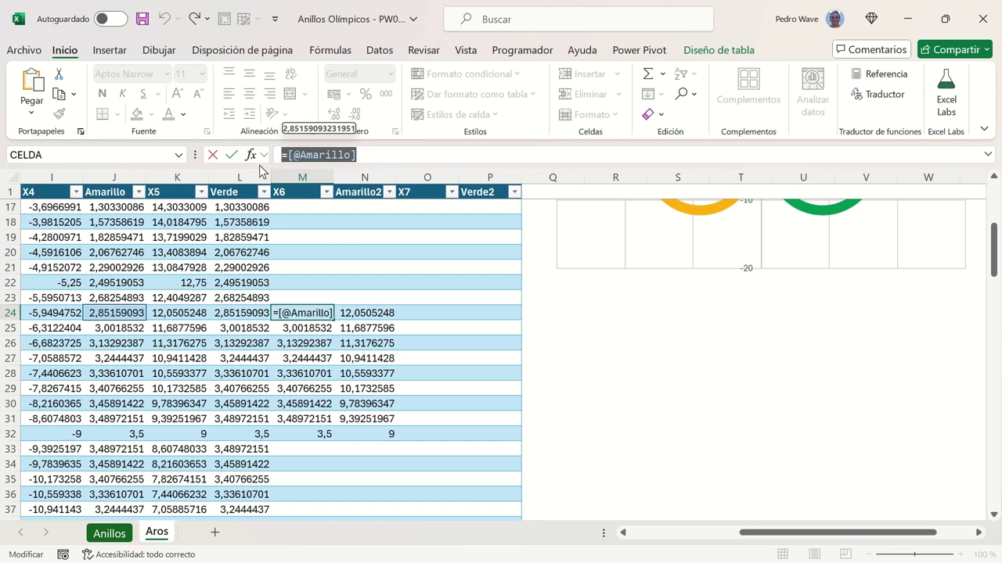
type("=")
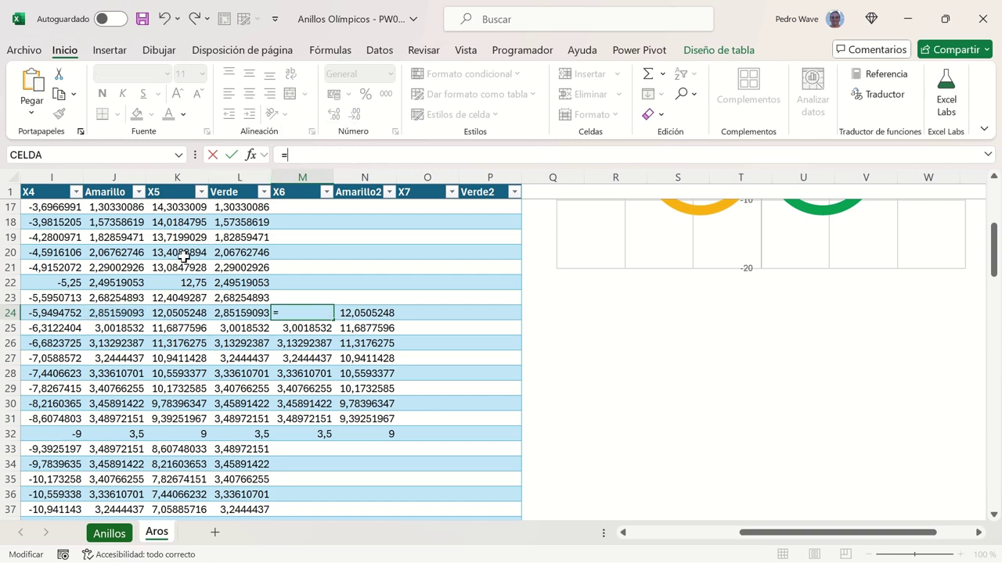
left_click(72, 312)
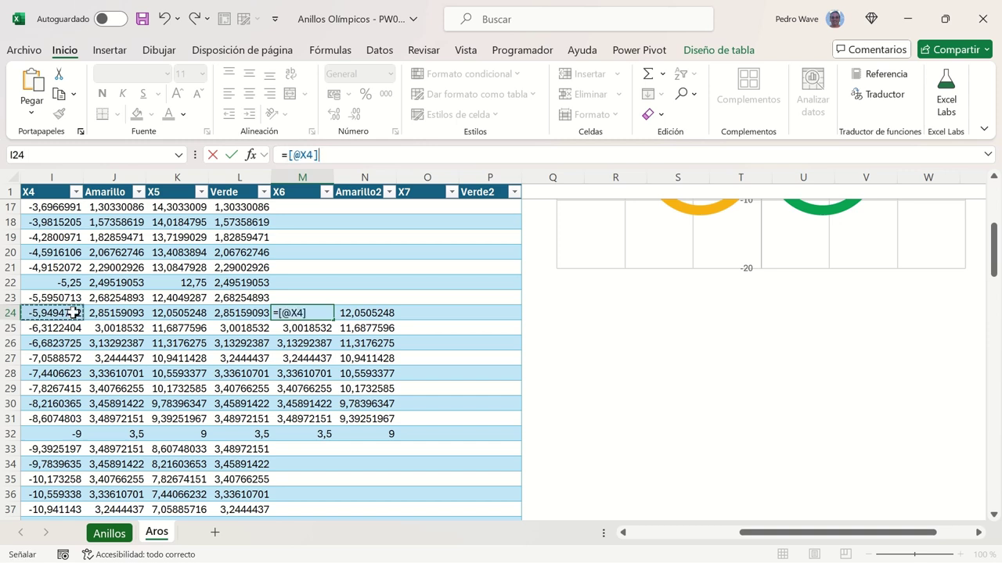
key("Return")
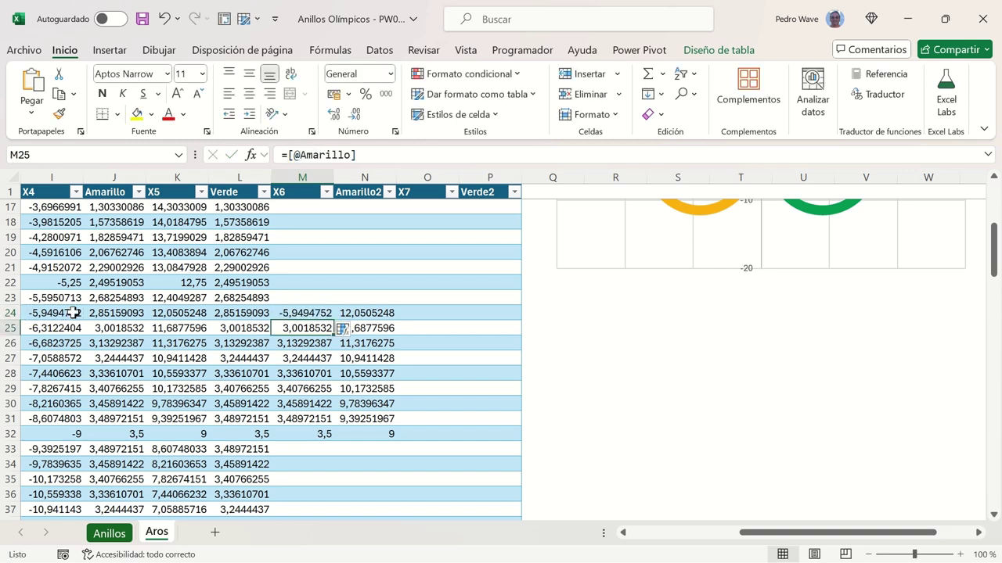
left_click(322, 313)
mouse_move(333, 320)
left_mouse_down()
mouse_move(316, 426)
mouse_move(368, 443)
left_mouse_up()
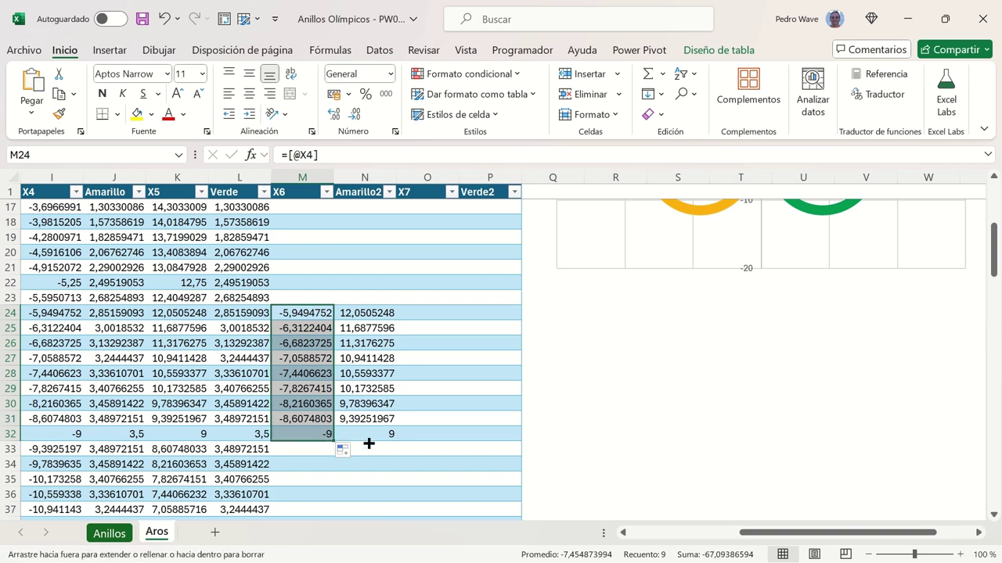
left_click(374, 317)
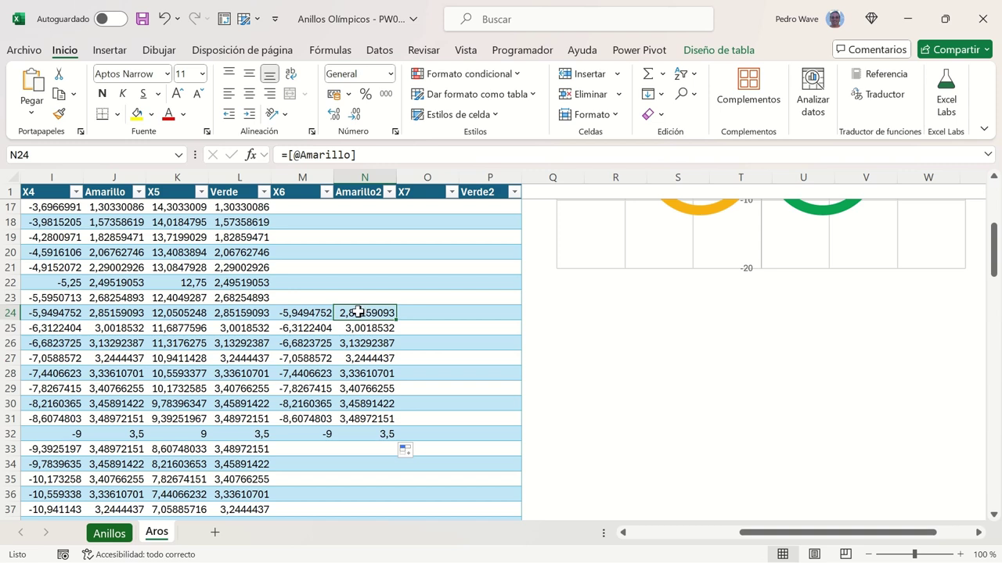
mouse_move(317, 313)
left_mouse_down()
mouse_move(378, 435)
mouse_move(500, 452)
left_mouse_up()
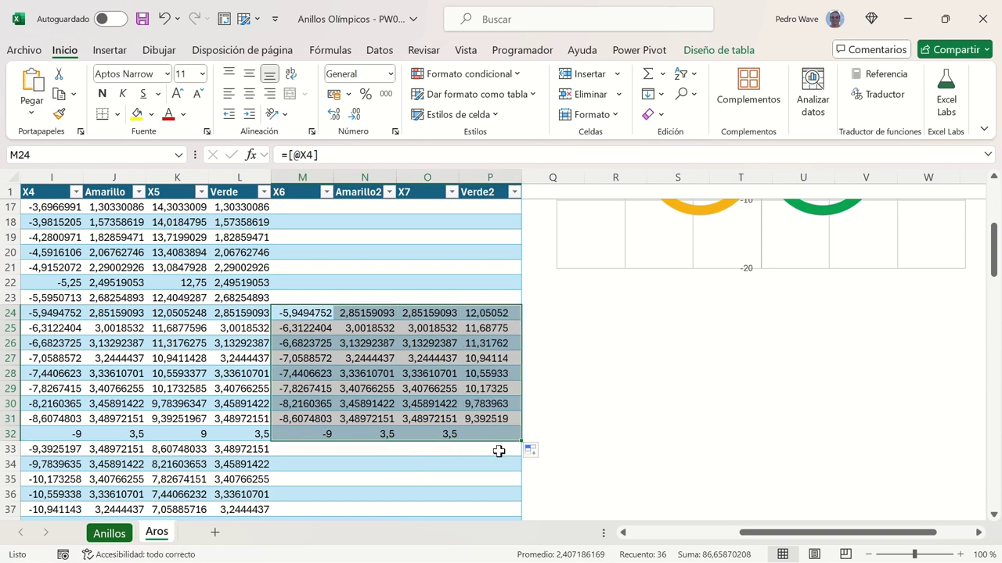
left_click(432, 318)
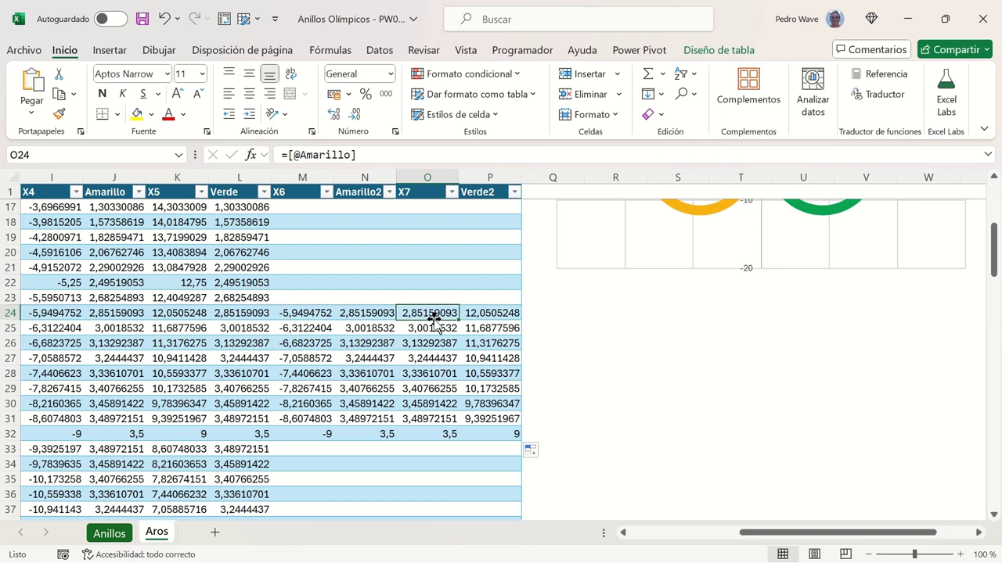
left_click(375, 312)
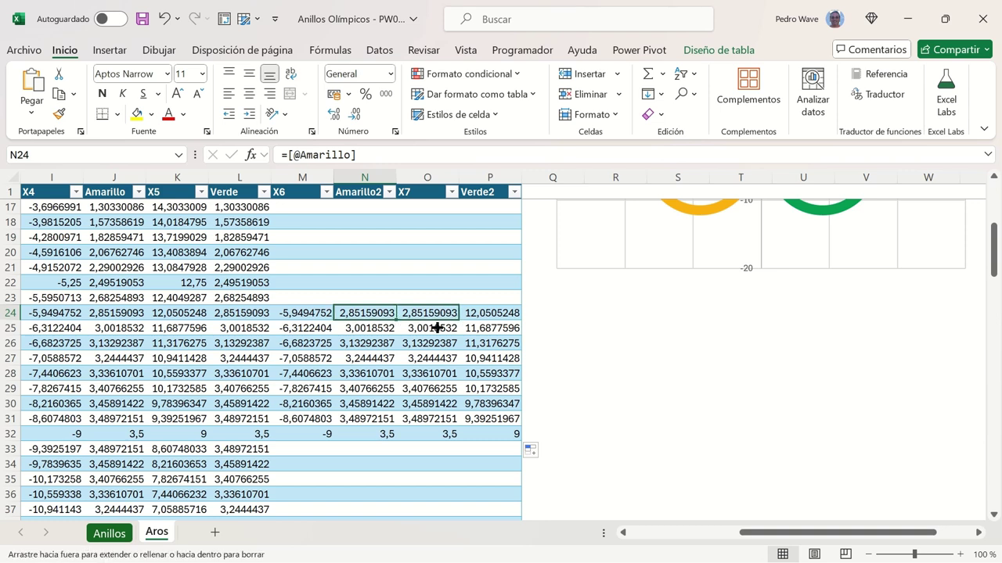
left_click_drag(427, 327, 439, 316)
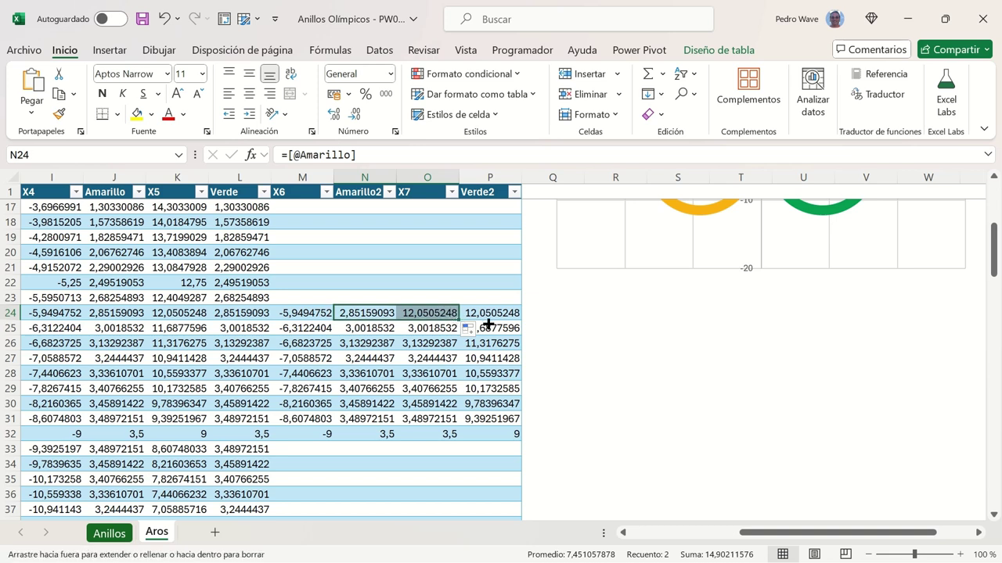
left_click_drag(457, 321, 488, 323)
left_click(455, 314)
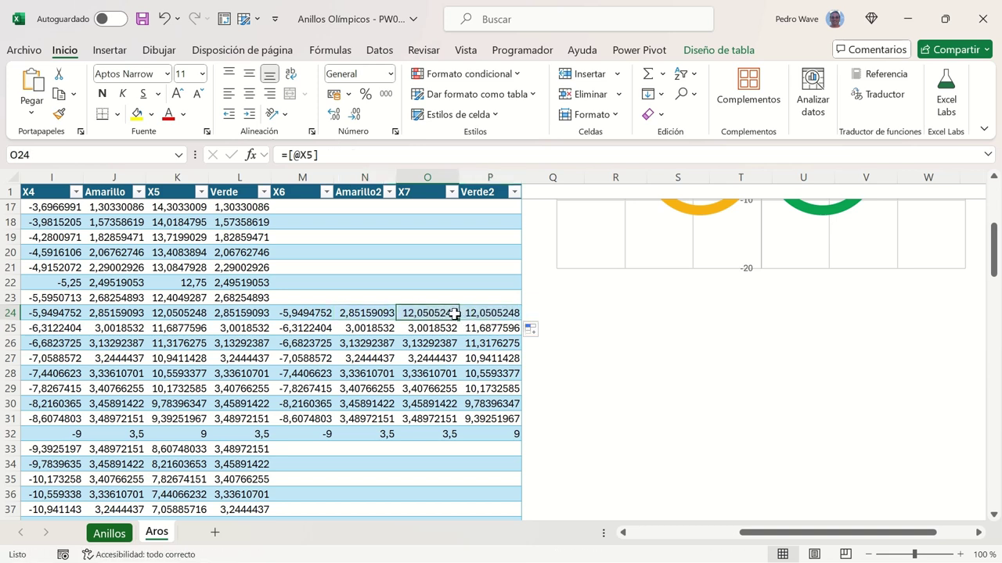
left_click(476, 315)
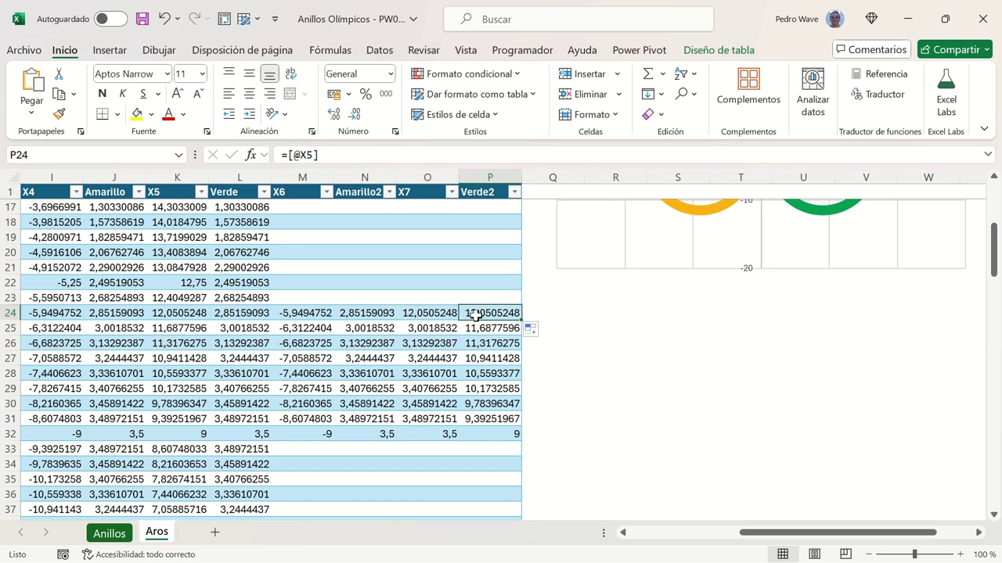
left_click(447, 316)
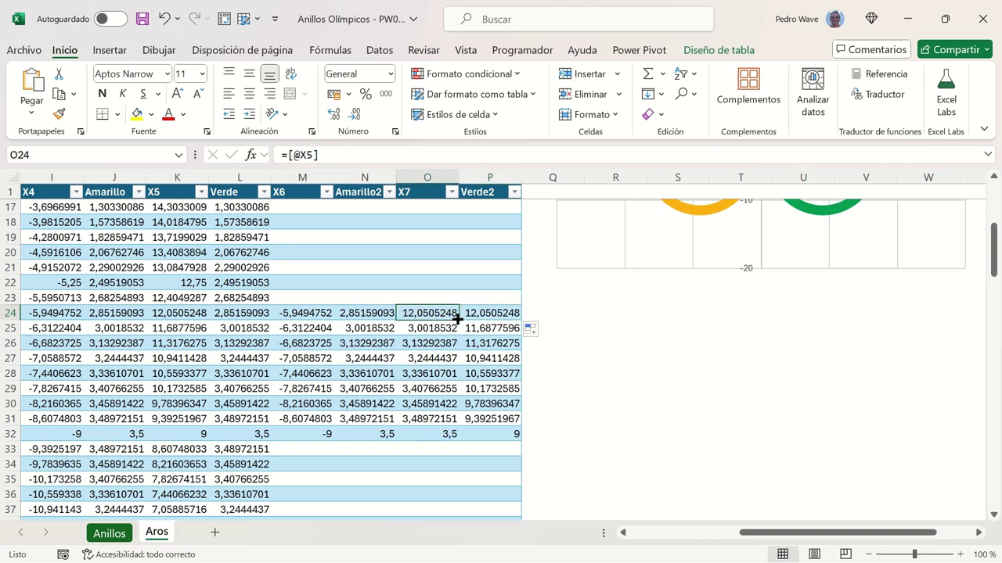
left_click_drag(457, 320, 482, 321)
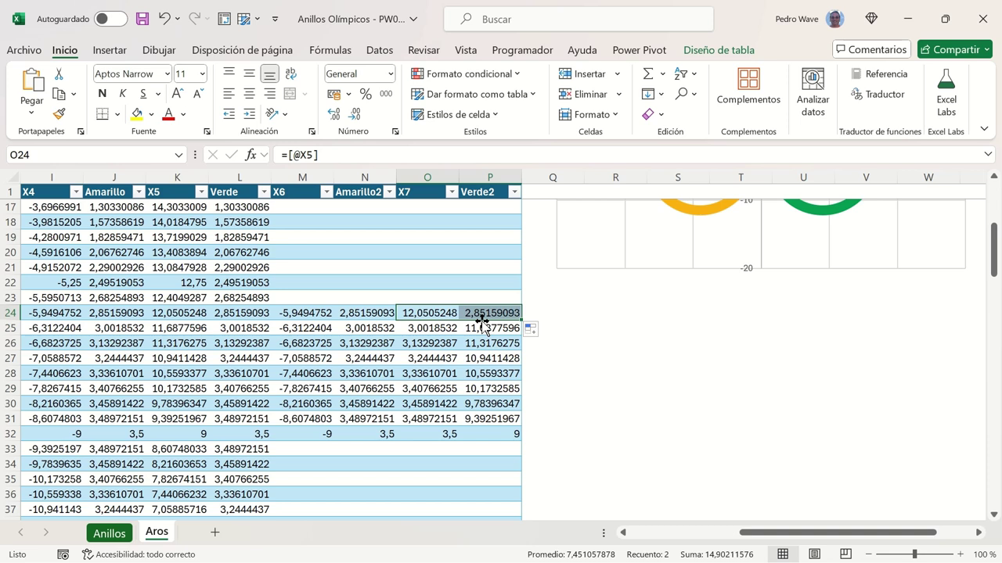
left_click(481, 318)
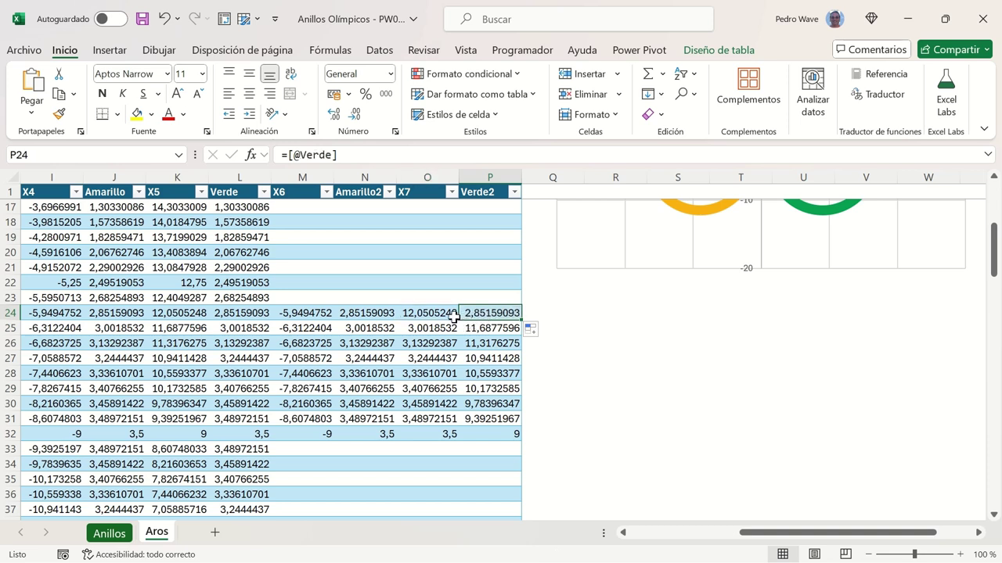
left_click_drag(454, 317, 481, 319)
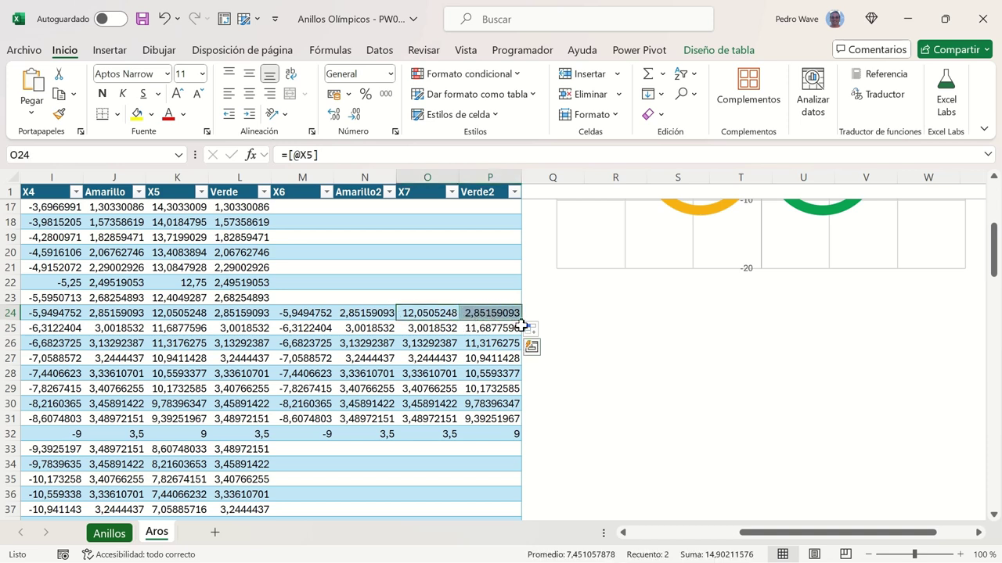
Step: Fill the X7 and Verde2 formulas down to row 32
key("ctrl+a")
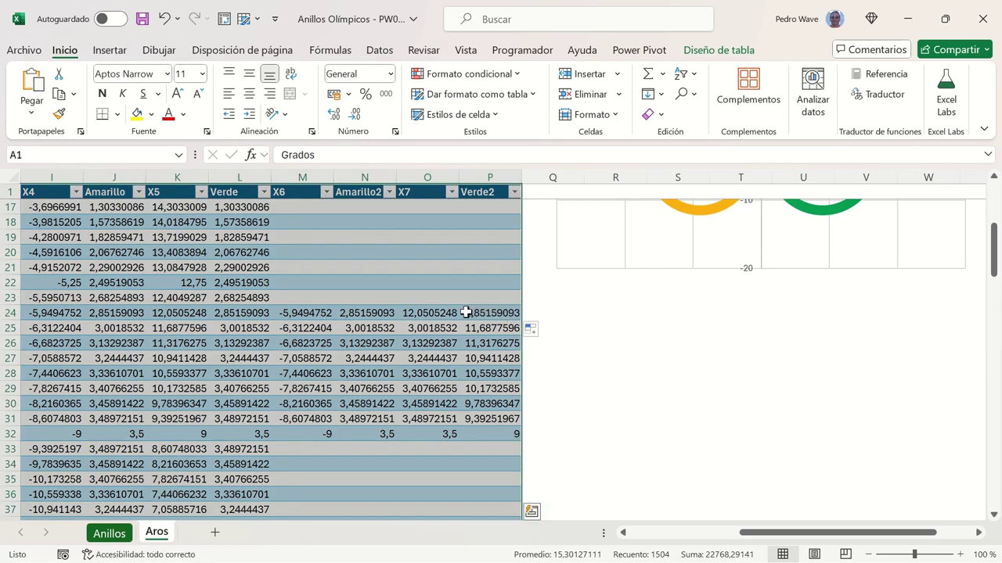
left_click(462, 313)
left_click_drag(443, 313, 501, 313)
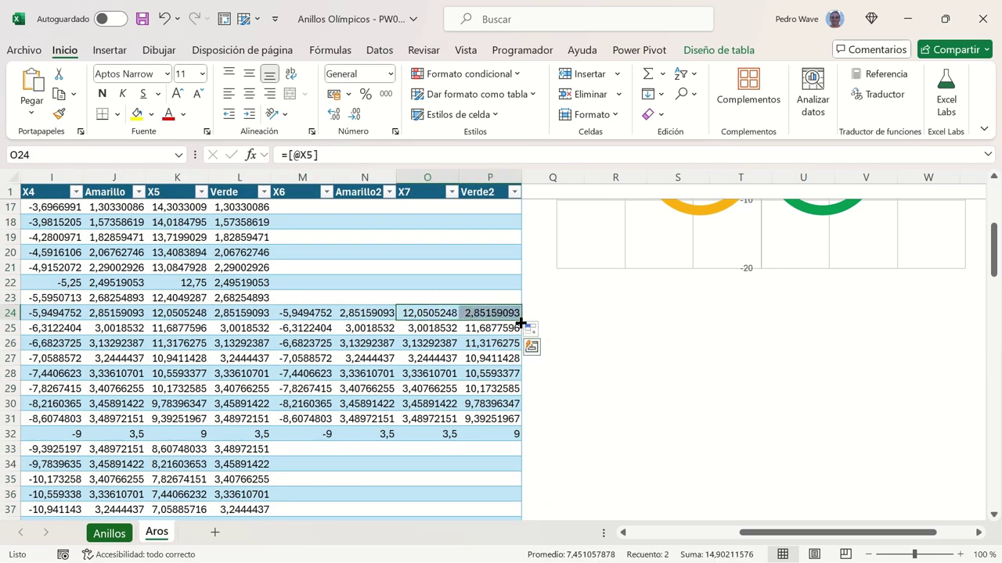
left_click_drag(520, 322, 514, 435)
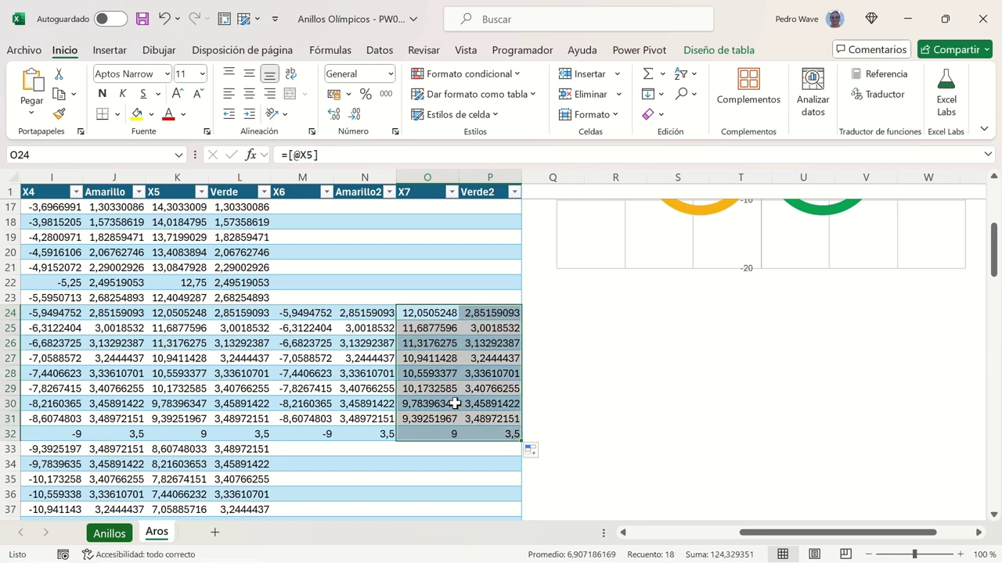
Step: Check the X6, Amarillo2, X7 and Verde2 formulas in rows 24 and 27
left_click(489, 316)
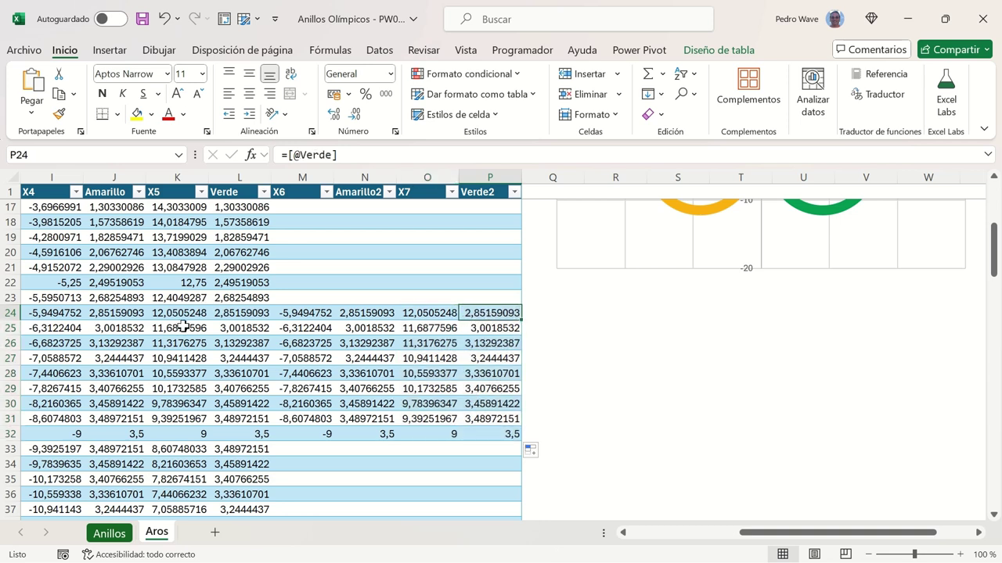
key("Left")
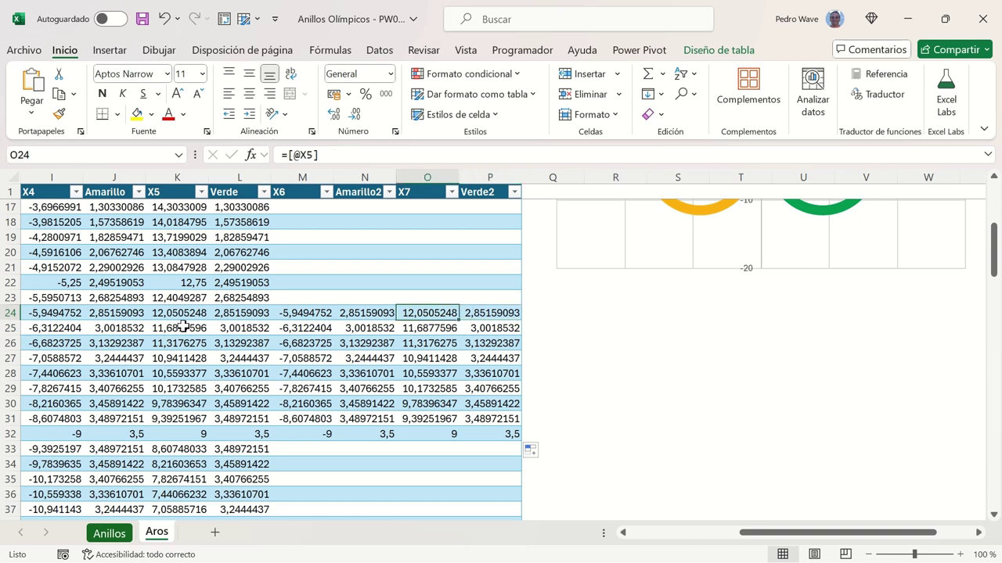
key("Left")
key("Left")
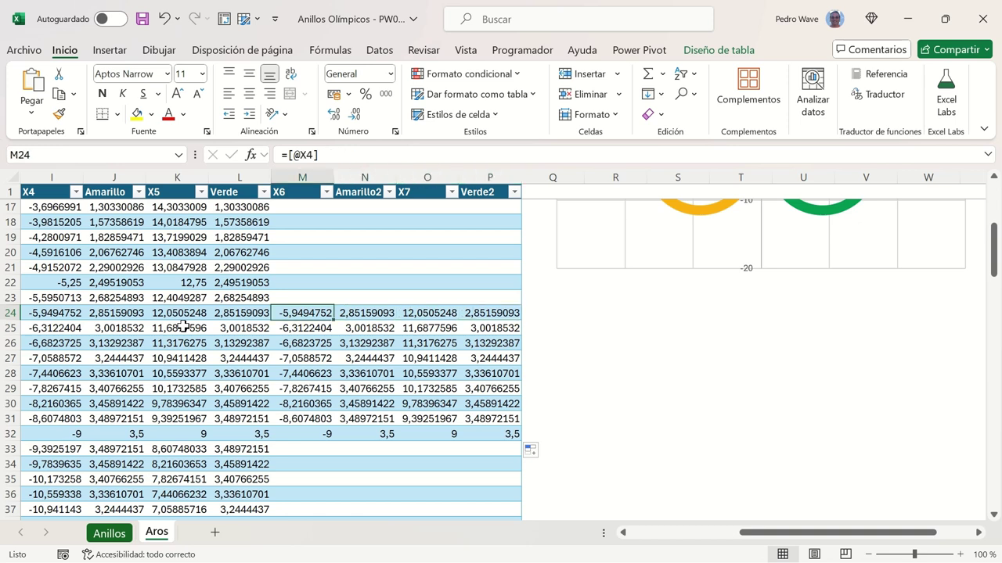
key("Right")
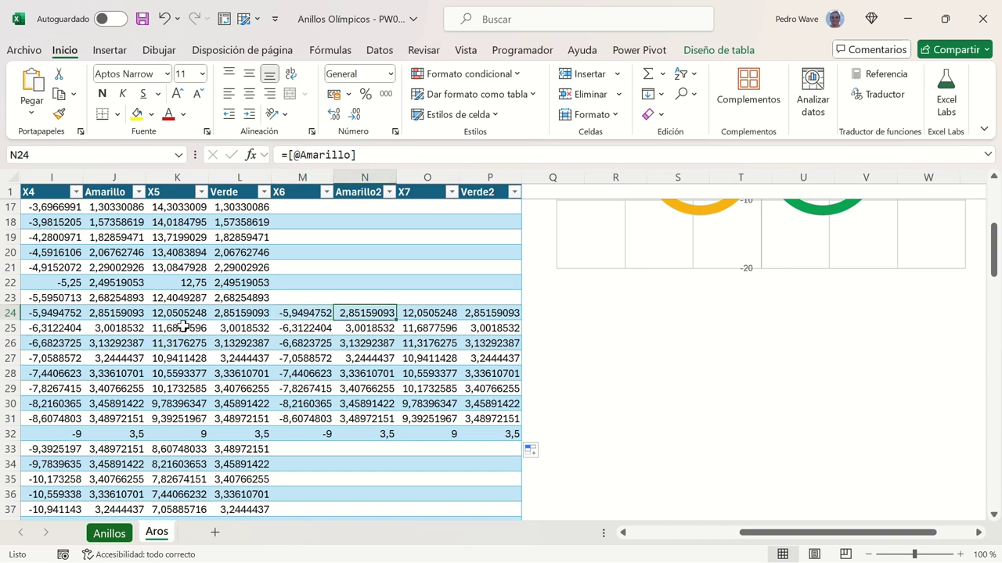
key("Left")
key("Right")
key("Right")
key("Right")
key("Down")
key("Down")
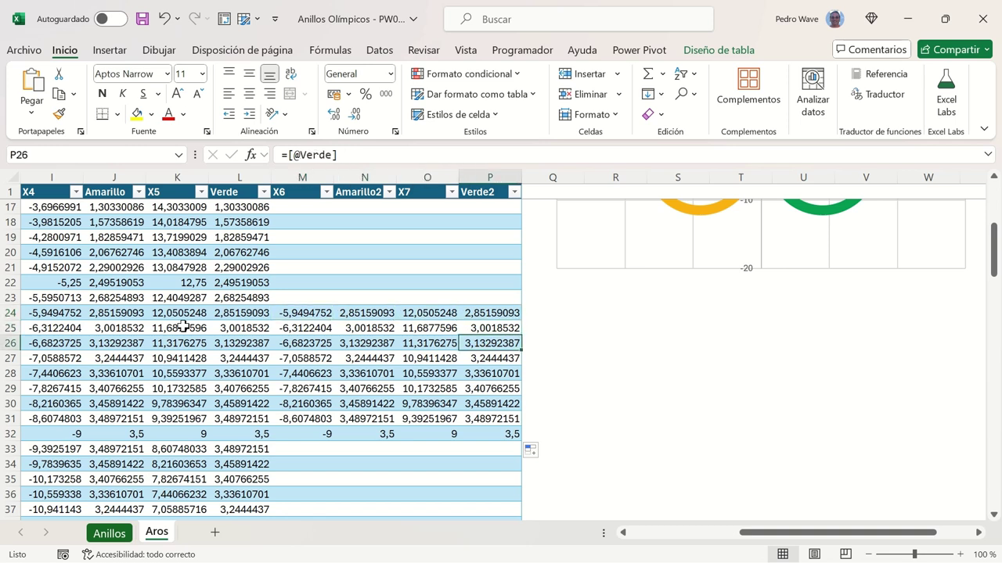
key("Down")
key("Left")
key("Left")
key("Left")
key("Right")
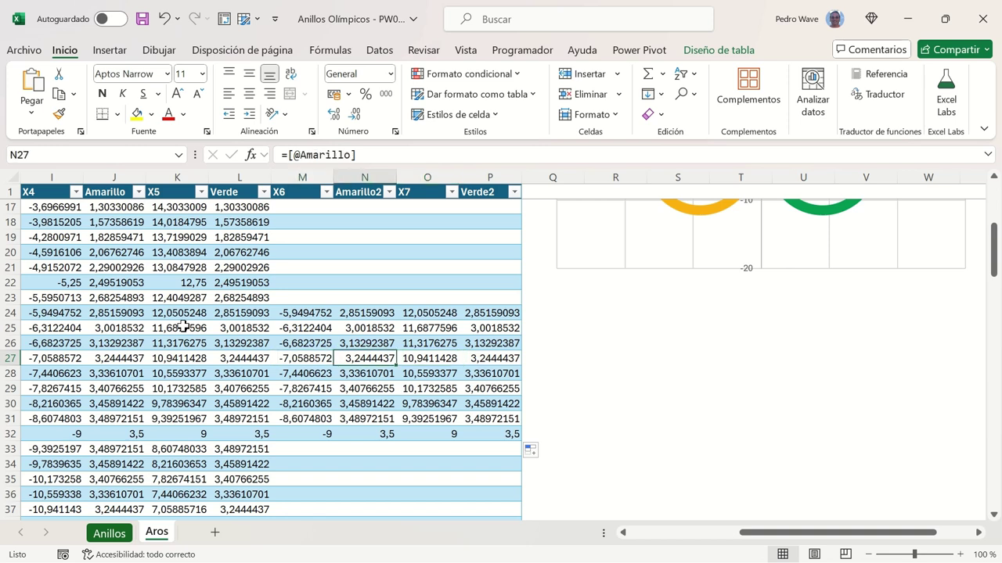
key("Right")
key("Right")
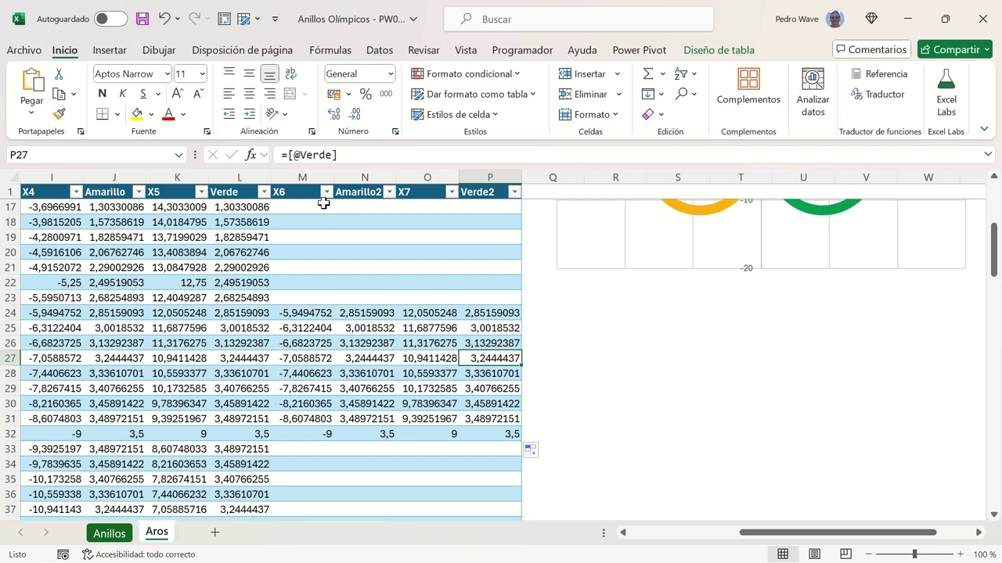
Step: Add a new chart series named from the Amarillo2 header, =Aros!$N$1
scroll(652, 262, "up", 2)
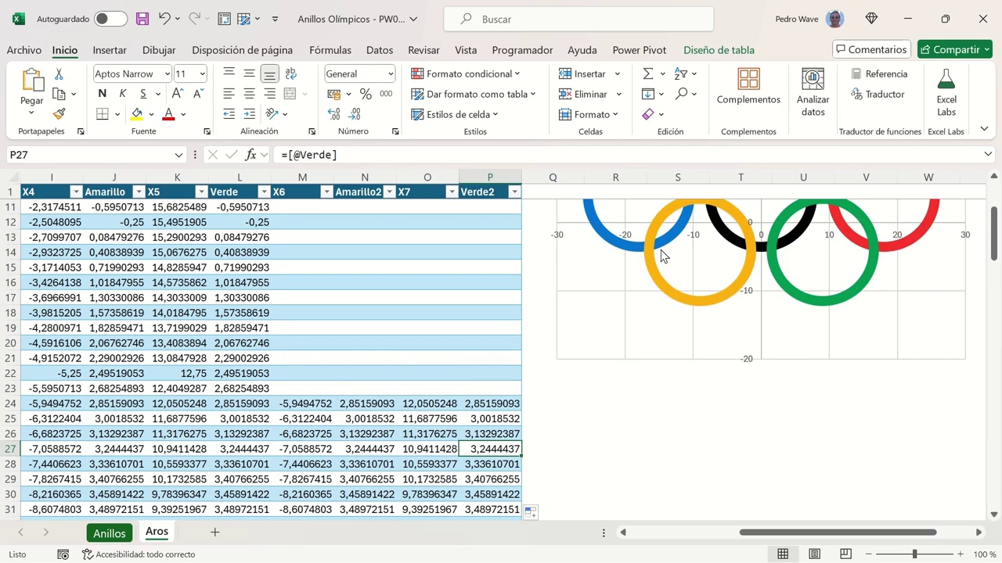
scroll(657, 260, "up", 1)
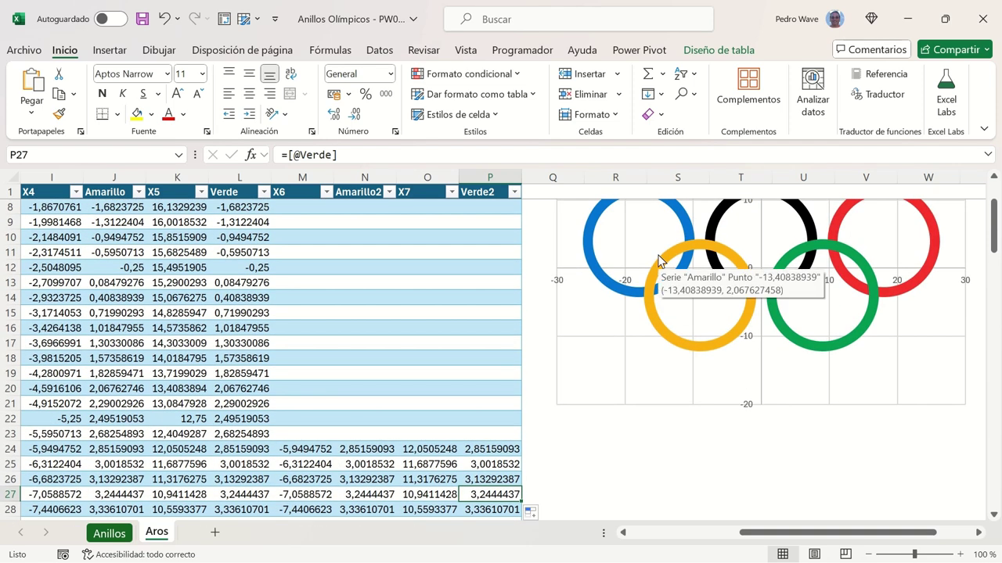
right_click(659, 257)
left_click(708, 334)
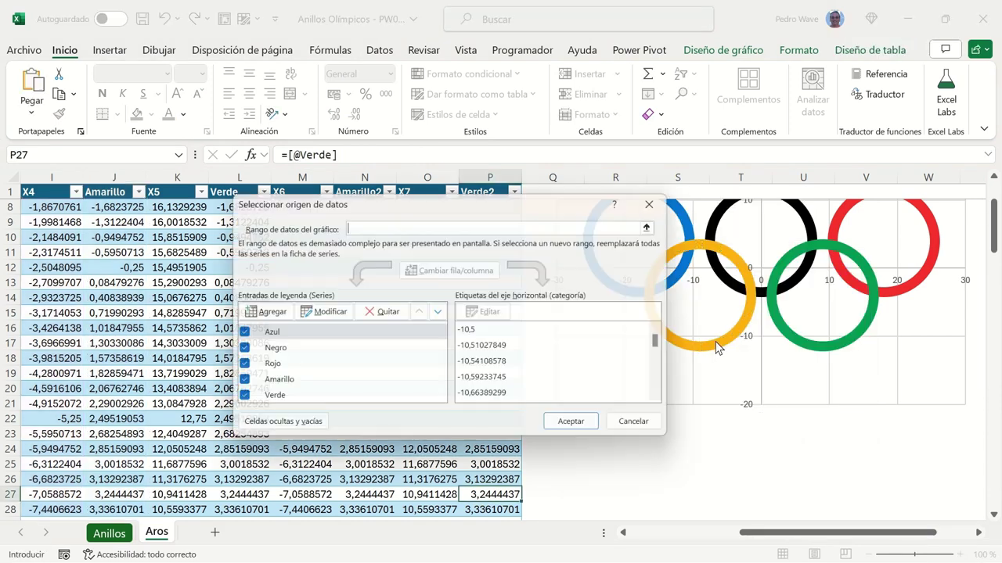
left_click(266, 313)
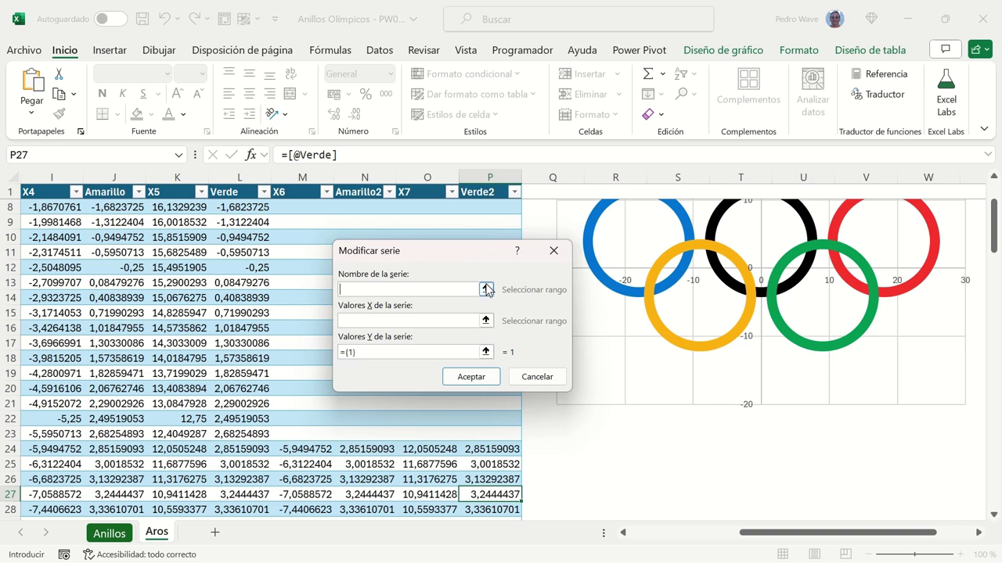
left_click(486, 288)
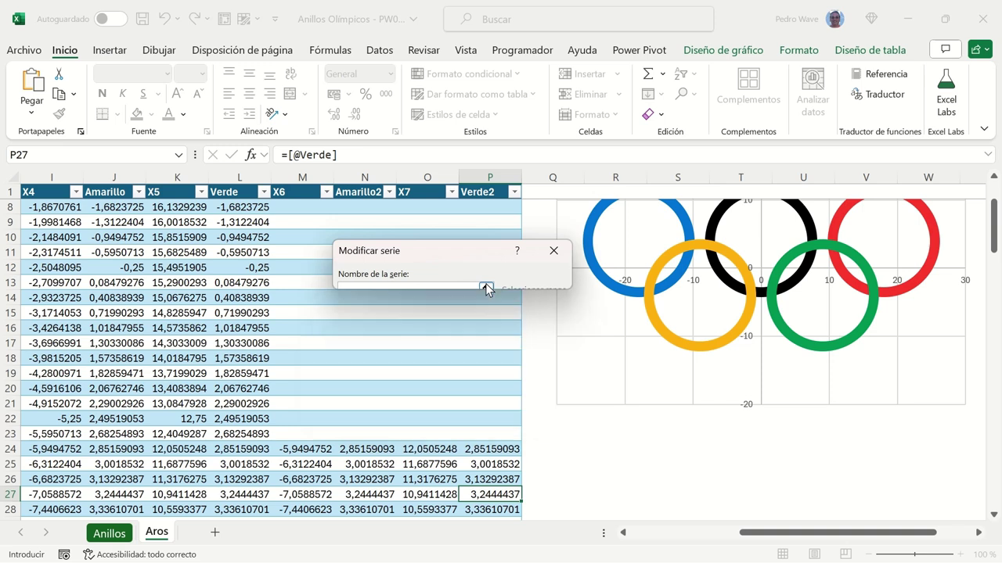
left_click(385, 197)
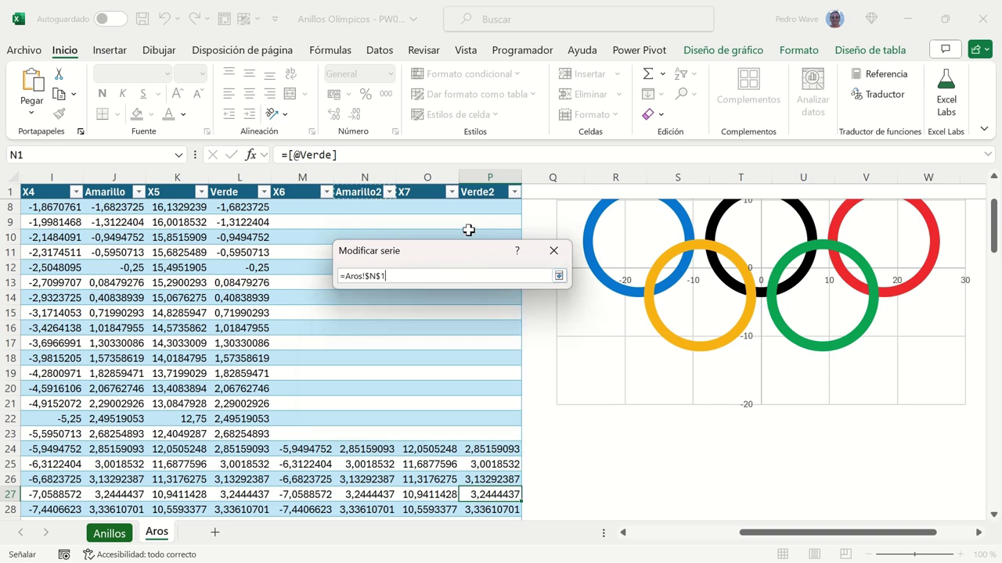
left_click(559, 276)
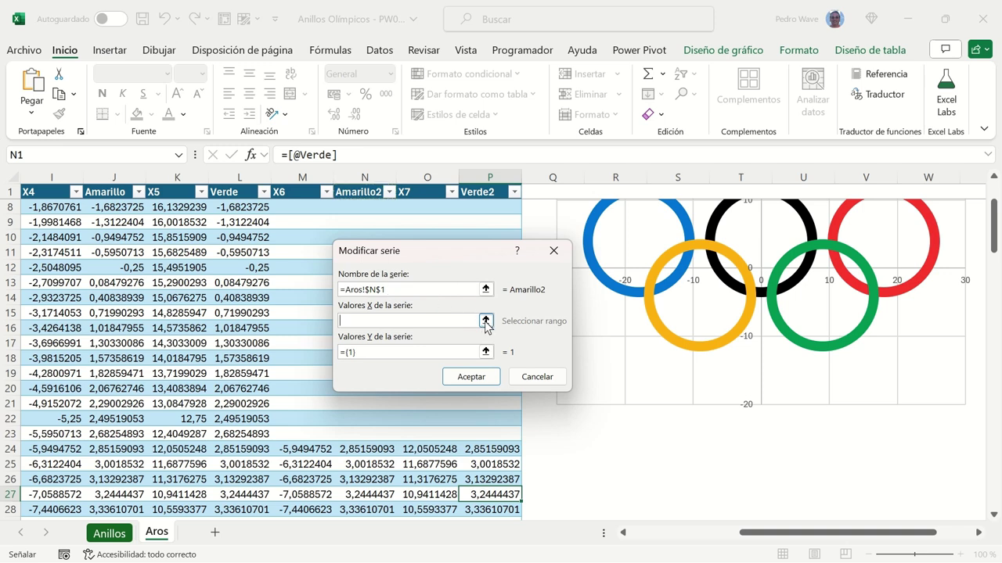
Step: Set the new series' X values to the X6 column, M2:M122
left_click(485, 321)
left_click(307, 191)
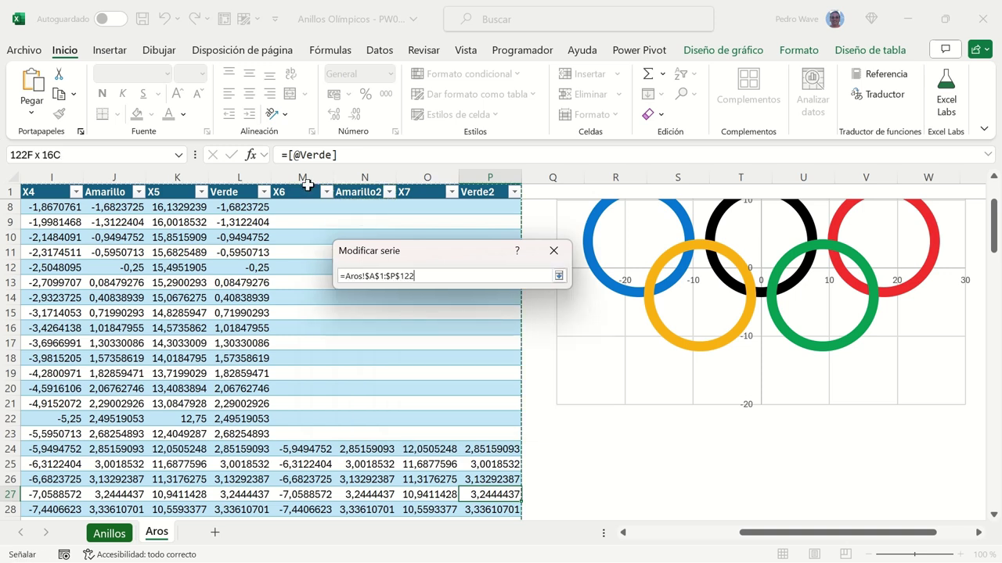
left_click(304, 189)
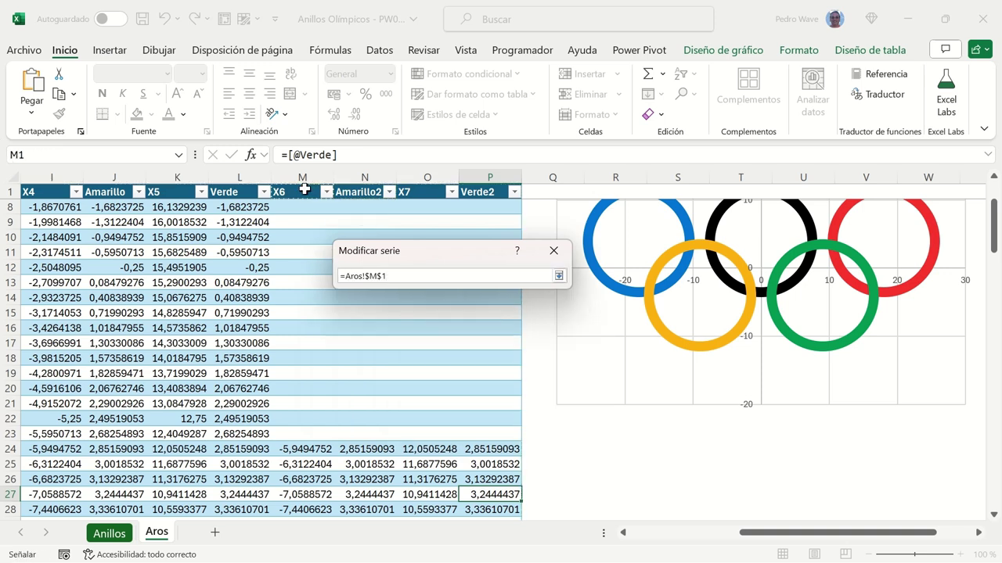
key("Down")
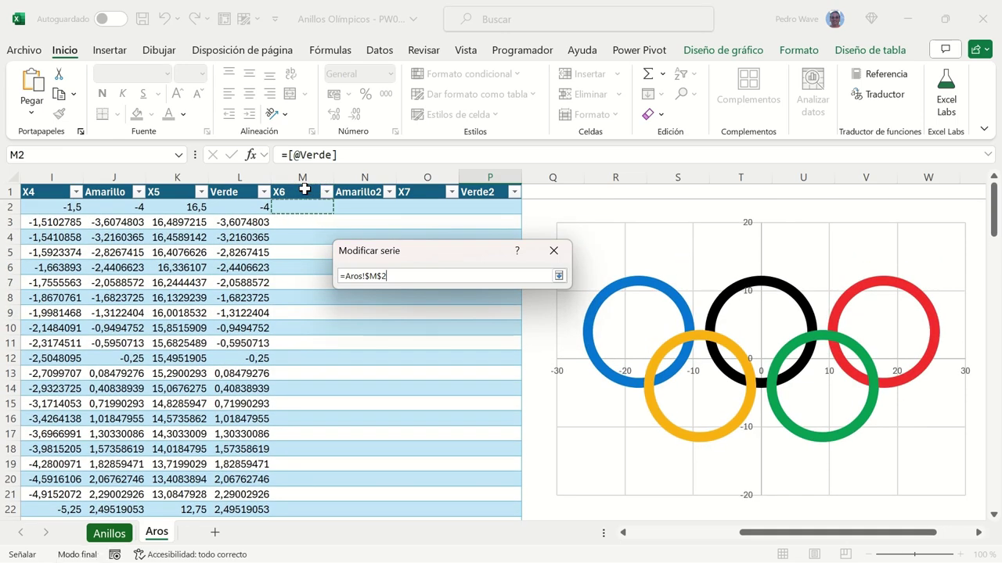
key("ctrl+shift+Down")
key("ctrl+shift+Down")
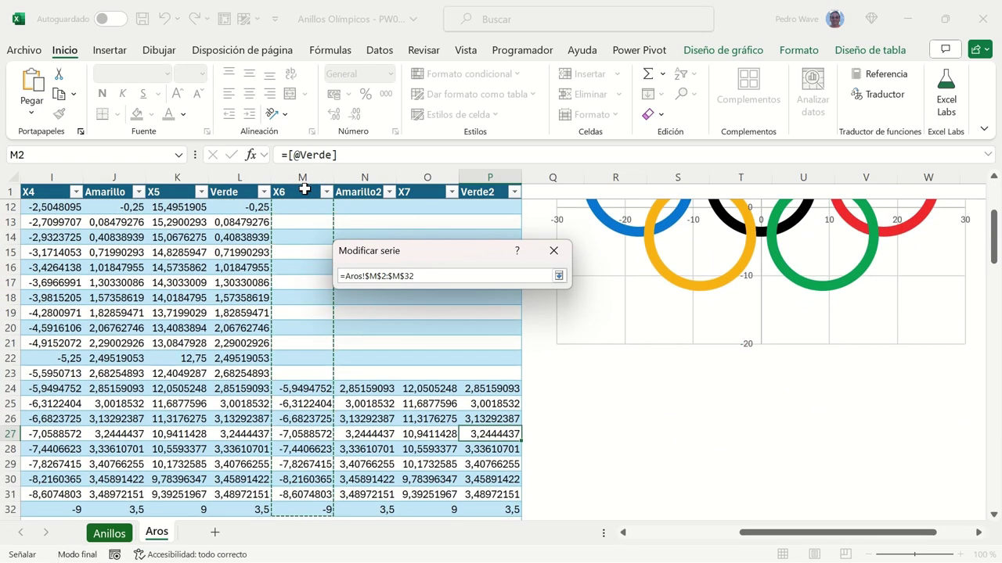
key("ctrl+shift+Down")
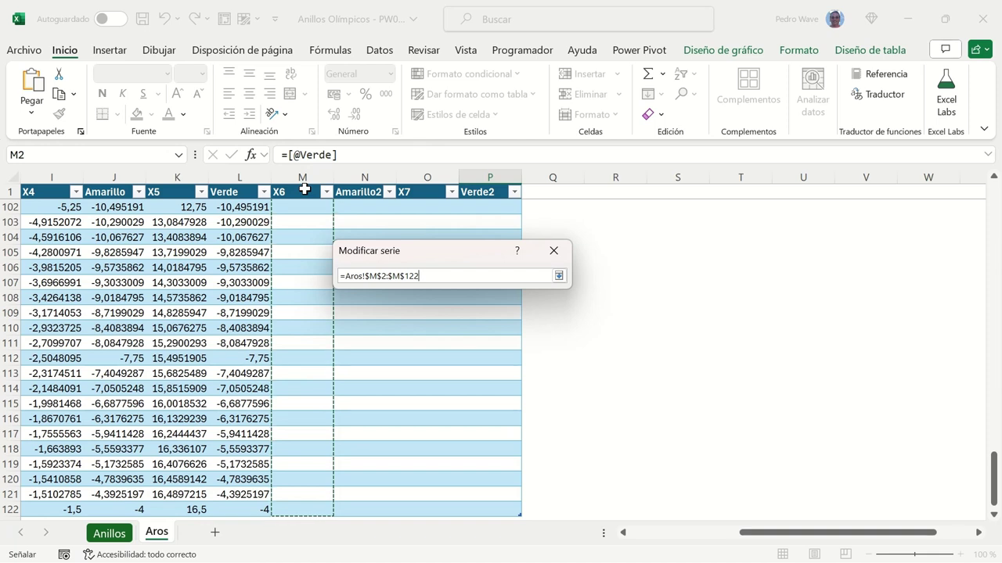
left_click(559, 276)
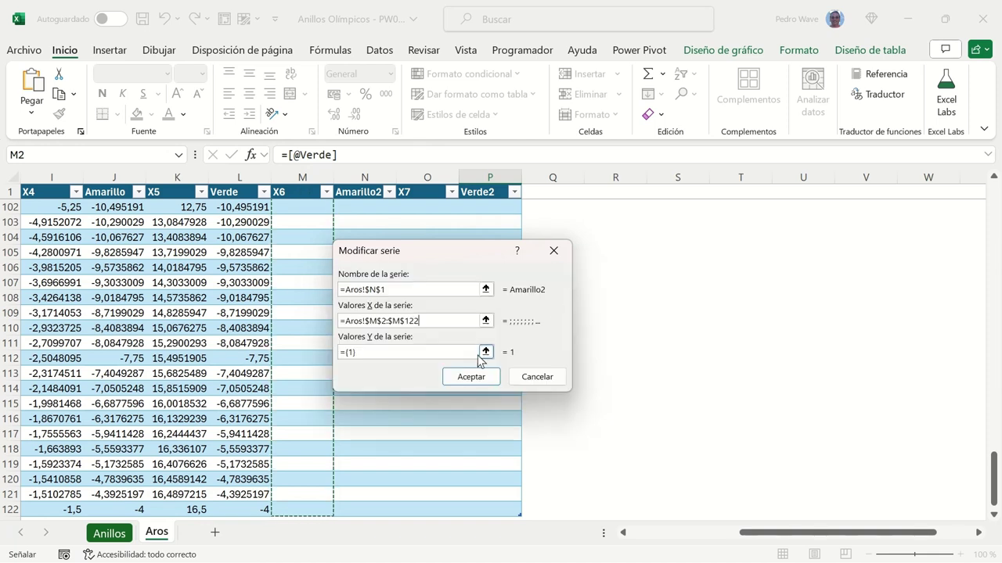
Step: Set its Y values to Amarillo2 N2:N122 and apply the new series to the chart
left_click(485, 353)
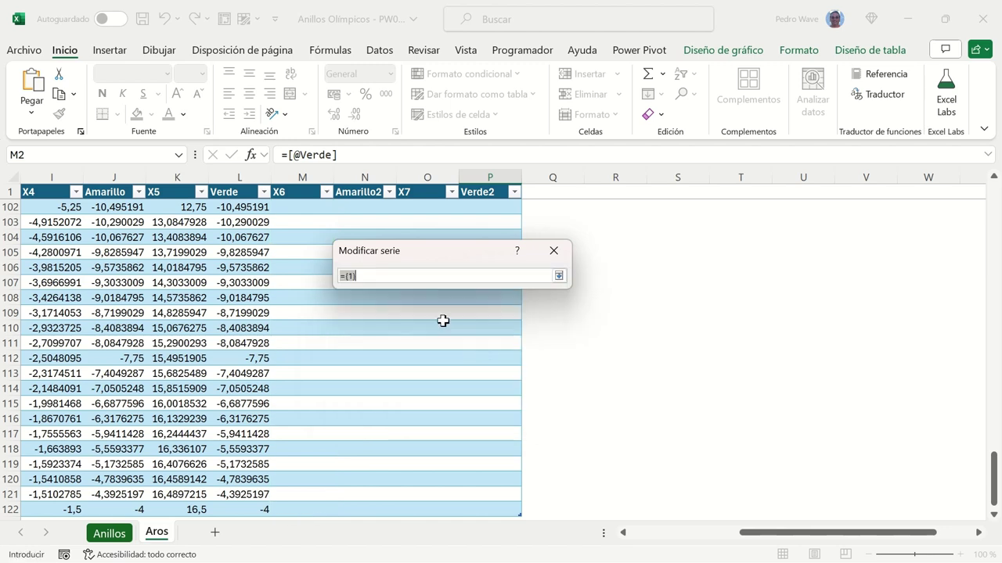
left_click(350, 193)
left_click_drag(350, 193, 350, 193)
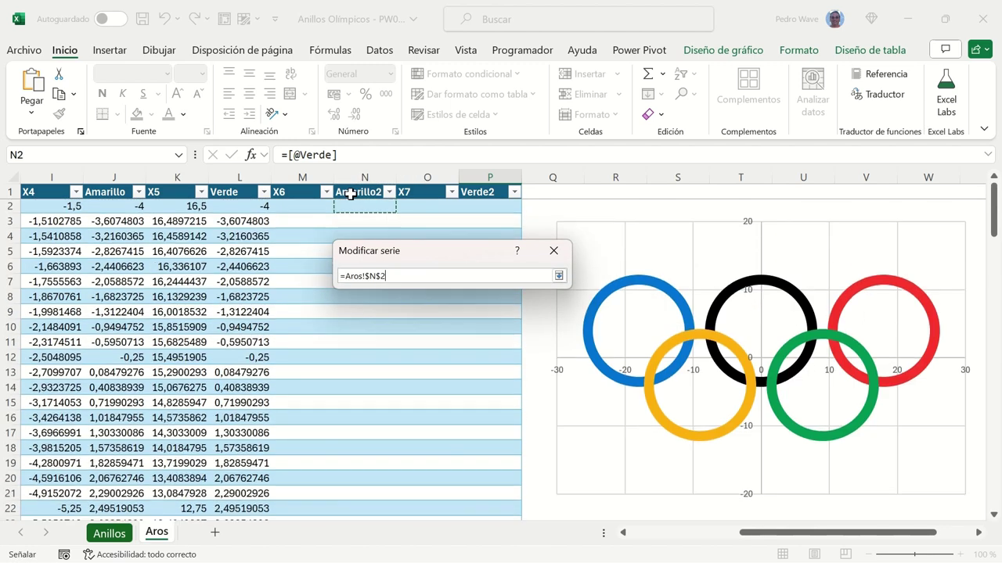
key("ctrl+shift+Down")
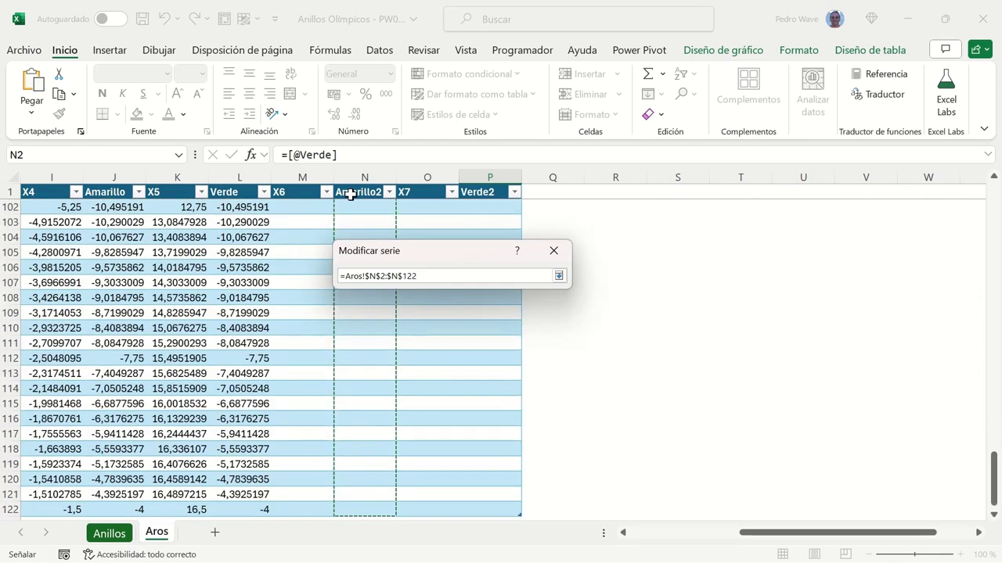
left_click(559, 275)
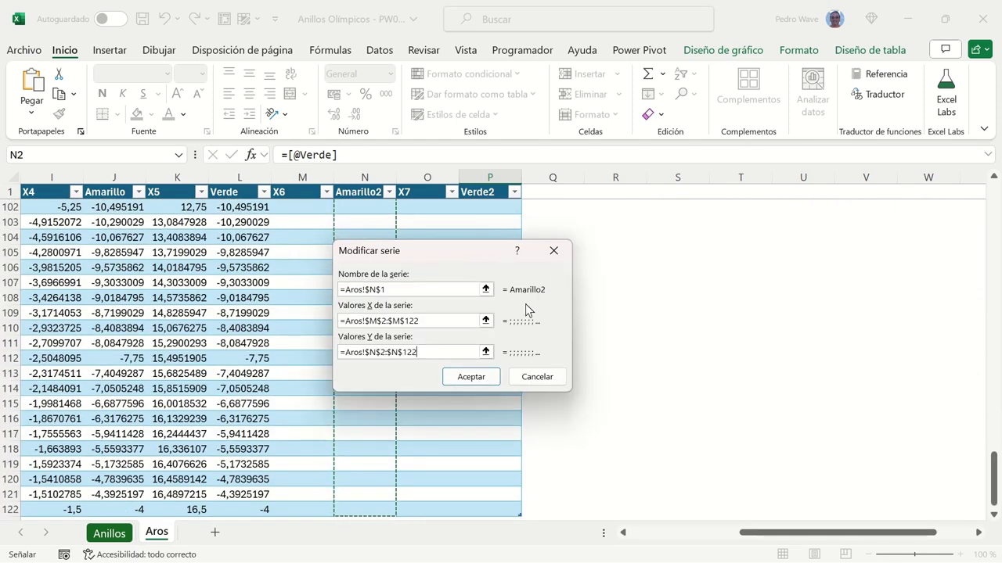
left_click(470, 376)
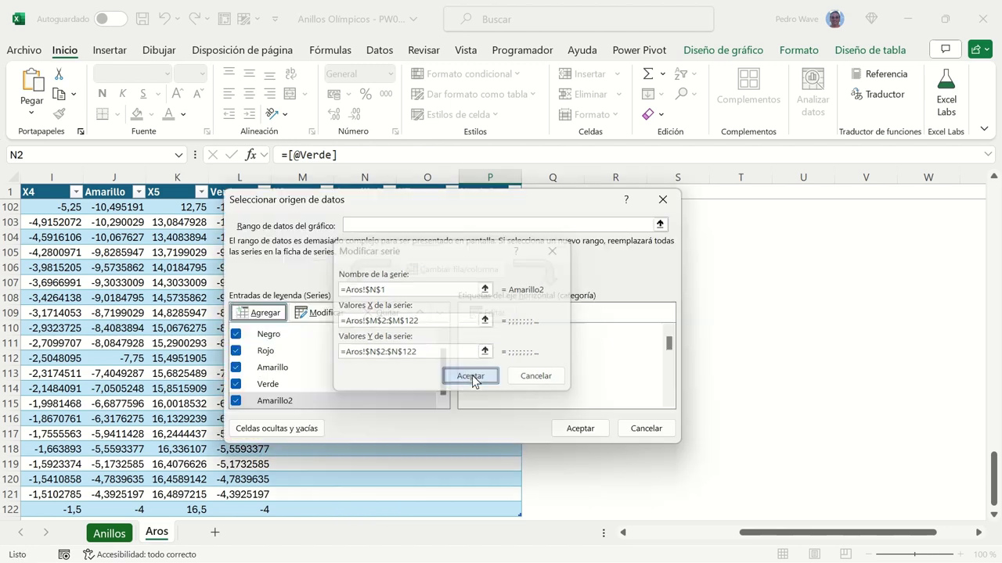
left_click(573, 433)
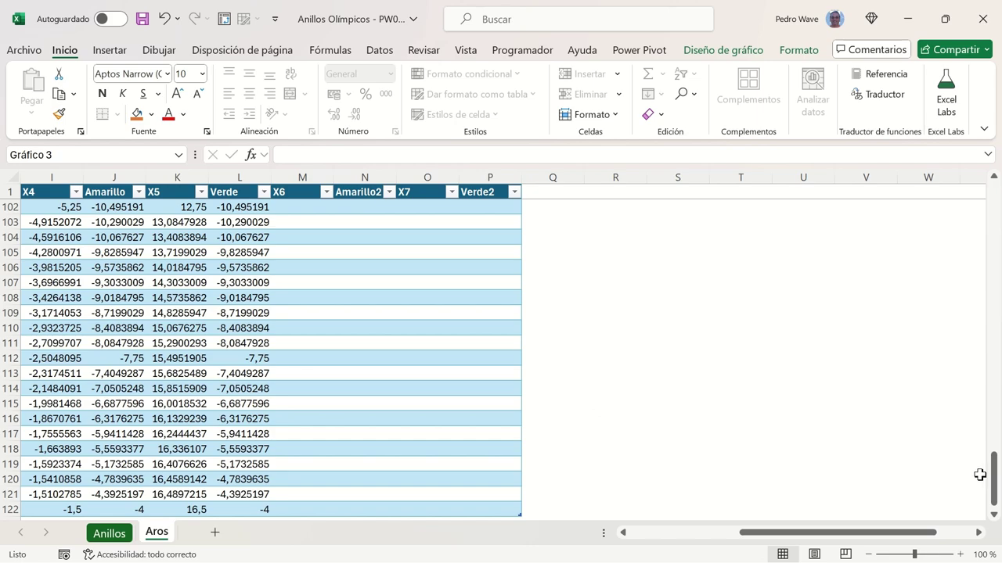
left_click_drag(992, 479, 998, 207)
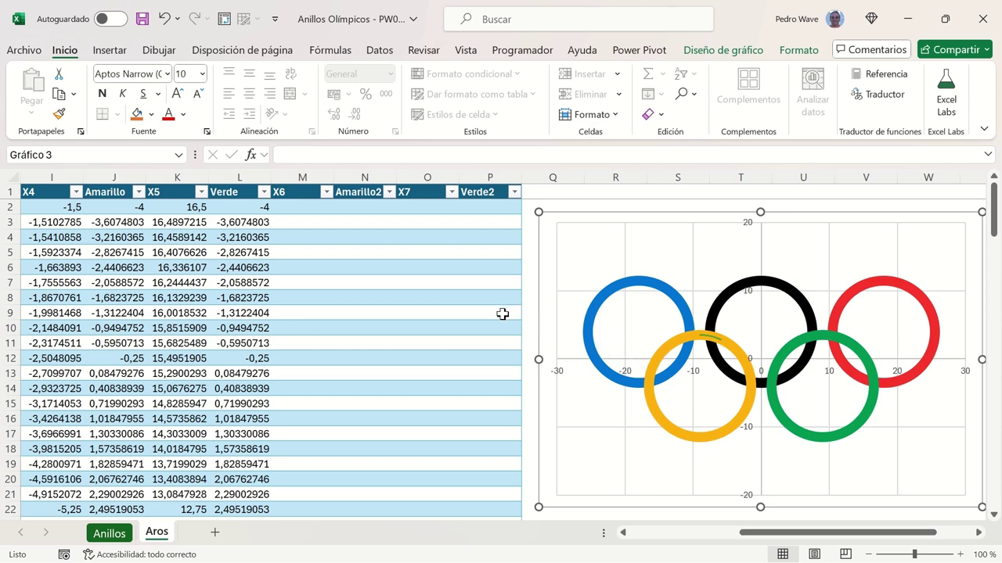
scroll(503, 313, "down", 3)
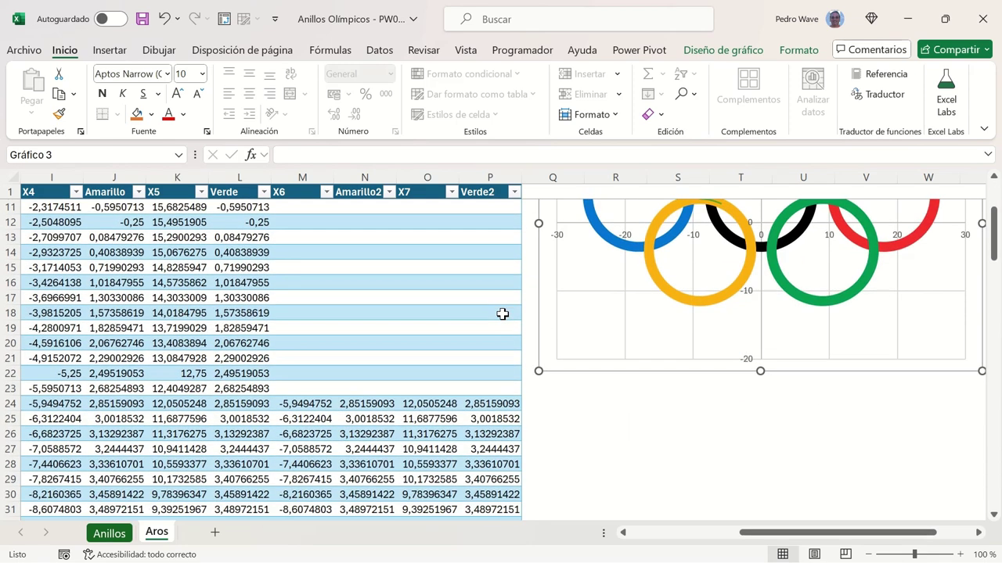
scroll(481, 246, "up", 2)
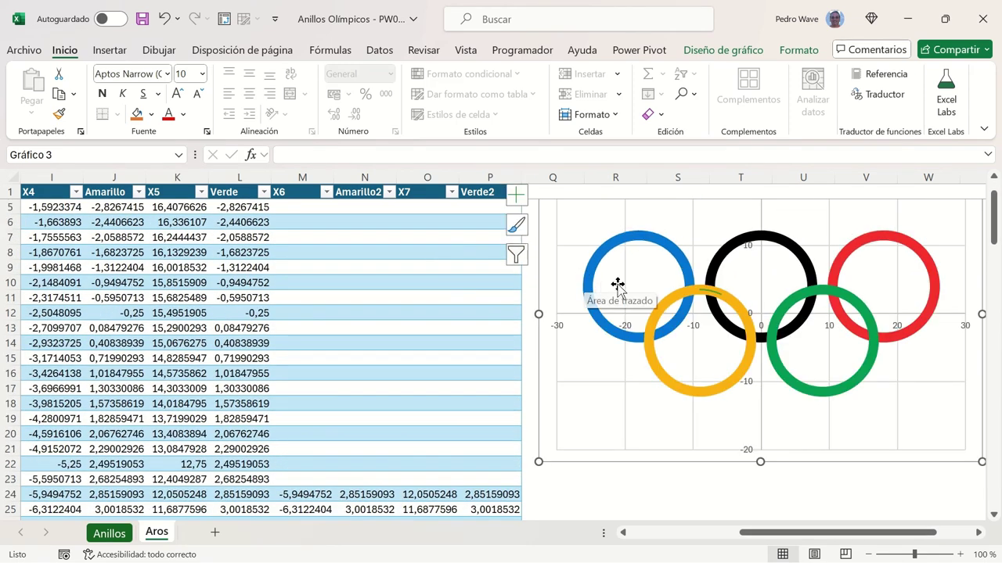
Step: Add another chart series named from the Verde2 header cell
right_click(640, 227)
left_click(677, 333)
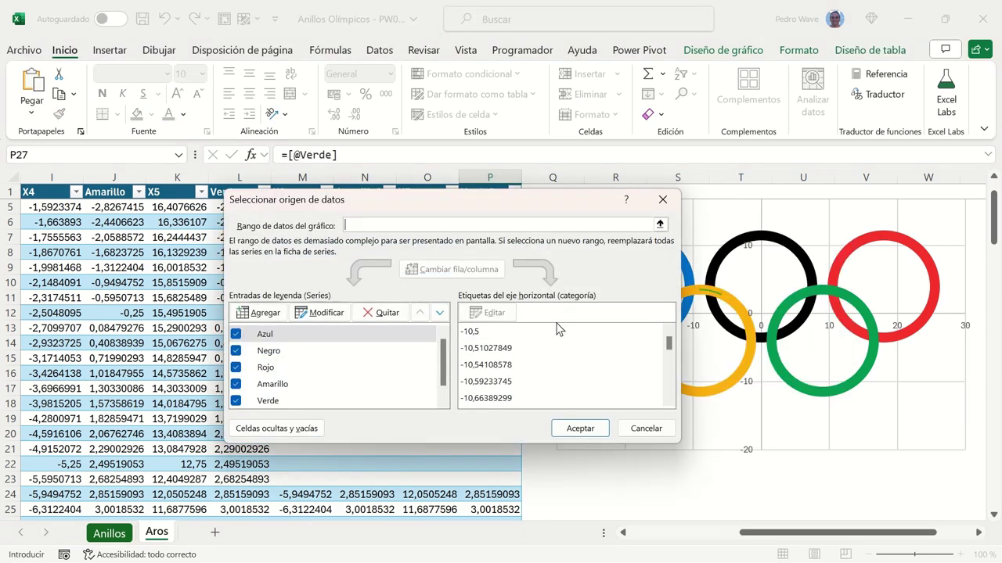
left_click(258, 312)
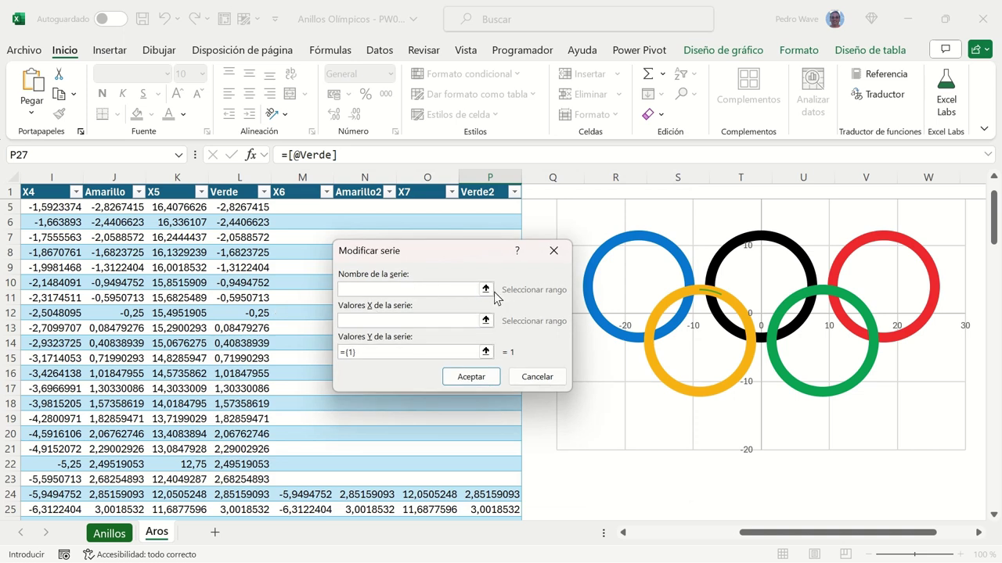
left_click(485, 289)
left_click(476, 195)
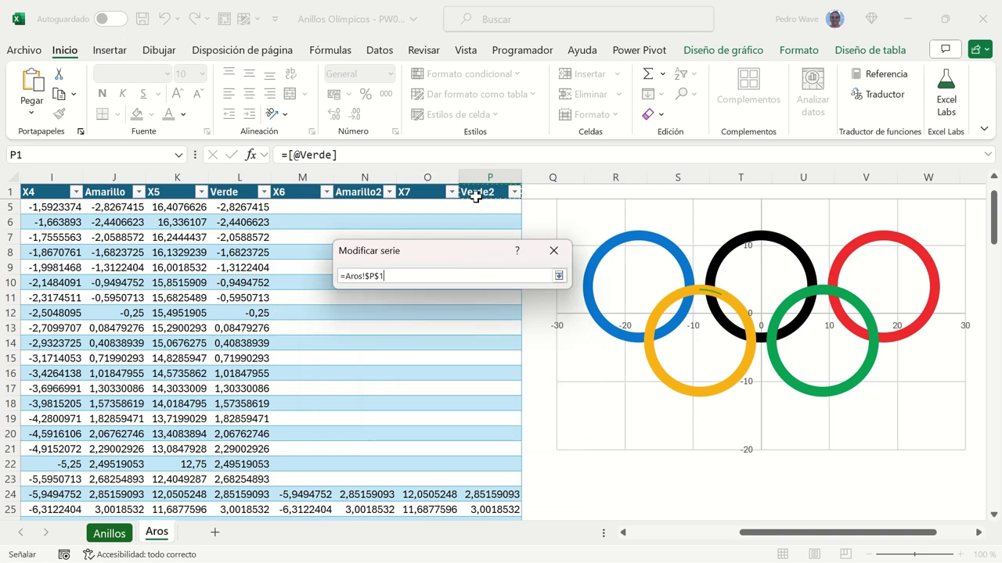
left_click(559, 275)
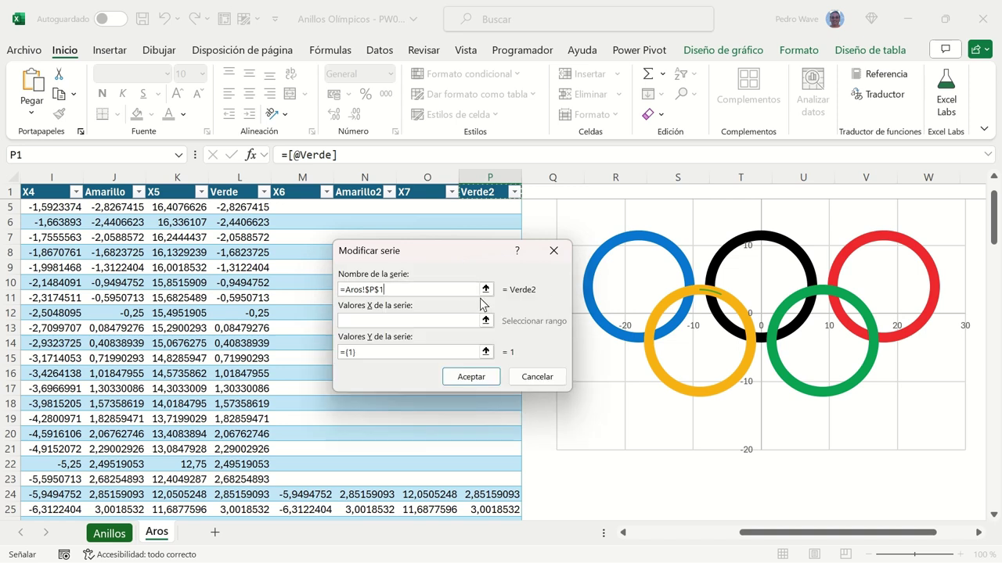
Step: Set the Verde2 series X values to the X7 column, Aros!$O$2:$O$122
left_click(485, 320)
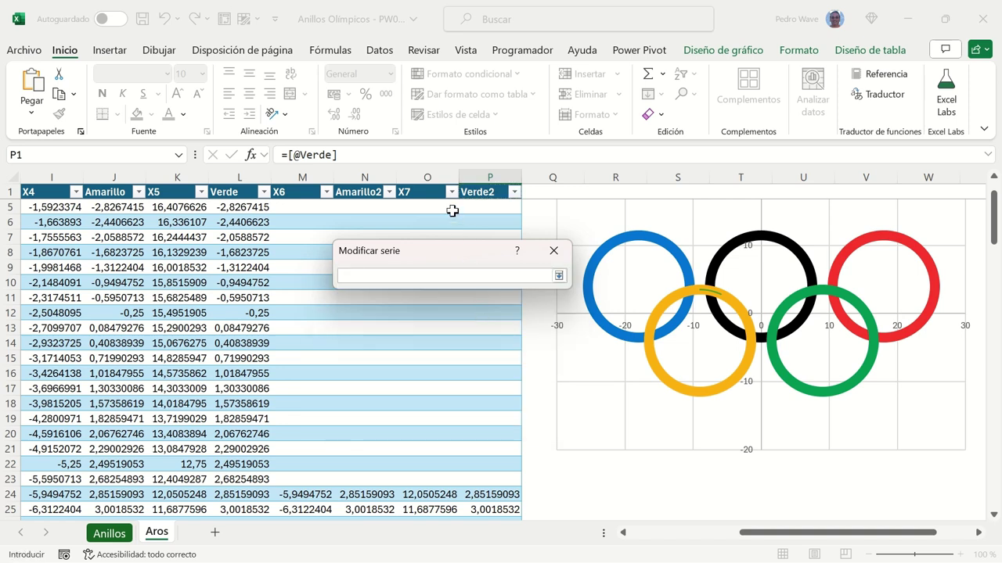
left_click(442, 191)
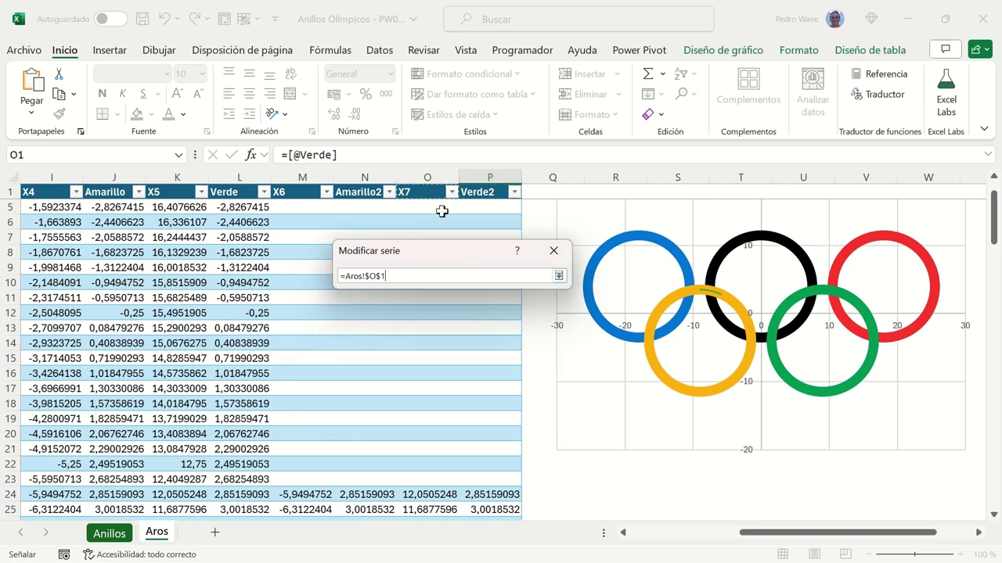
key("End")
key("Down")
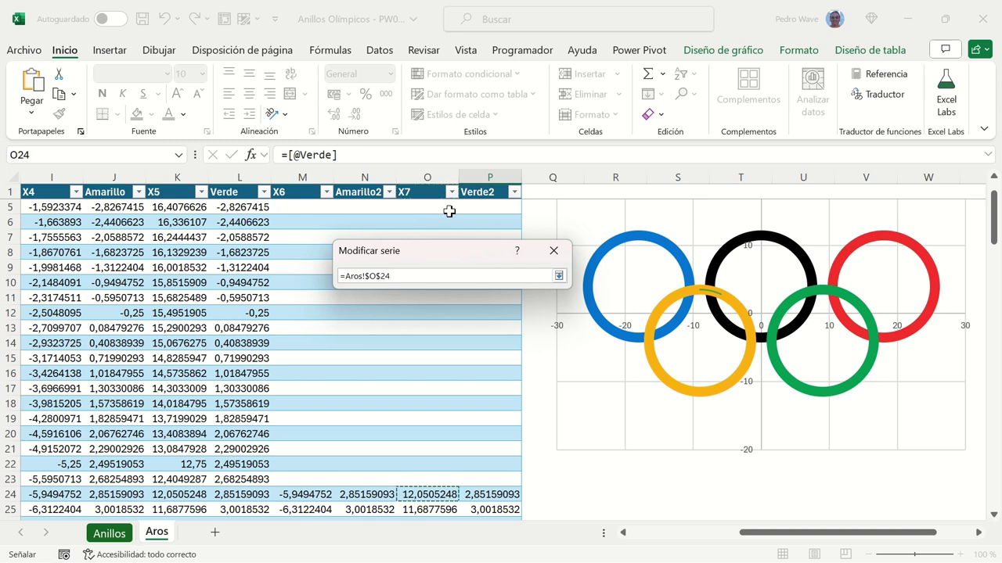
left_click(435, 191)
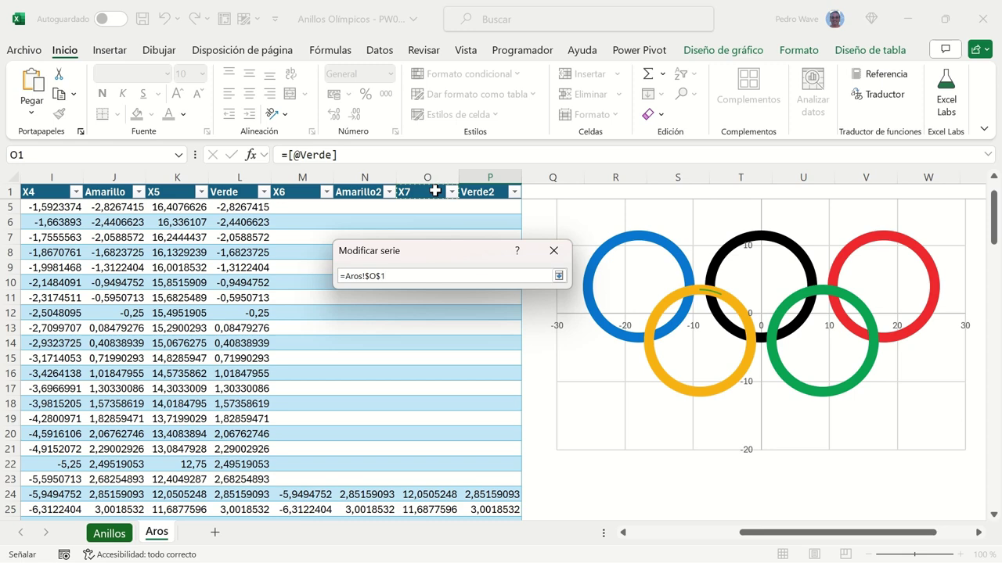
key("Down")
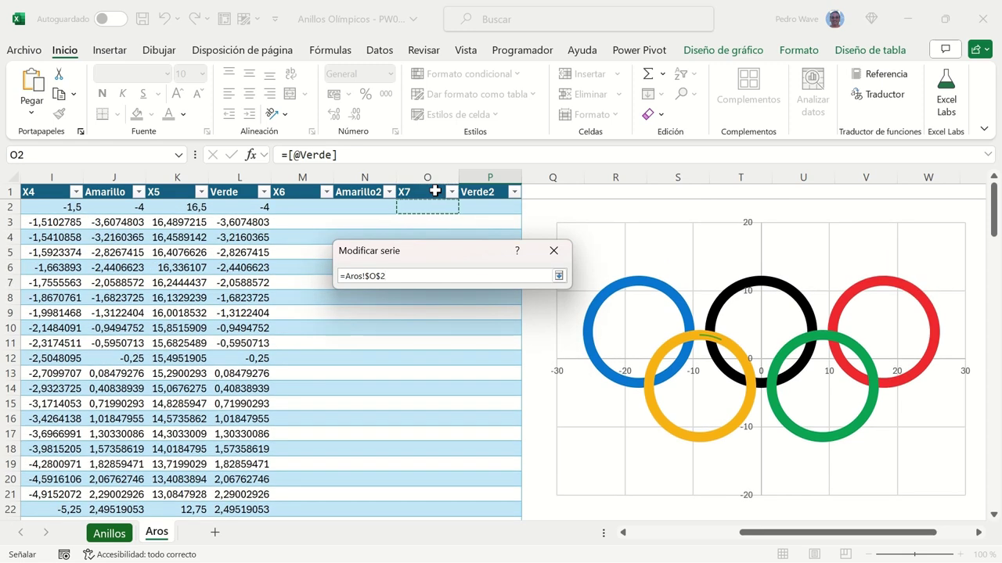
key("End")
key("shift+Down")
key("End")
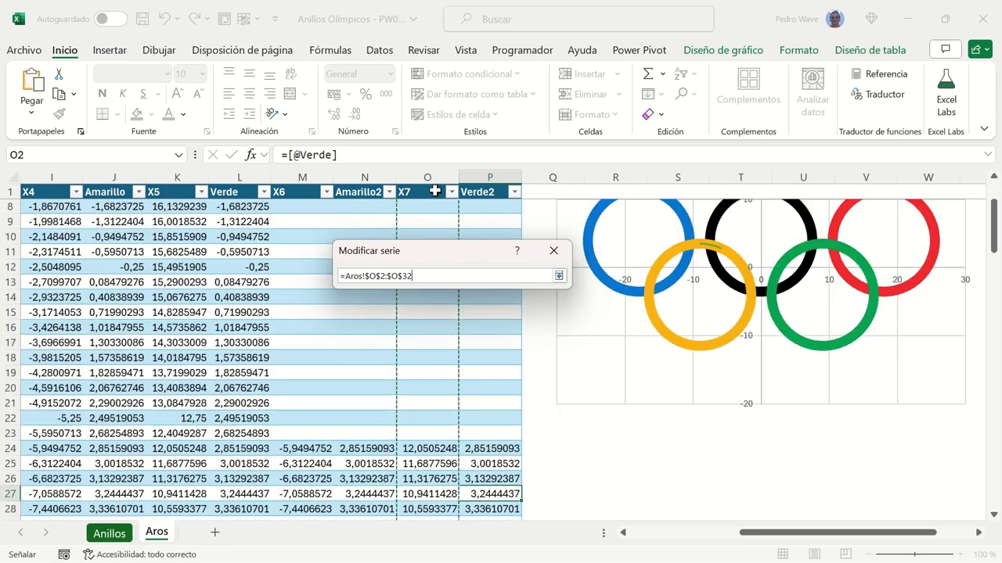
key("shift+Down")
key("shift+Down")
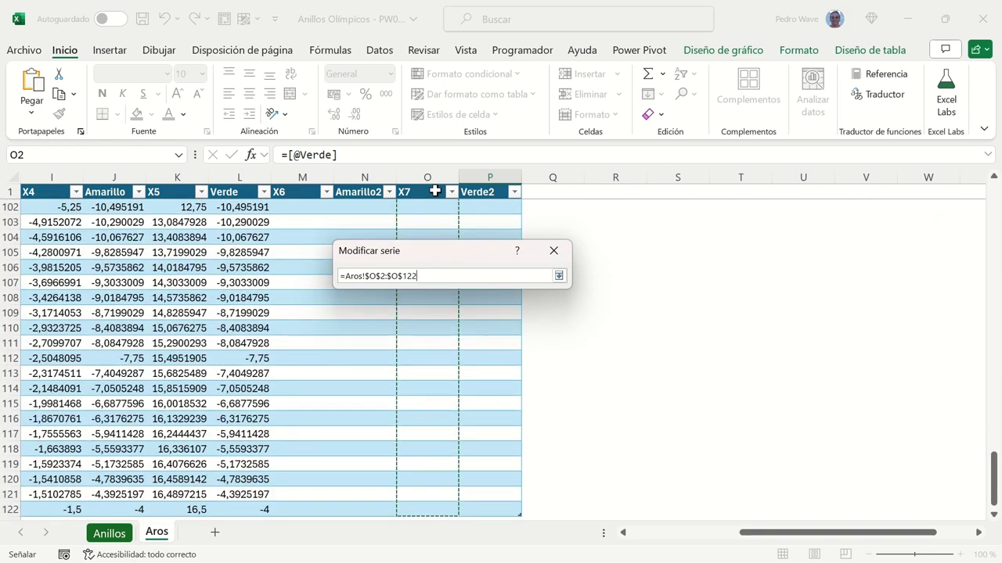
left_click(559, 277)
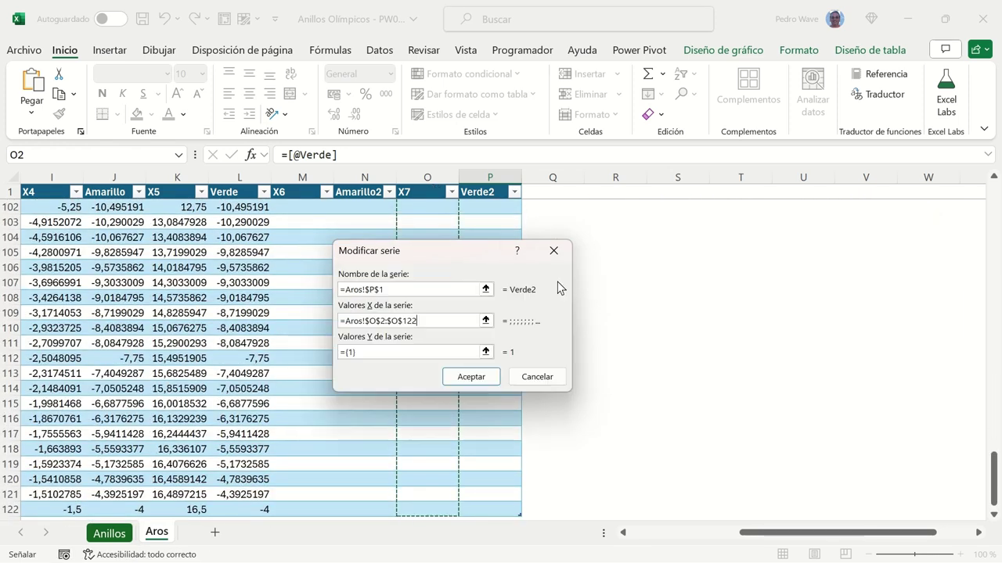
Step: Set its Y values to Aros!$P$2:$P$122 and apply the changes to the chart
left_click(486, 353)
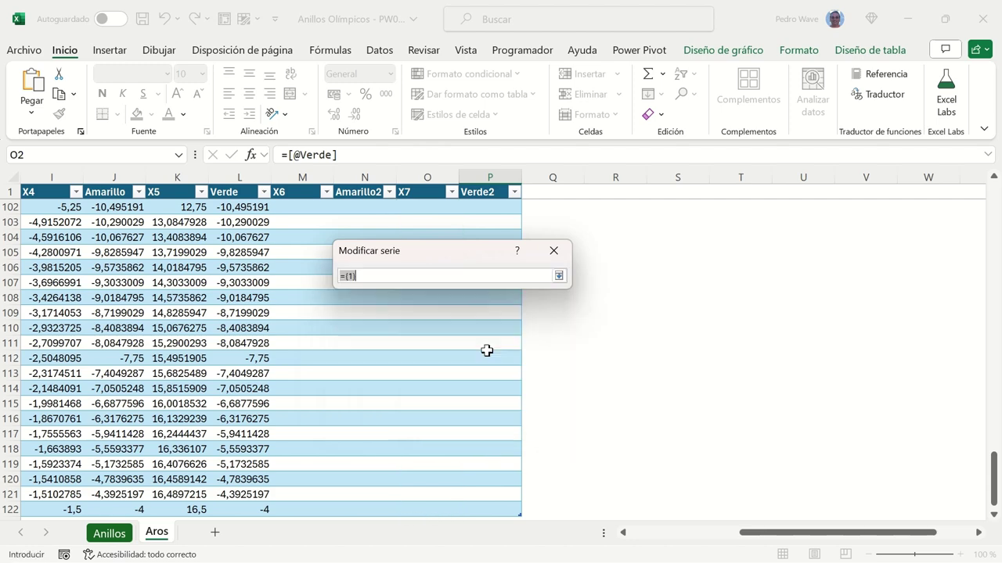
left_click(479, 194)
key("Down")
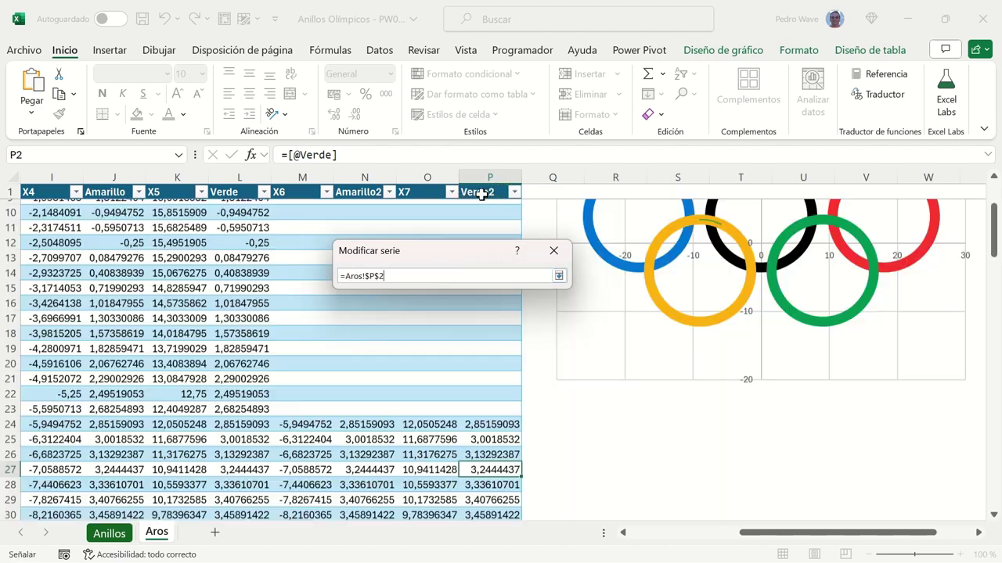
key("ctrl+shift+Down")
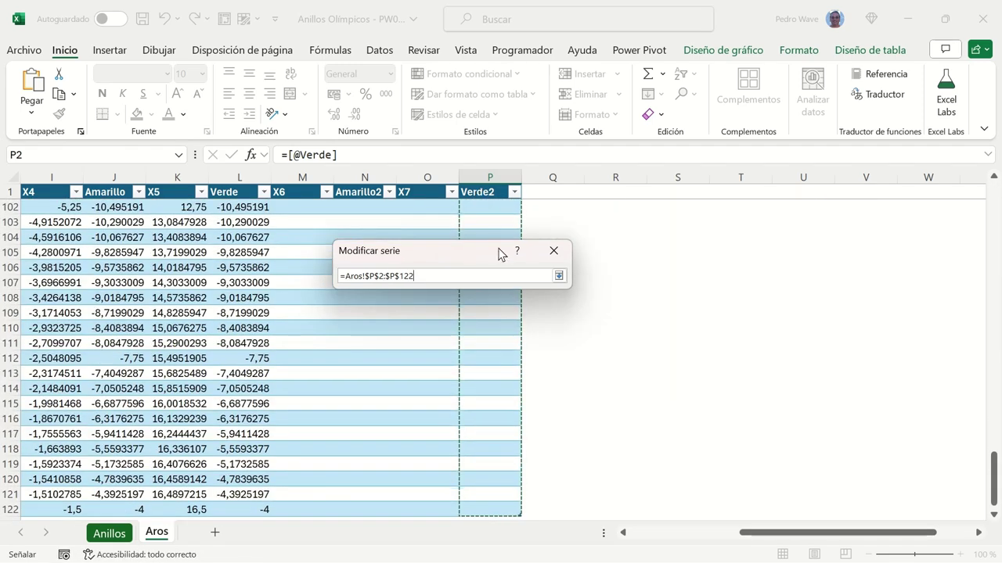
left_click(558, 275)
left_click(485, 380)
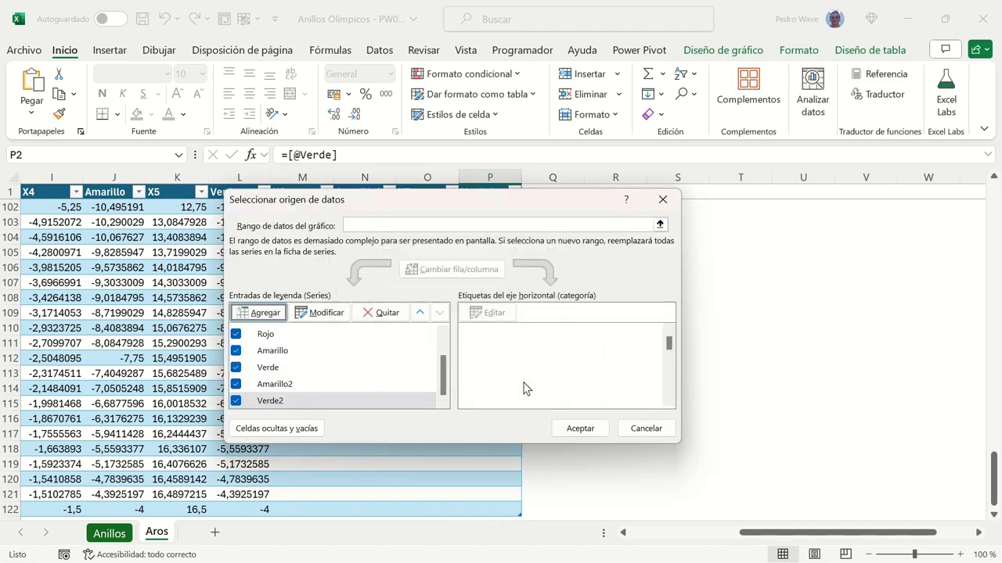
left_click(565, 429)
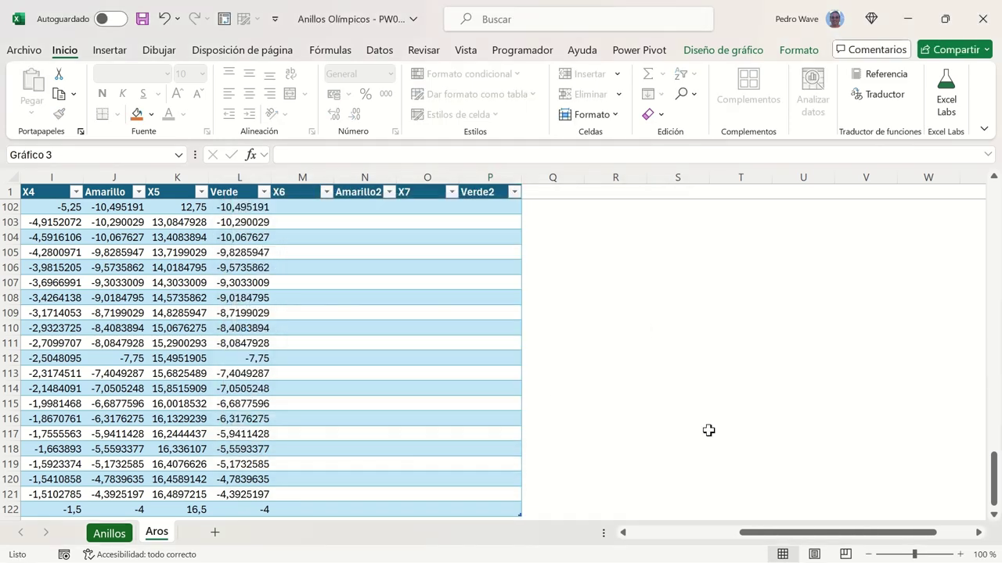
left_click_drag(989, 489, 889, 240)
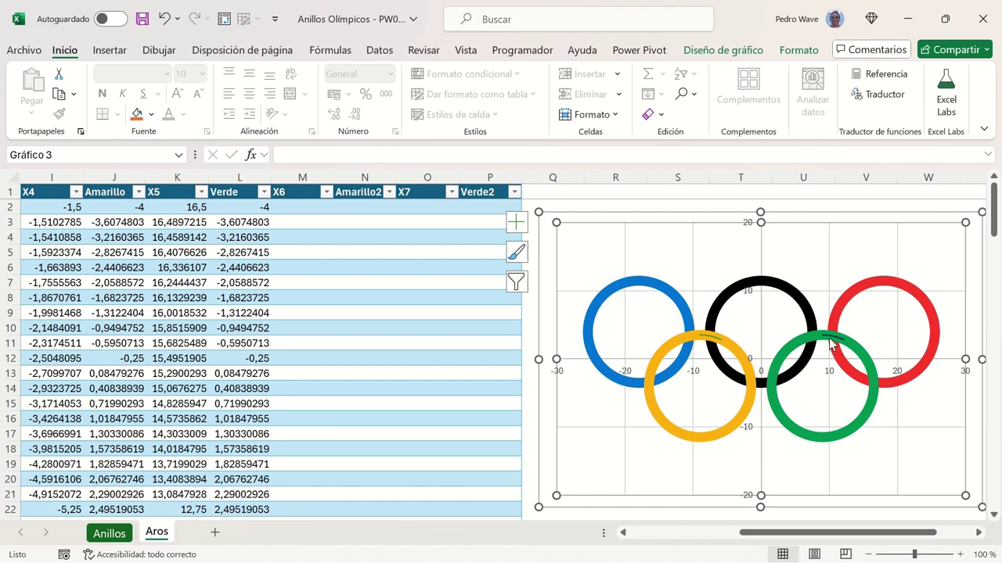
mouse_move(830, 341)
left_click(562, 196)
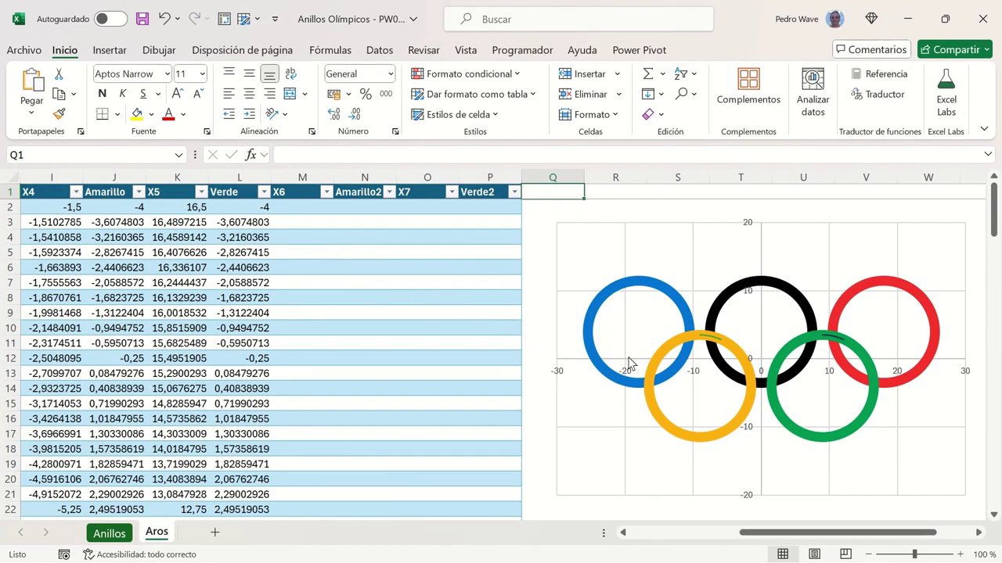
scroll(422, 367, "down", 2)
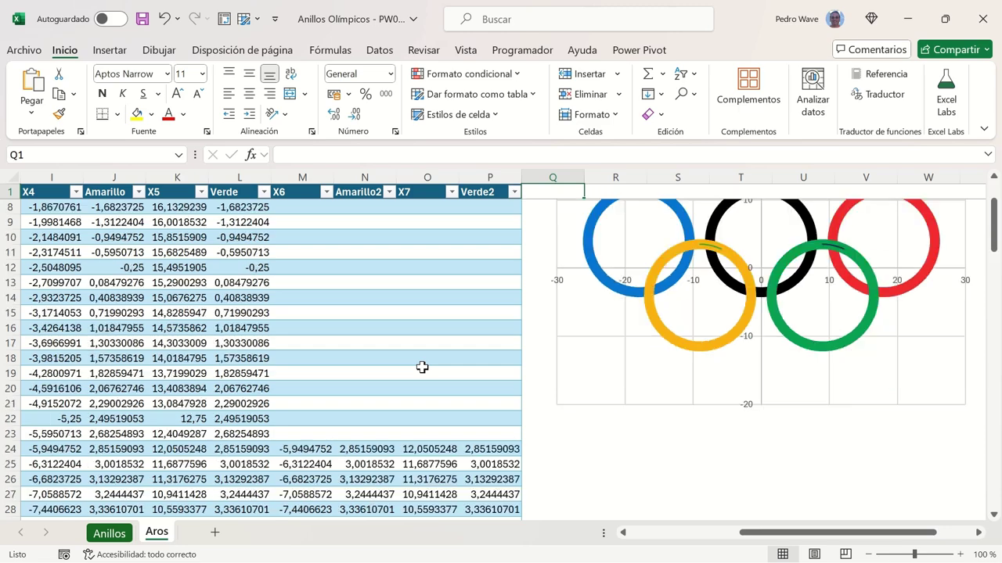
scroll(422, 367, "down", 1)
scroll(421, 367, "down", 2)
scroll(422, 367, "down", 2)
scroll(422, 367, "down", 3)
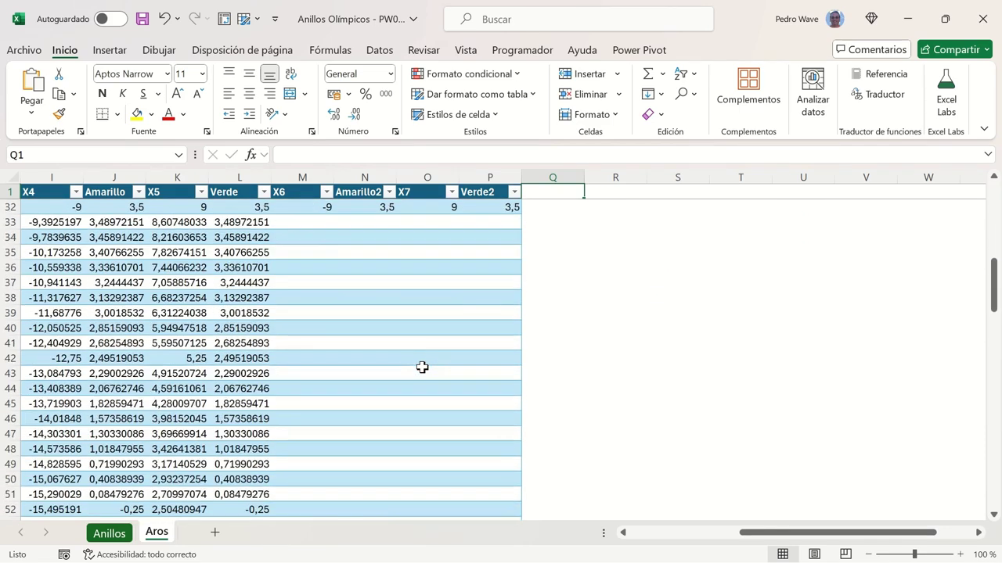
scroll(422, 367, "down", 2)
scroll(422, 367, "down", 1)
scroll(420, 365, "down", 2)
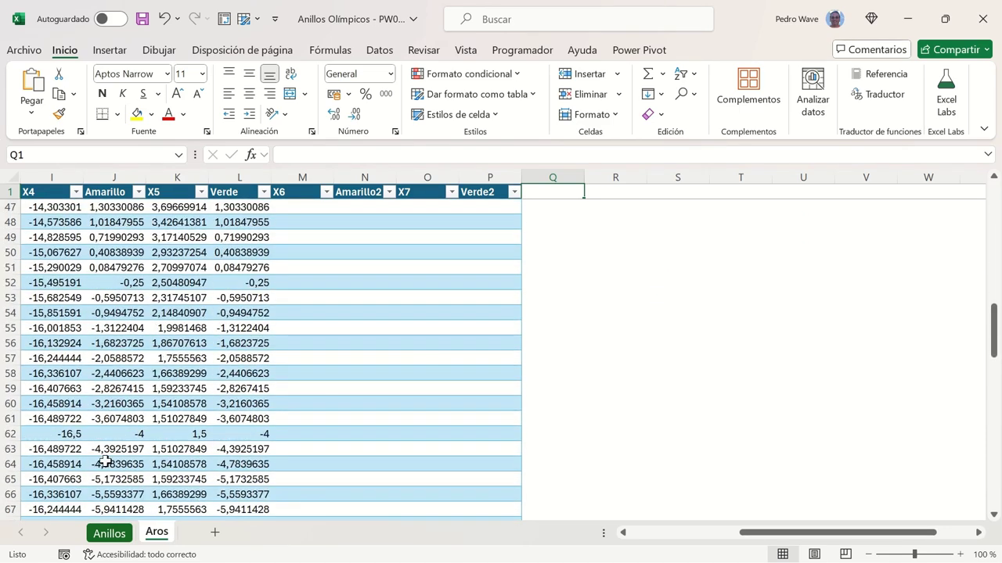
scroll(105, 461, "down", 2)
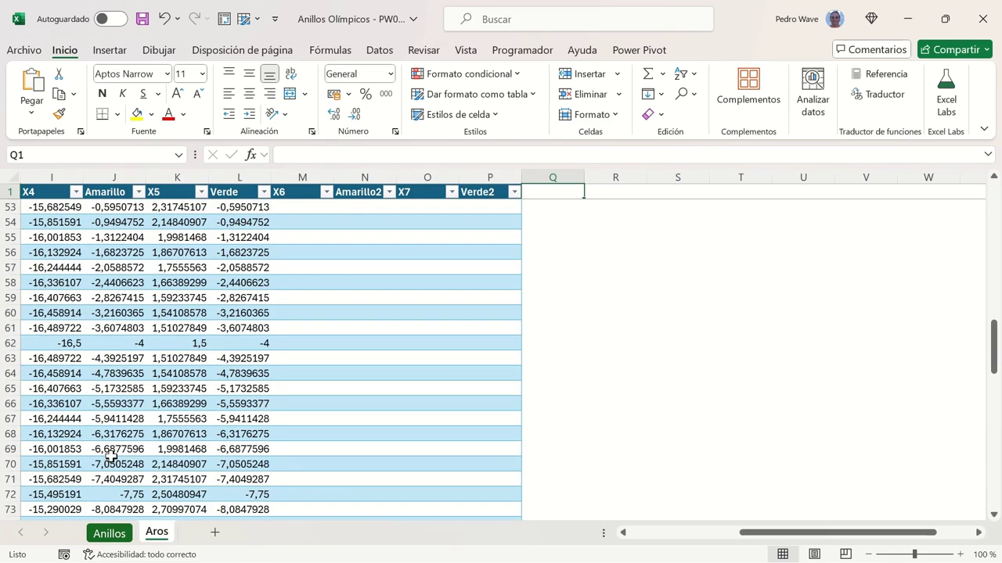
left_click(122, 534)
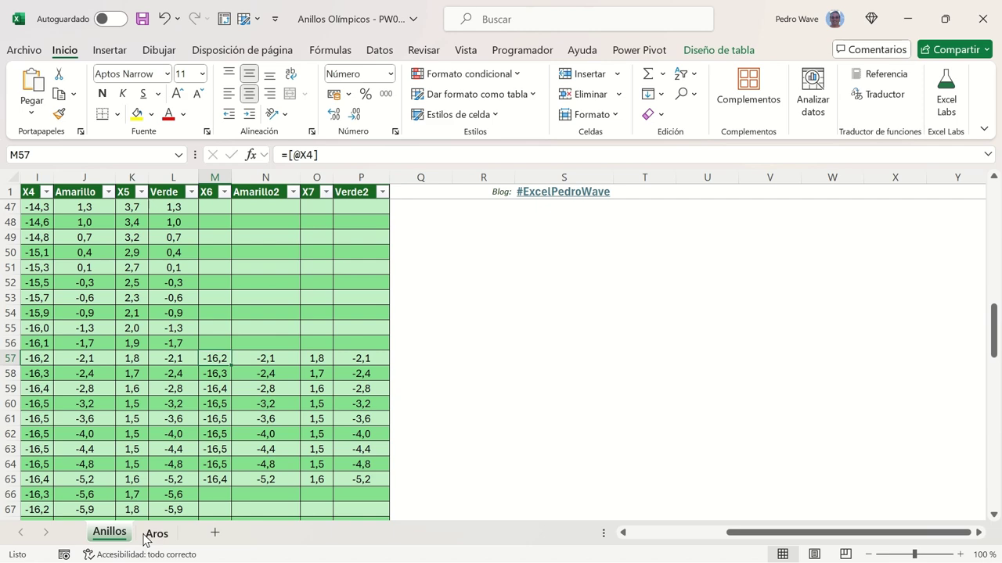
left_click(156, 534)
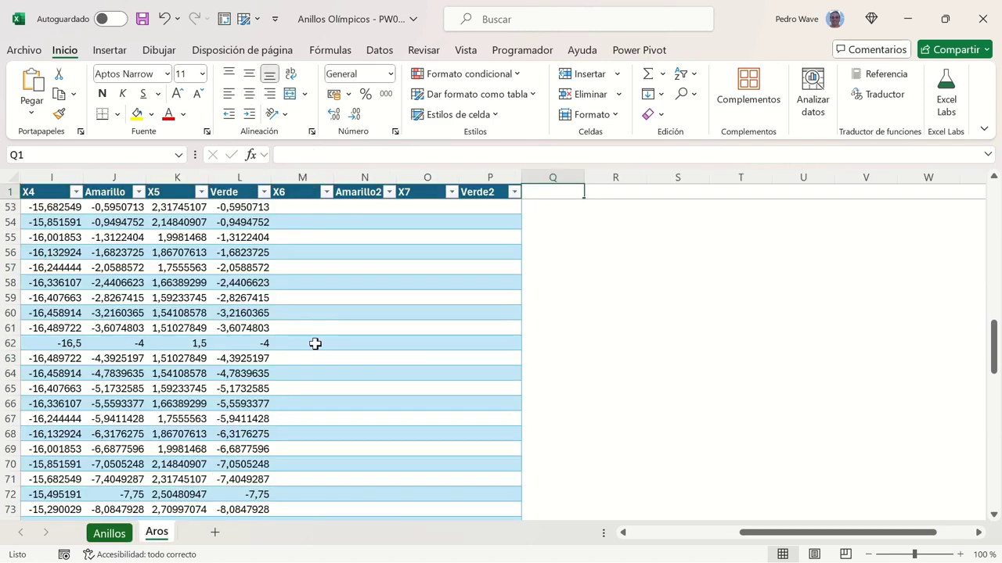
left_click(318, 267)
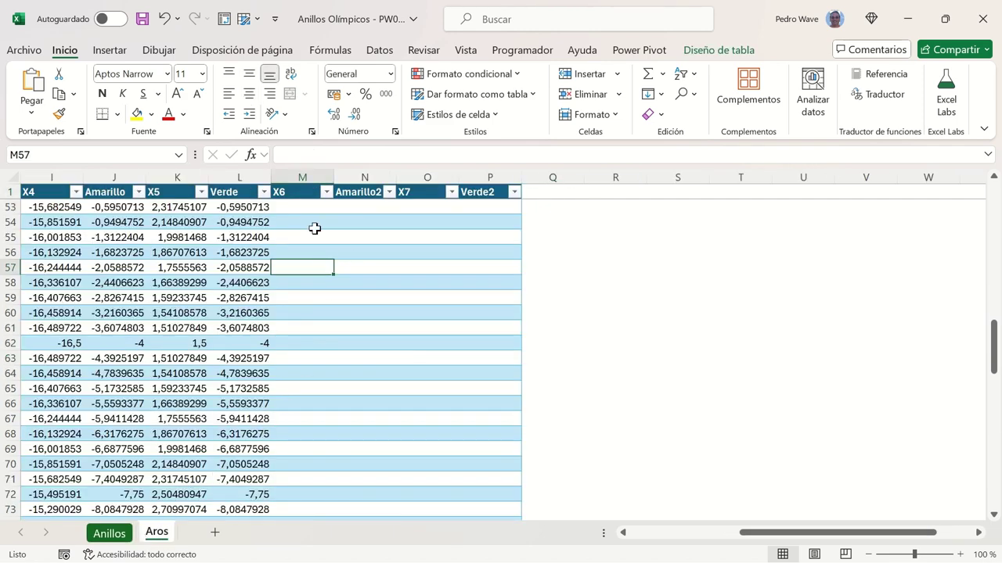
left_click(311, 155)
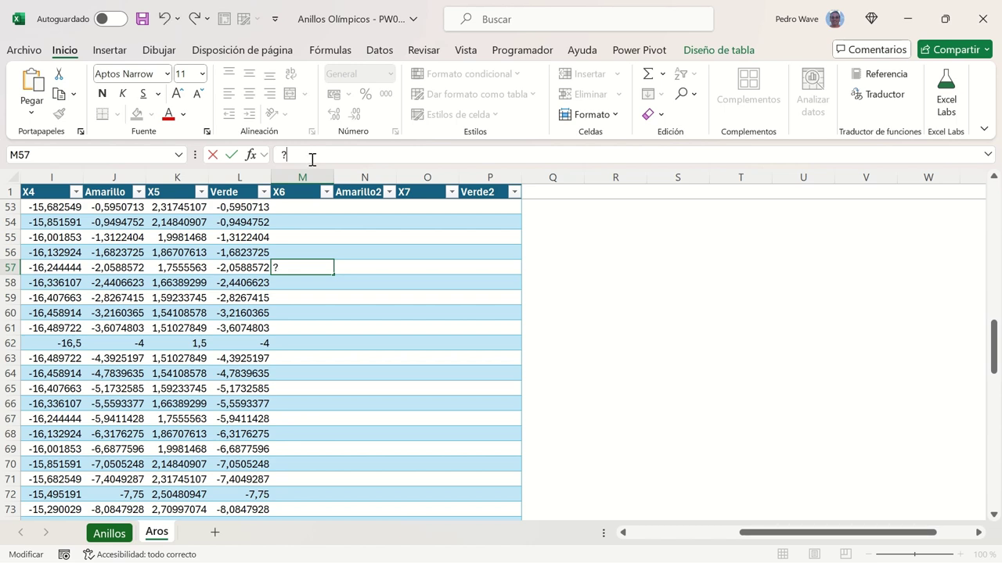
type("=")
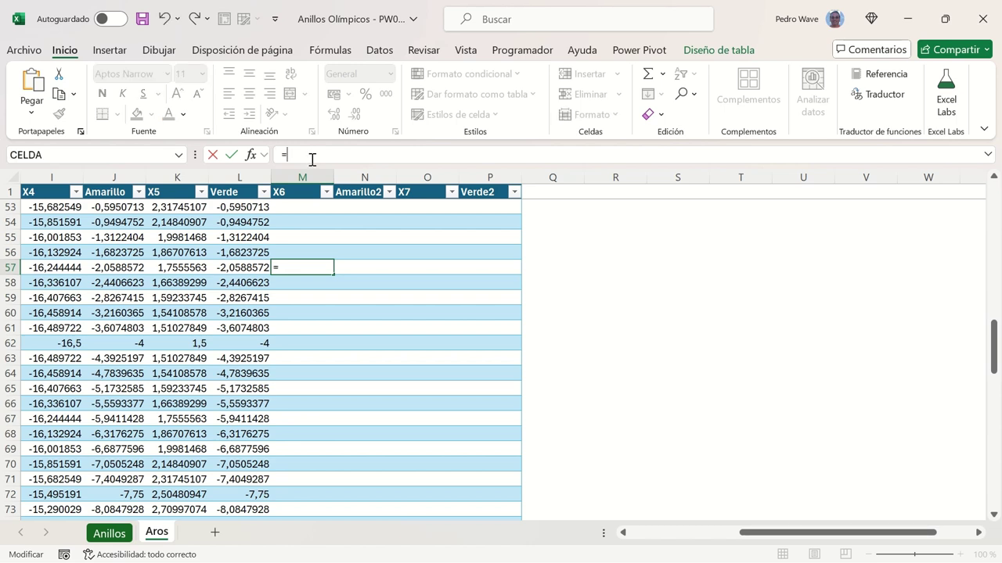
left_click(34, 268)
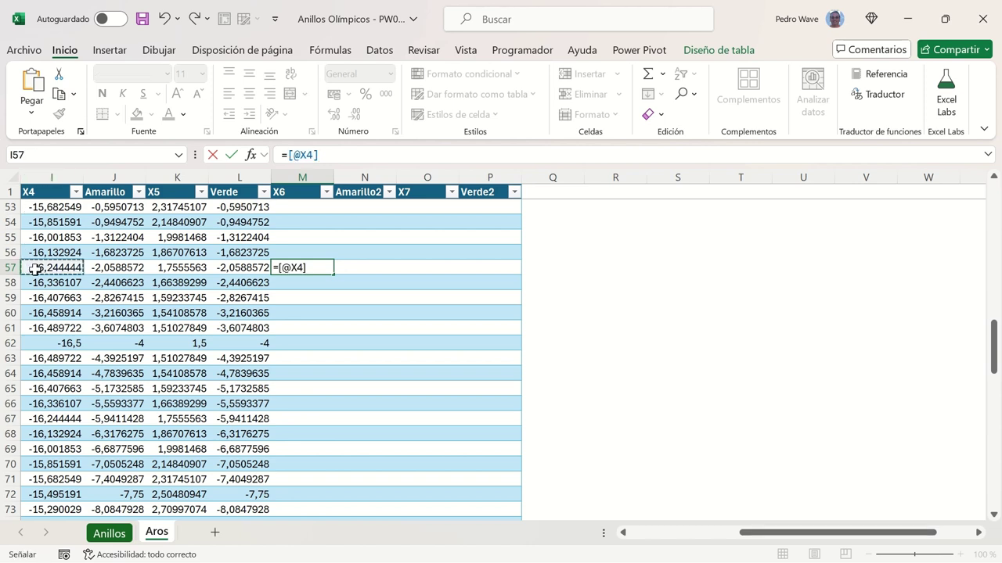
key("Return")
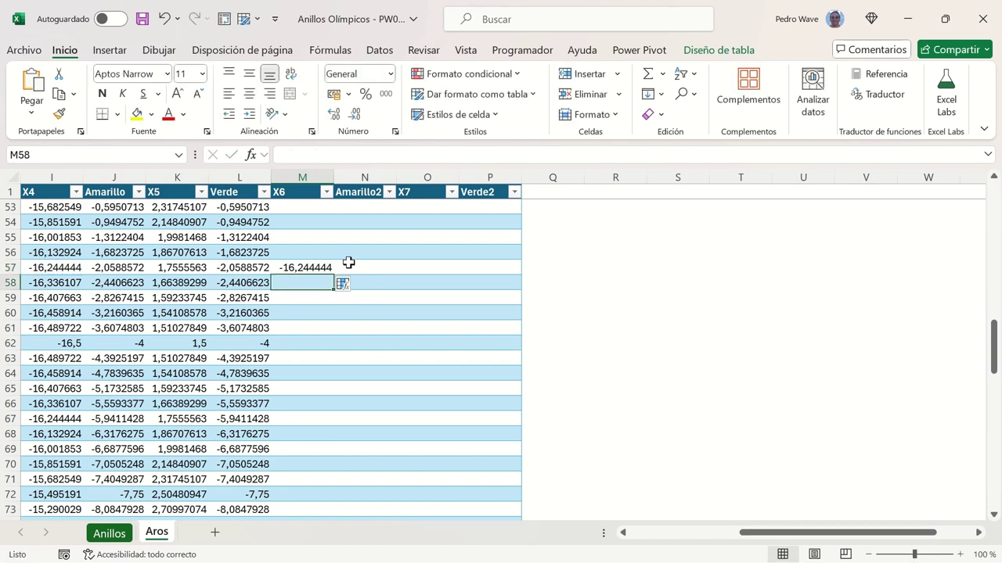
left_click(322, 268)
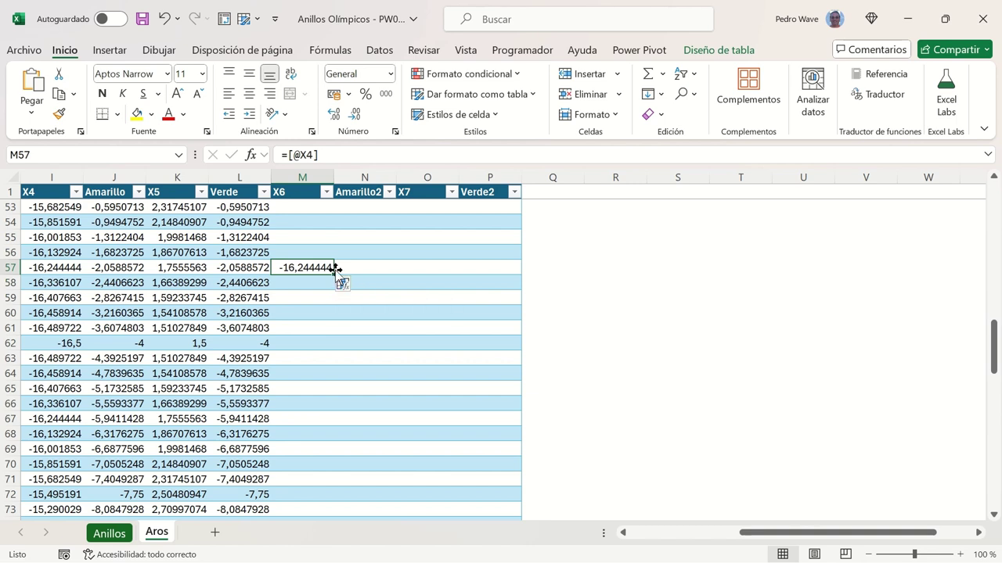
left_click_drag(334, 275, 320, 391)
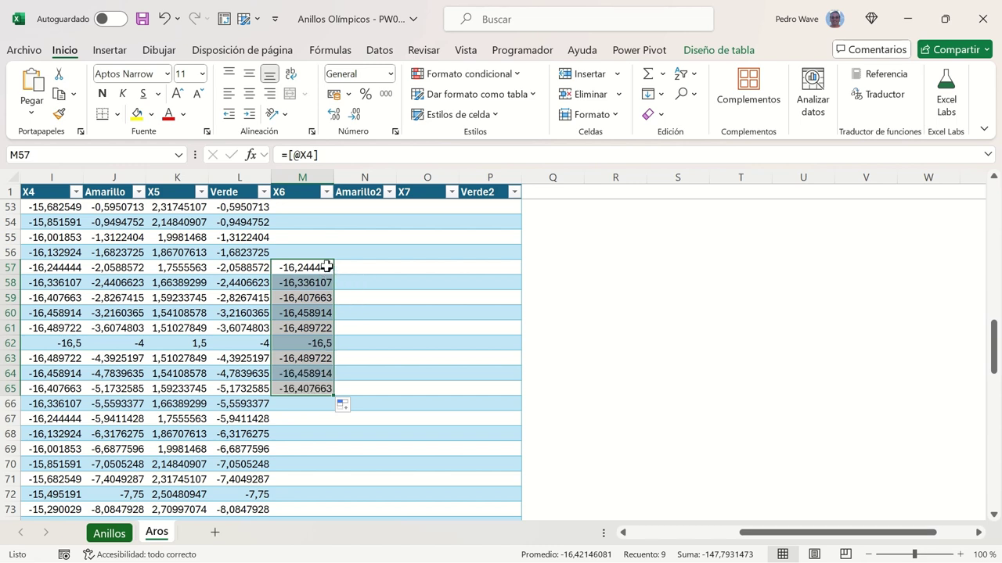
left_click_drag(325, 270, 317, 389)
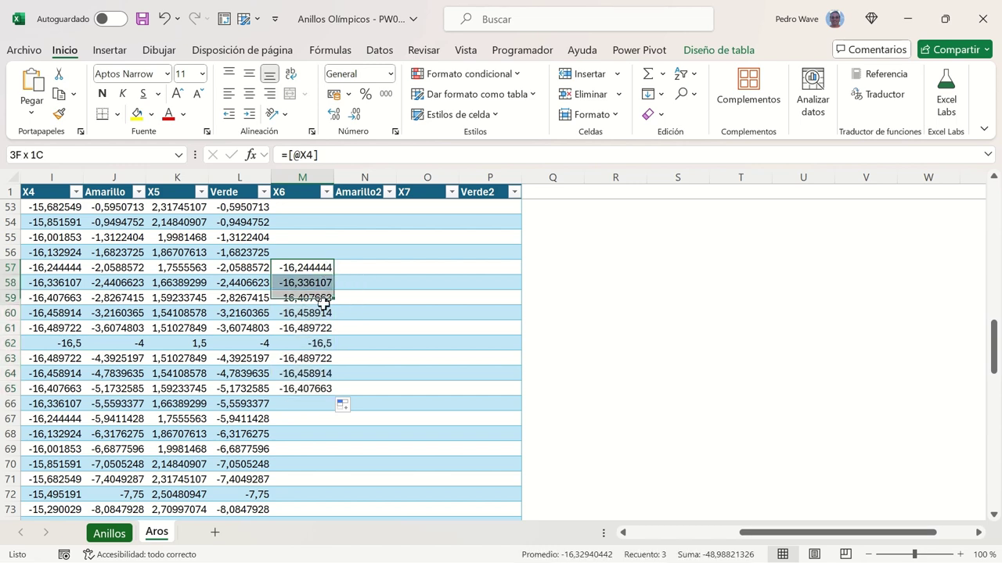
left_click(325, 403)
left_click_drag(314, 269, 328, 391)
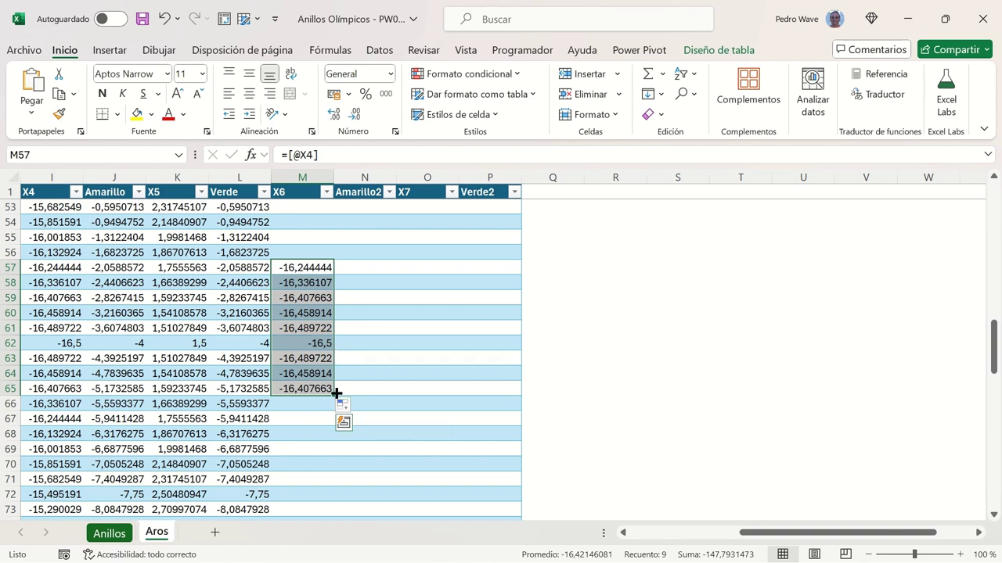
Step: Extend the row 57–65 formulas right into the Amarillo2, X7 and Verde2 columns
left_click_drag(334, 395, 377, 394)
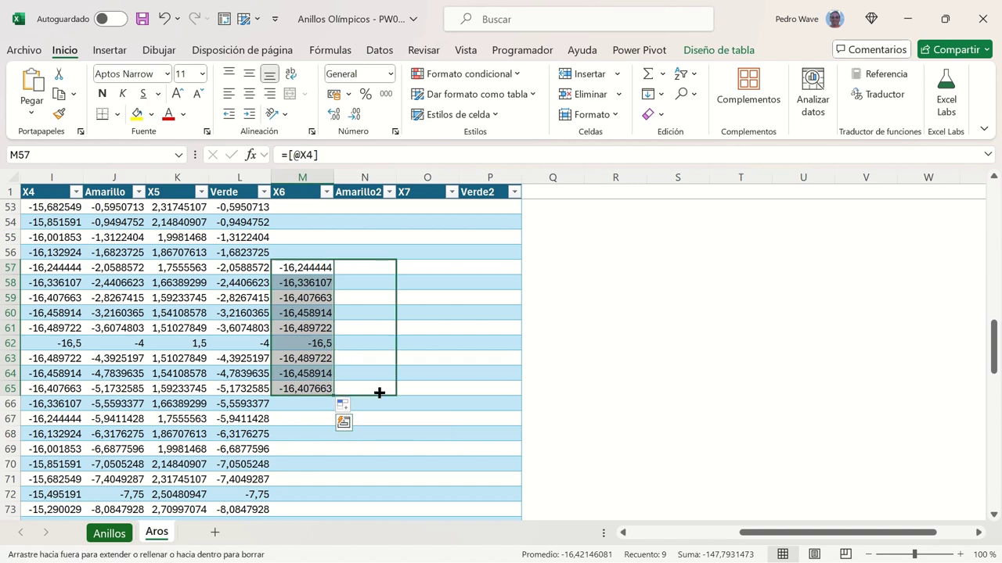
left_click(386, 271)
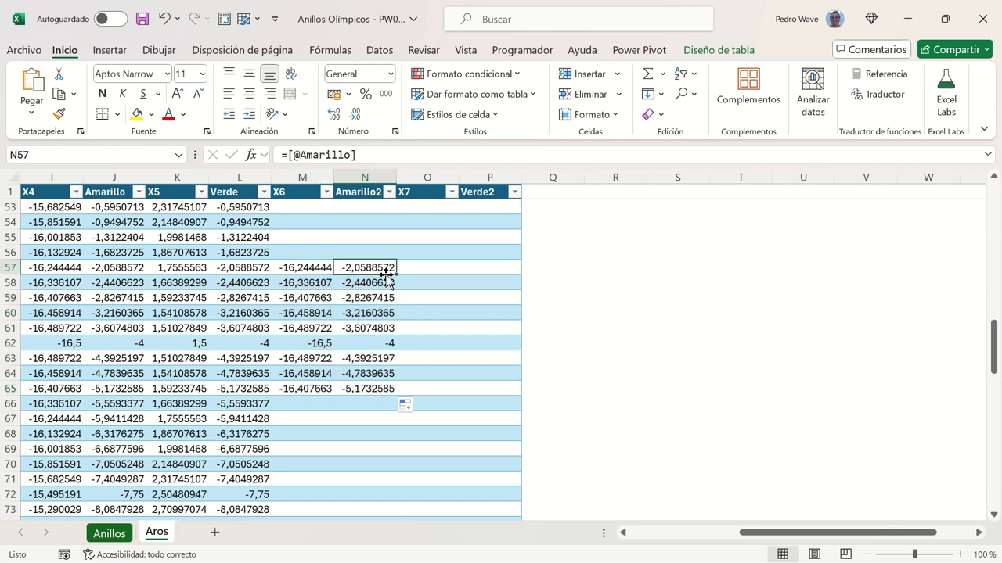
mouse_move(384, 270)
left_mouse_down()
mouse_move(379, 387)
mouse_move(441, 394)
left_mouse_up()
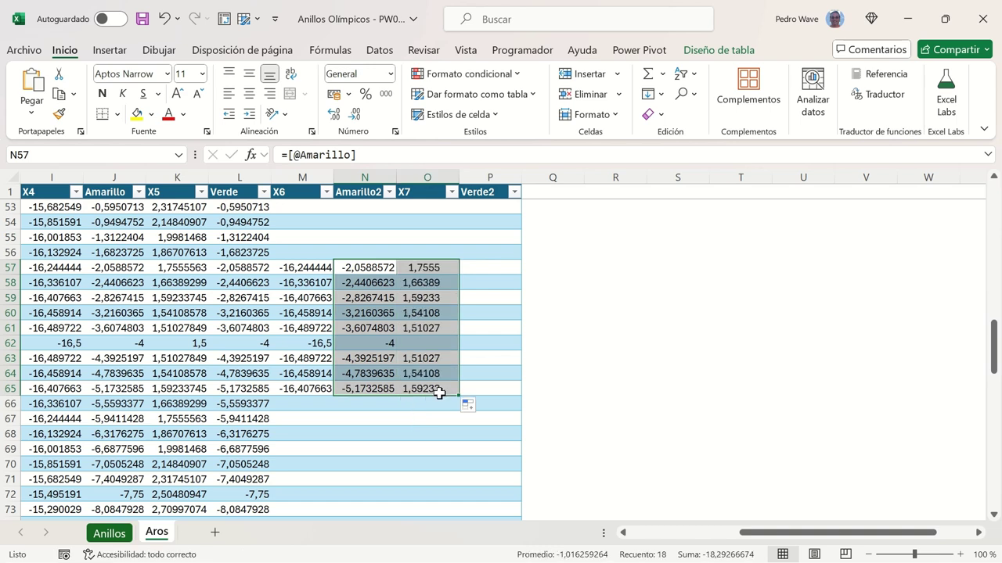
left_click(446, 272)
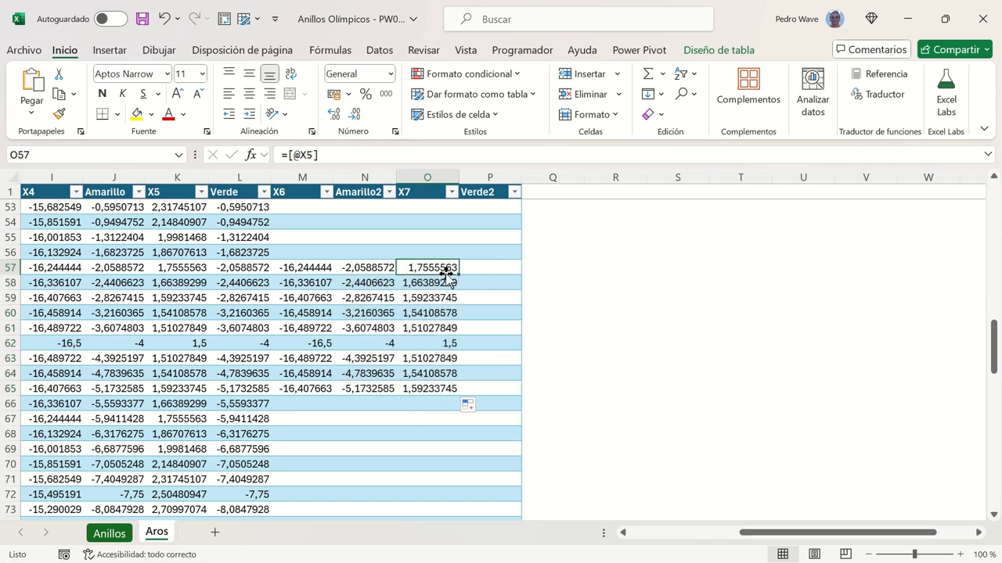
mouse_move(448, 272)
left_mouse_down()
mouse_move(453, 392)
mouse_move(496, 393)
left_mouse_up()
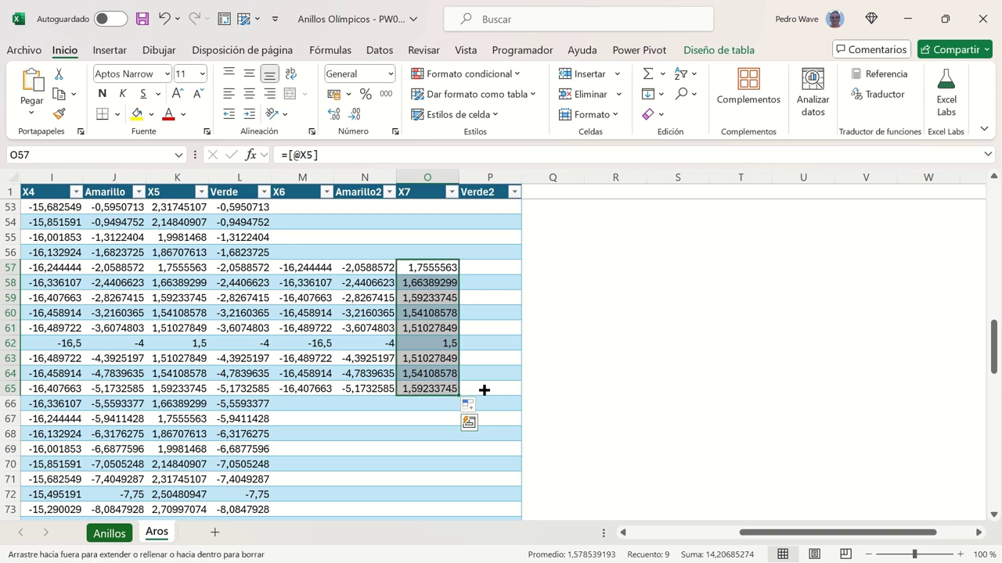
left_click(503, 271)
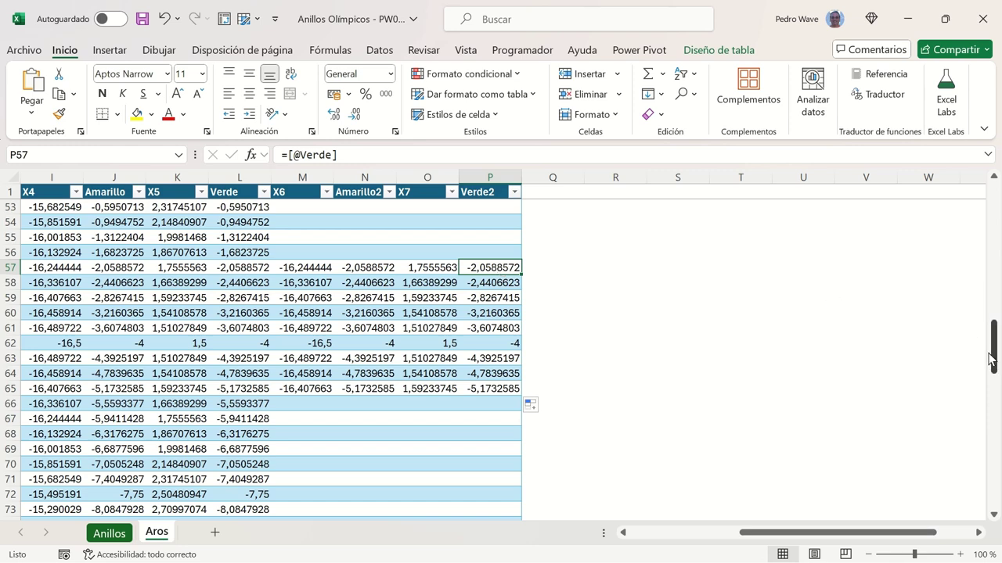
left_click_drag(995, 358, 994, 205)
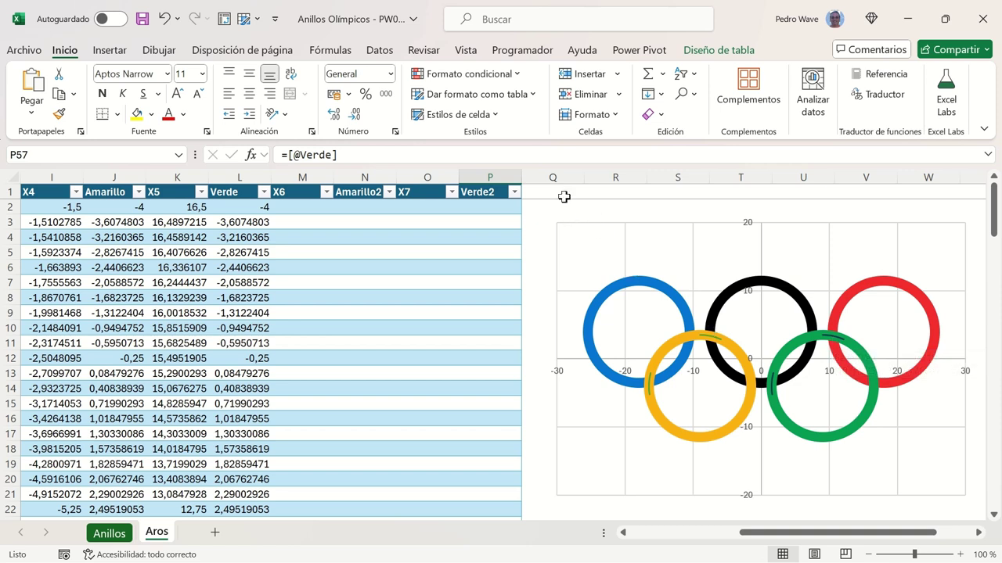
Step: Open the chart's Seleccionar datos dialog and move the Amarillo series to the top of the list
left_click(563, 196)
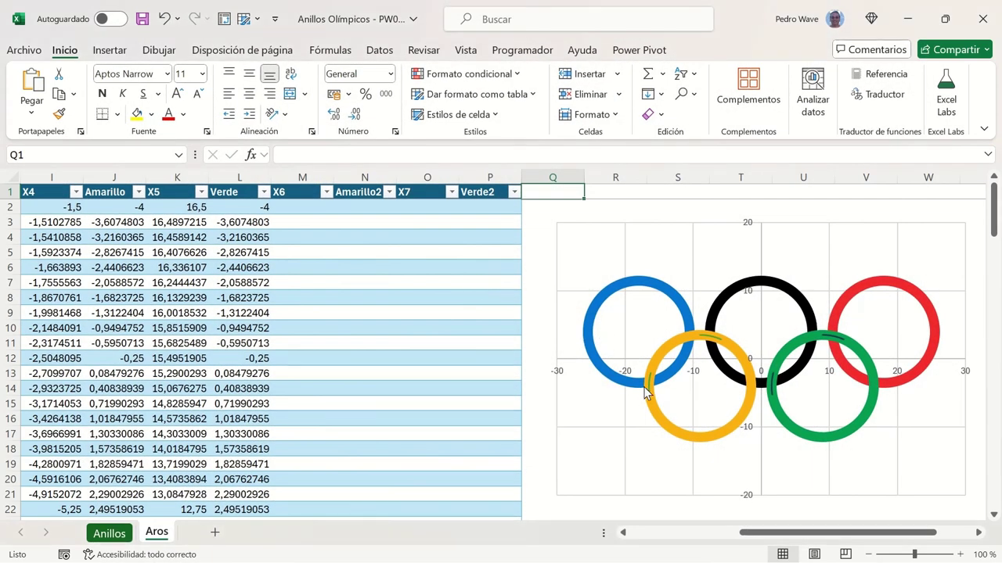
mouse_move(652, 378)
mouse_move(695, 342)
right_click(679, 256)
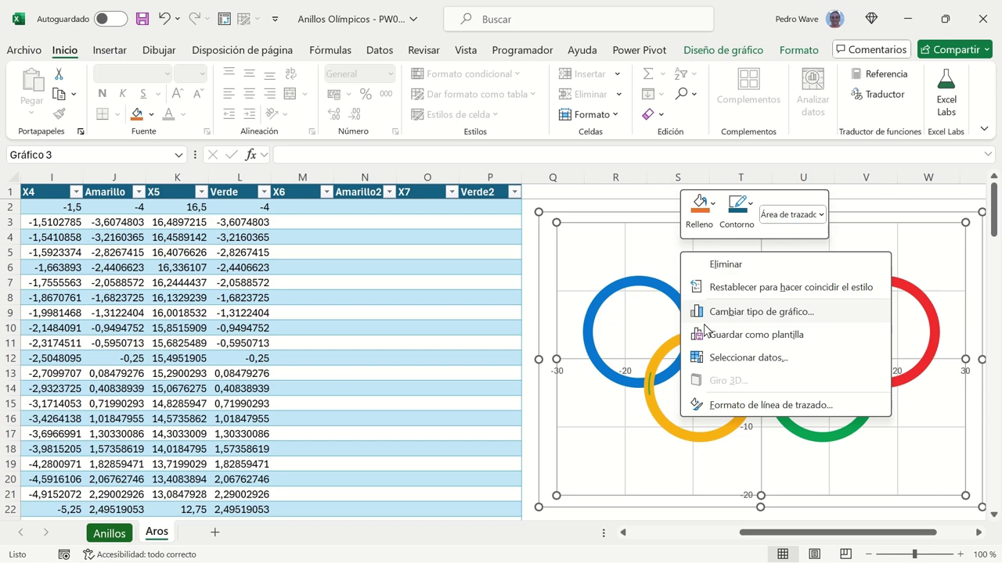
left_click(735, 357)
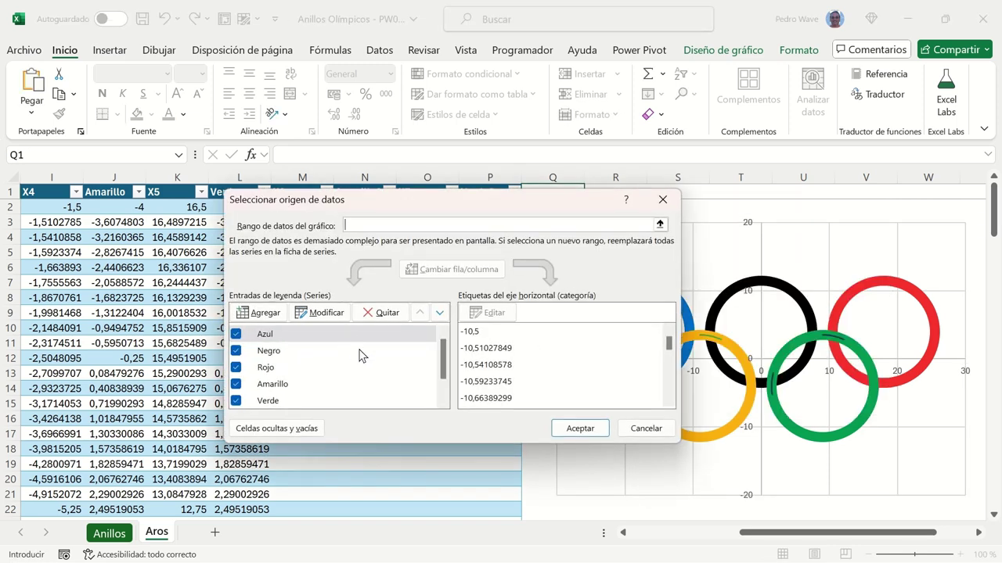
left_click(344, 385)
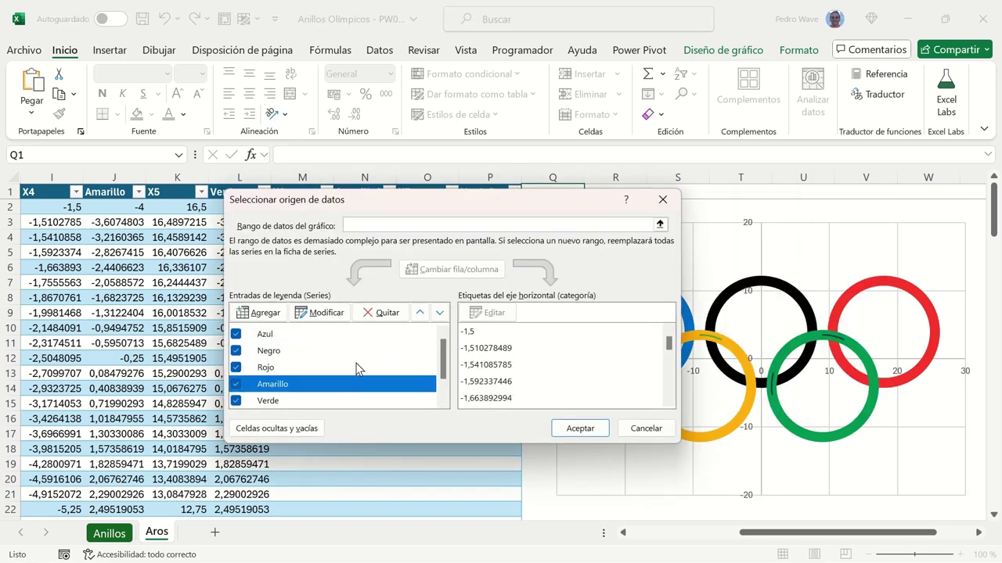
left_click(418, 313)
left_click(415, 312)
left_click(414, 312)
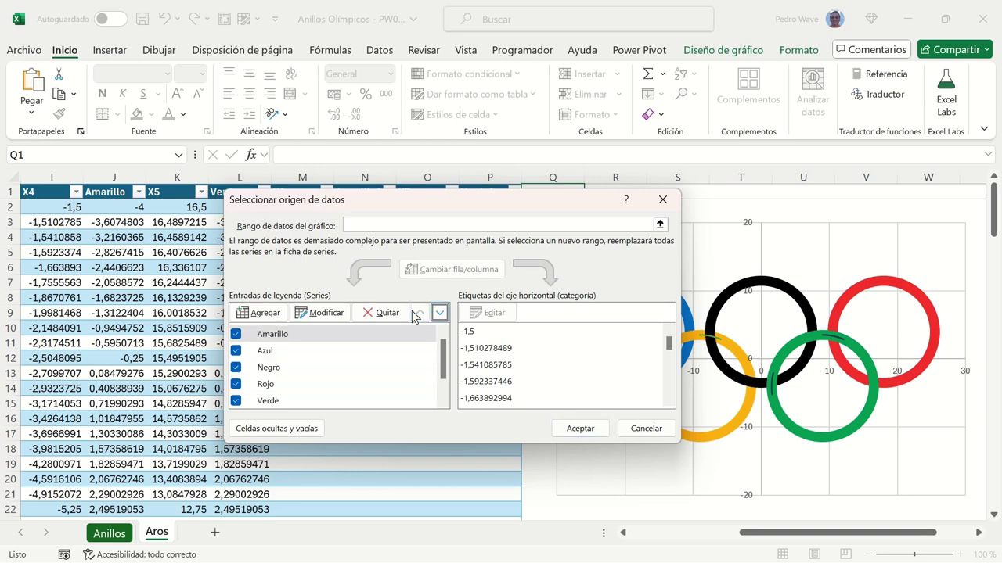
Step: Move the Verde series up to second place, directly below Amarillo
left_click(316, 403)
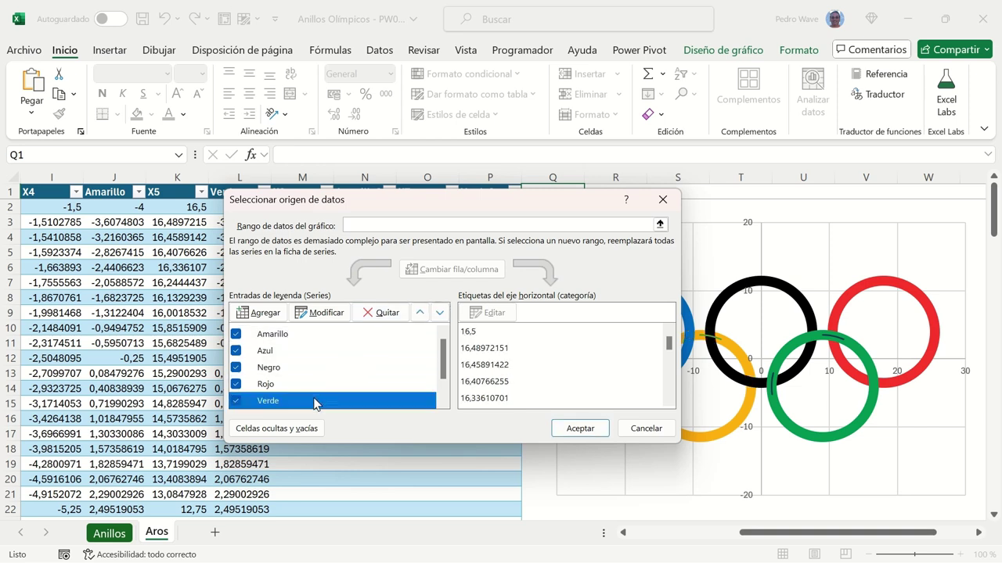
left_click(425, 316)
left_click(425, 317)
left_click(425, 316)
left_click(425, 316)
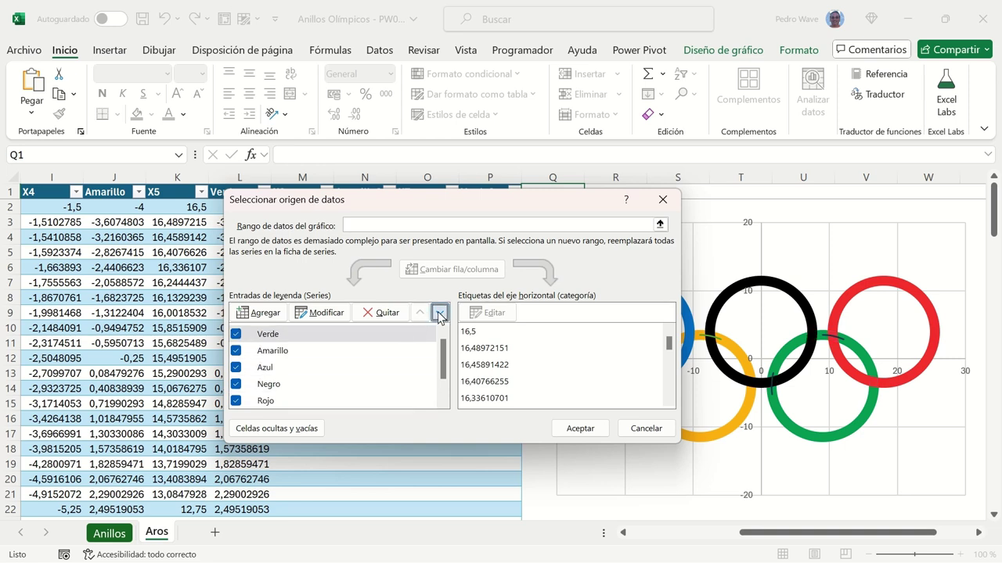
left_click(439, 313)
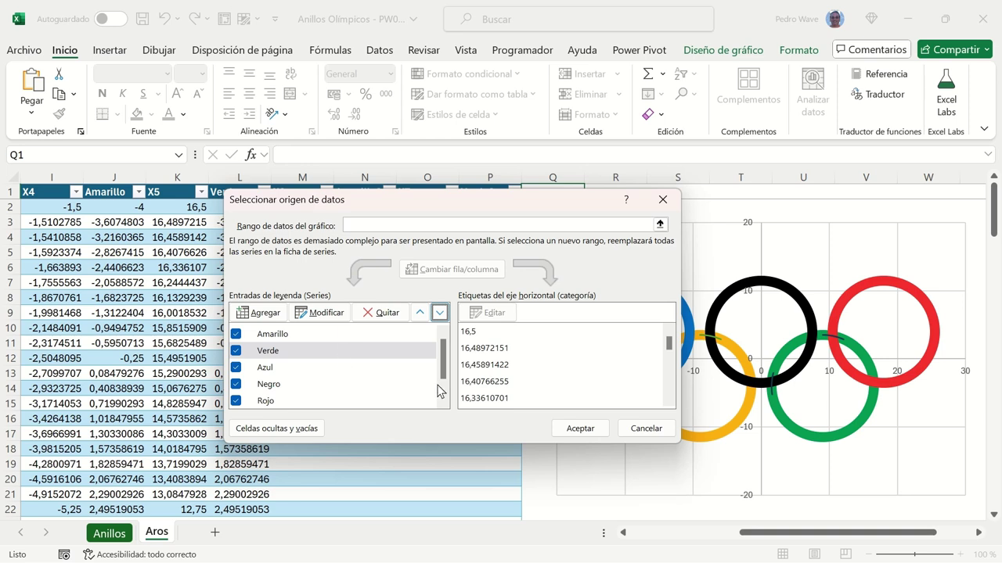
mouse_move(441, 376)
left_mouse_down()
mouse_move(452, 399)
mouse_move(443, 344)
left_mouse_up()
Step: Confirm the Amarillo-then-Verde series order with Aceptar and deselect the chart to view the rings
left_click(579, 428)
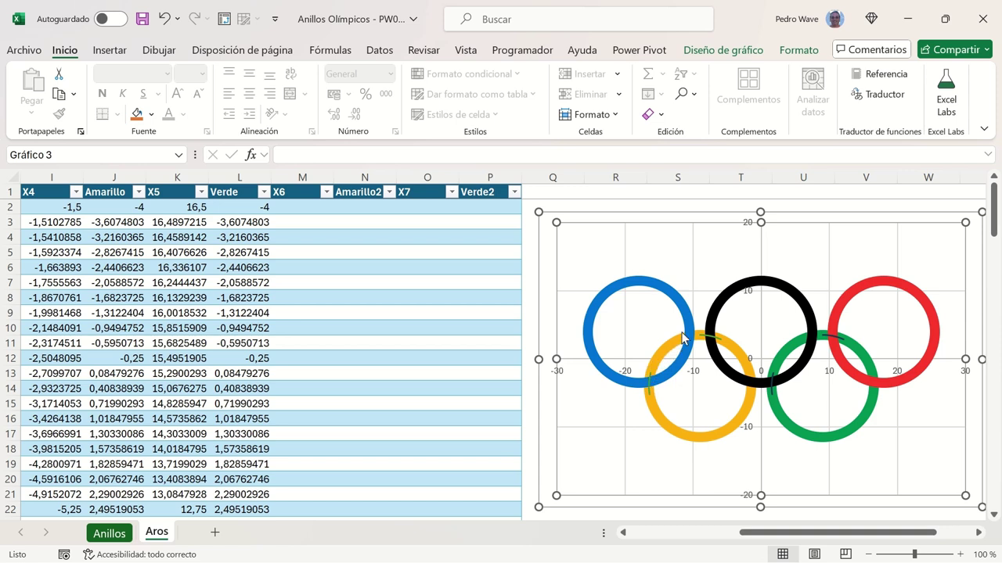
mouse_move(648, 382)
left_click(552, 195)
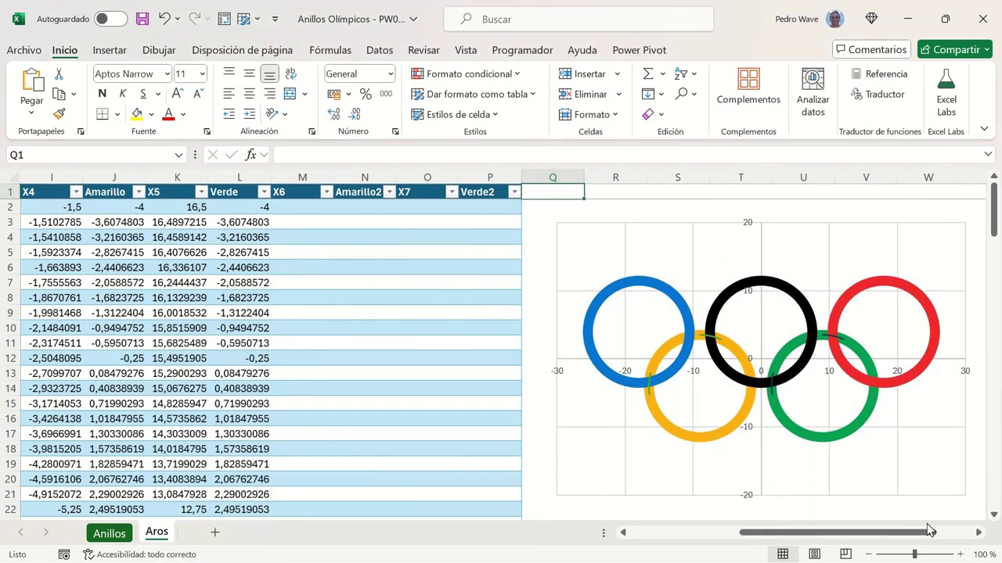
Step: Scroll right to show the full chart and select the short yellow Amarillo2 arc series
left_click(979, 533)
left_click(978, 533)
left_click(978, 533)
left_click(978, 533)
left_click(978, 533)
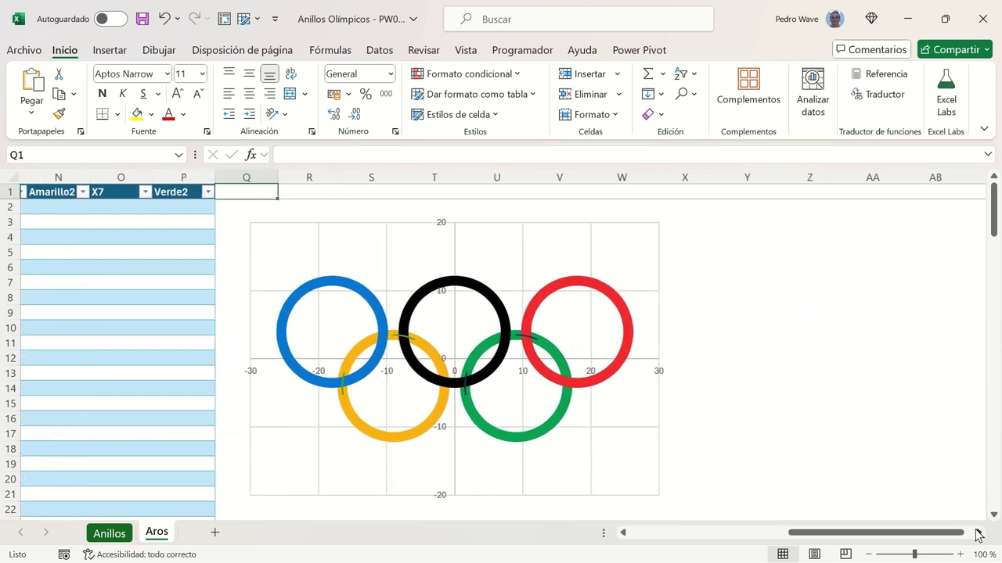
left_click(978, 533)
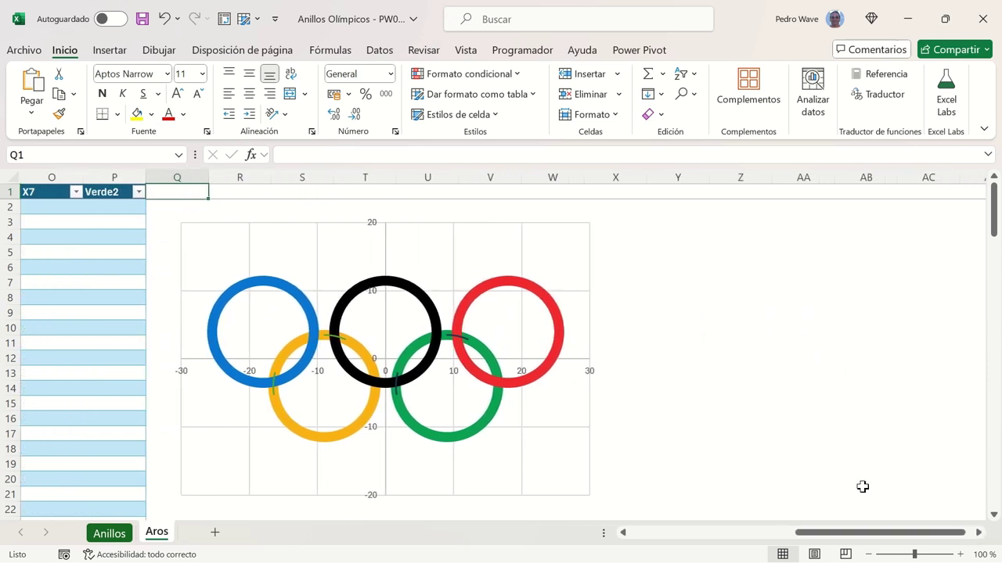
left_click(273, 388)
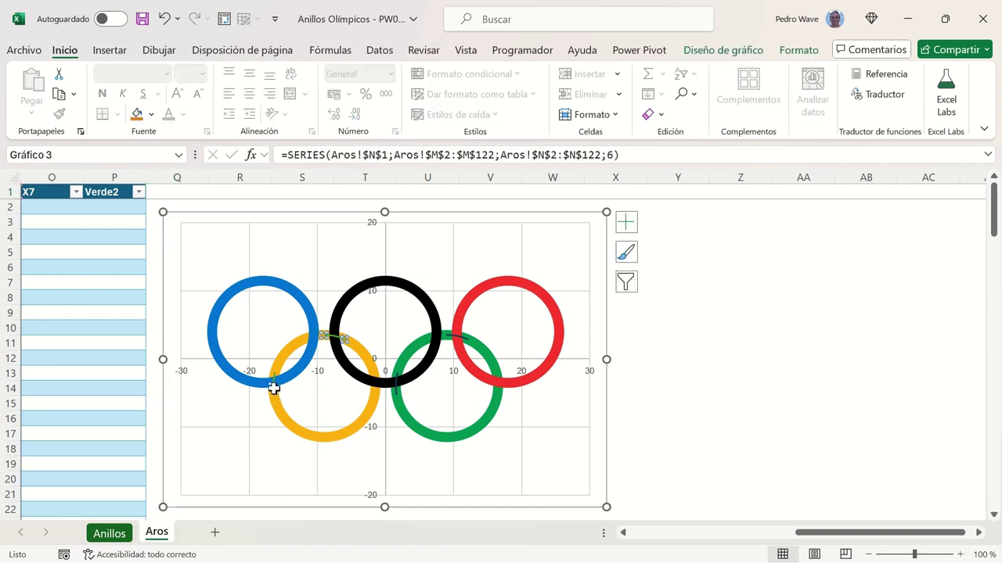
left_click(310, 192)
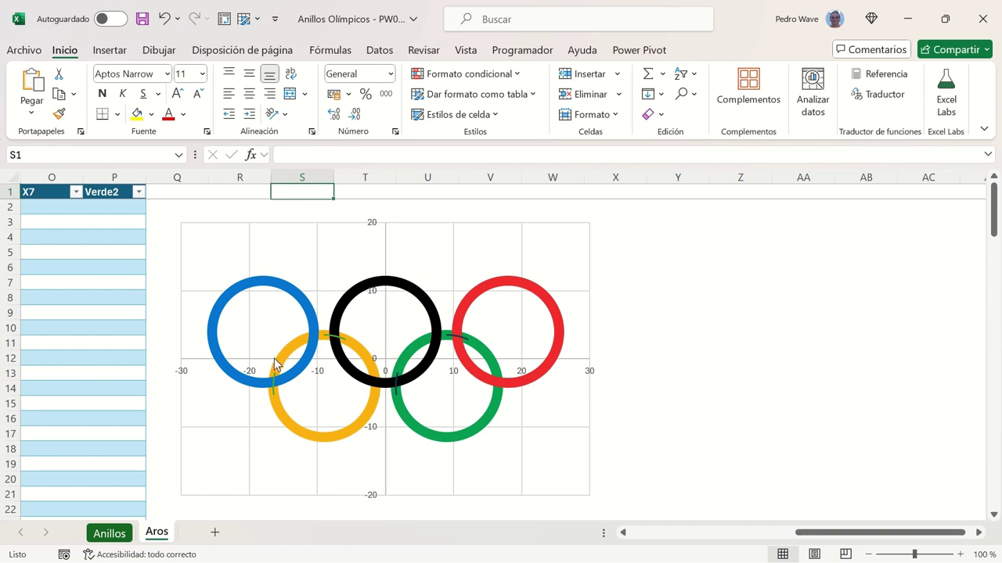
mouse_move(273, 376)
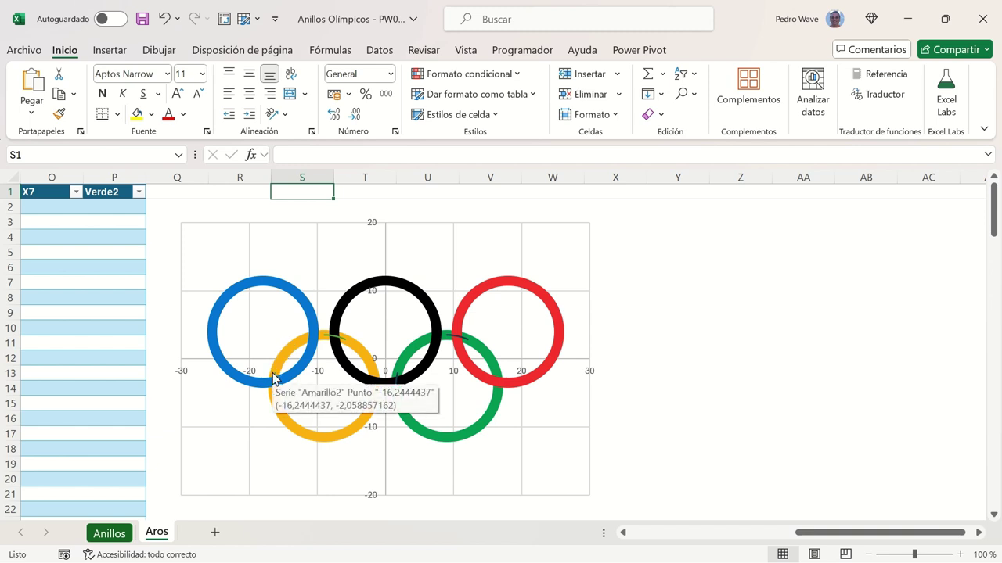
left_click(273, 377)
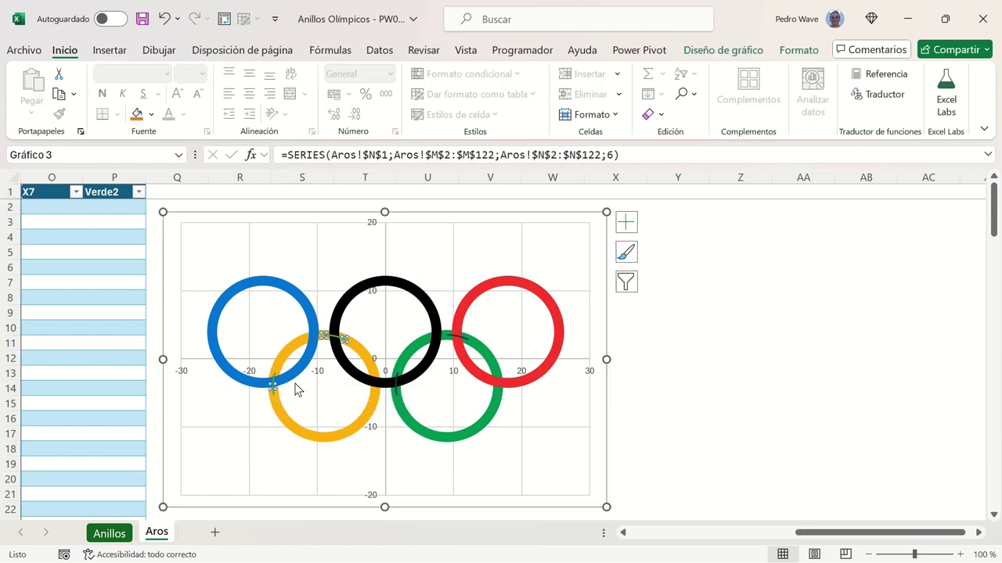
left_click(301, 189)
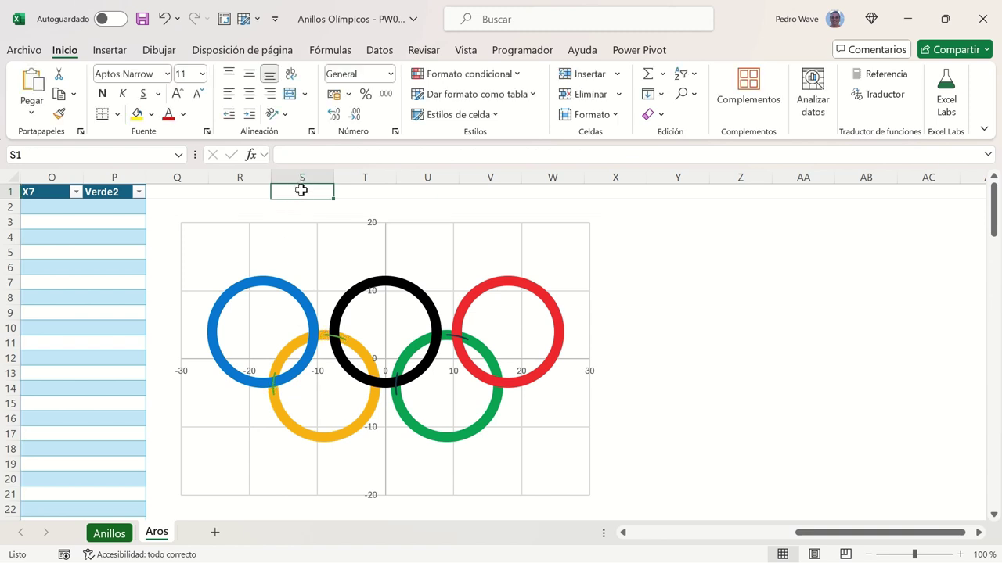
left_click(273, 378)
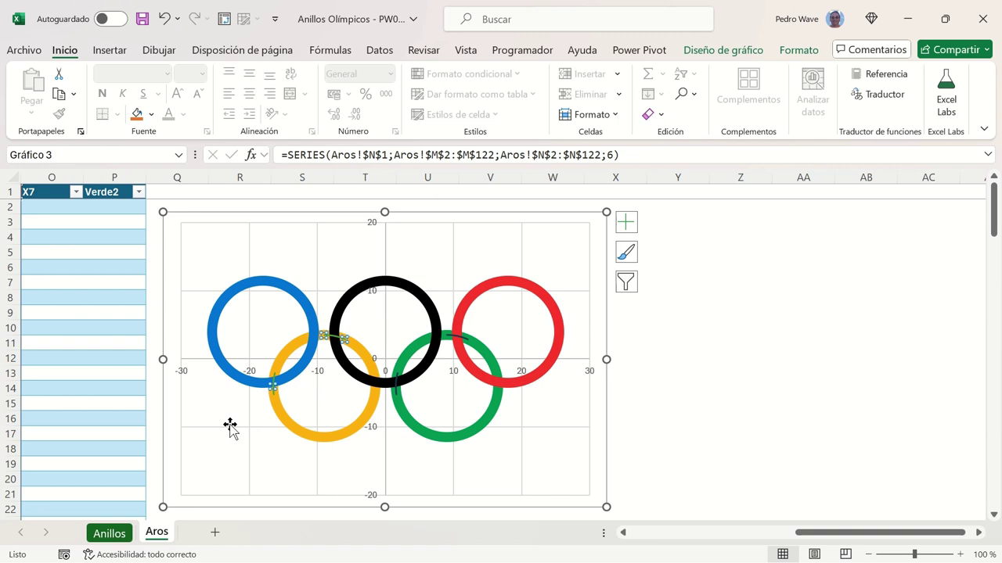
Step: Format the Amarillo2 arcs as a solid yellow 9,5 pt line, then deselect to check the crossings
right_click(275, 386)
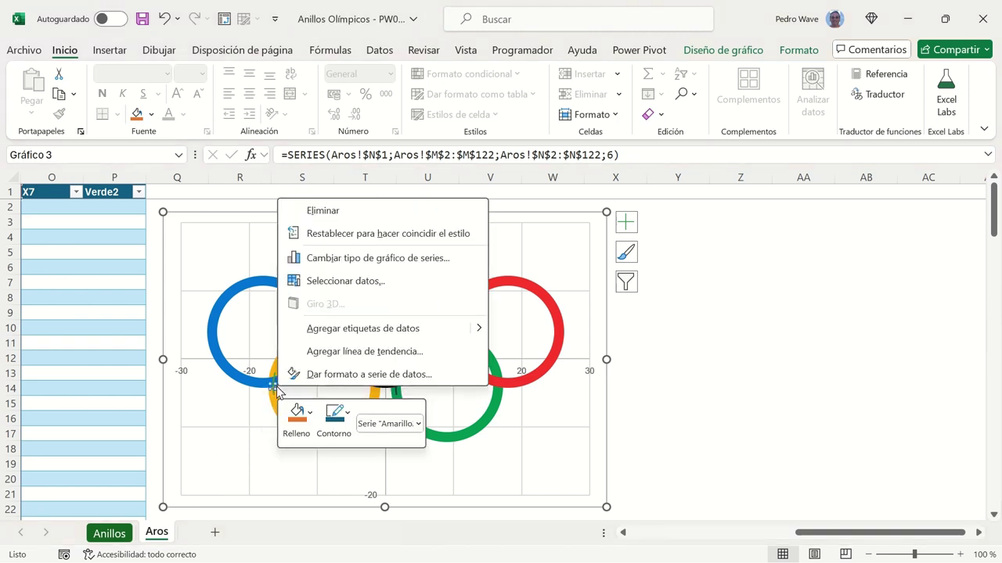
left_click(317, 374)
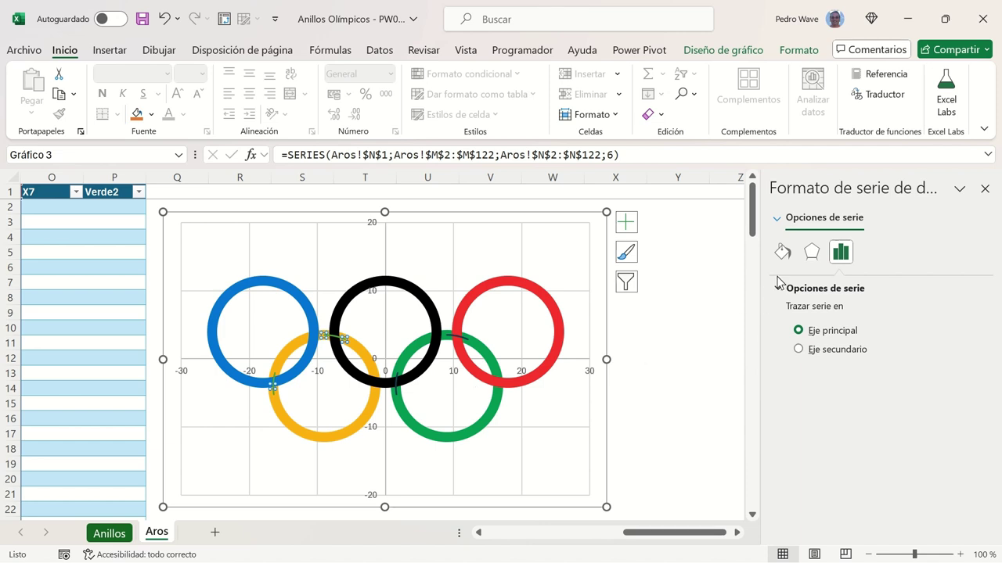
left_click(781, 252)
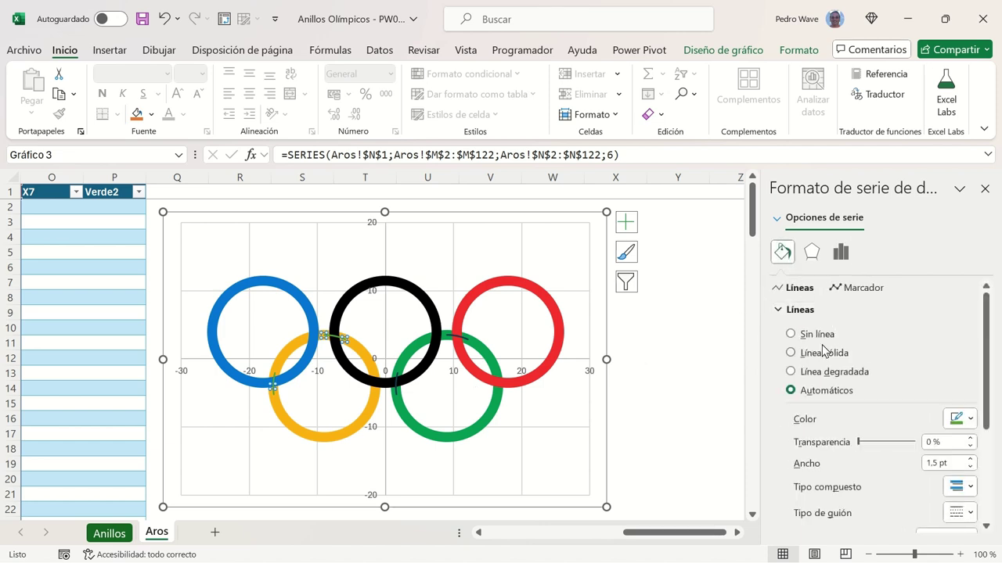
left_click(824, 352)
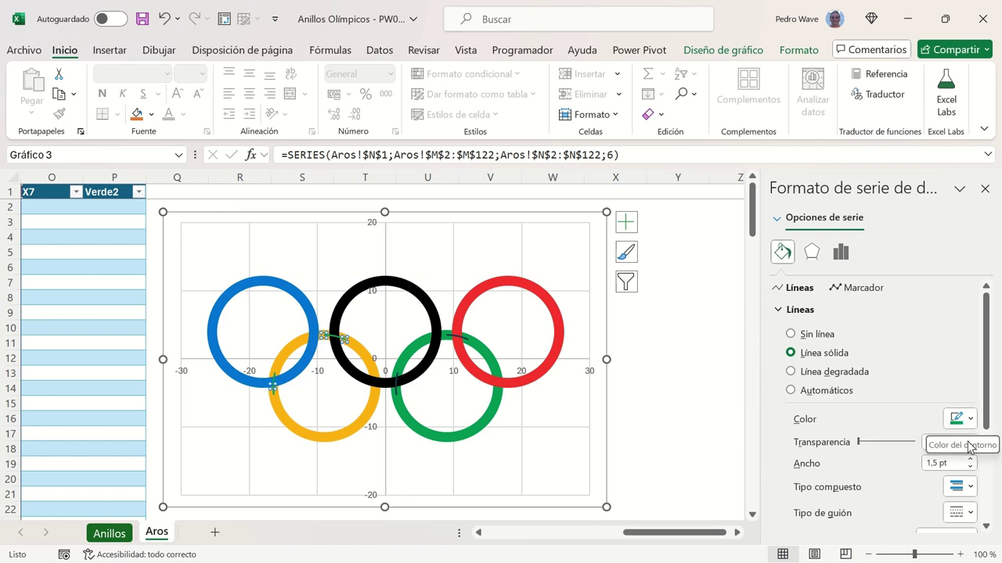
left_click(945, 464)
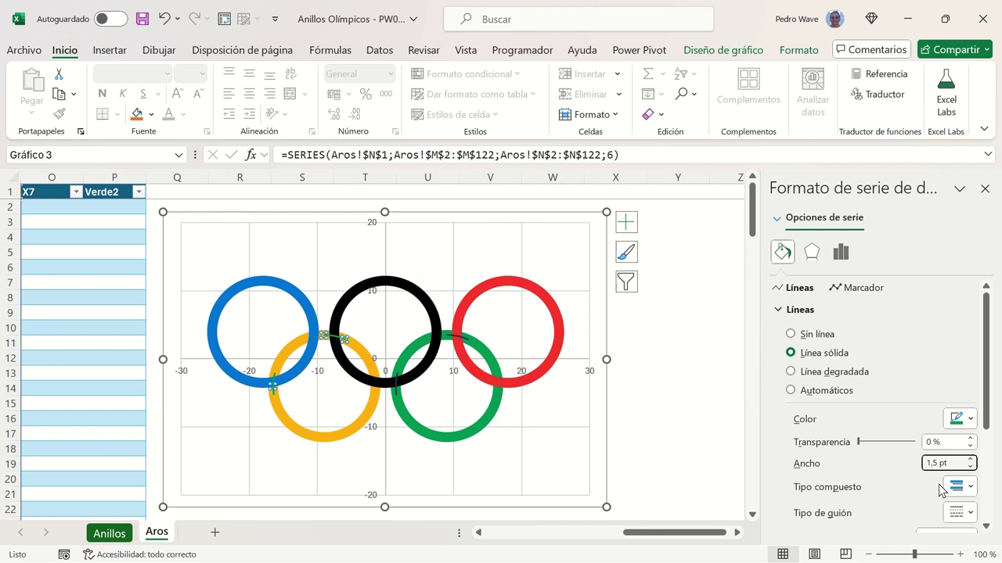
type("9,5")
key("Return")
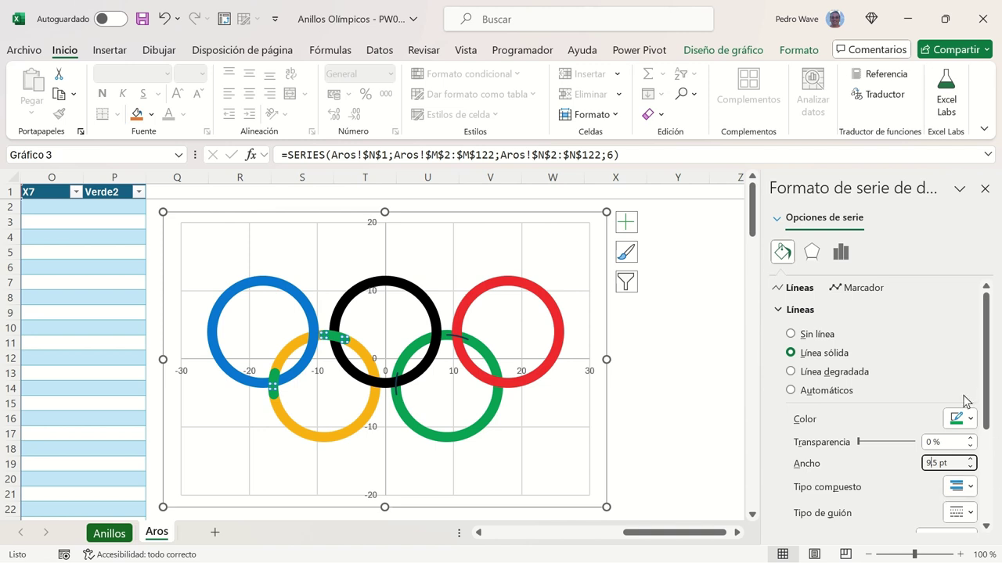
left_click(969, 419)
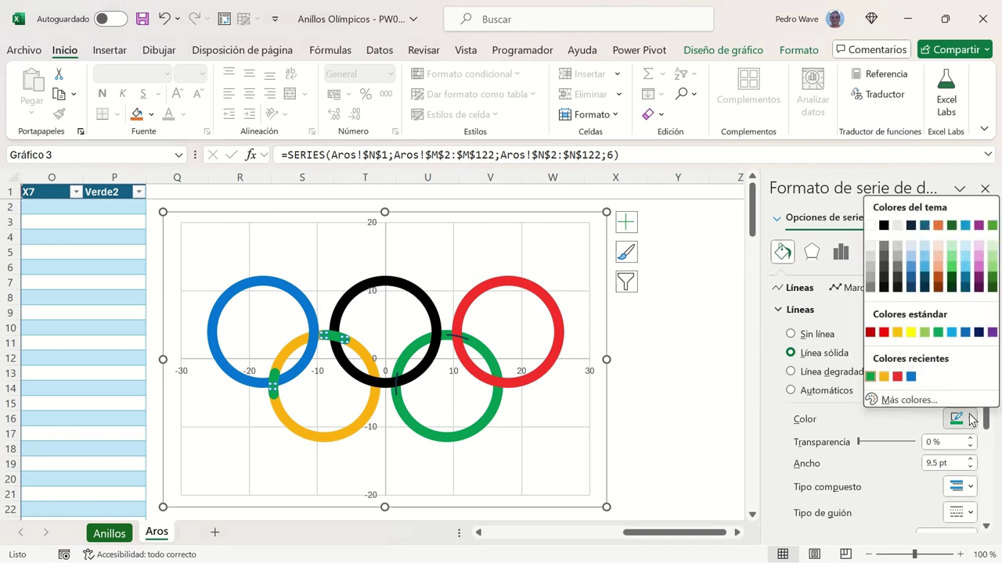
left_click(883, 376)
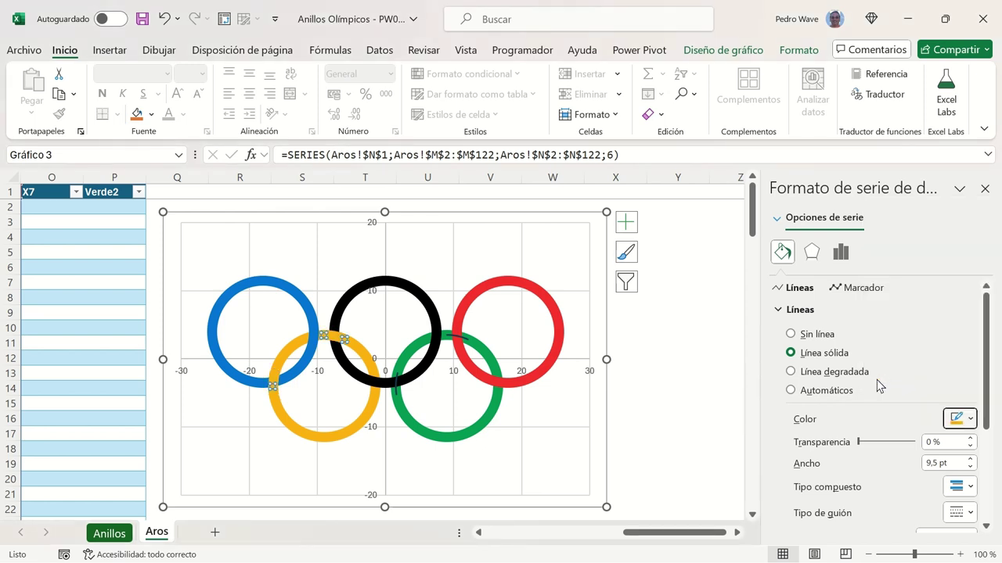
left_click(699, 376)
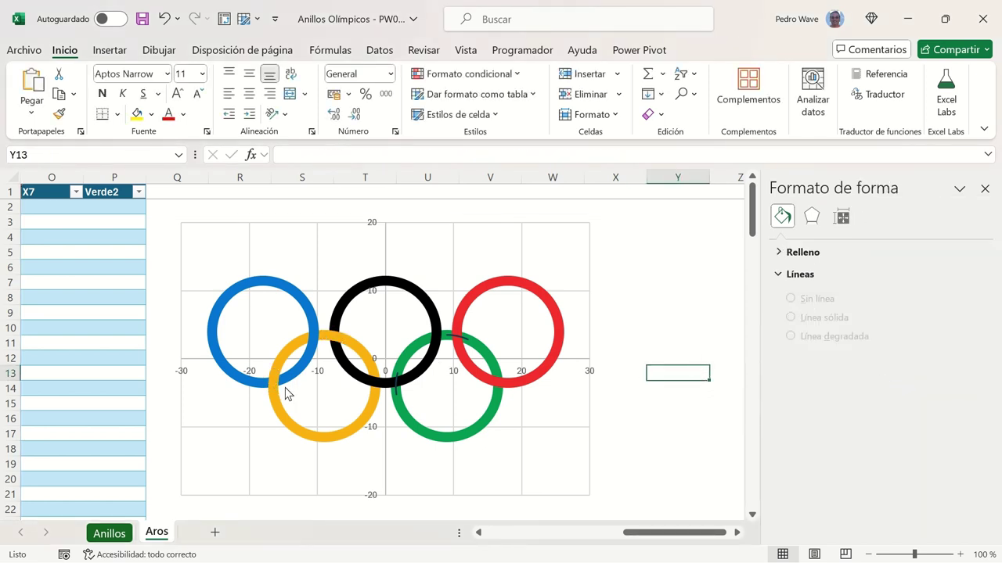
mouse_move(280, 368)
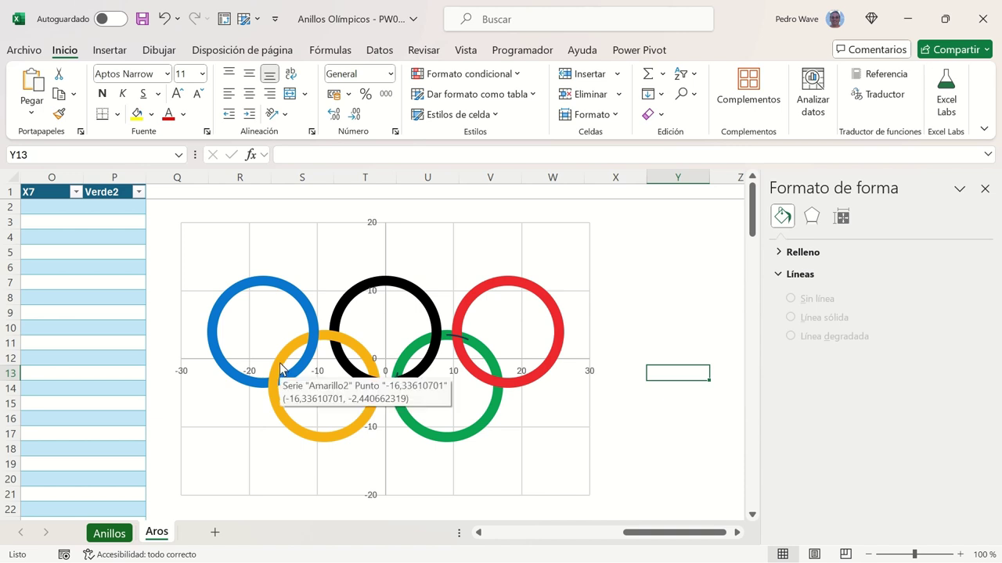
mouse_move(284, 415)
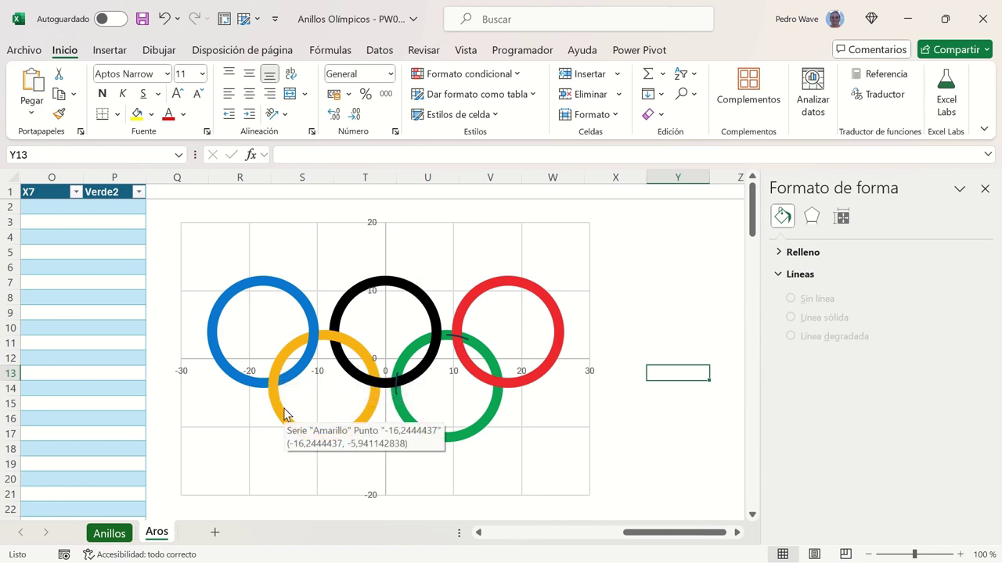
mouse_move(298, 349)
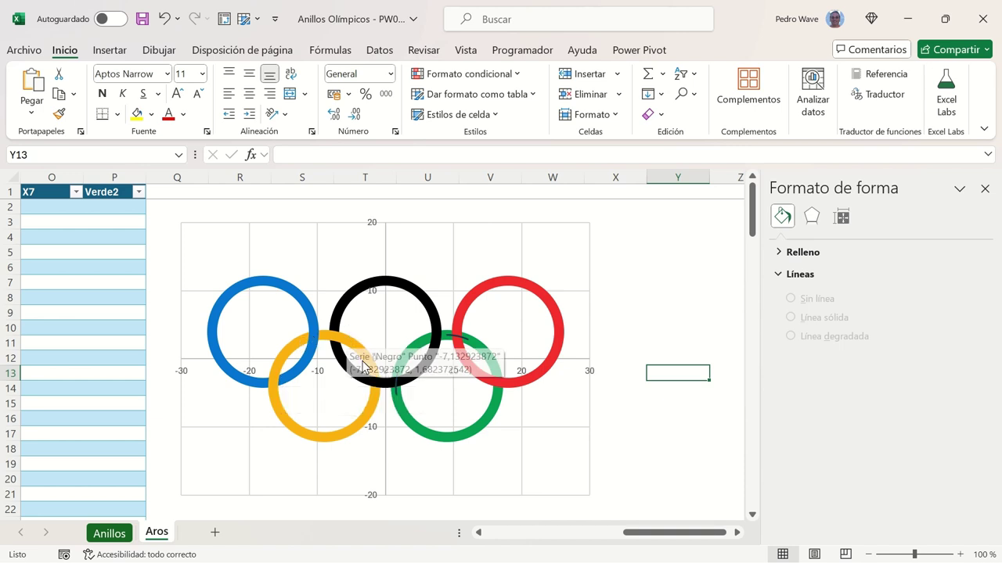
mouse_move(375, 403)
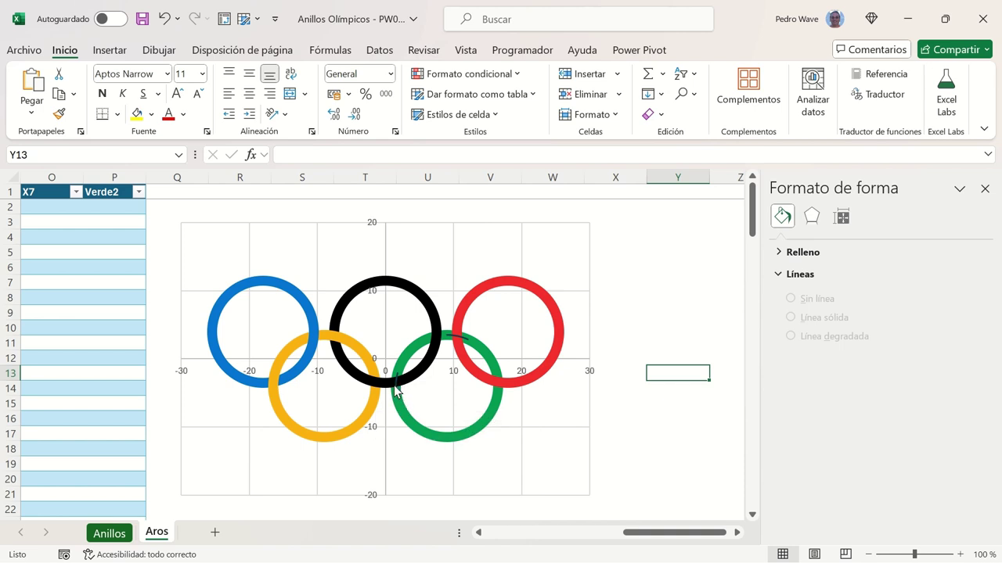
Step: Give the Verde2 overlap segments a solid green 9.5 pt line, then deselect the chart
left_click(395, 389)
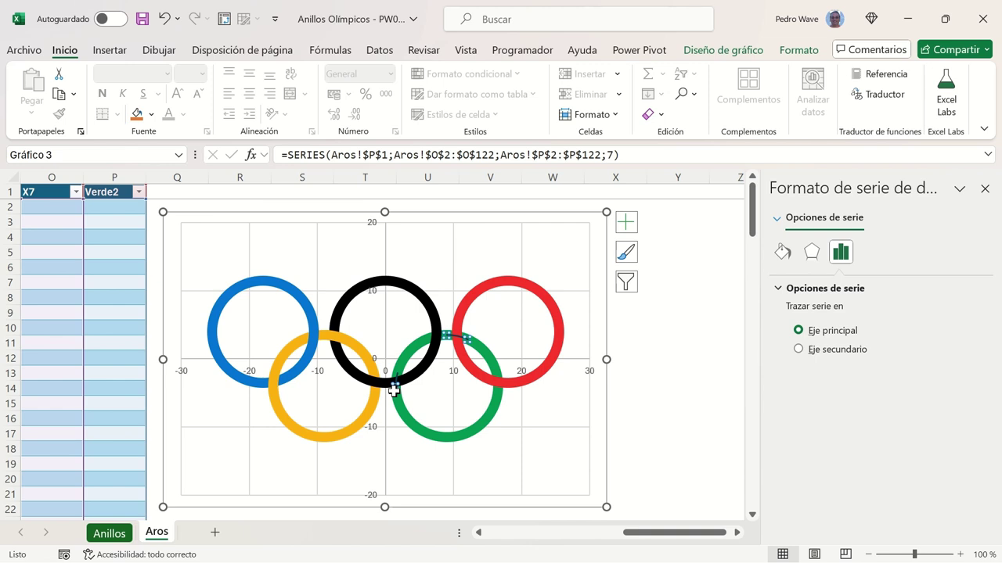
left_click(782, 251)
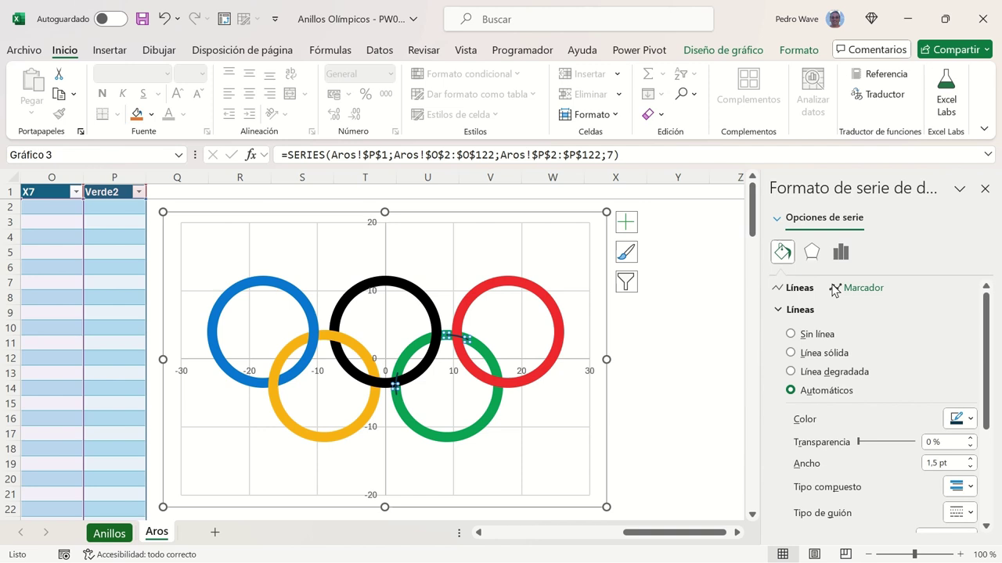
left_click(795, 353)
left_click(935, 463)
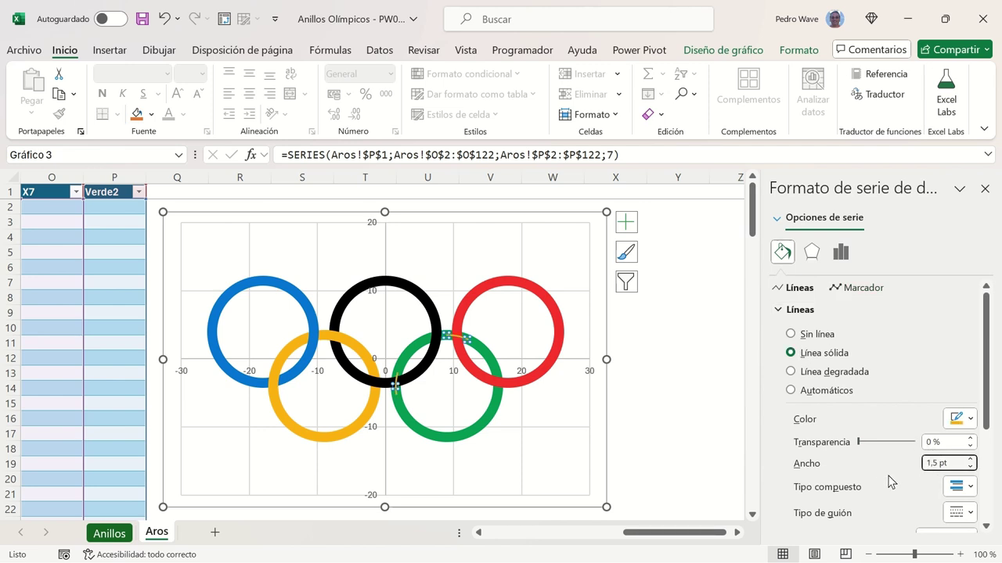
key("BackSpace")
type("9")
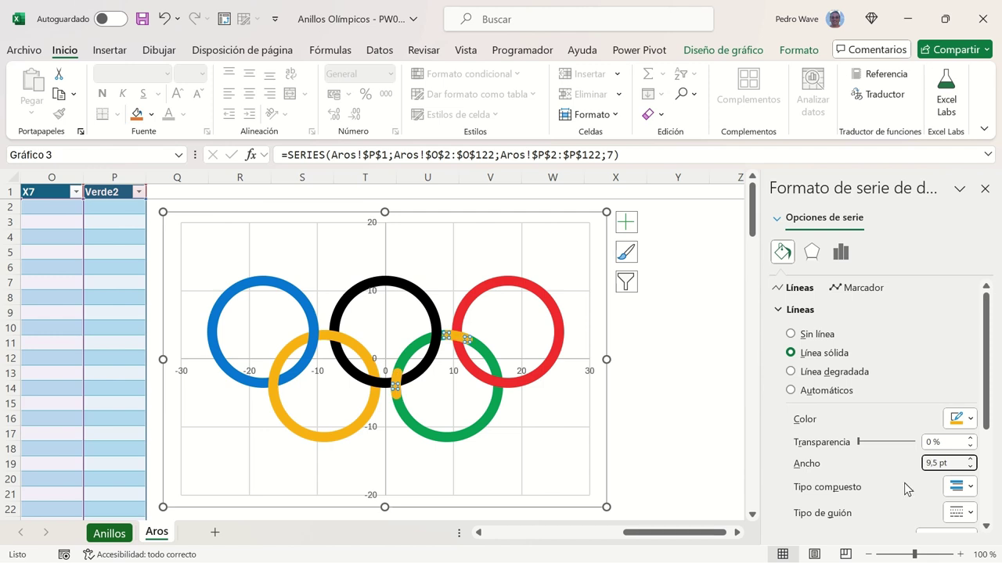
left_click(970, 420)
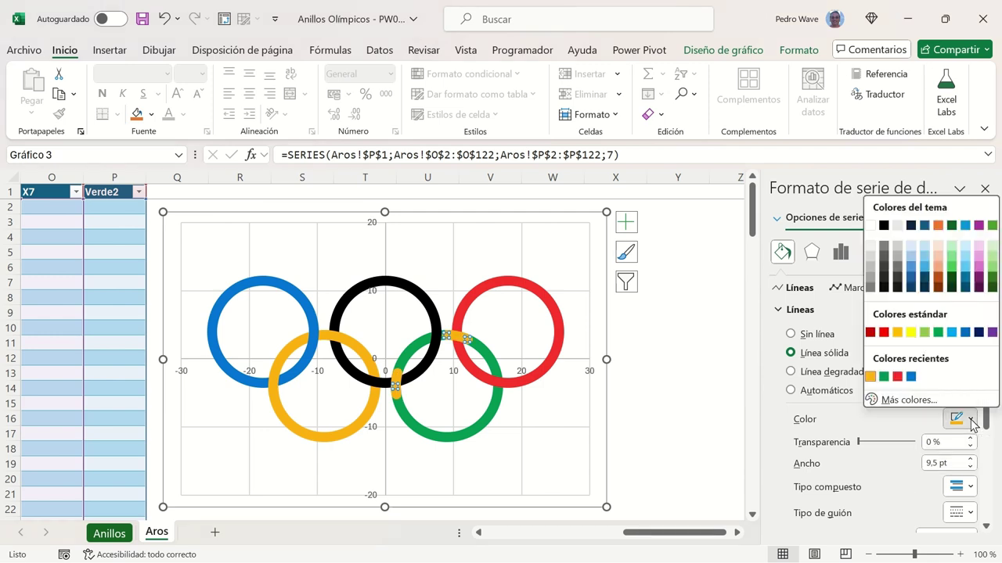
left_click(884, 377)
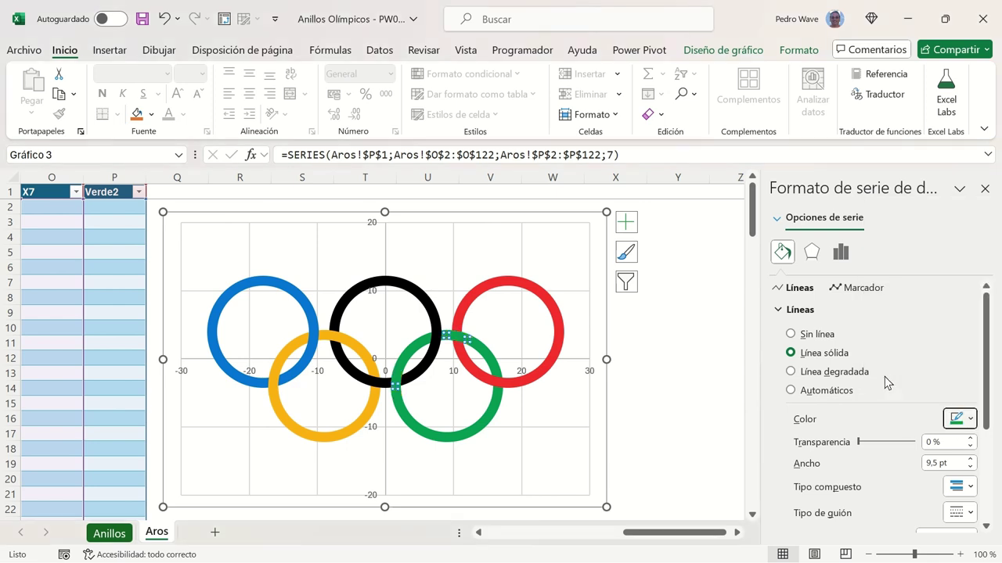
left_click(202, 195)
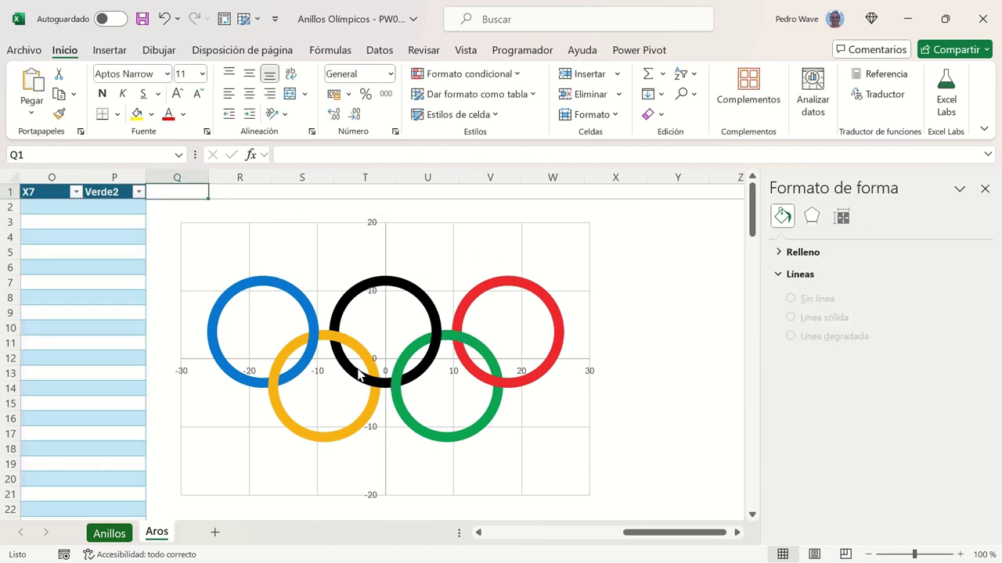
mouse_move(397, 386)
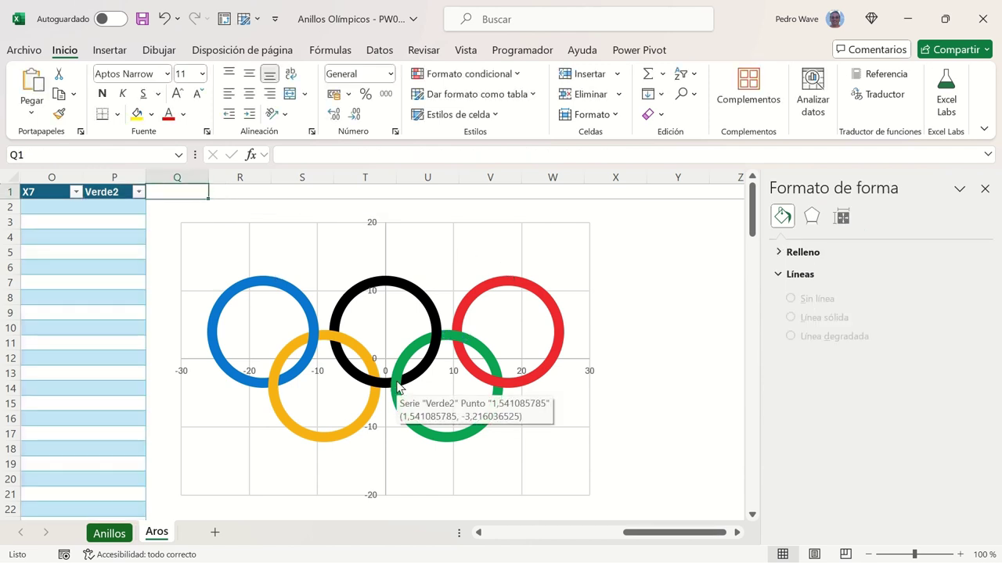
mouse_move(433, 336)
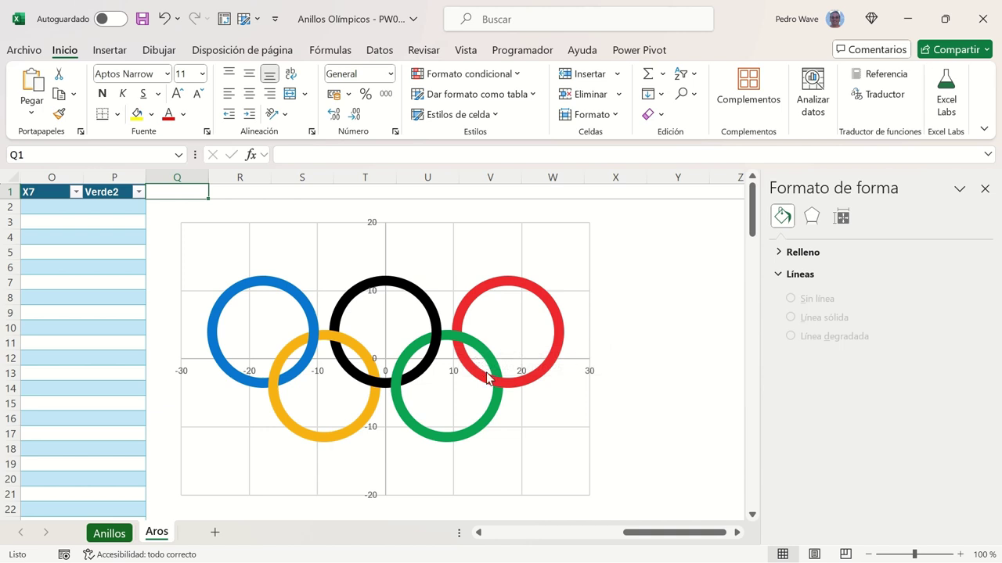
mouse_move(493, 396)
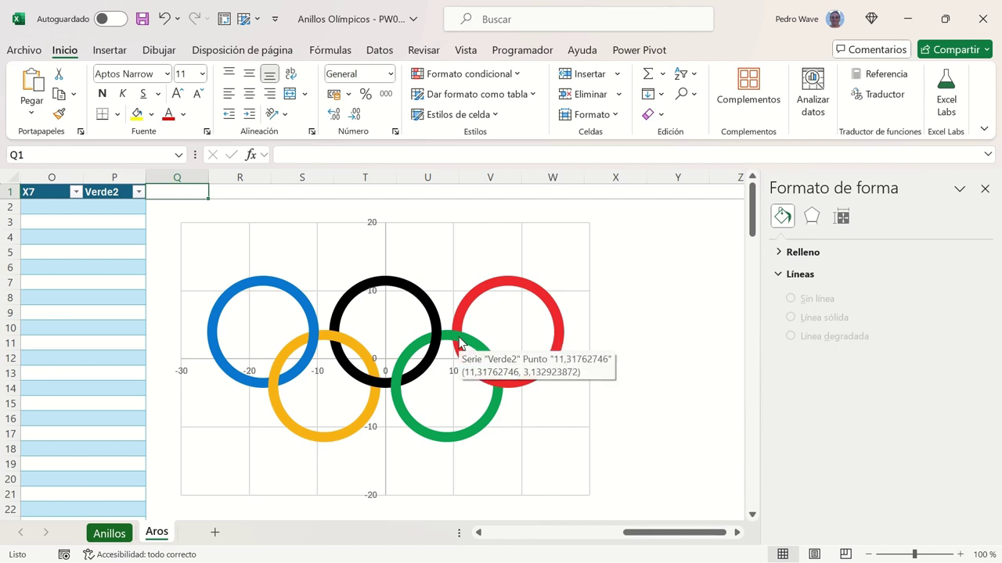
mouse_move(486, 377)
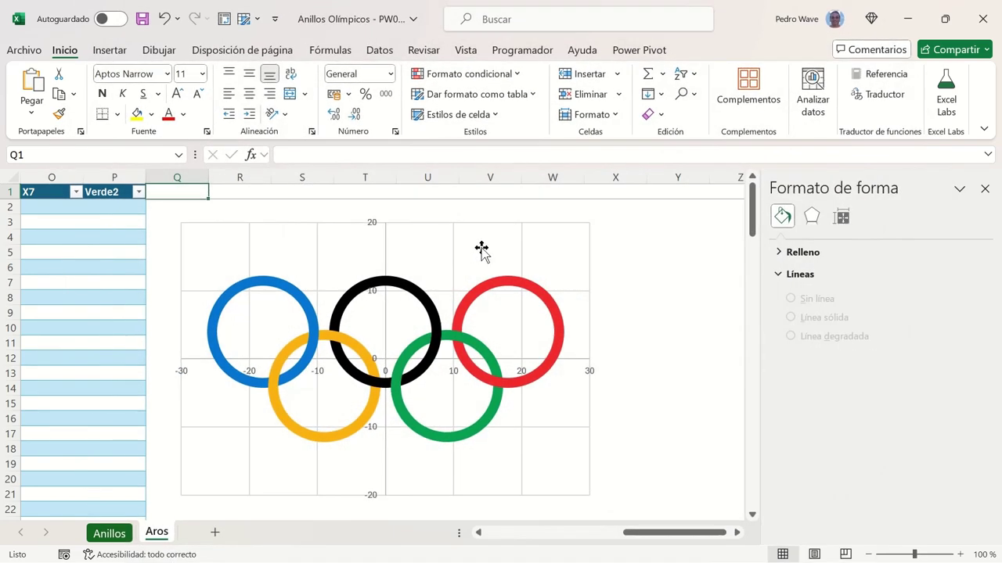
Step: Turn off Gridlines and Axes in Chart Elements, leaving only the five rings on white
left_click(508, 229)
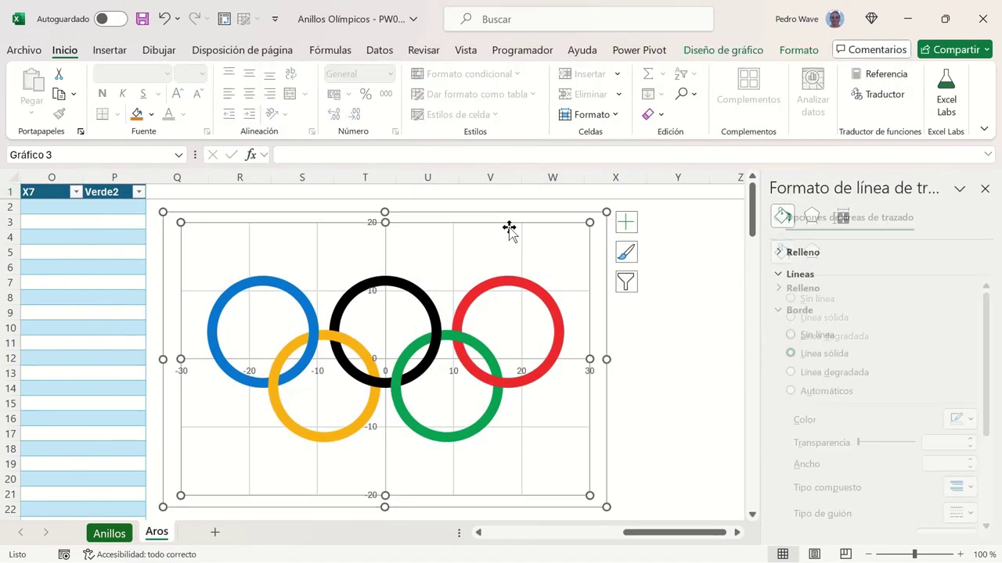
left_click(623, 225)
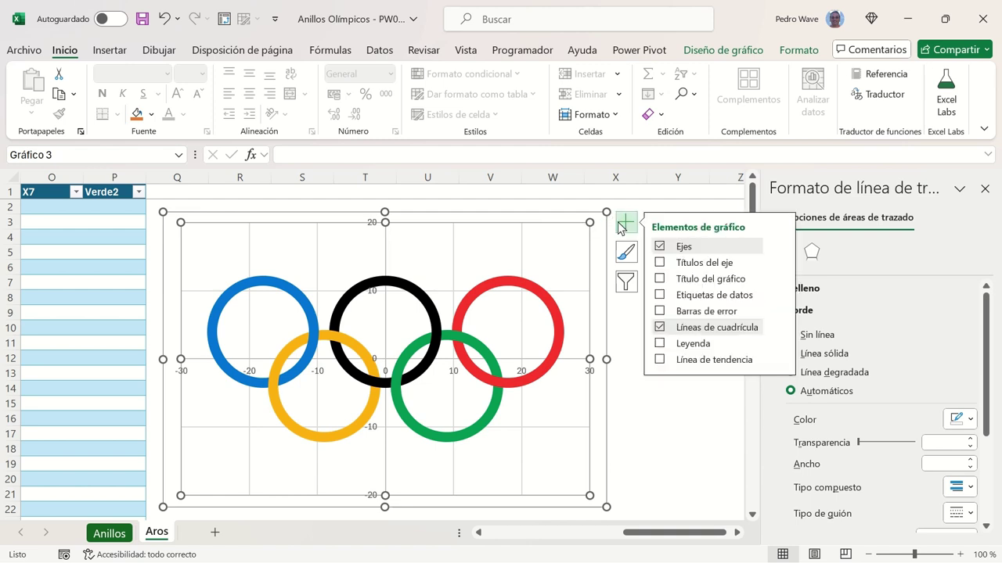
left_click(657, 327)
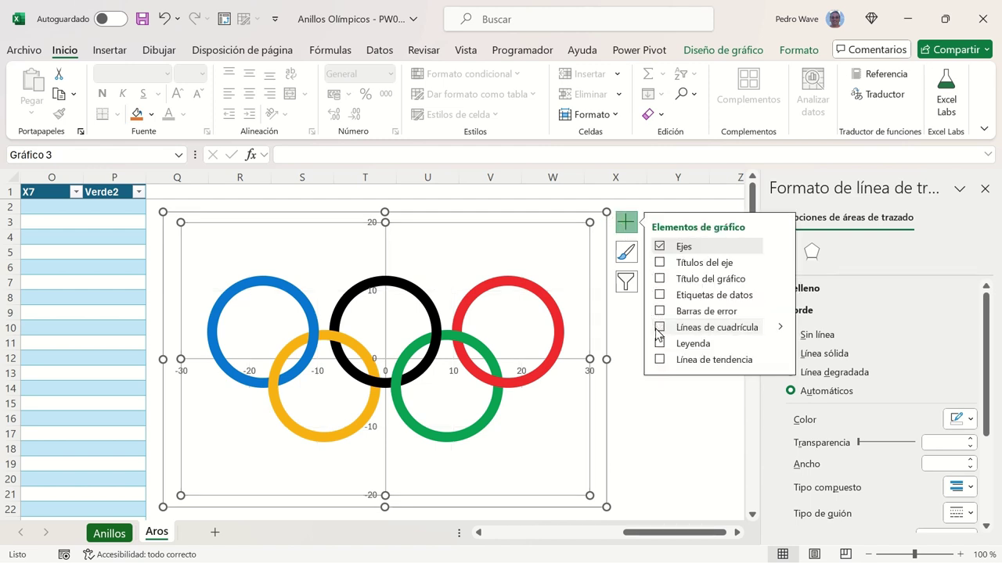
left_click(661, 247)
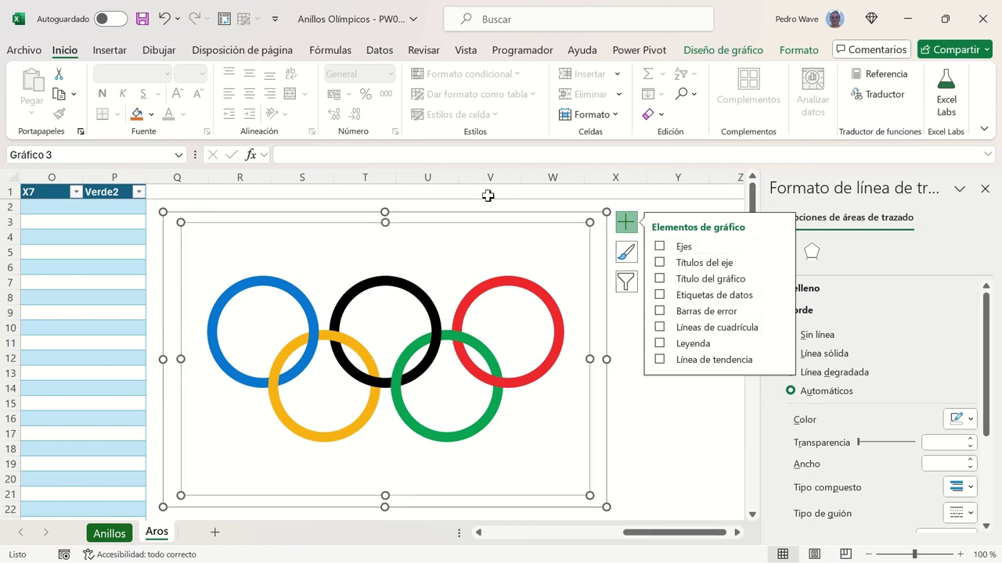
left_click(203, 196)
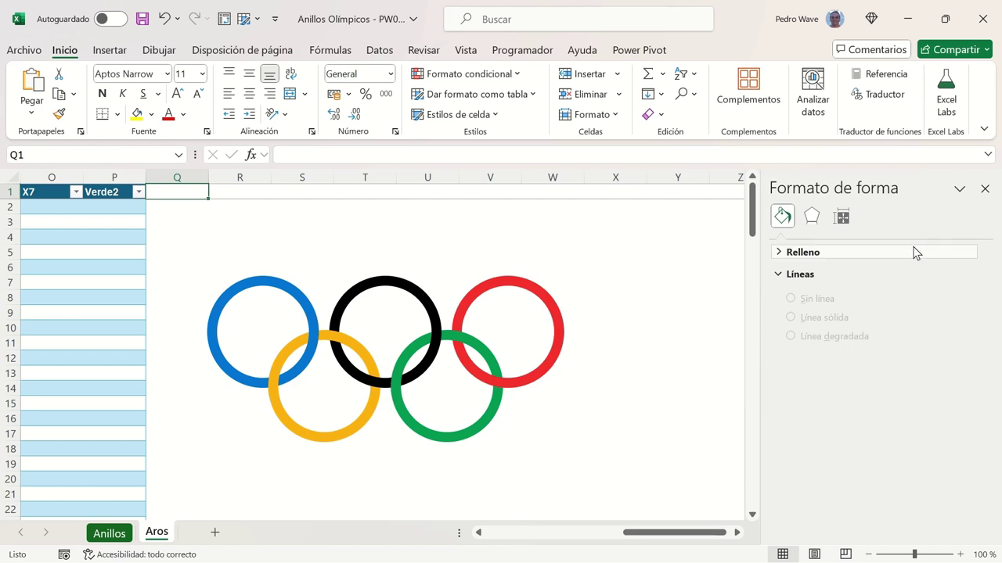
Step: Close the Format Shape pane and scroll left to column A to show the ring data table
left_click(983, 190)
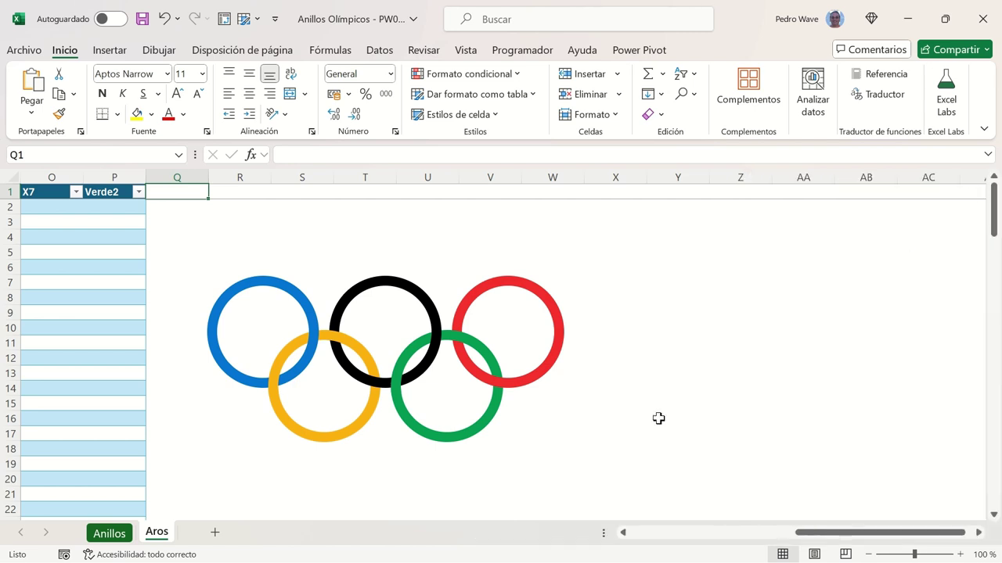
left_click(626, 535)
left_click(626, 535)
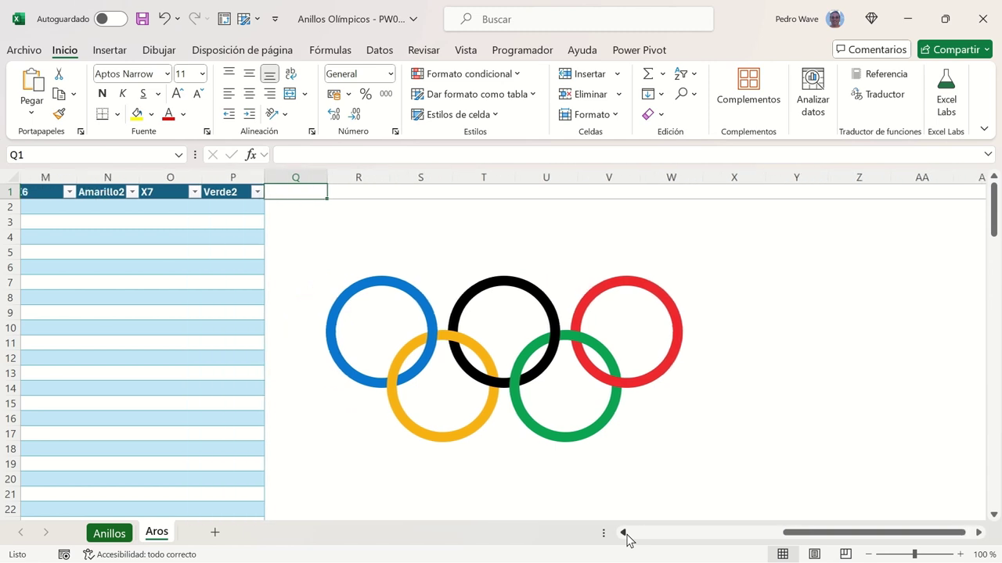
left_click(626, 535)
left_click(626, 535)
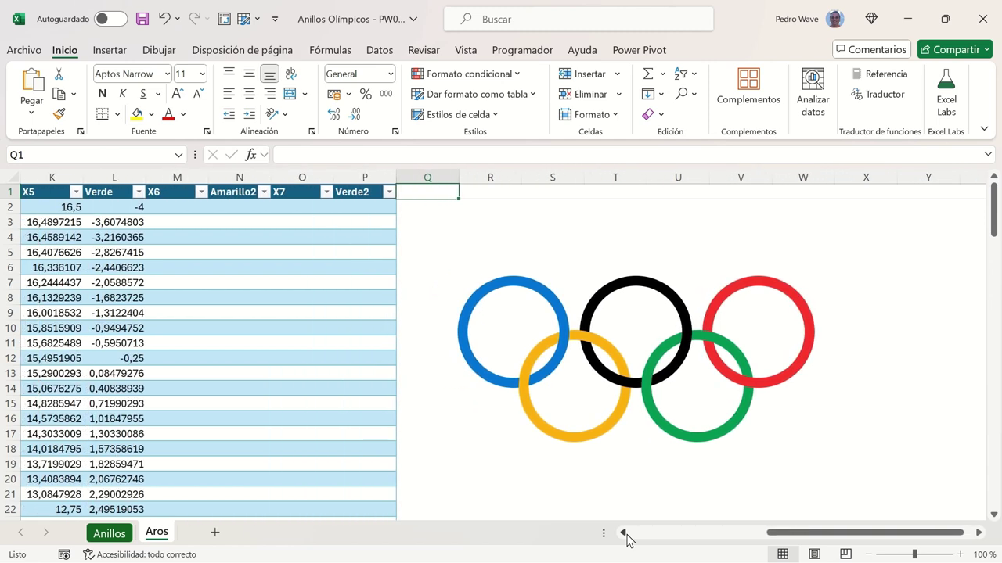
left_click(625, 532)
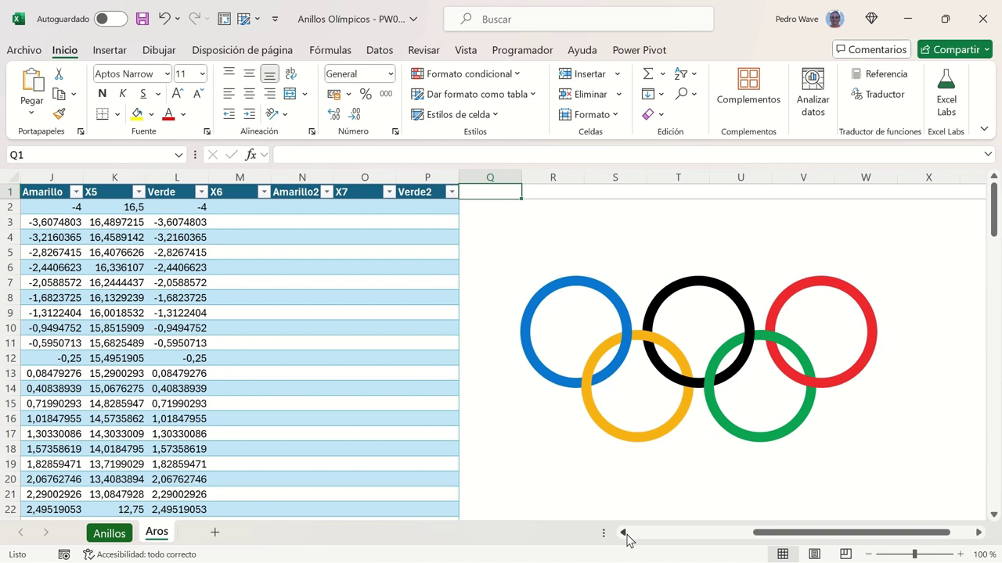
left_click(626, 535)
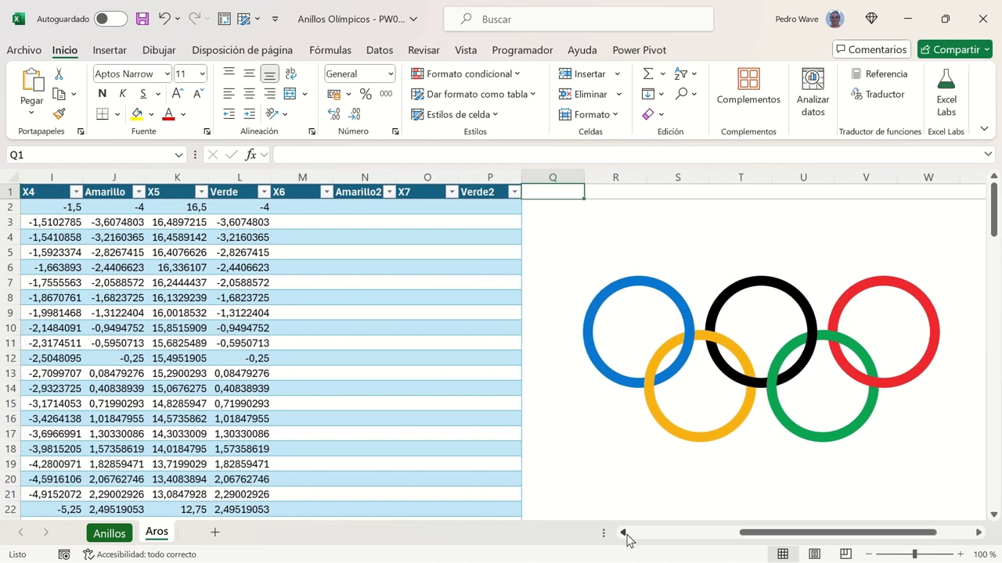
left_click(626, 535)
left_click(626, 535)
left_click(626, 535)
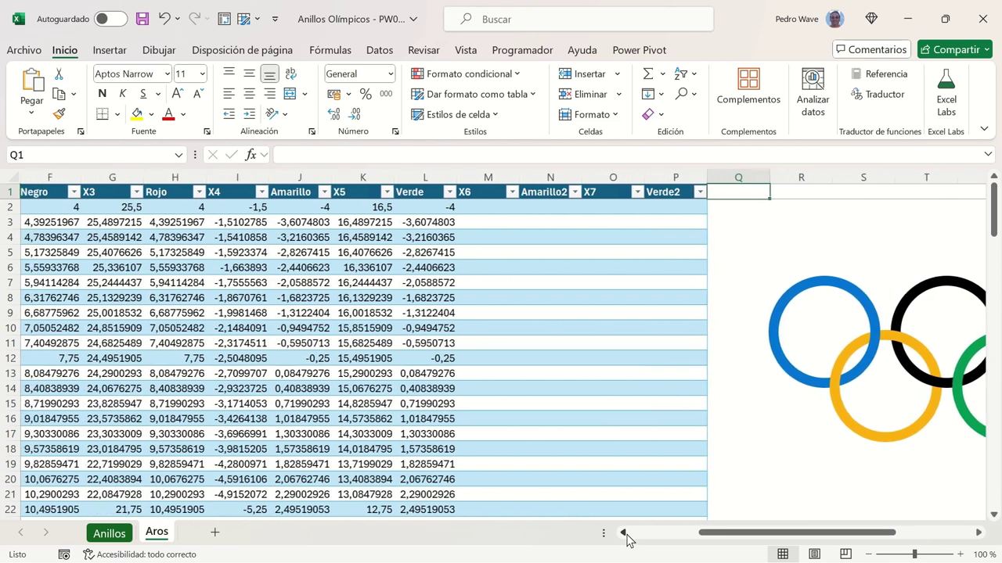
left_click(626, 535)
left_click(626, 536)
left_click(626, 536)
left_click(626, 535)
left_click(626, 535)
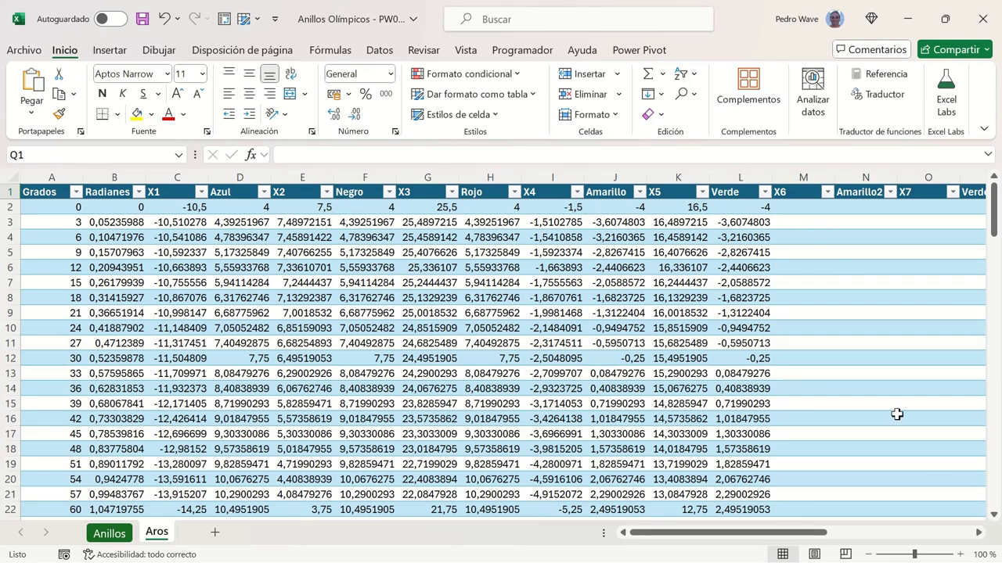
Step: Scroll back right so the data columns sit beside the finished ring logo
left_click(978, 533)
left_click(977, 532)
left_click(977, 533)
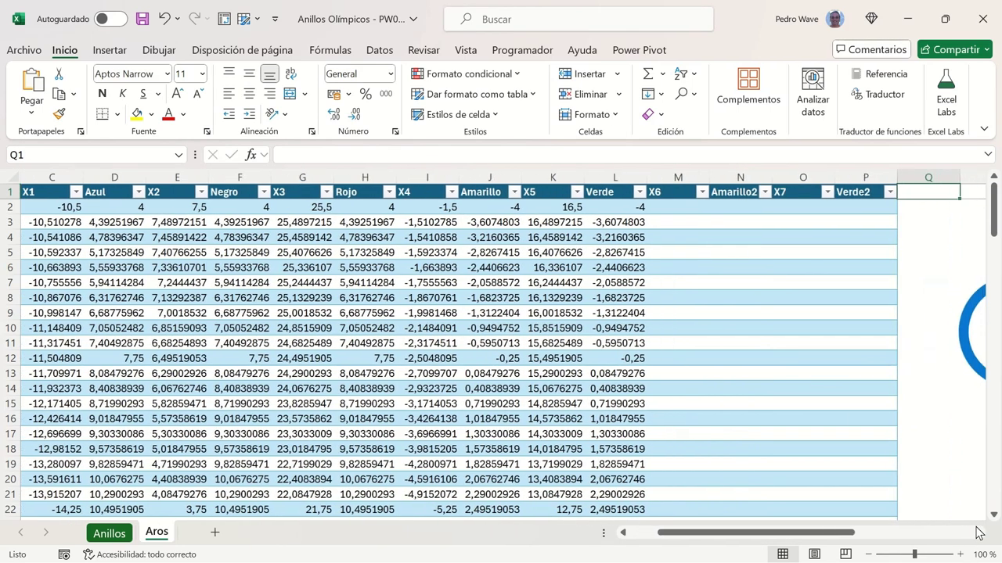
left_click(977, 533)
left_click(978, 533)
left_click(978, 533)
left_click(977, 533)
left_click(977, 533)
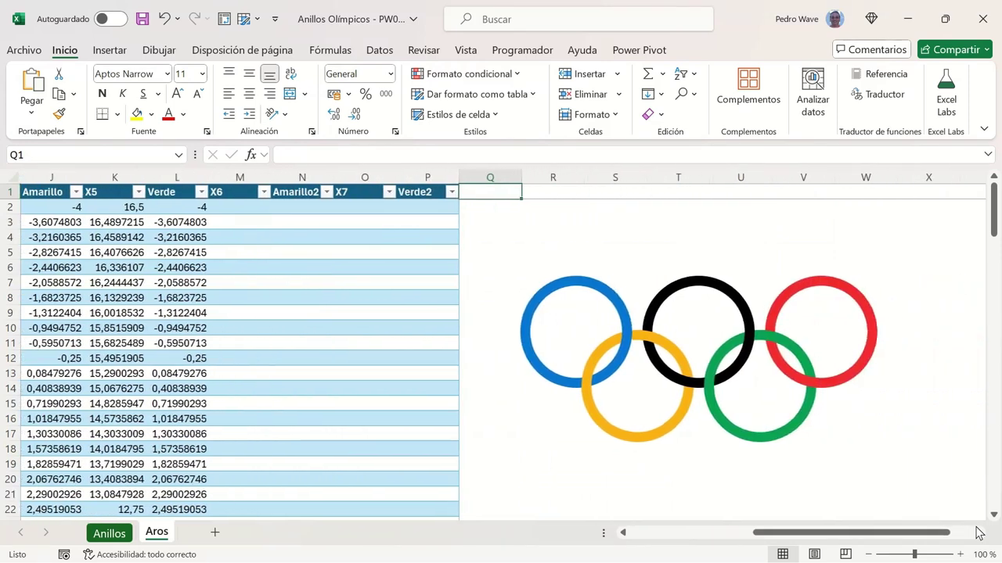
left_click(978, 533)
left_click(978, 533)
right_click(599, 259)
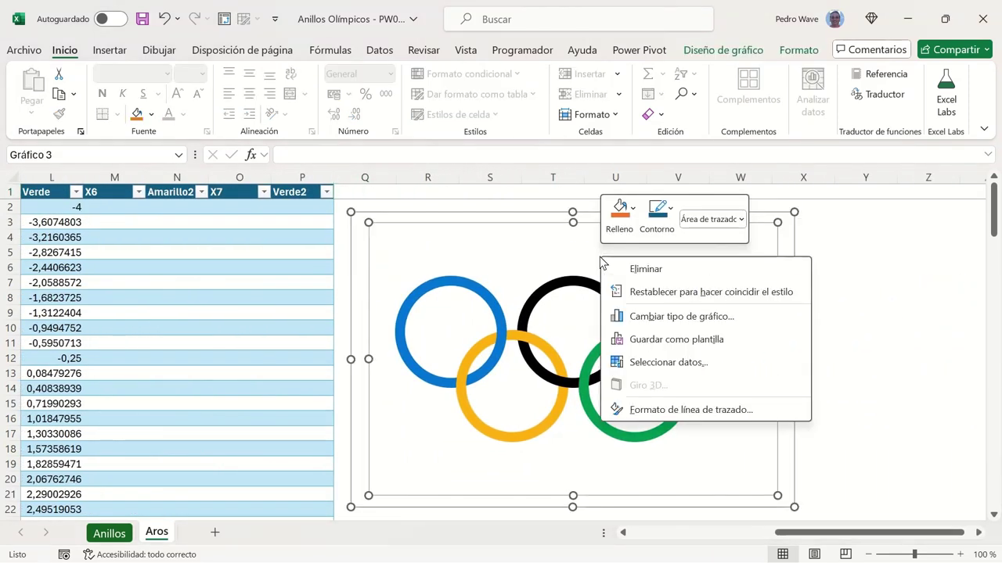
left_click(664, 317)
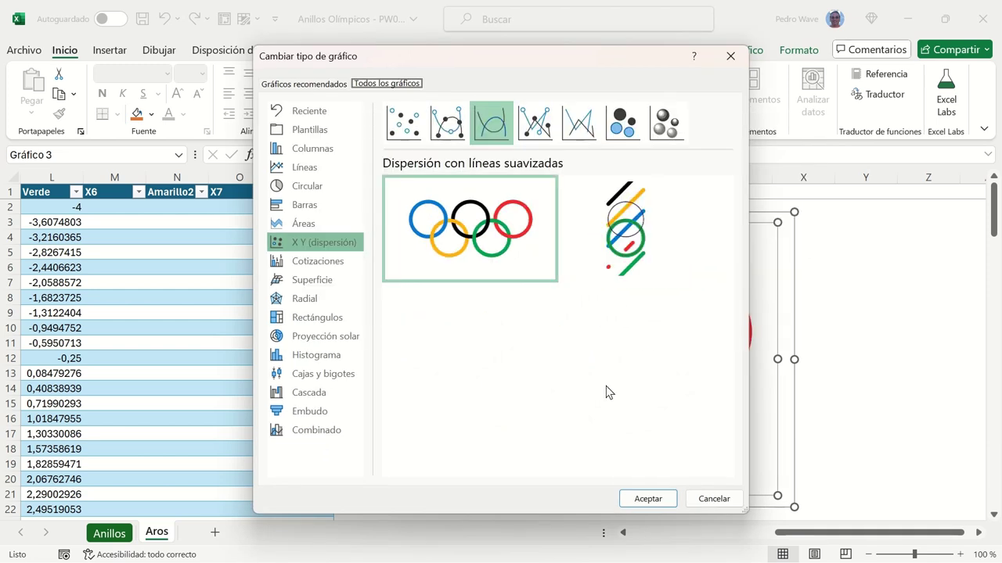
left_click(704, 498)
left_click(389, 191)
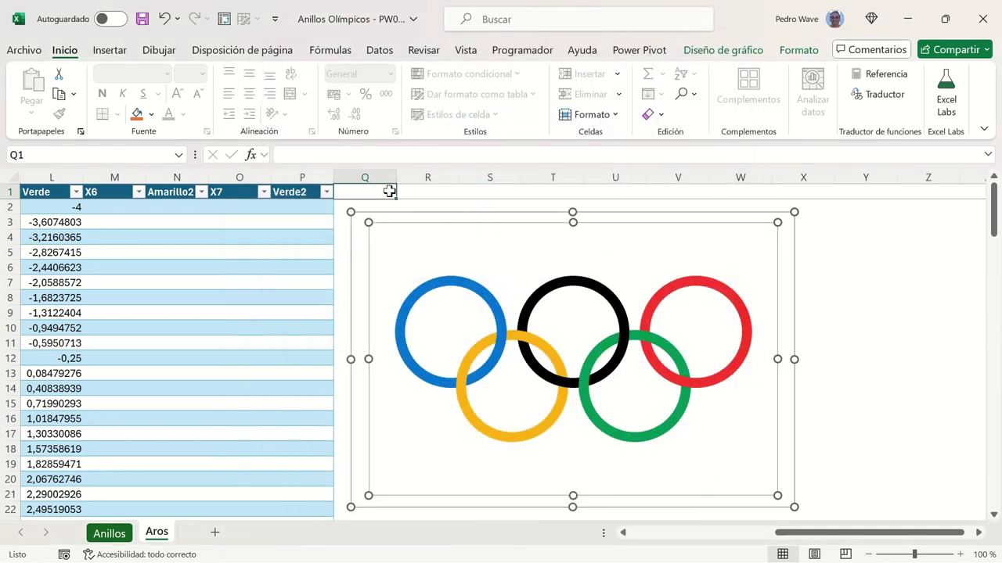